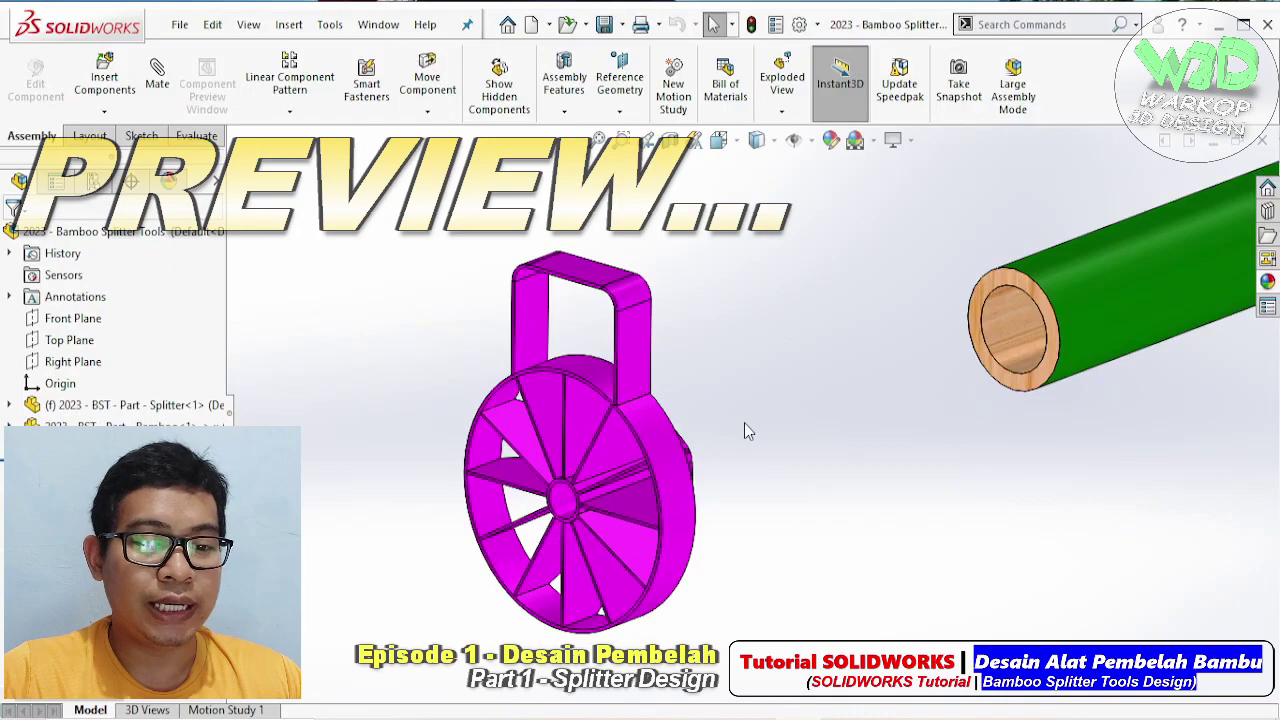
Orbit and zoom the bamboo splitter preview to inspect the wheel and bamboo tube
{"action": "mouse_move", "coordinate": [744, 424]}
{"action": "middle_mouse_down"}
{"action": "mouse_move", "coordinate": [728, 479]}
{"action": "mouse_move", "coordinate": [686, 494]}
{"action": "middle_mouse_up"}
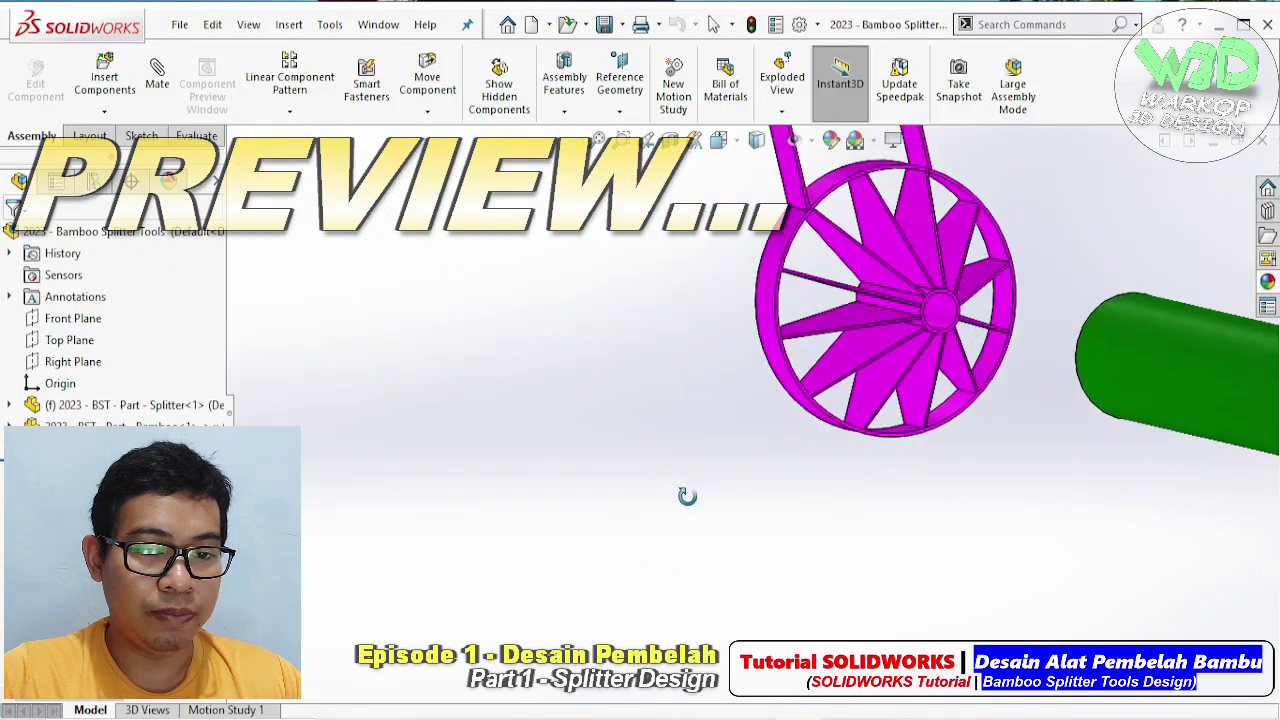
{"action": "left_click", "coordinate": [915, 290]}
{"action": "mouse_move", "coordinate": [912, 292]}
{"action": "middle_mouse_down"}
{"action": "mouse_move", "coordinate": [898, 300]}
{"action": "mouse_move", "coordinate": [886, 271]}
{"action": "mouse_move", "coordinate": [766, 337]}
{"action": "mouse_move", "coordinate": [777, 420]}
{"action": "mouse_move", "coordinate": [905, 380]}
{"action": "mouse_move", "coordinate": [674, 423]}
{"action": "mouse_move", "coordinate": [843, 466]}
{"action": "middle_mouse_up"}
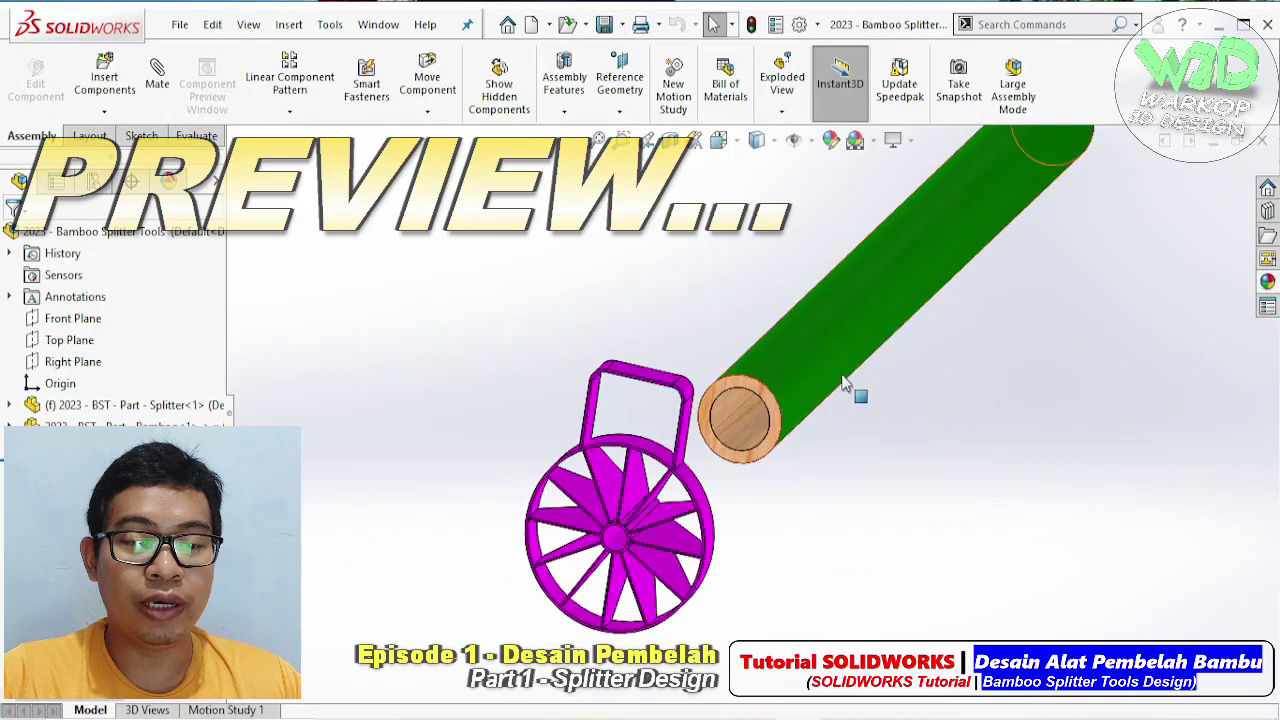
{"action": "mouse_move", "coordinate": [846, 374]}
{"action": "middle_mouse_down"}
{"action": "mouse_move", "coordinate": [848, 264]}
{"action": "mouse_move", "coordinate": [690, 292]}
{"action": "mouse_move", "coordinate": [690, 320]}
{"action": "middle_mouse_up"}
{"action": "key", "text": "f"}
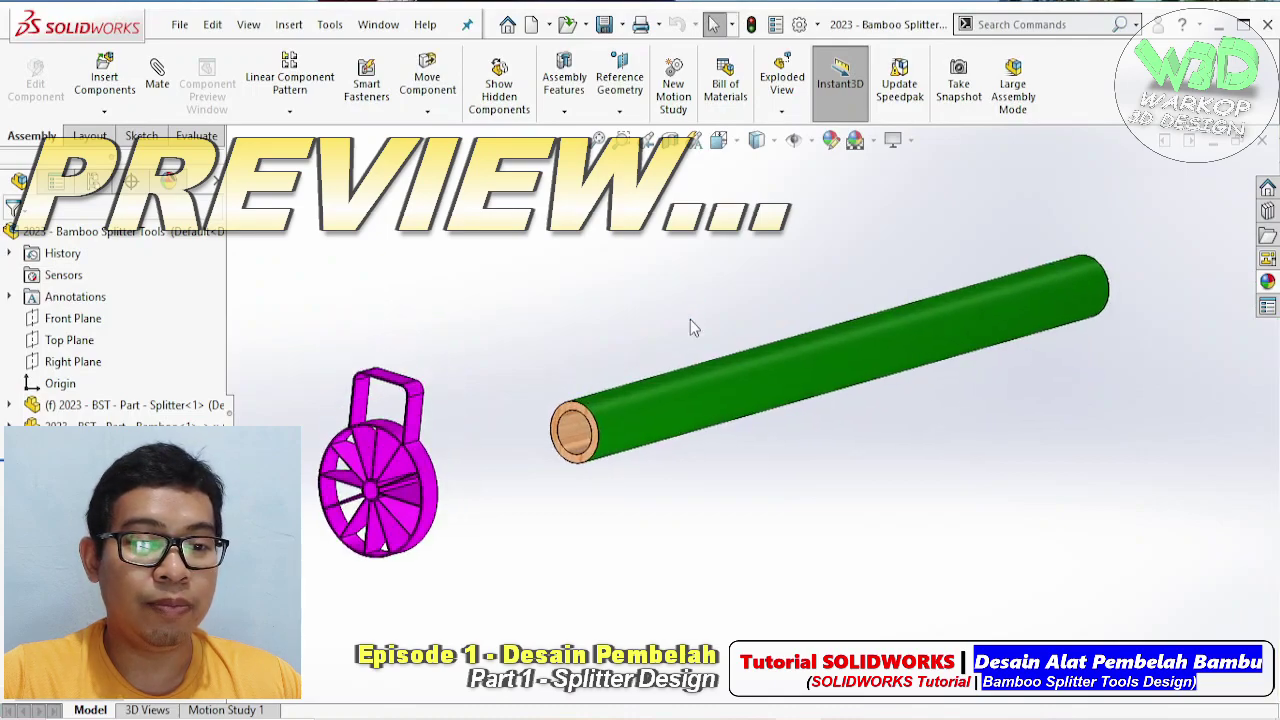
{"action": "scroll", "coordinate": [489, 474], "scroll_direction": "down", "scroll_amount": 3}
{"action": "scroll", "coordinate": [600, 430], "scroll_direction": "down", "scroll_amount": 3}
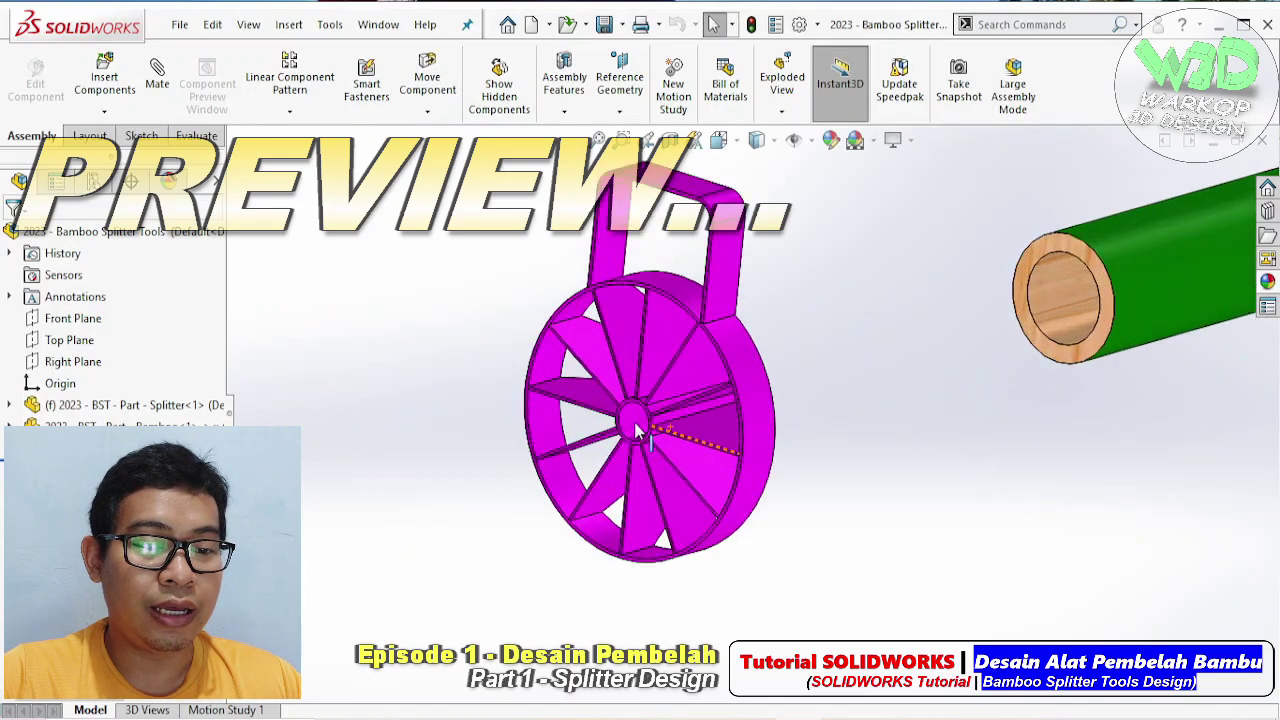
{"action": "mouse_move", "coordinate": [650, 420]}
{"action": "middle_mouse_down"}
{"action": "mouse_move", "coordinate": [720, 390]}
{"action": "mouse_move", "coordinate": [700, 365]}
{"action": "middle_mouse_up"}
{"action": "scroll", "coordinate": [763, 370], "scroll_direction": "down", "scroll_amount": 2}
{"action": "scroll", "coordinate": [750, 356], "scroll_direction": "up", "scroll_amount": 5}
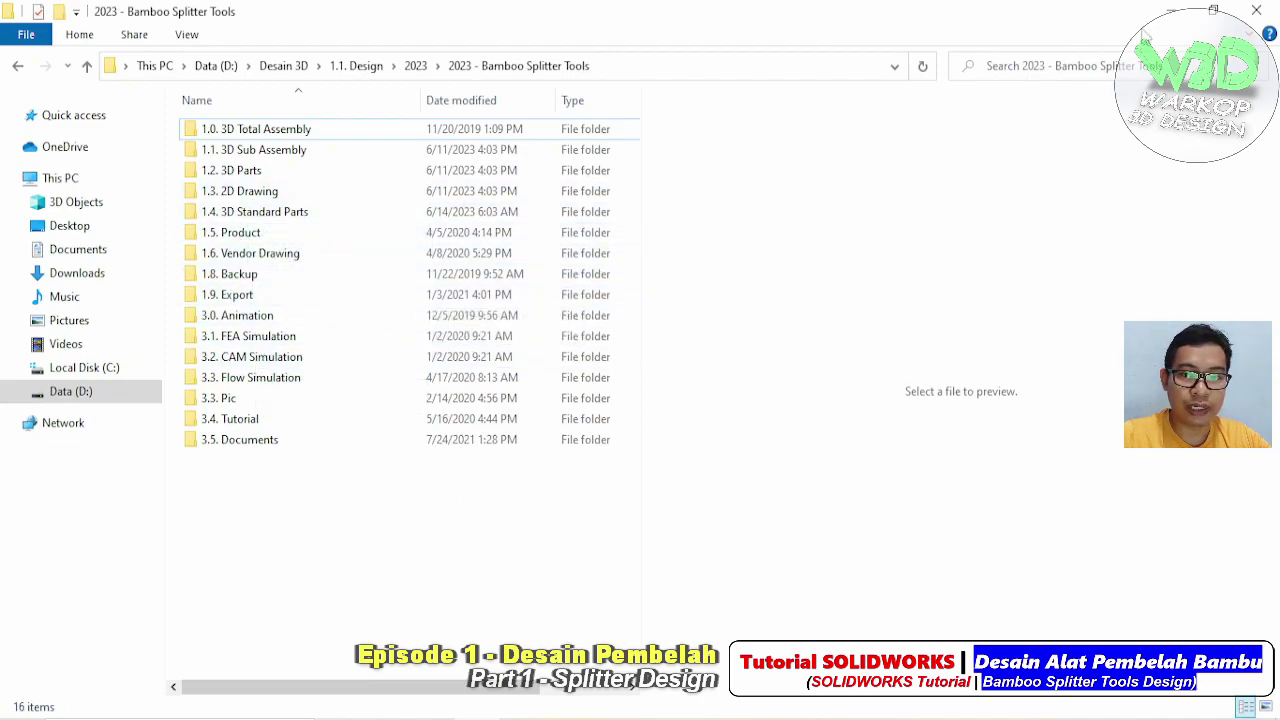
Close the File Explorer project folder window to return to SolidWorks
{"action": "left_click", "coordinate": [1172, 12]}
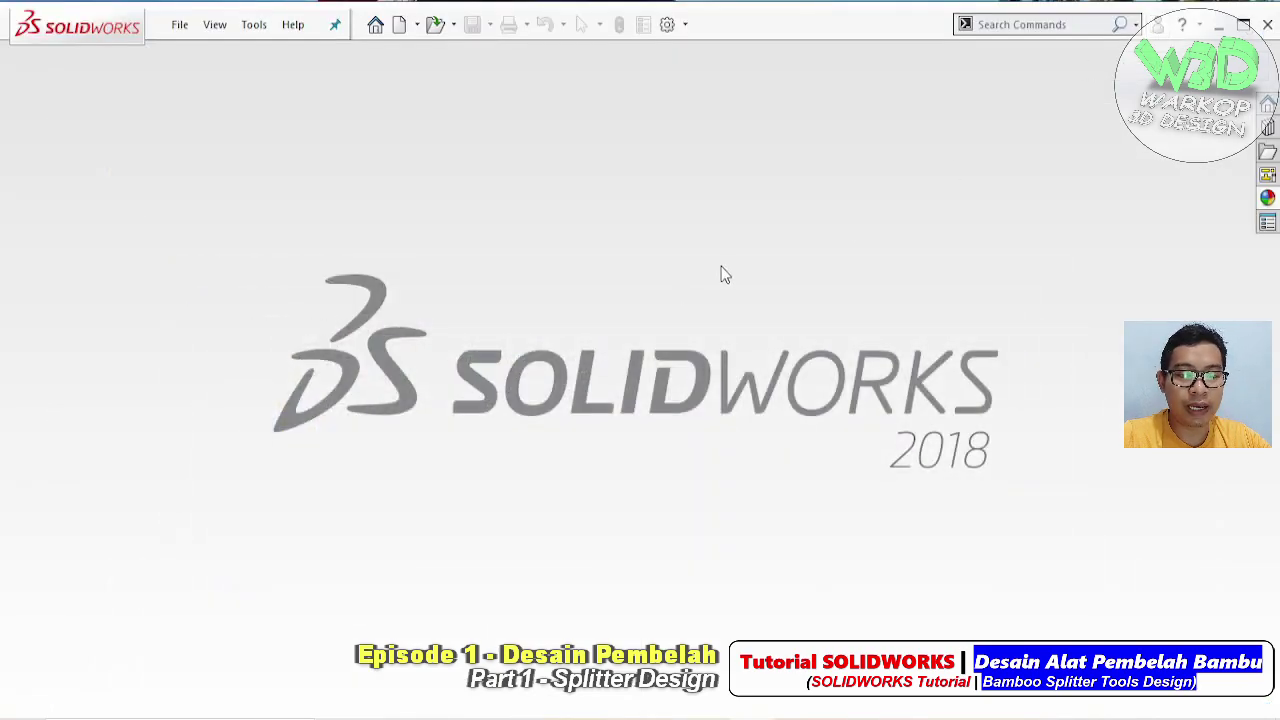
Create a new assembly, Assem1, skipping component insertion so it stays empty
{"action": "left_click", "coordinate": [400, 26]}
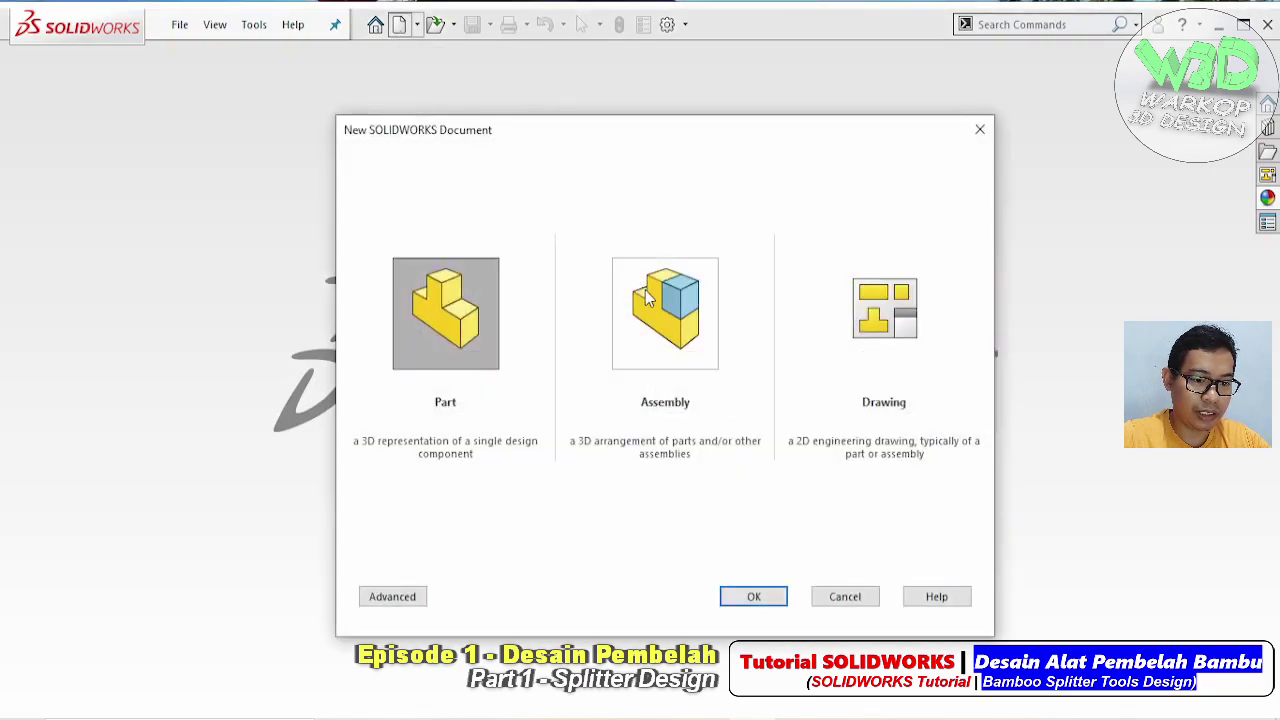
{"action": "left_click", "coordinate": [646, 296]}
{"action": "left_click", "coordinate": [765, 597]}
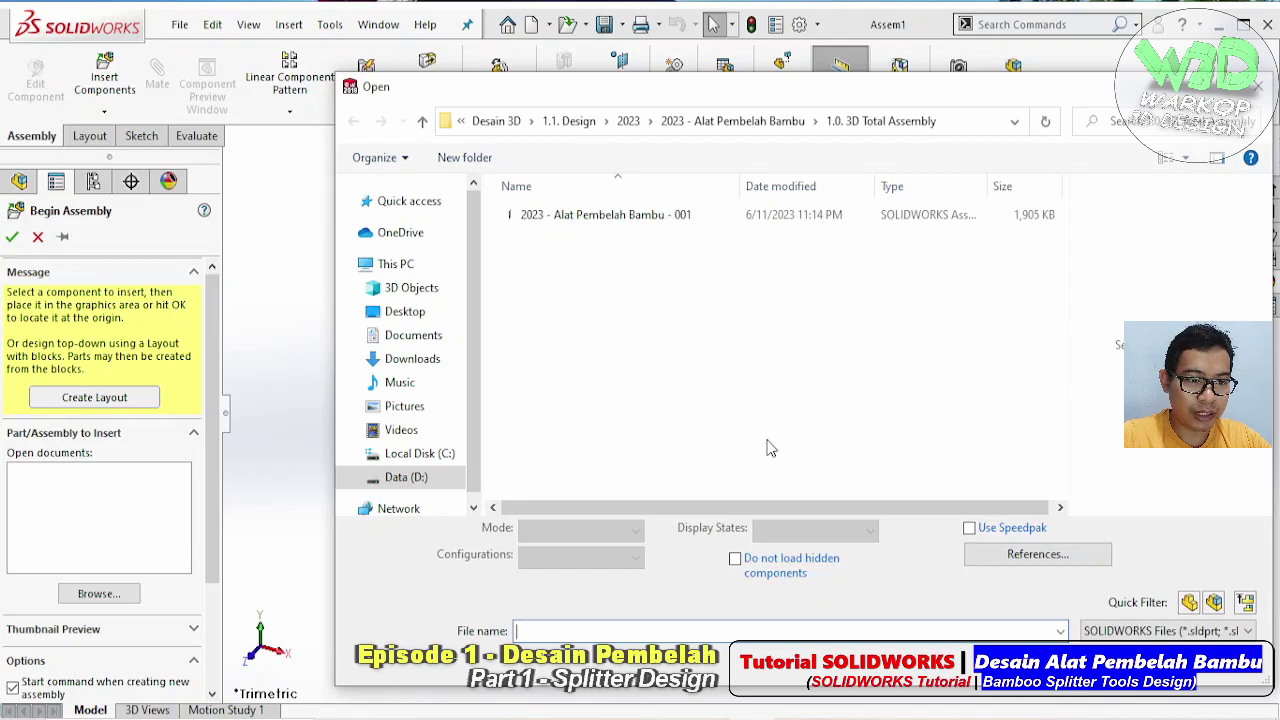
{"action": "key", "text": "Escape"}
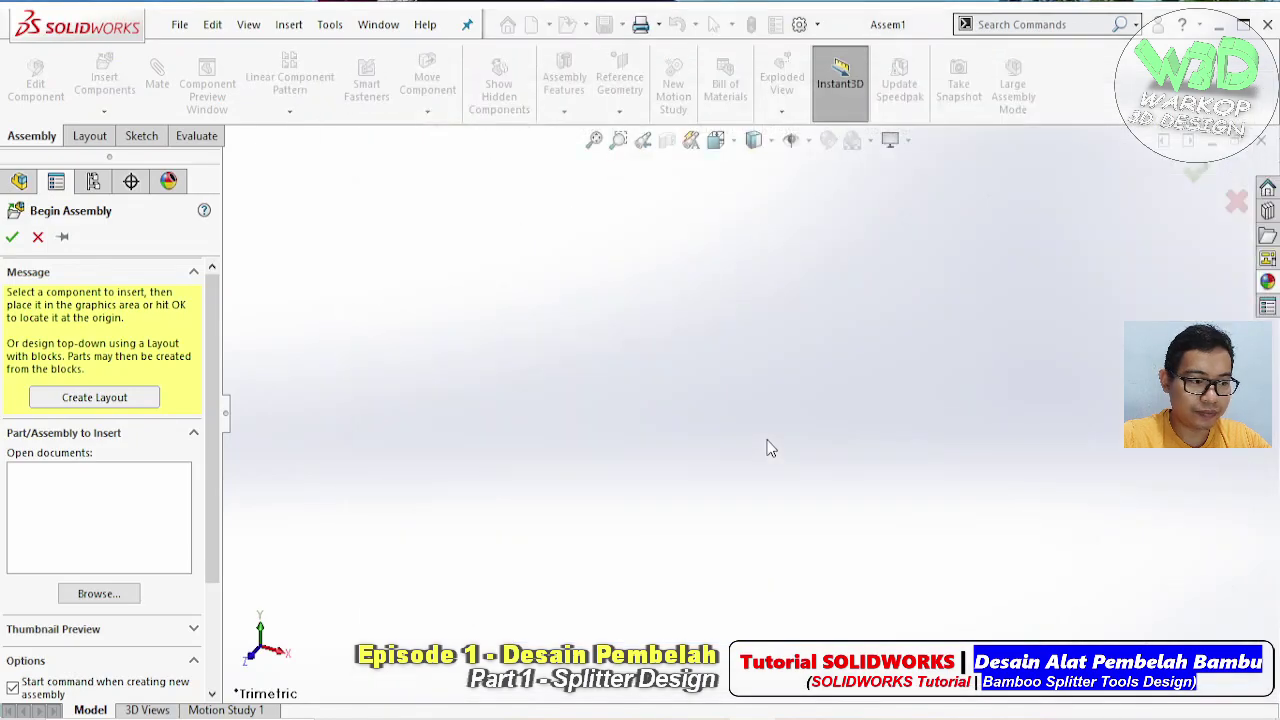
{"action": "key", "text": "Escape"}
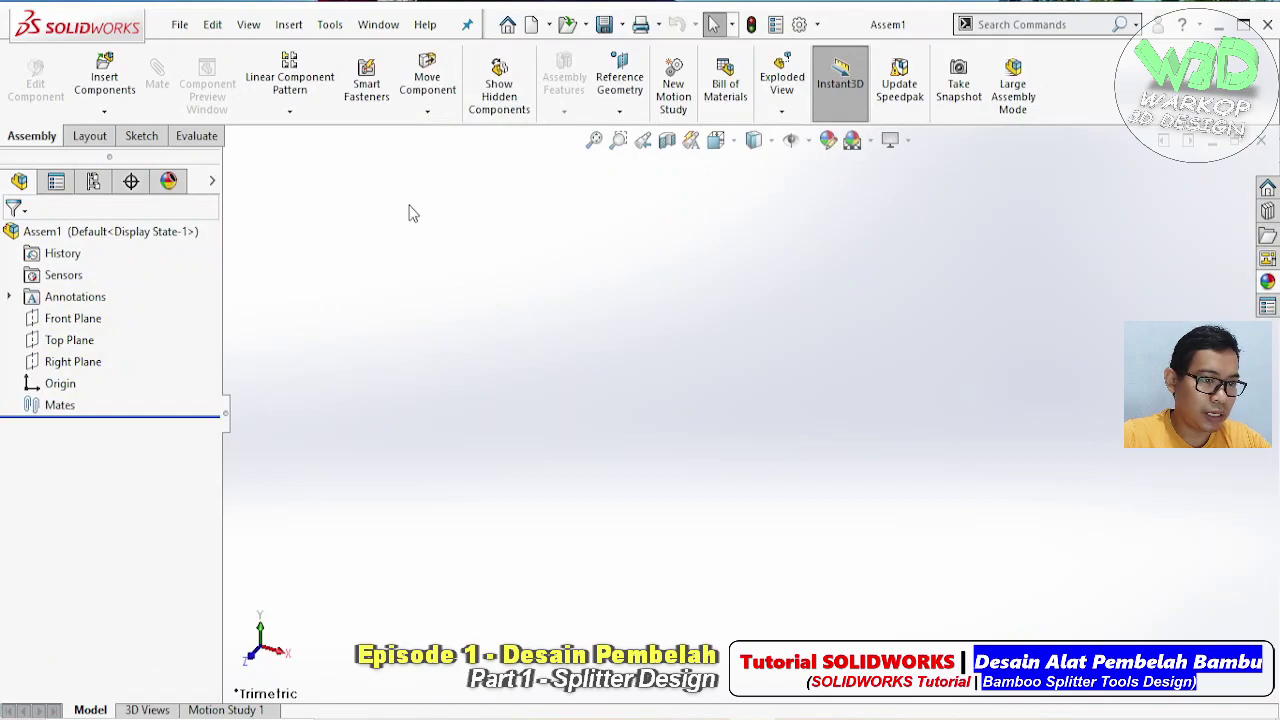
Save the assembly as '2023 - Bamboo Splitter Tools' in the 1.0. 3D Total Assembly folder
{"action": "left_click", "coordinate": [605, 25]}
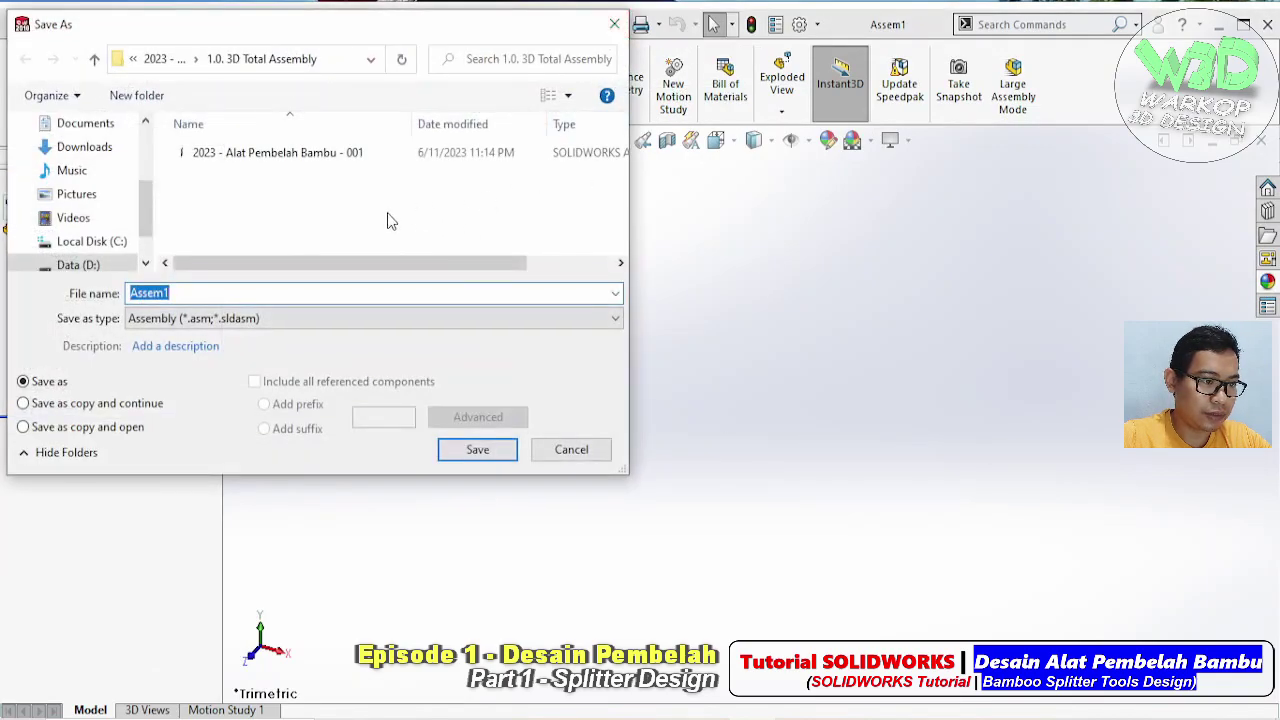
{"action": "left_click", "coordinate": [155, 62]}
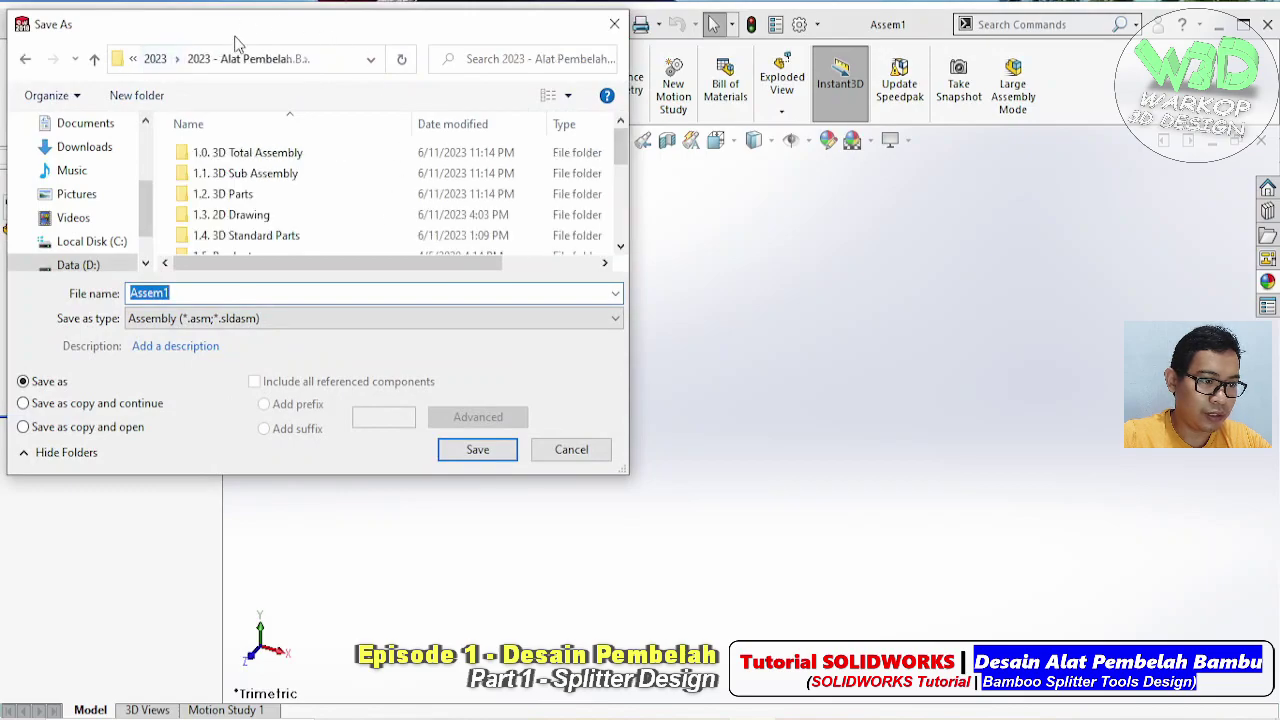
{"action": "left_click", "coordinate": [168, 58]}
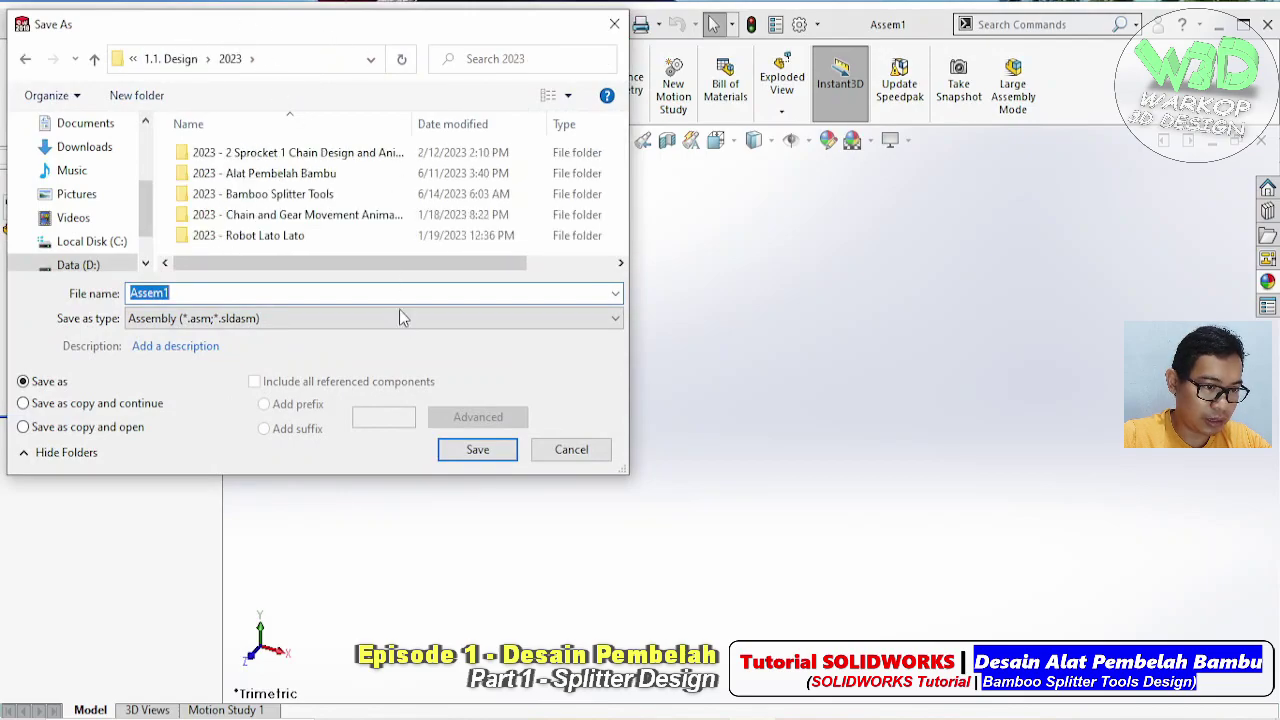
{"action": "double_click", "coordinate": [296, 200]}
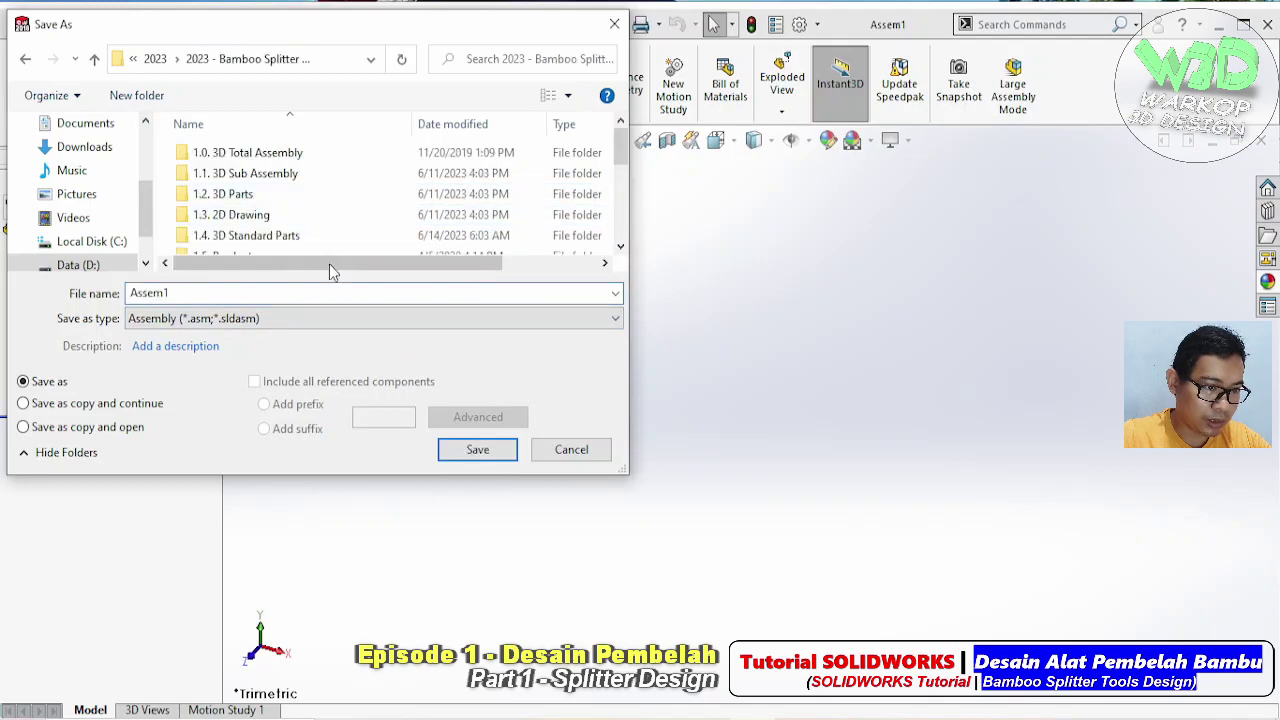
{"action": "double_click", "coordinate": [300, 155]}
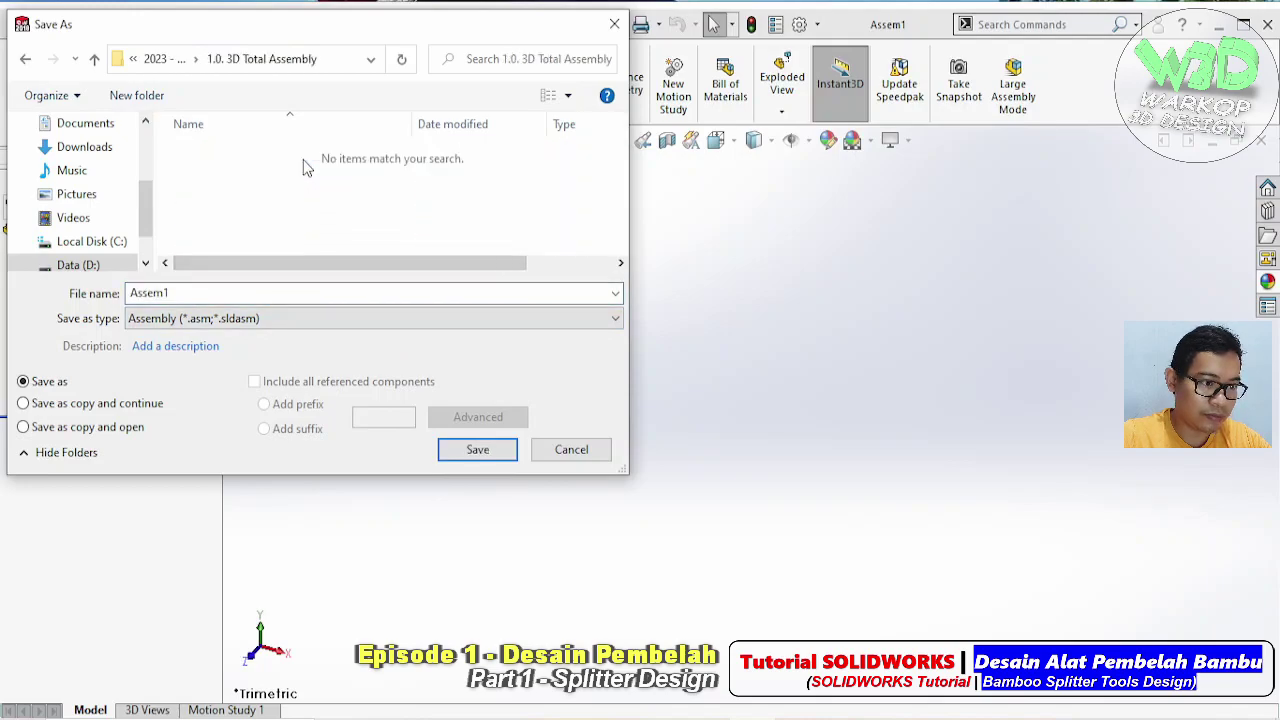
{"action": "double_click", "coordinate": [241, 294]}
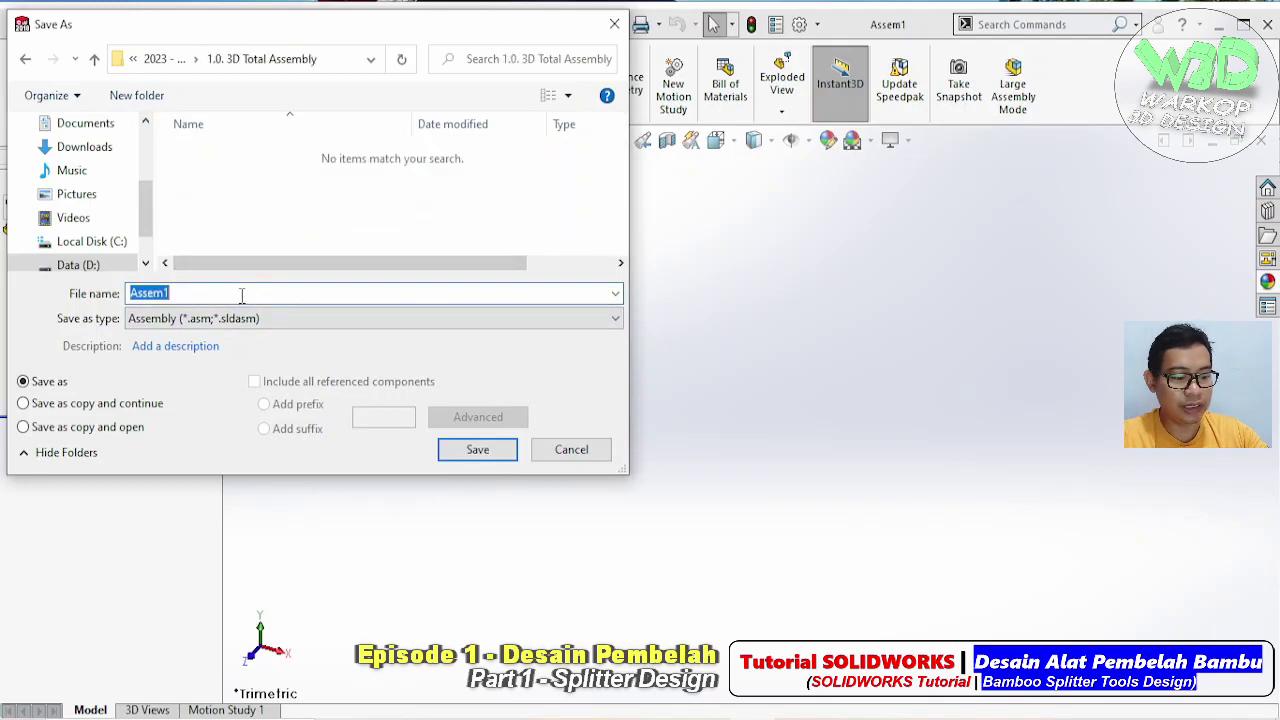
{"action": "type", "text": "2023 - Bamboo Splitter Tools"}
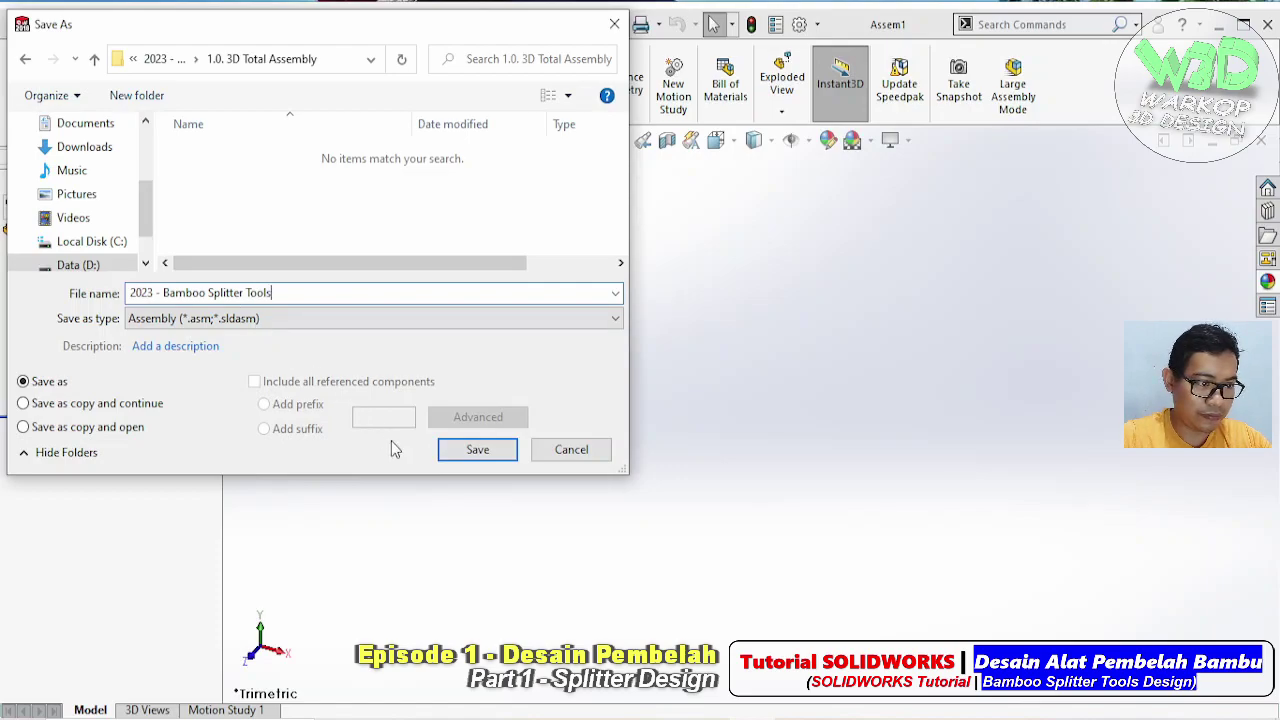
{"action": "left_click", "coordinate": [488, 455]}
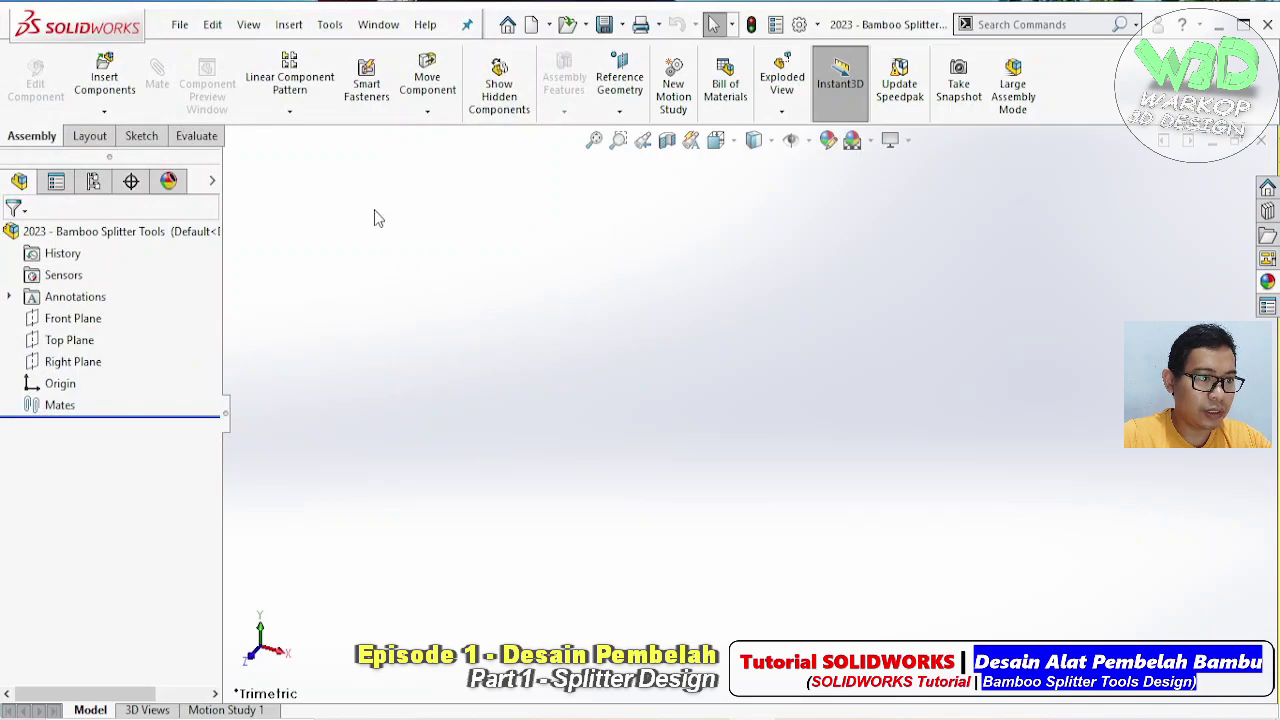
Insert a new virtual part, Part1, edit it in context, and switch to Front view
{"action": "left_click", "coordinate": [104, 110]}
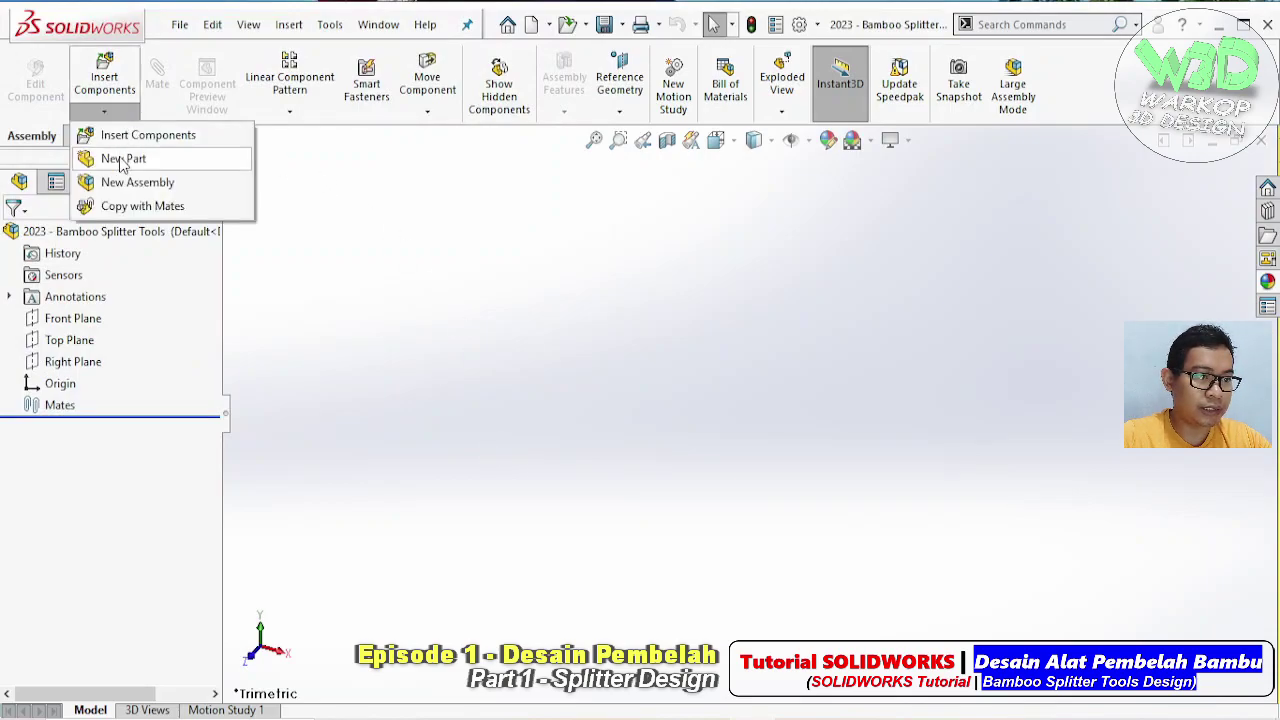
{"action": "left_click", "coordinate": [122, 159]}
{"action": "left_click", "coordinate": [365, 326]}
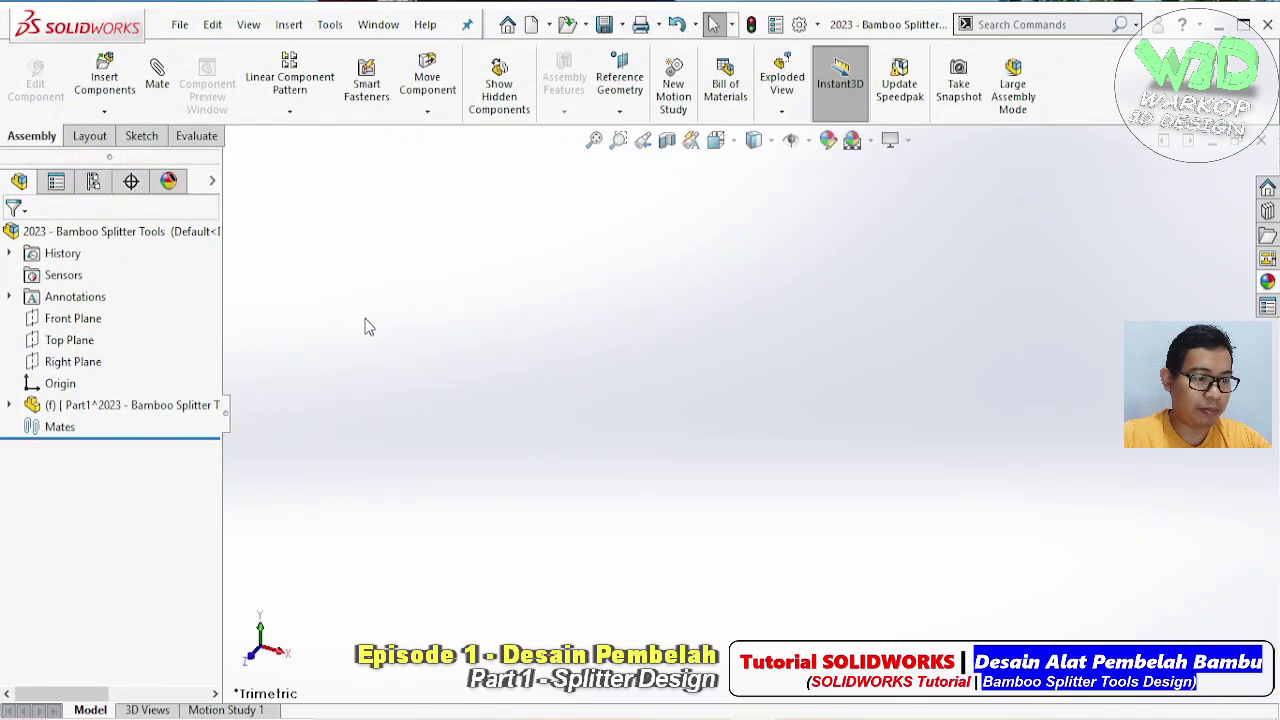
{"action": "left_click", "coordinate": [182, 407]}
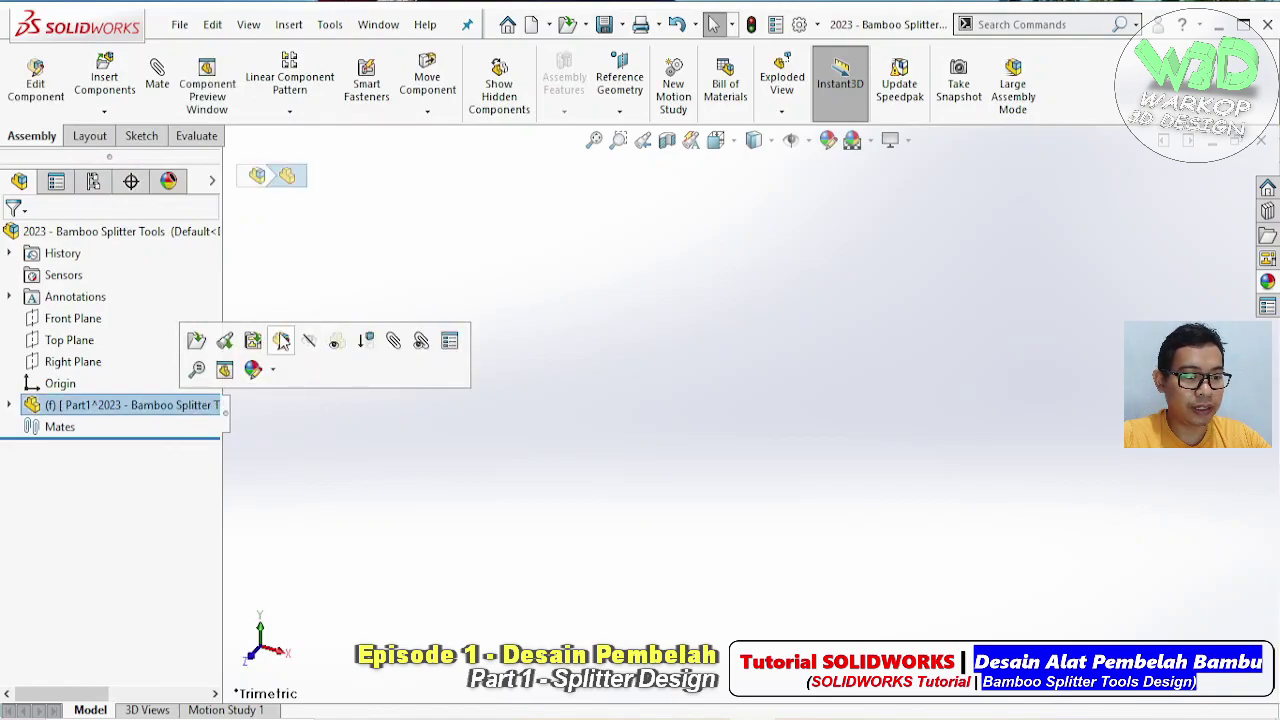
{"action": "left_click", "coordinate": [281, 341]}
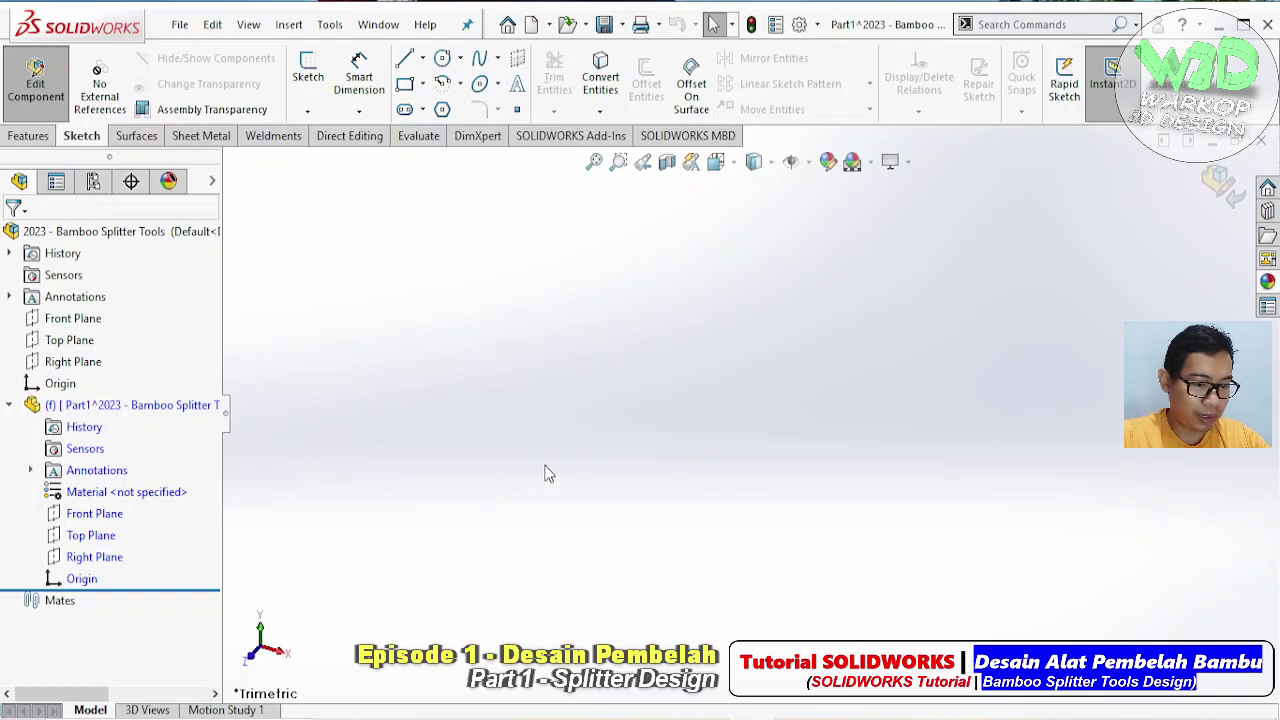
{"action": "key", "text": "ctrl+1"}
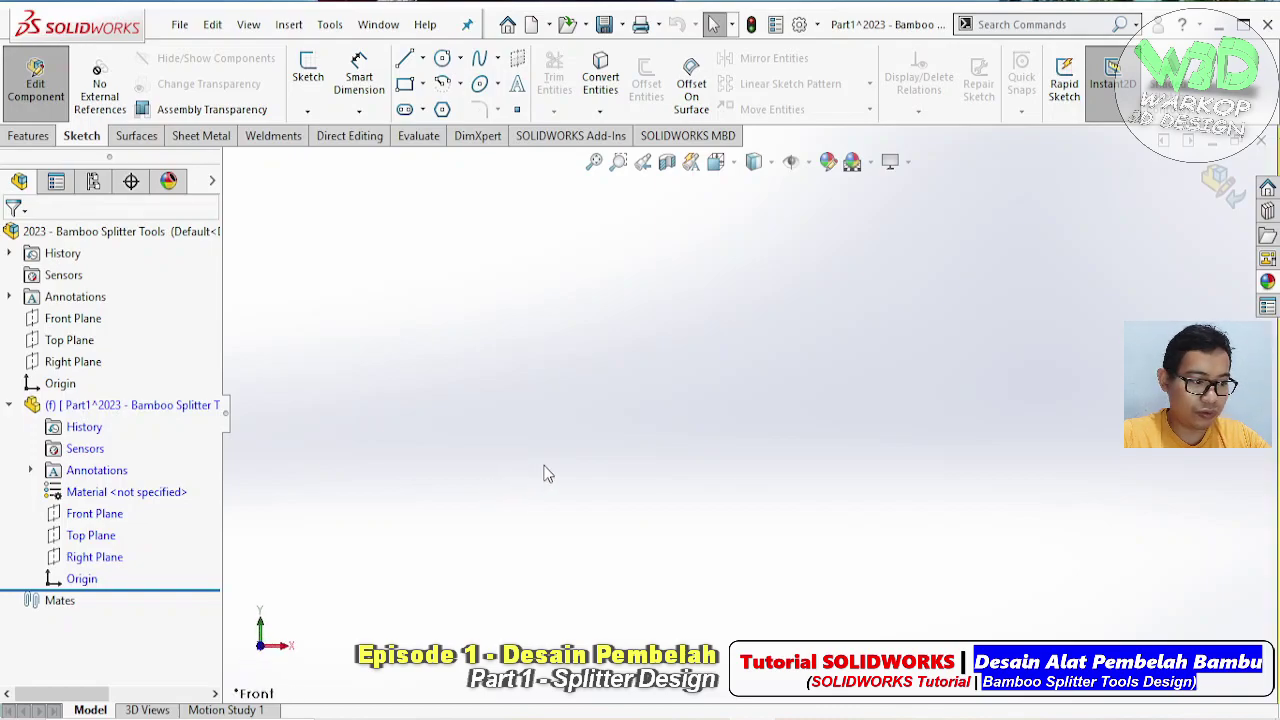
Sketch a circle centred on the origin on Part1's Right Plane
{"action": "left_click", "coordinate": [100, 558]}
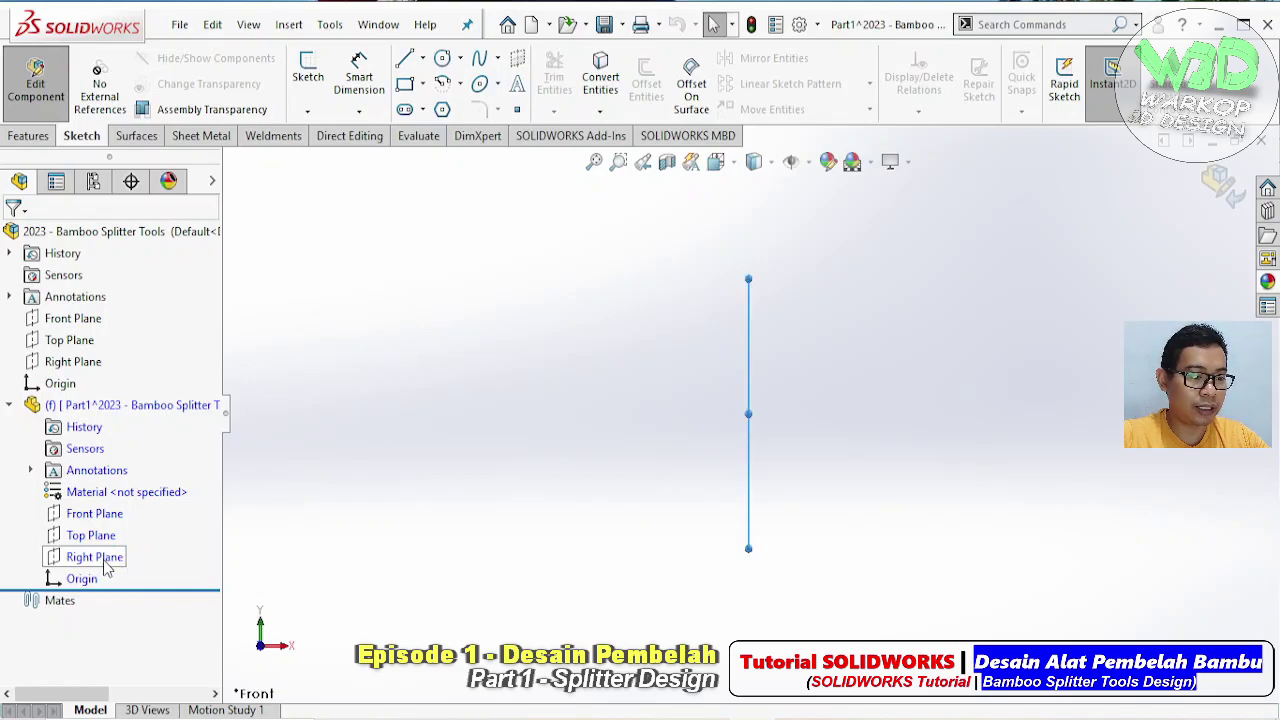
{"action": "left_click", "coordinate": [120, 532]}
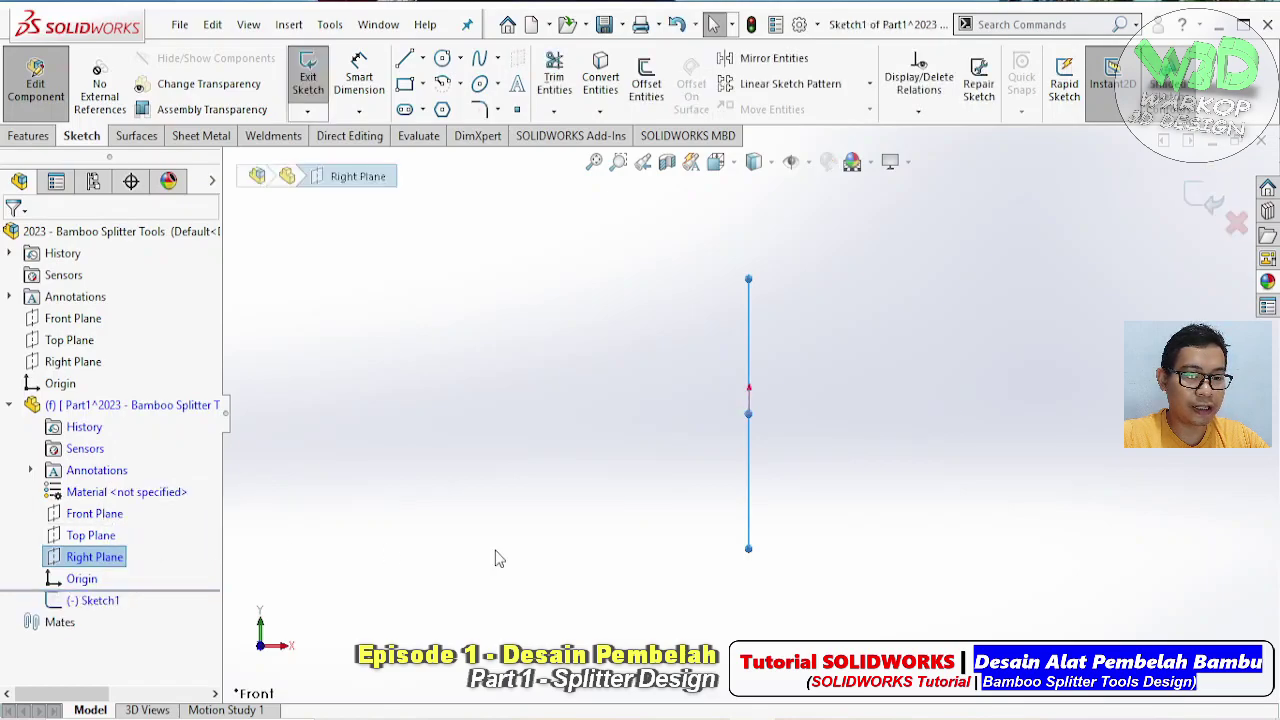
{"action": "middle_click_drag", "start_coordinate": [800, 475], "coordinate": [858, 548]}
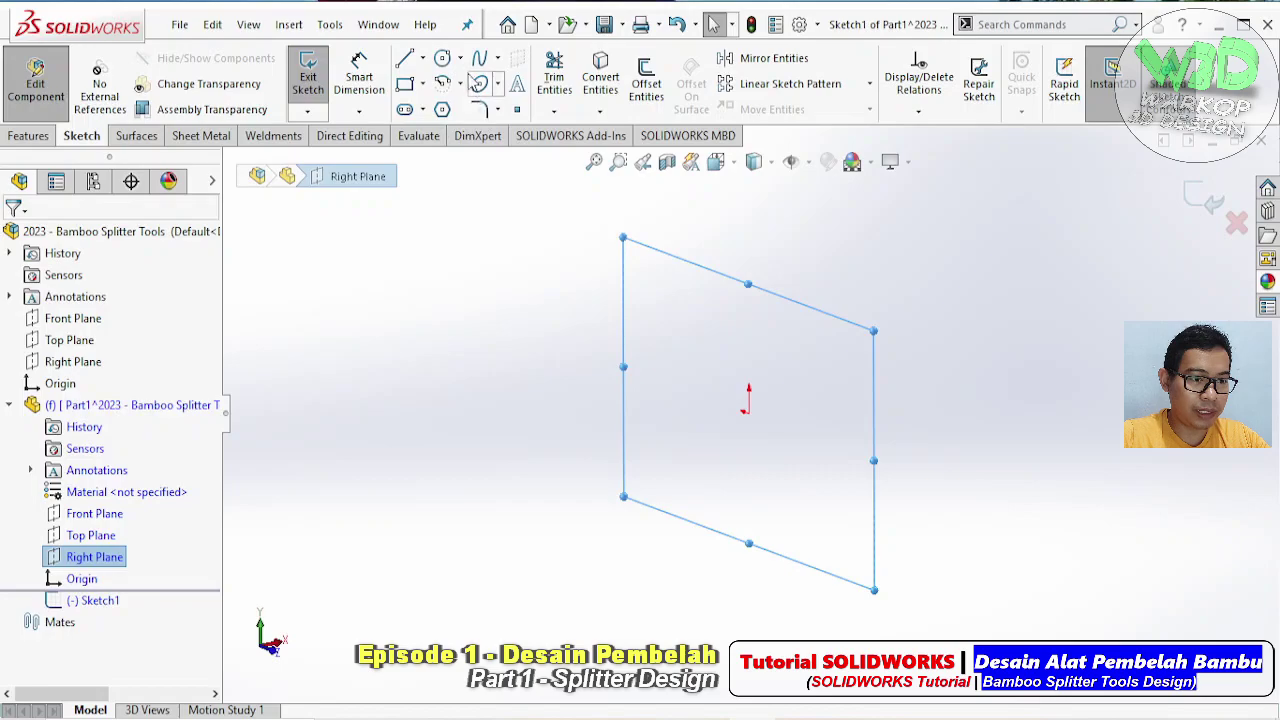
{"action": "left_click", "coordinate": [460, 58]}
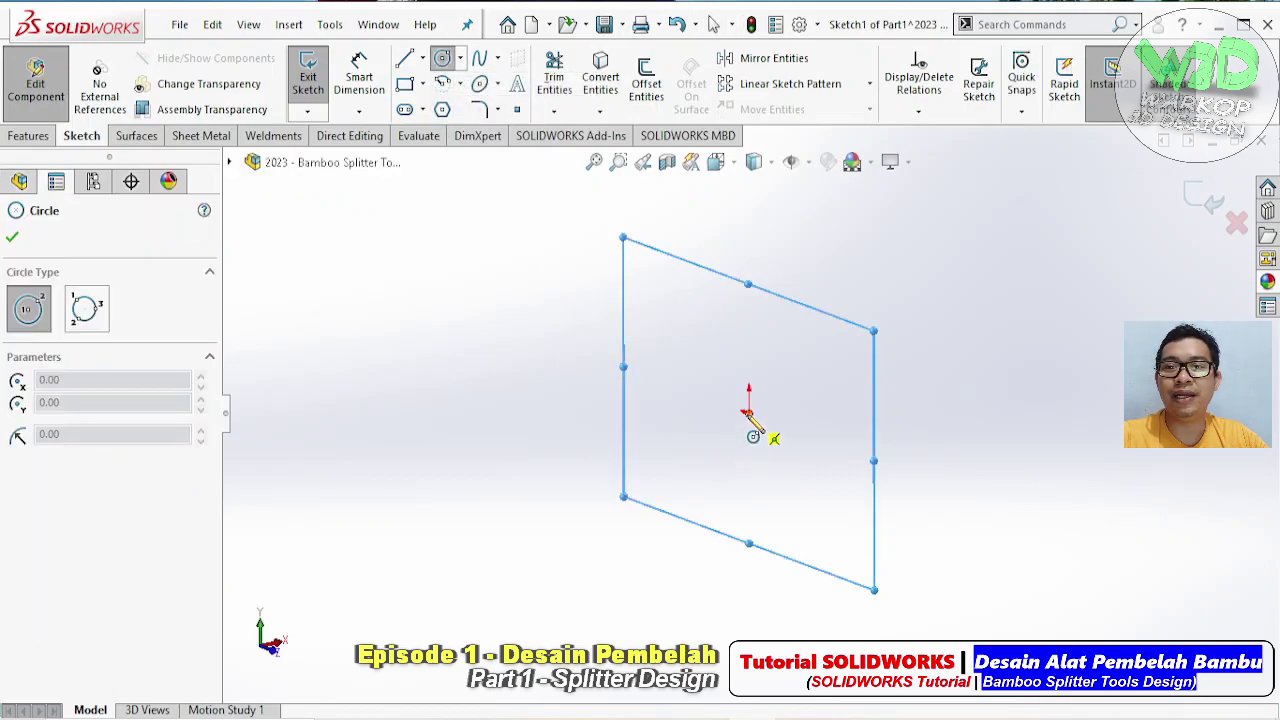
{"action": "left_click", "coordinate": [748, 412]}
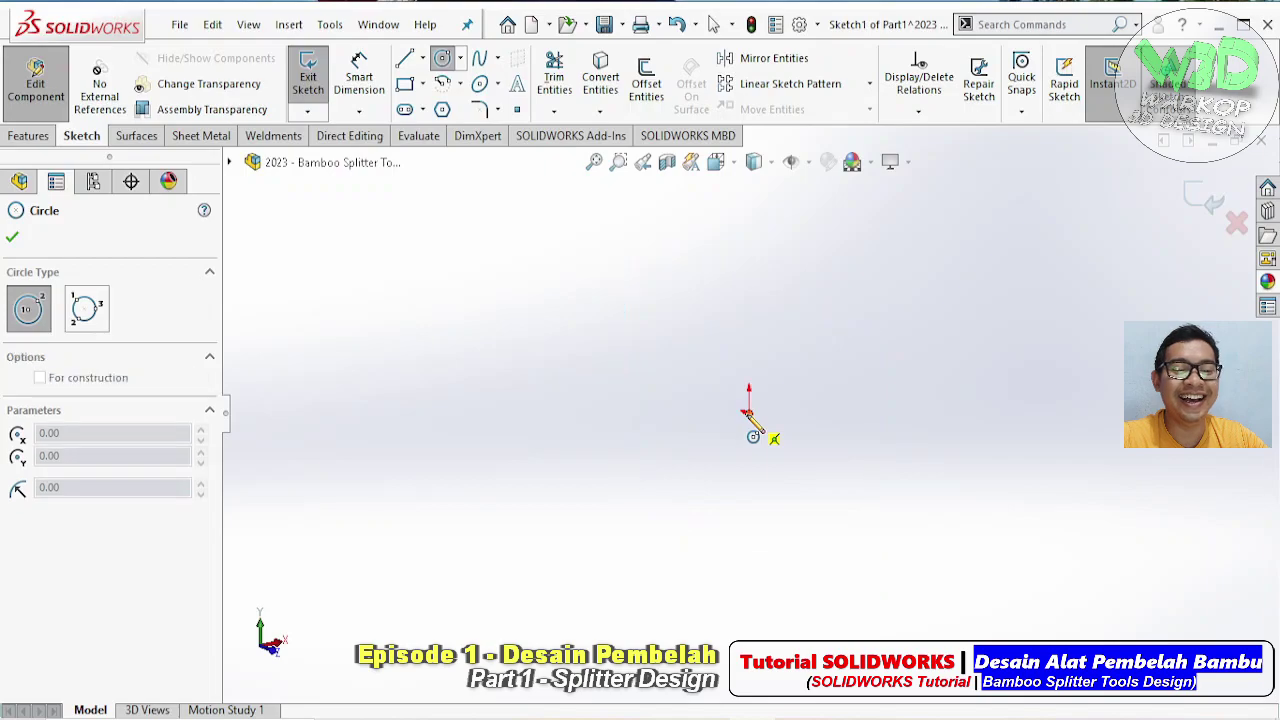
{"action": "left_click", "coordinate": [798, 517]}
{"action": "key", "text": "Escape"}
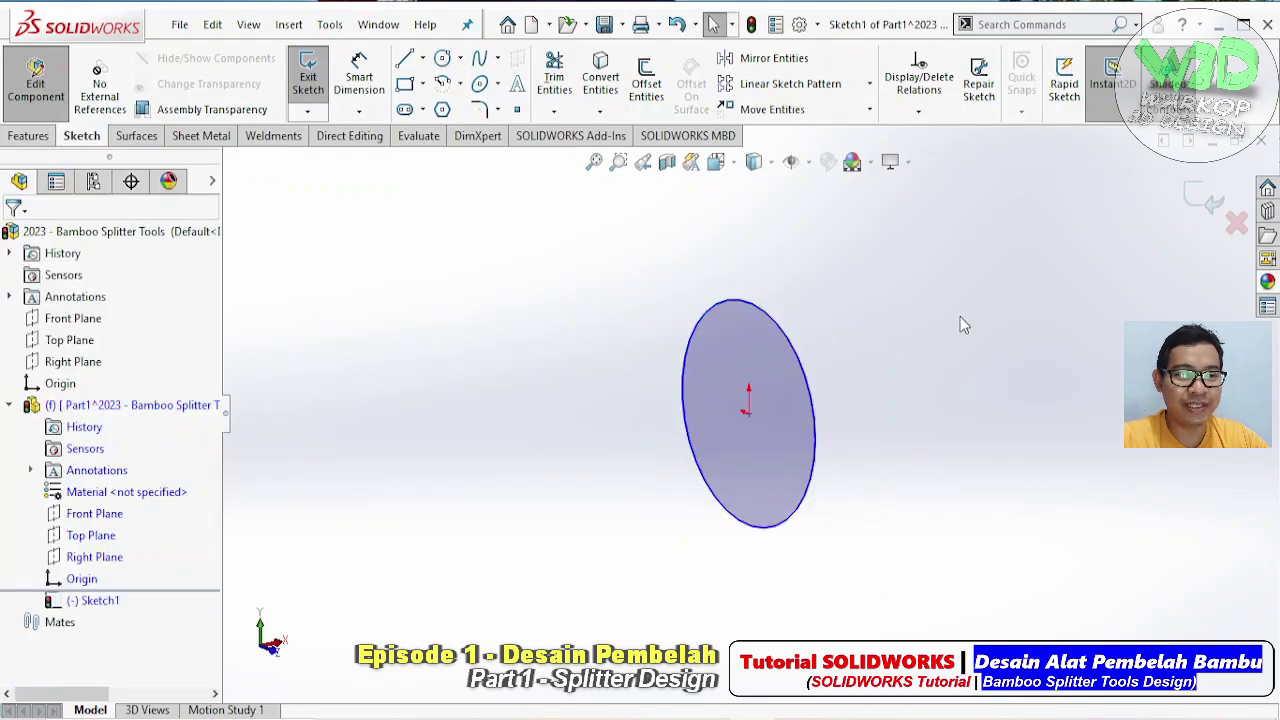
{"action": "left_click", "coordinate": [358, 80]}
Dimension the Sketch1 circle to 150 mm diameter and orbit to view it
{"action": "left_click", "coordinate": [790, 333]}
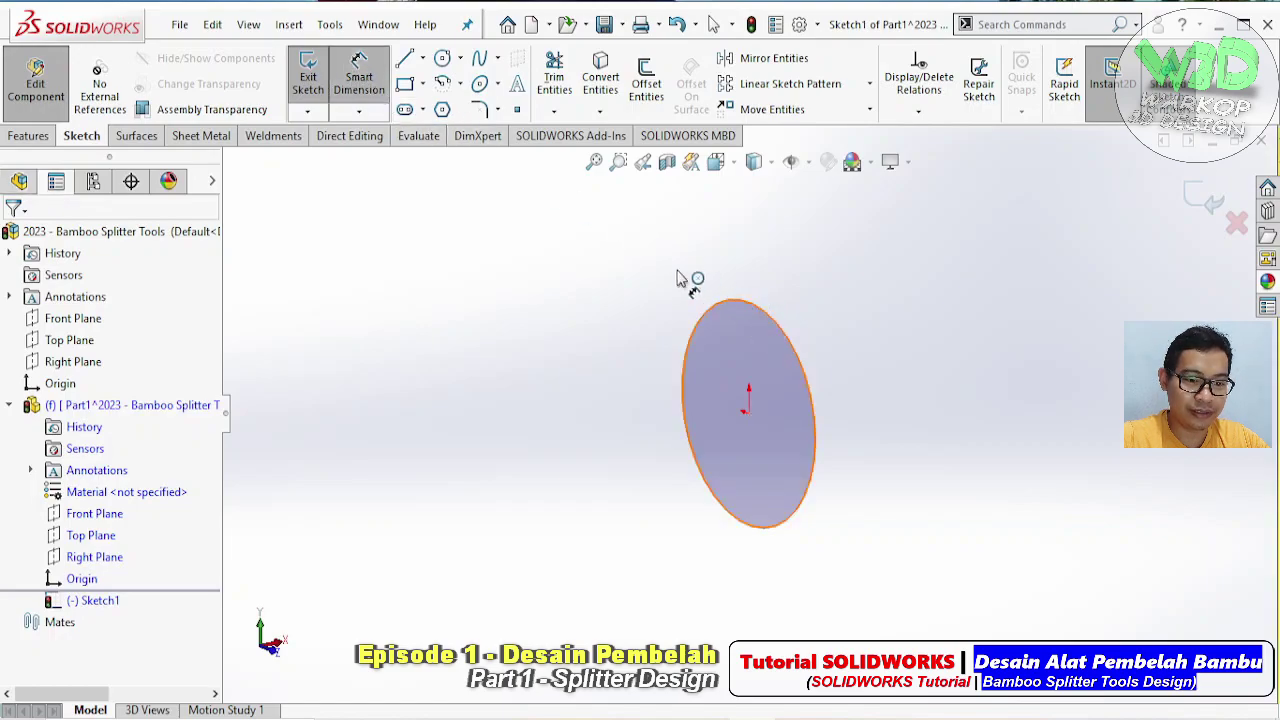
{"action": "left_click", "coordinate": [620, 222]}
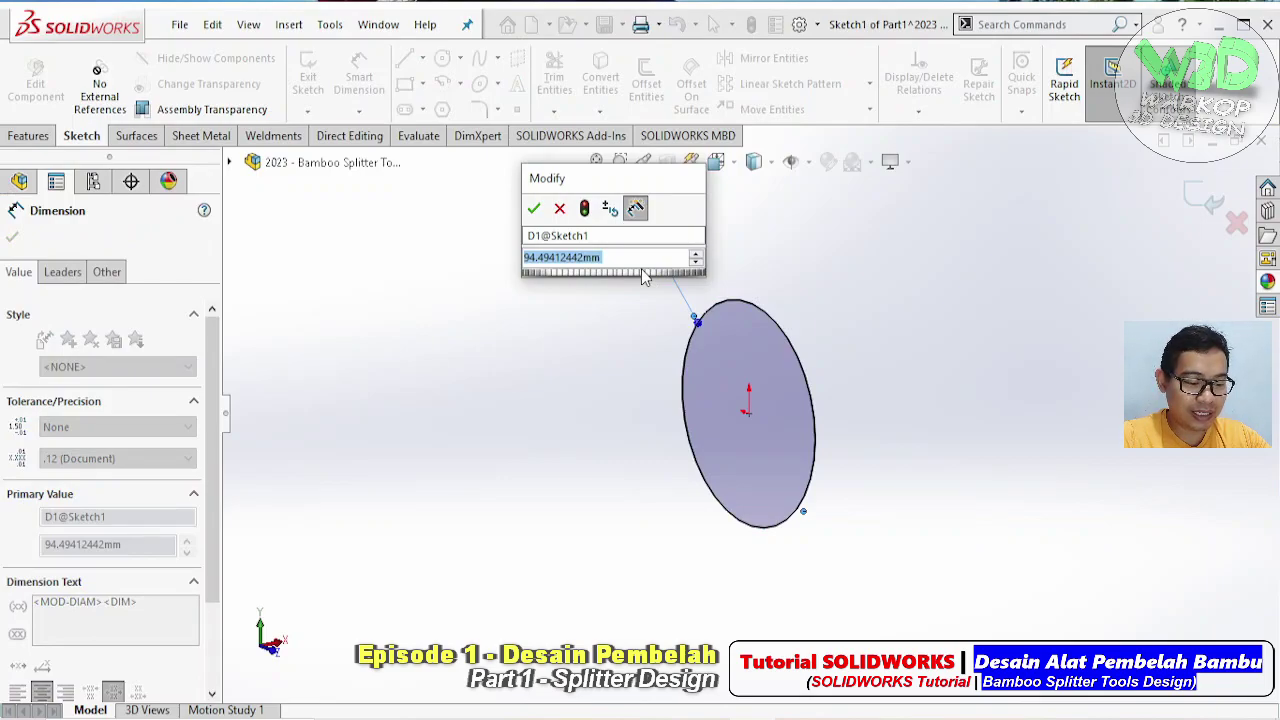
{"action": "type", "text": "150"}
{"action": "key", "text": "Return"}
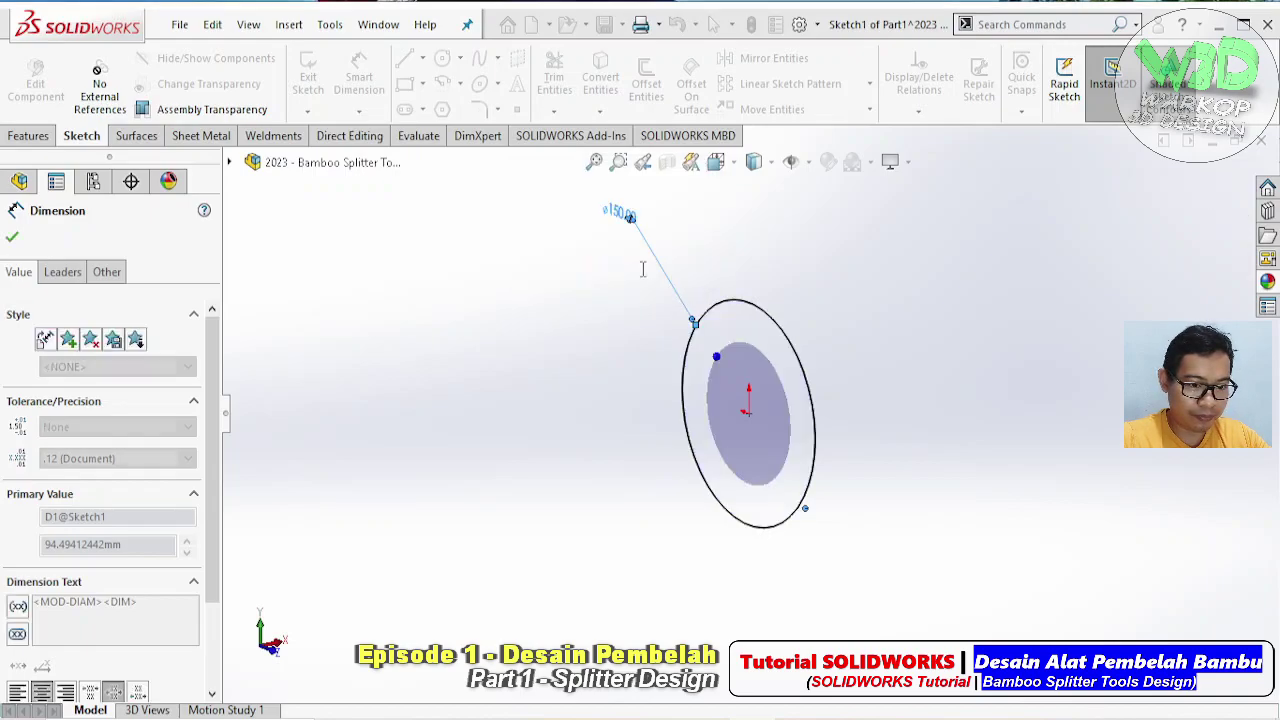
{"action": "key", "text": "Escape"}
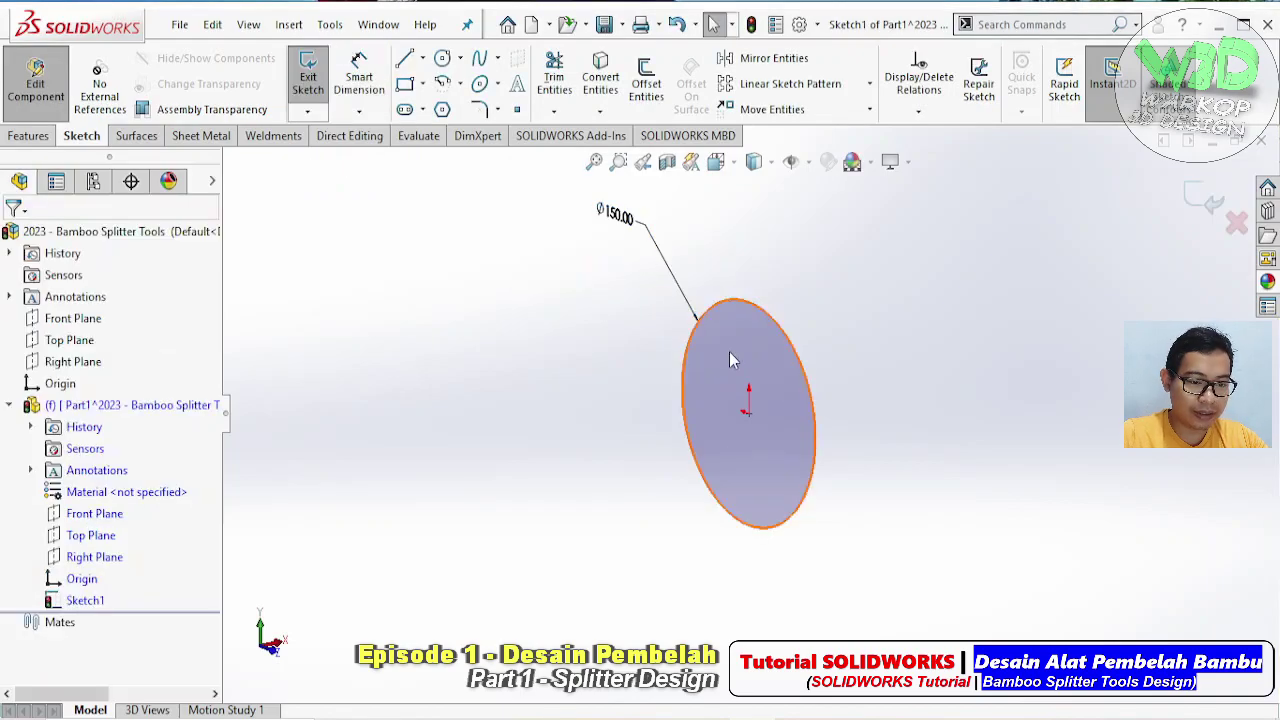
{"action": "middle_click_drag", "start_coordinate": [731, 357], "coordinate": [894, 314]}
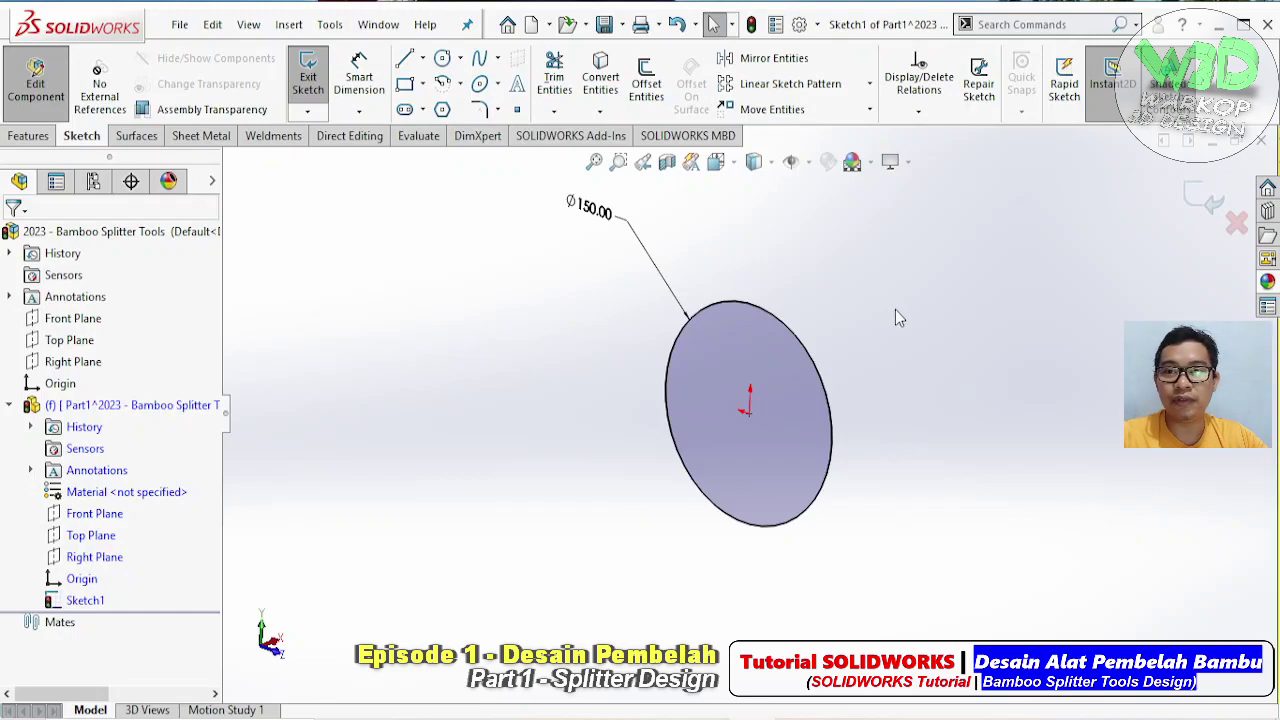
{"action": "middle_click_drag", "start_coordinate": [895, 318], "coordinate": [704, 266], "text": "ctrl"}
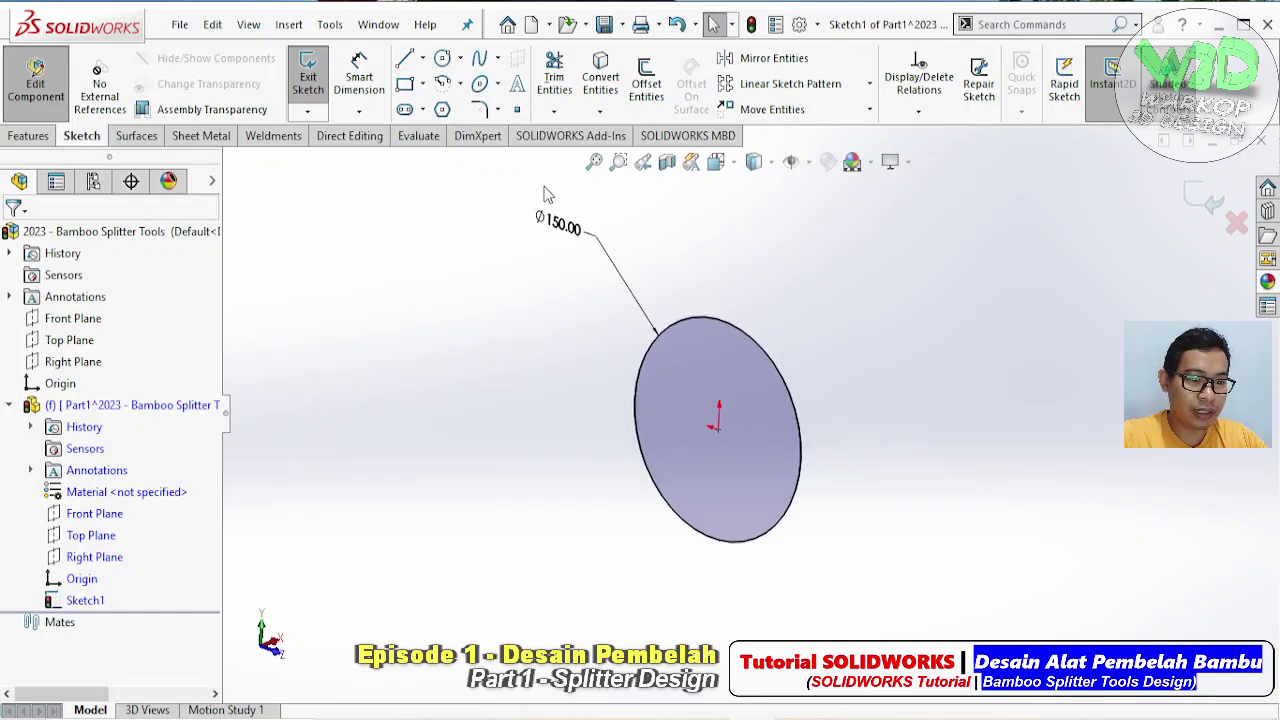
{"action": "middle_click_drag", "start_coordinate": [764, 280], "coordinate": [759, 293]}
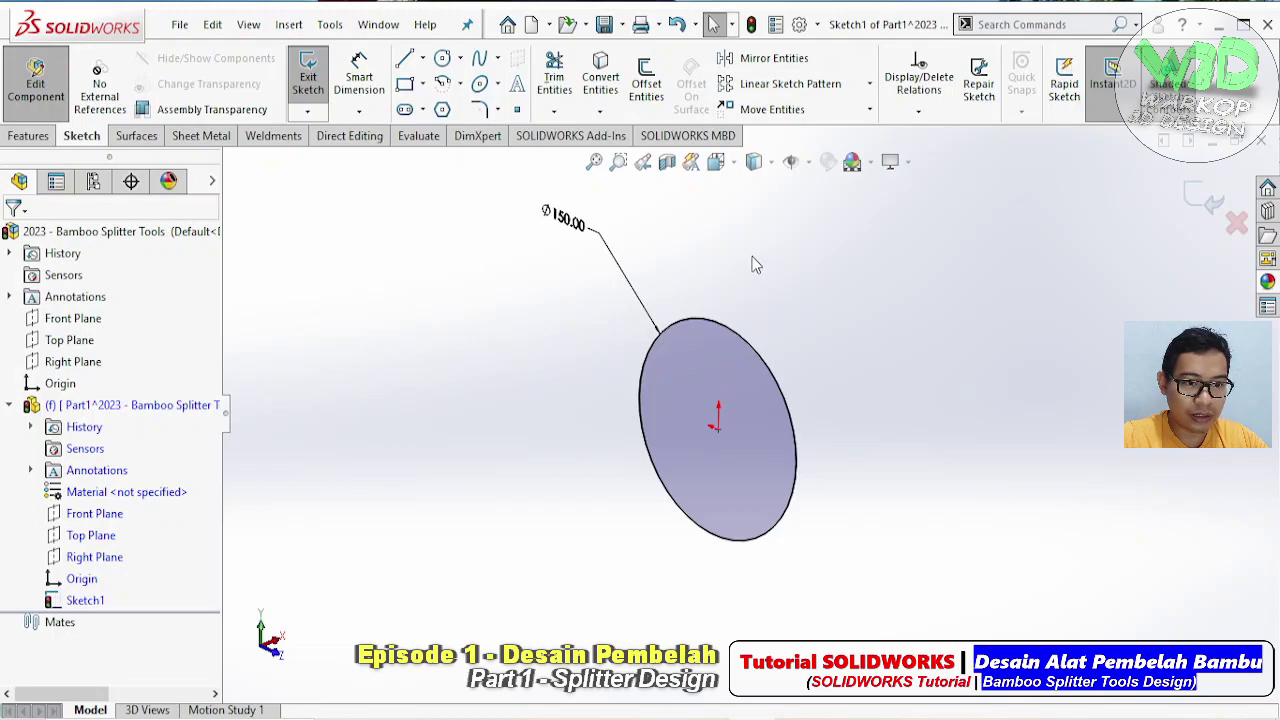
Offset the Ø150 circle 2 mm inward to create an inner circle
{"action": "left_click", "coordinate": [647, 90]}
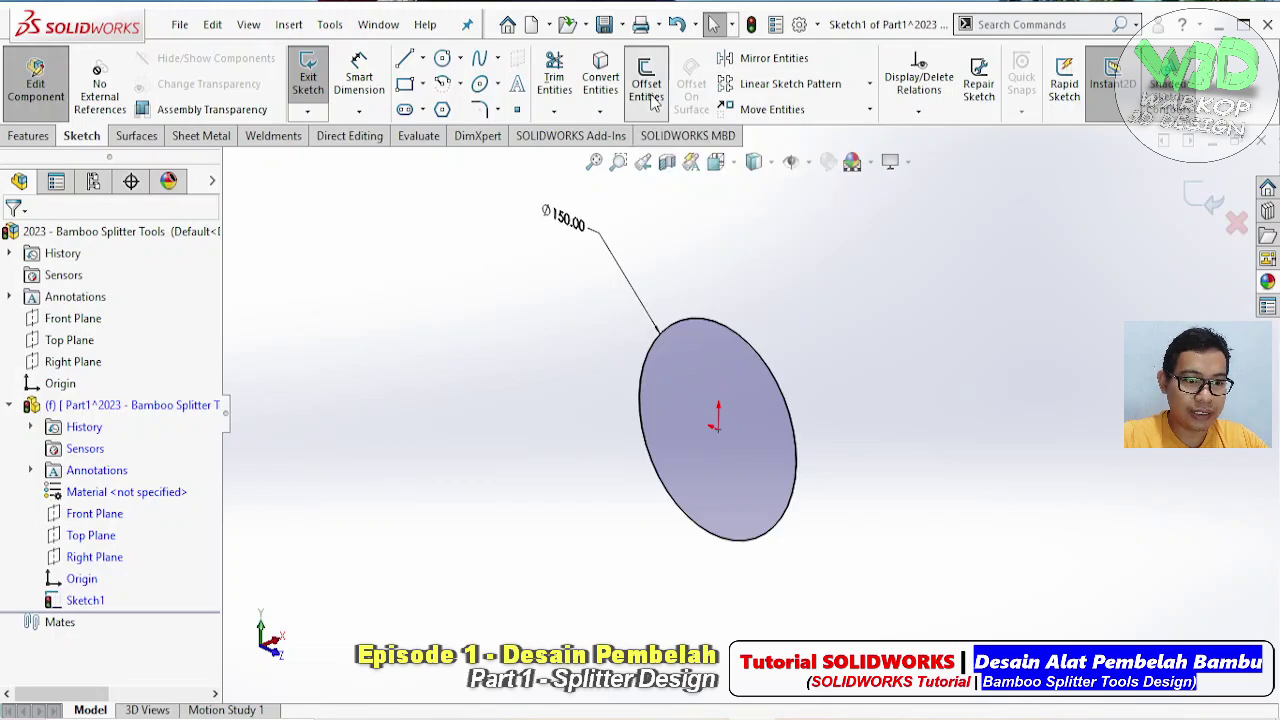
{"action": "left_click", "coordinate": [737, 338]}
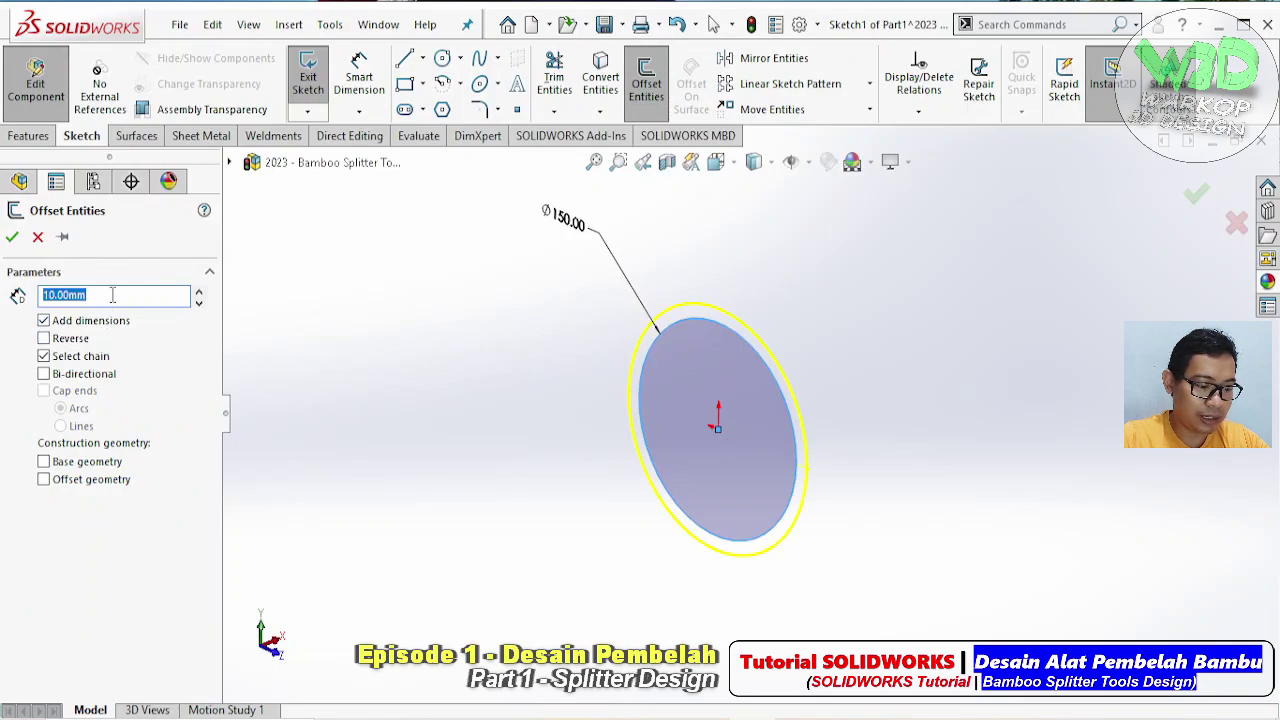
{"action": "type", "text": "2"}
{"action": "key", "text": "Return"}
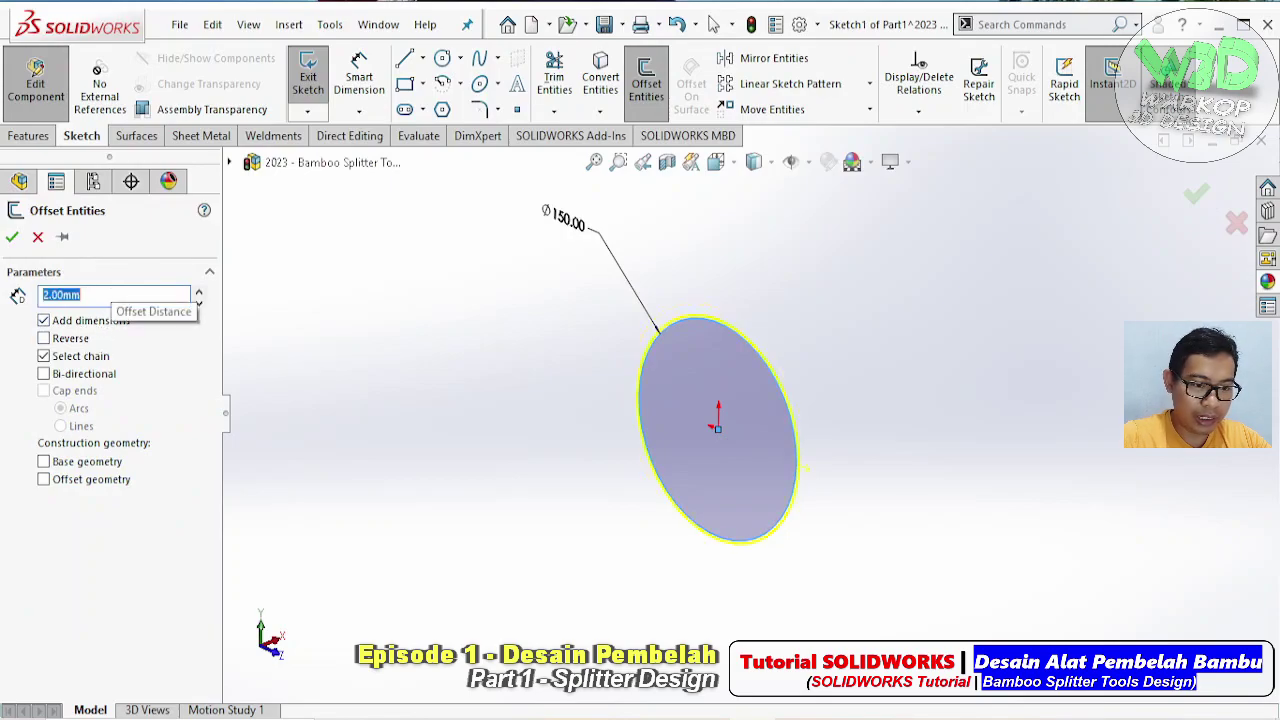
{"action": "left_click", "coordinate": [43, 338]}
{"action": "scroll", "coordinate": [760, 400], "scroll_direction": "down", "scroll_amount": 3}
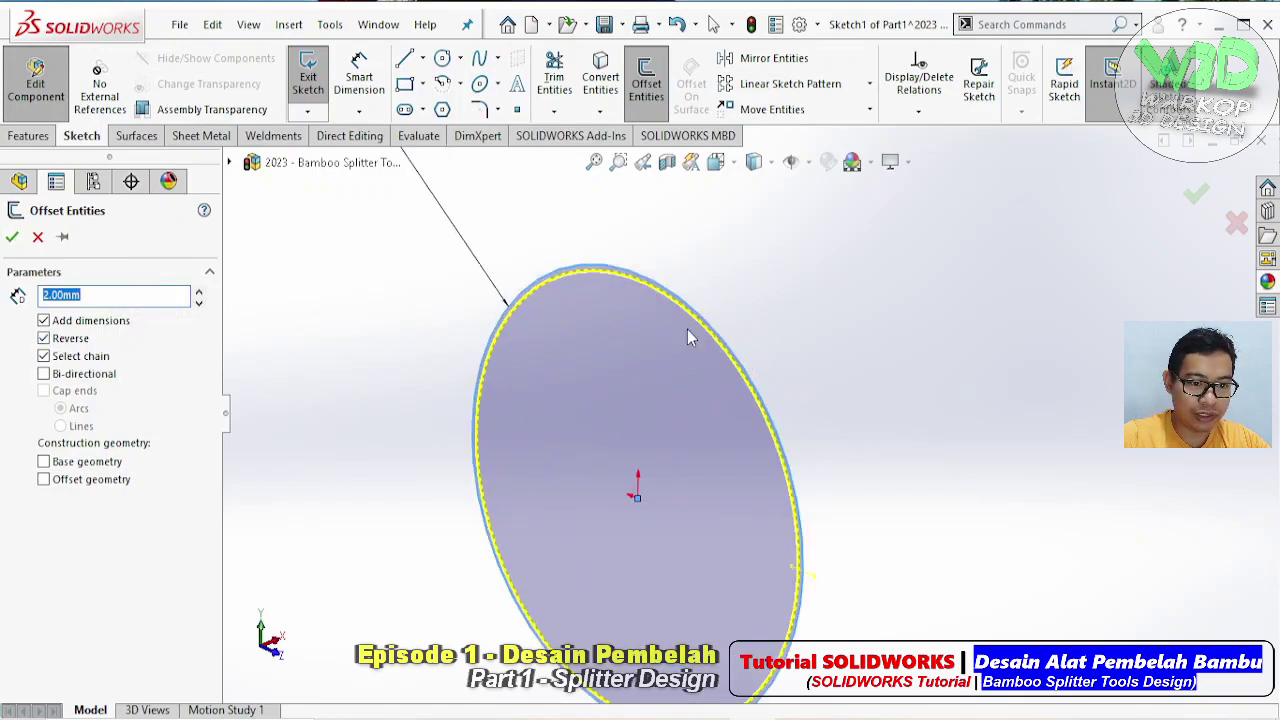
{"action": "left_click", "coordinate": [12, 237]}
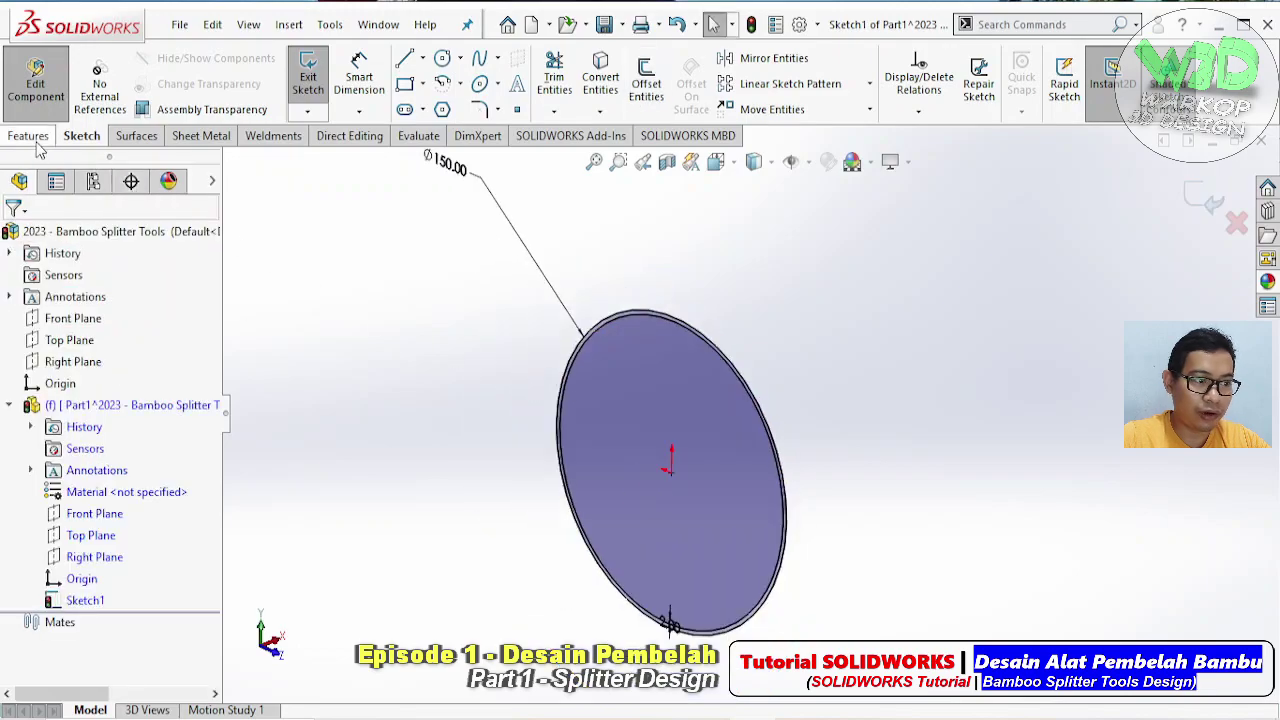
Extrude the ring between the two circles 30 mm blind as Boss-Extrude1
{"action": "left_click", "coordinate": [36, 142]}
{"action": "left_click", "coordinate": [315, 80]}
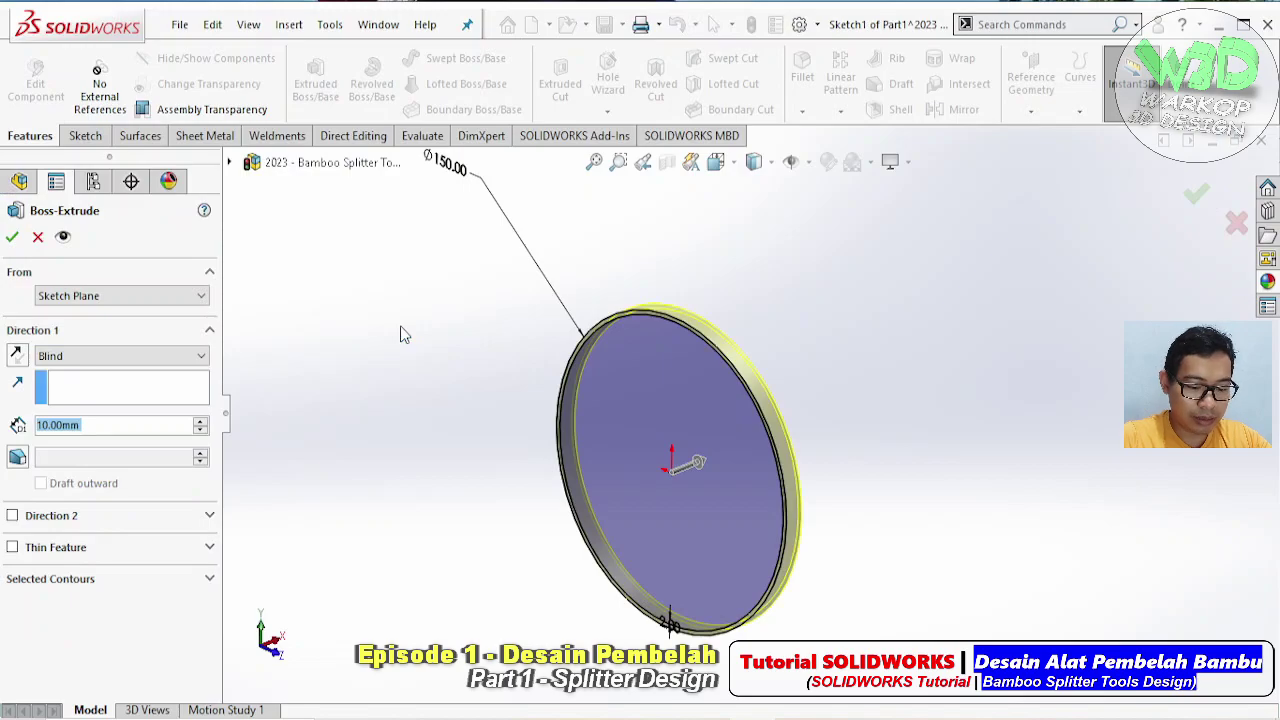
{"action": "type", "text": "30"}
{"action": "key", "text": "Return"}
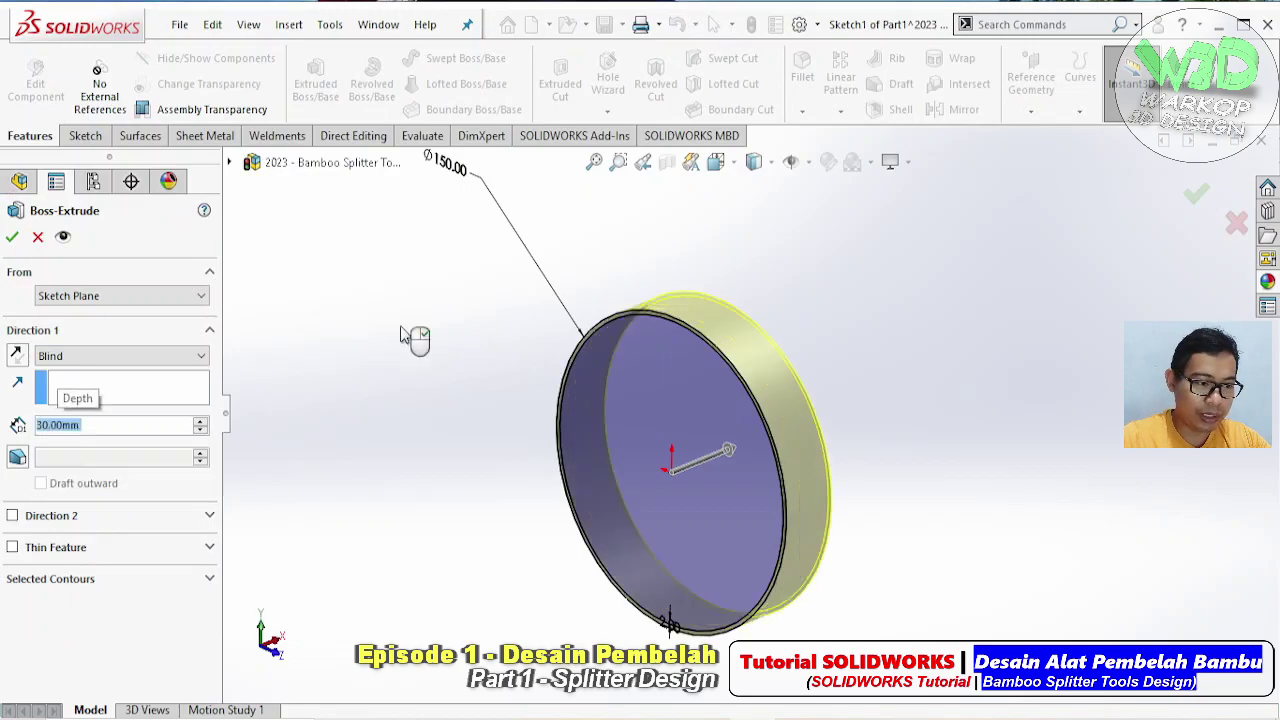
{"action": "left_click", "coordinate": [14, 238]}
{"action": "scroll", "coordinate": [617, 300], "scroll_direction": "down", "scroll_amount": 5}
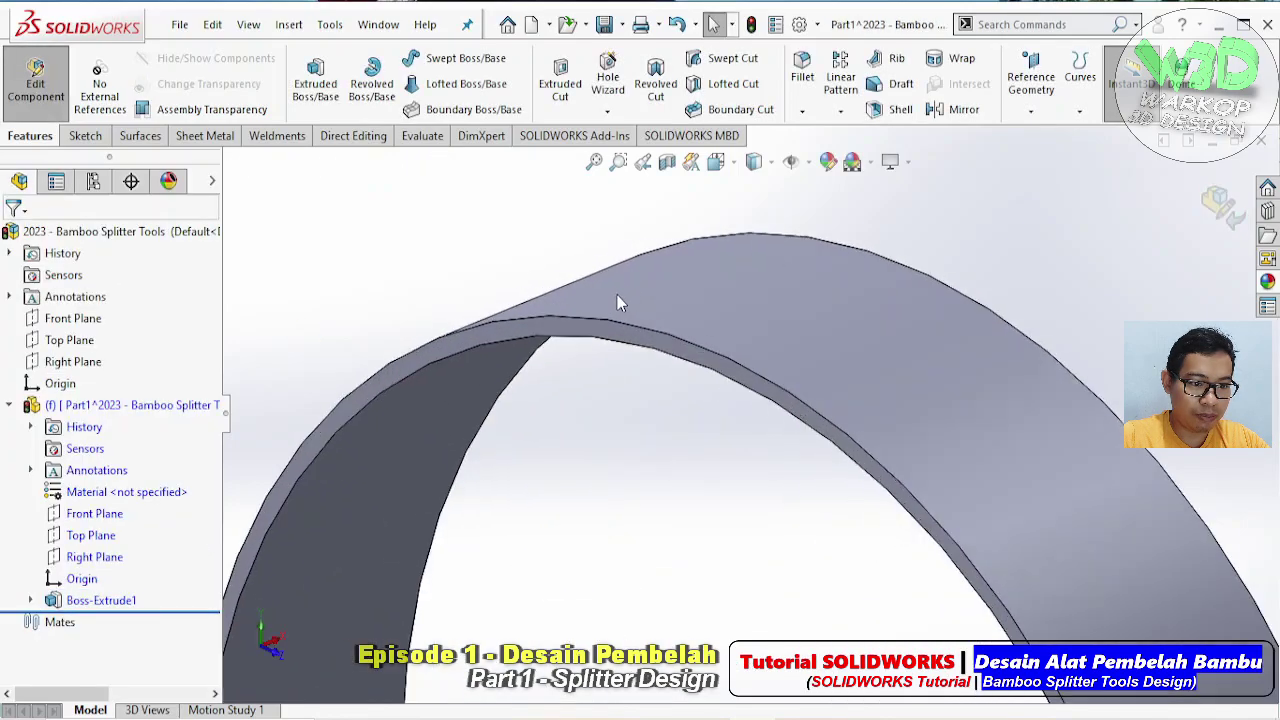
On the ring face, sketch a circle at the origin and dimension it to Ø25
{"action": "left_click", "coordinate": [586, 333]}
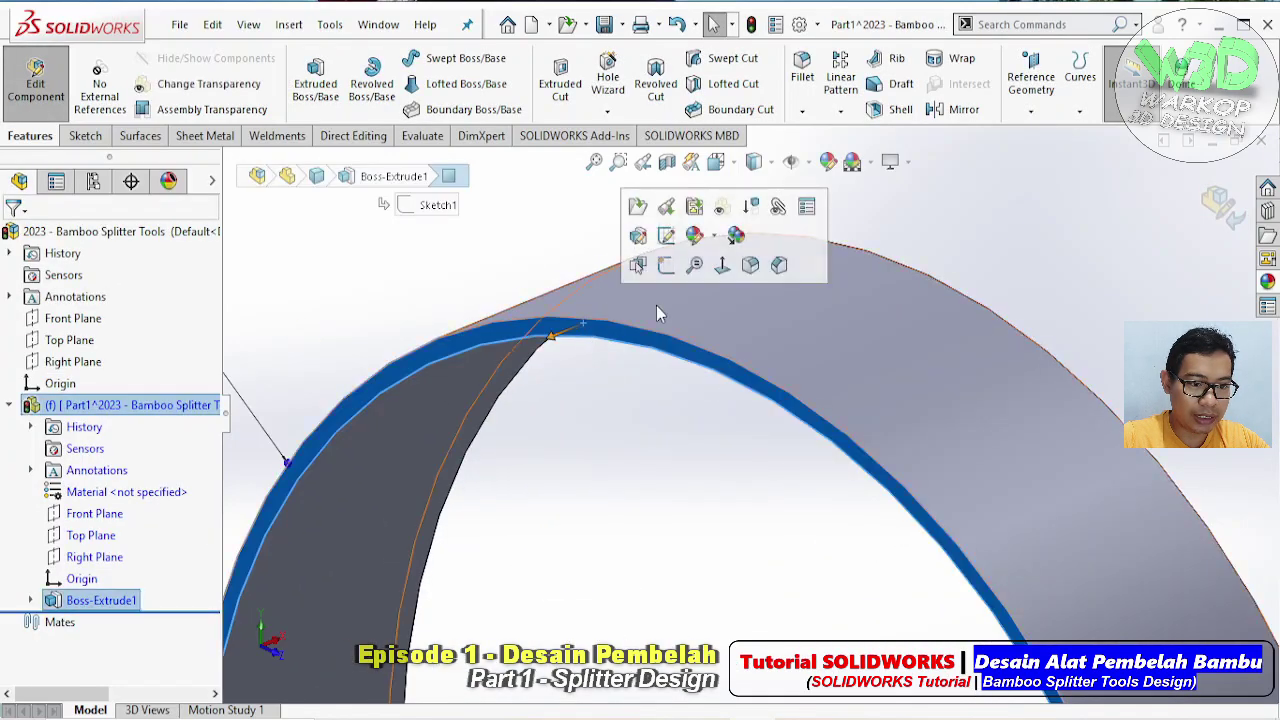
{"action": "left_click", "coordinate": [674, 268]}
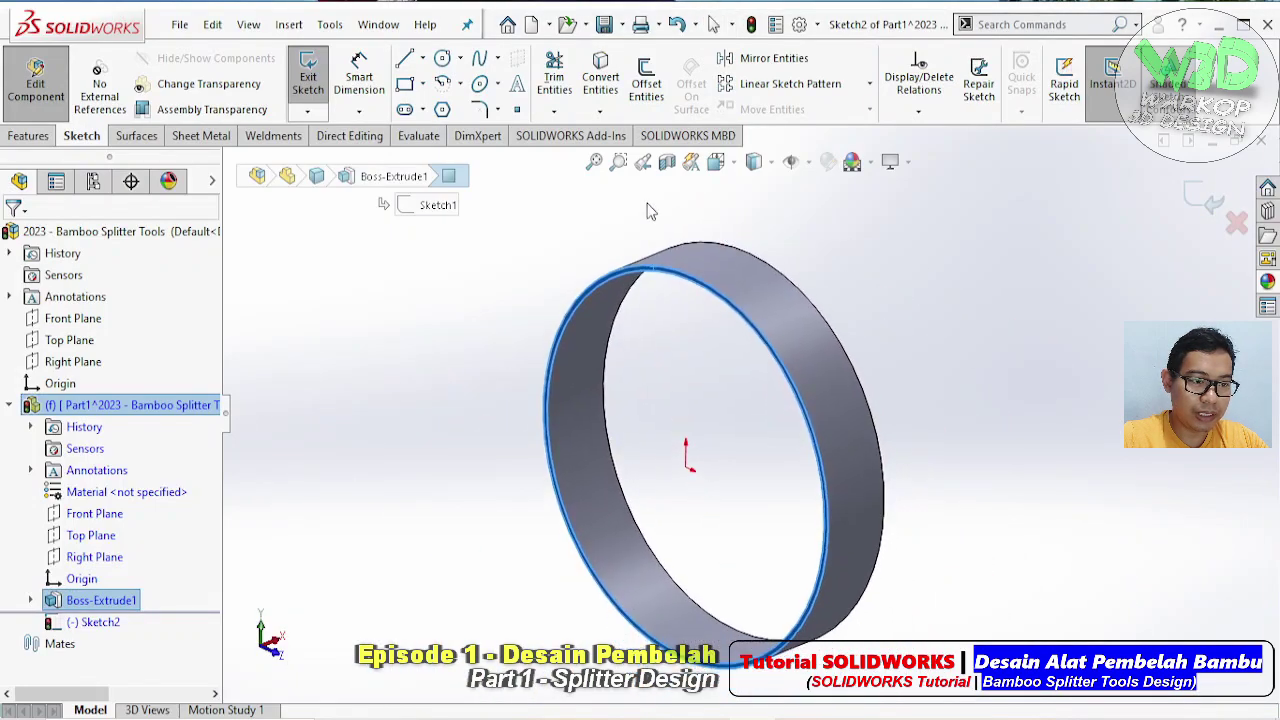
{"action": "left_click", "coordinate": [461, 60]}
{"action": "left_click", "coordinate": [476, 83]}
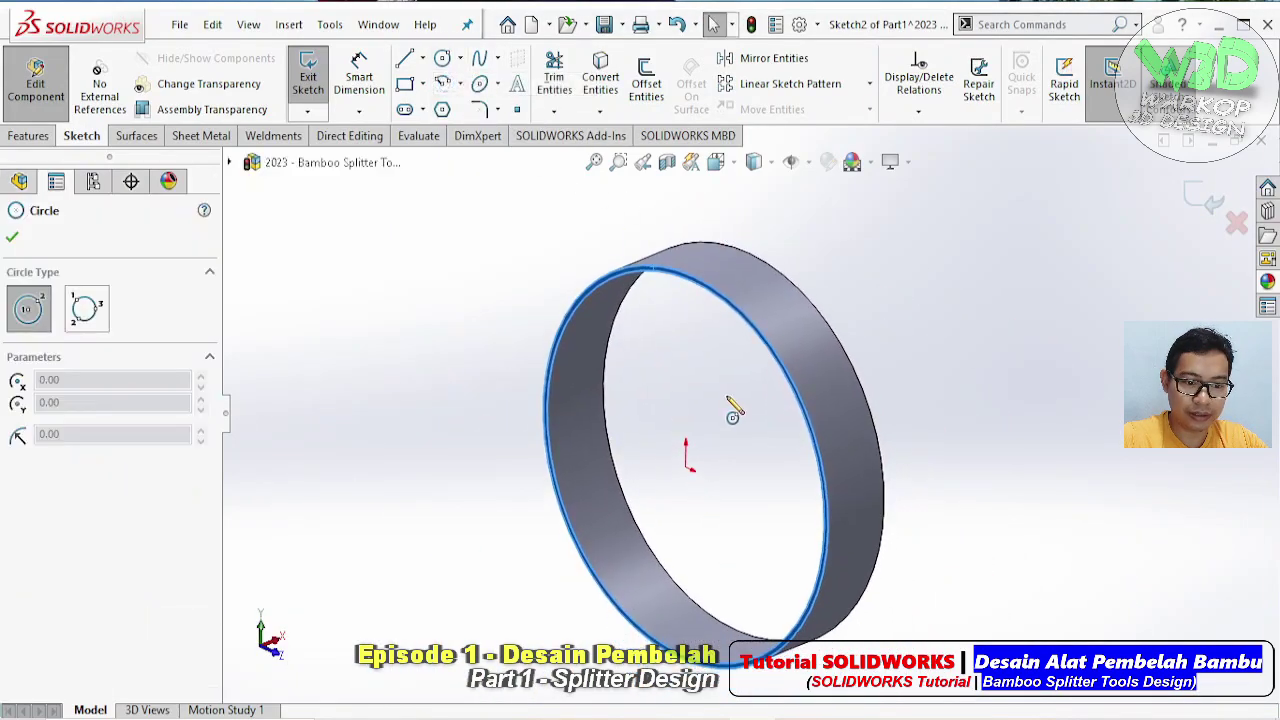
{"action": "left_click", "coordinate": [686, 465]}
{"action": "left_click", "coordinate": [712, 488]}
{"action": "key", "text": "Escape"}
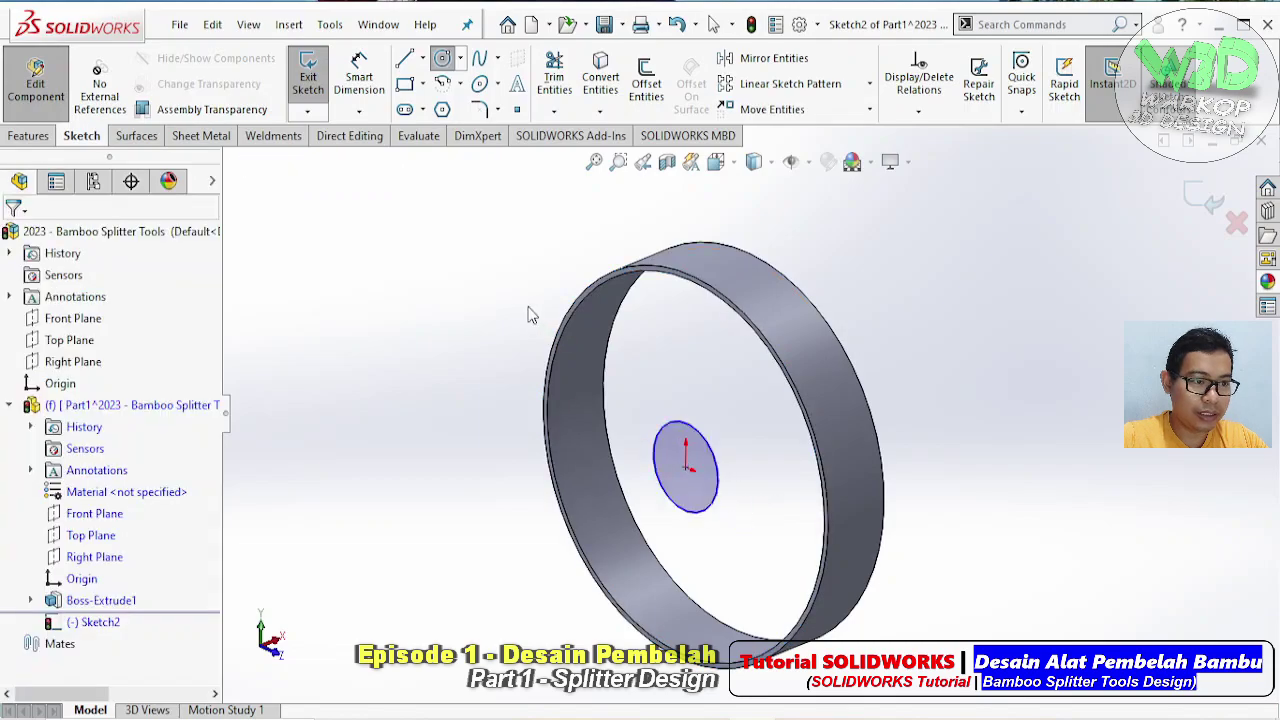
{"action": "left_click", "coordinate": [359, 77]}
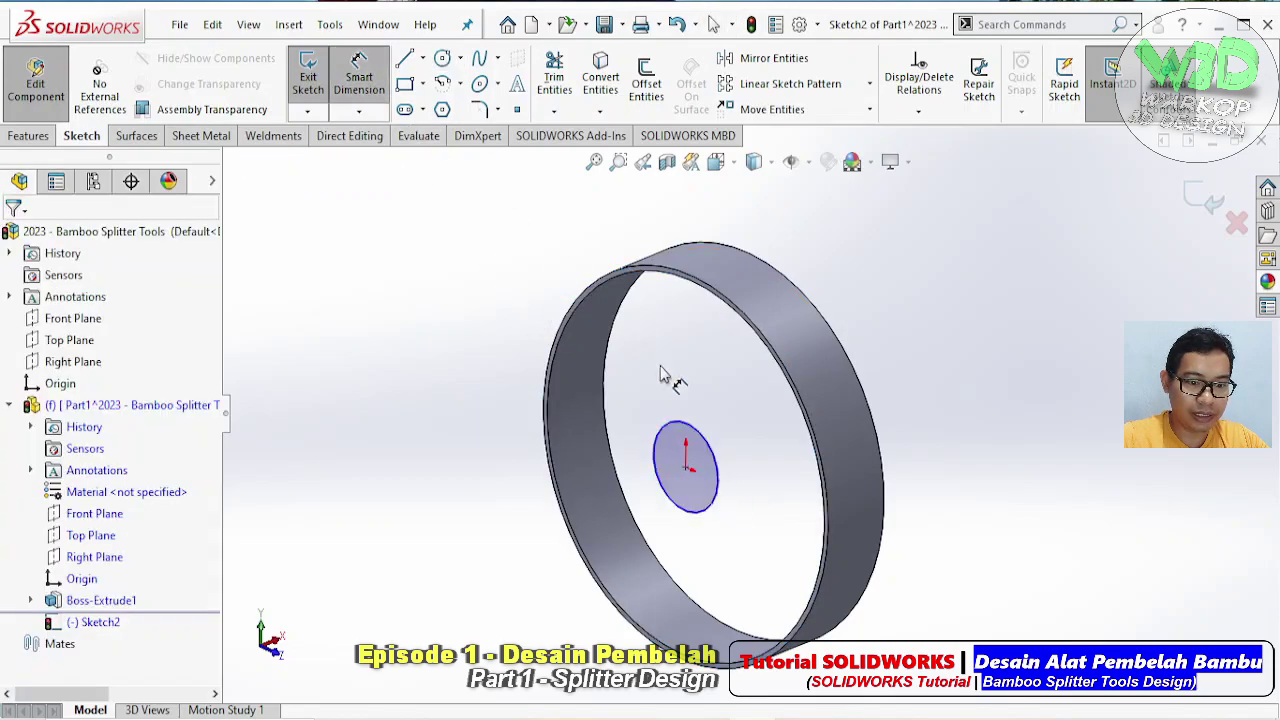
{"action": "left_click", "coordinate": [714, 448]}
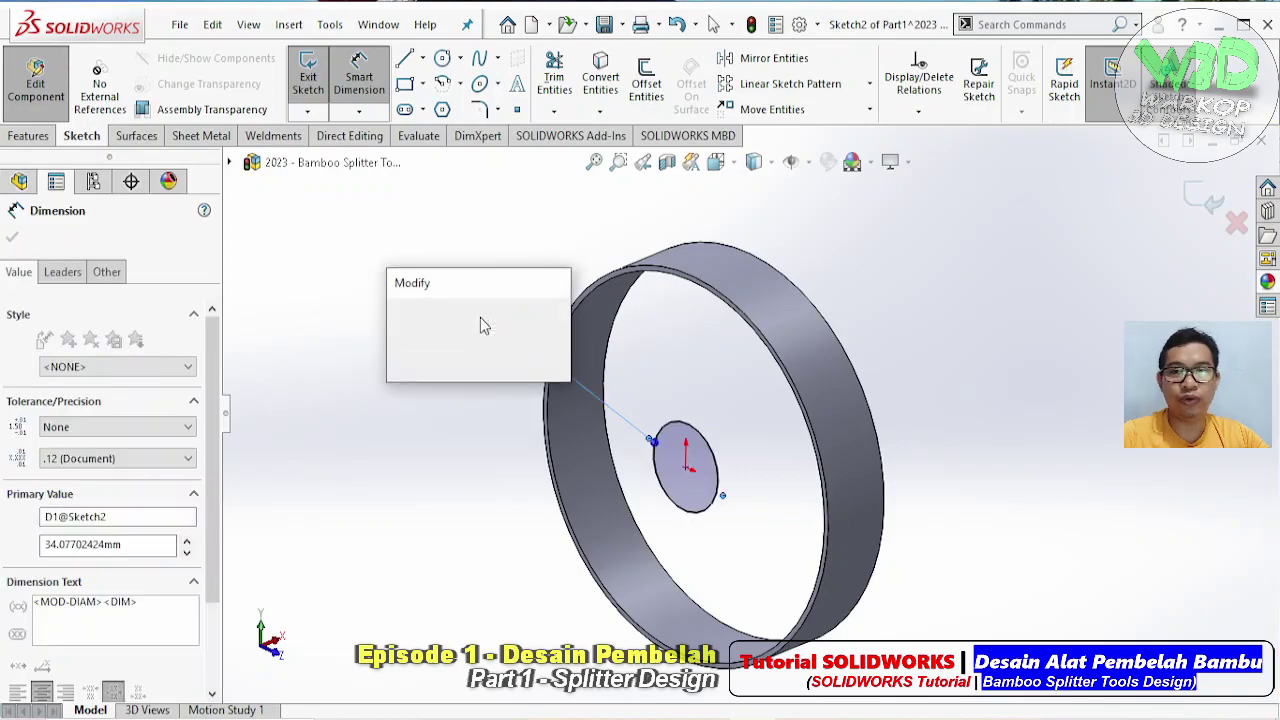
{"action": "type", "text": "25"}
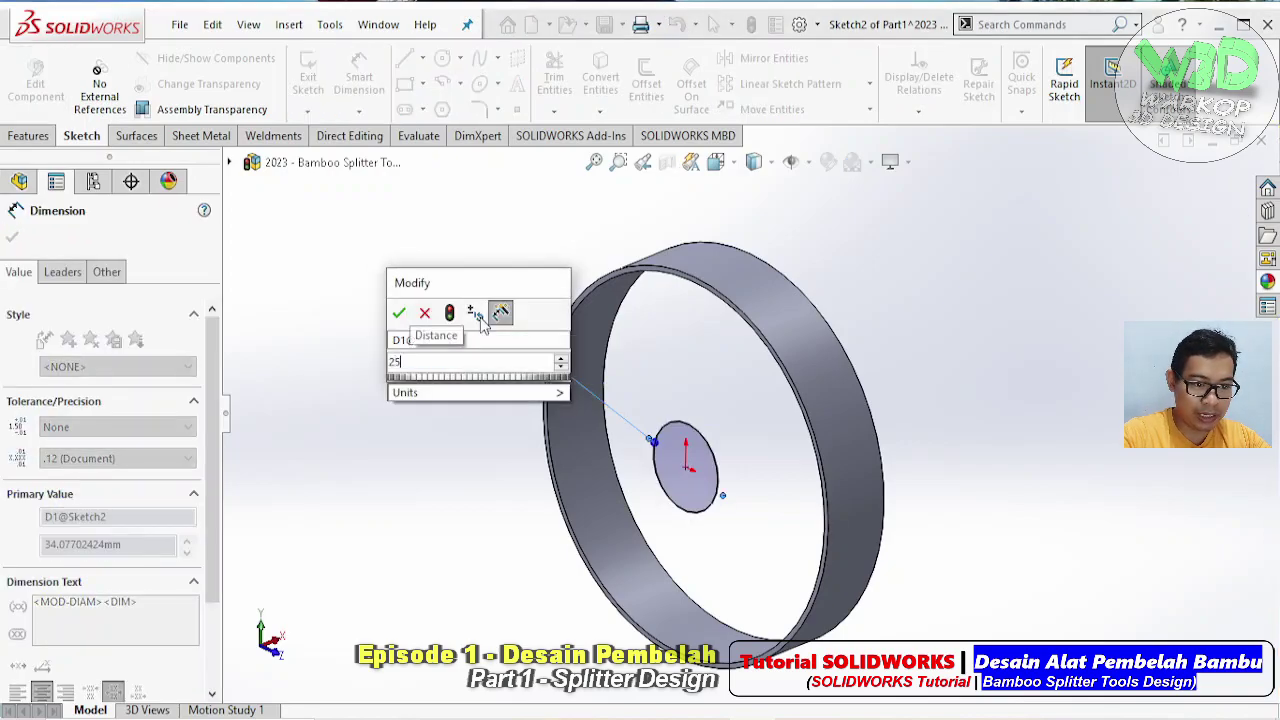
{"action": "key", "text": "Return"}
{"action": "key", "text": "Escape"}
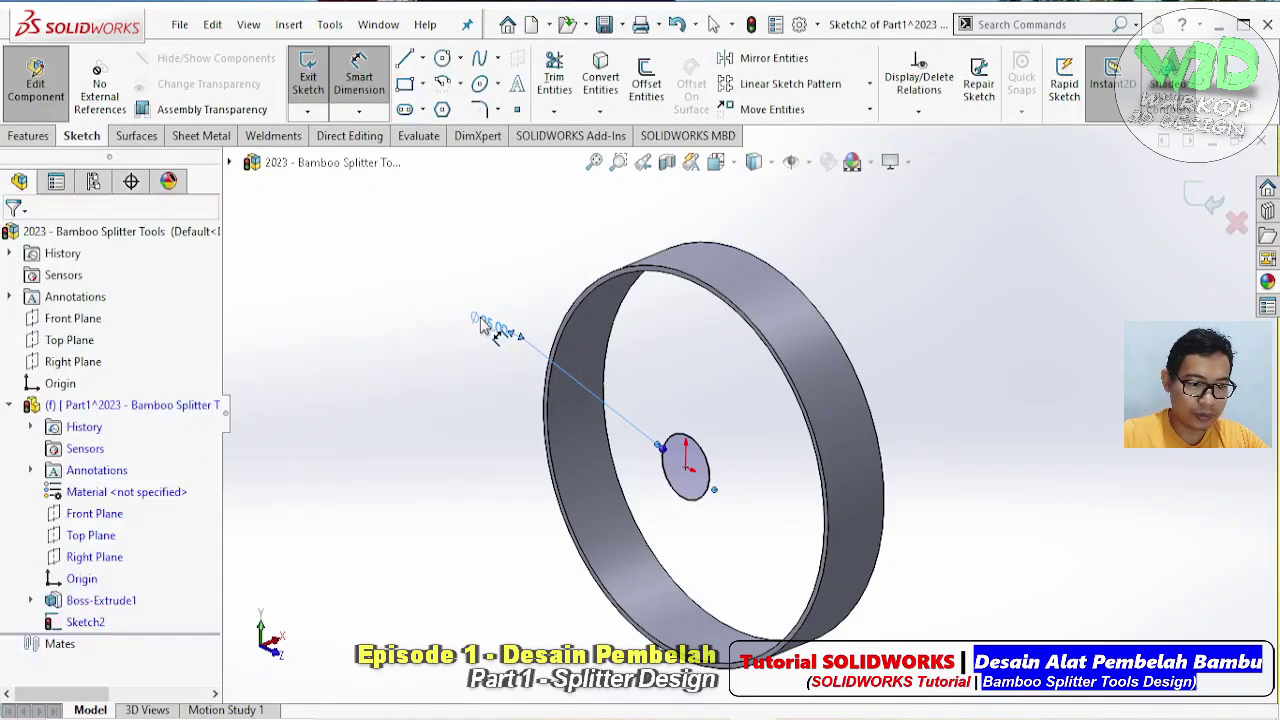
Offset the Ø25 circle 2 mm inward to add an inner circle
{"action": "scroll", "coordinate": [703, 428], "scroll_direction": "down", "scroll_amount": 2}
{"action": "left_click", "coordinate": [646, 83]}
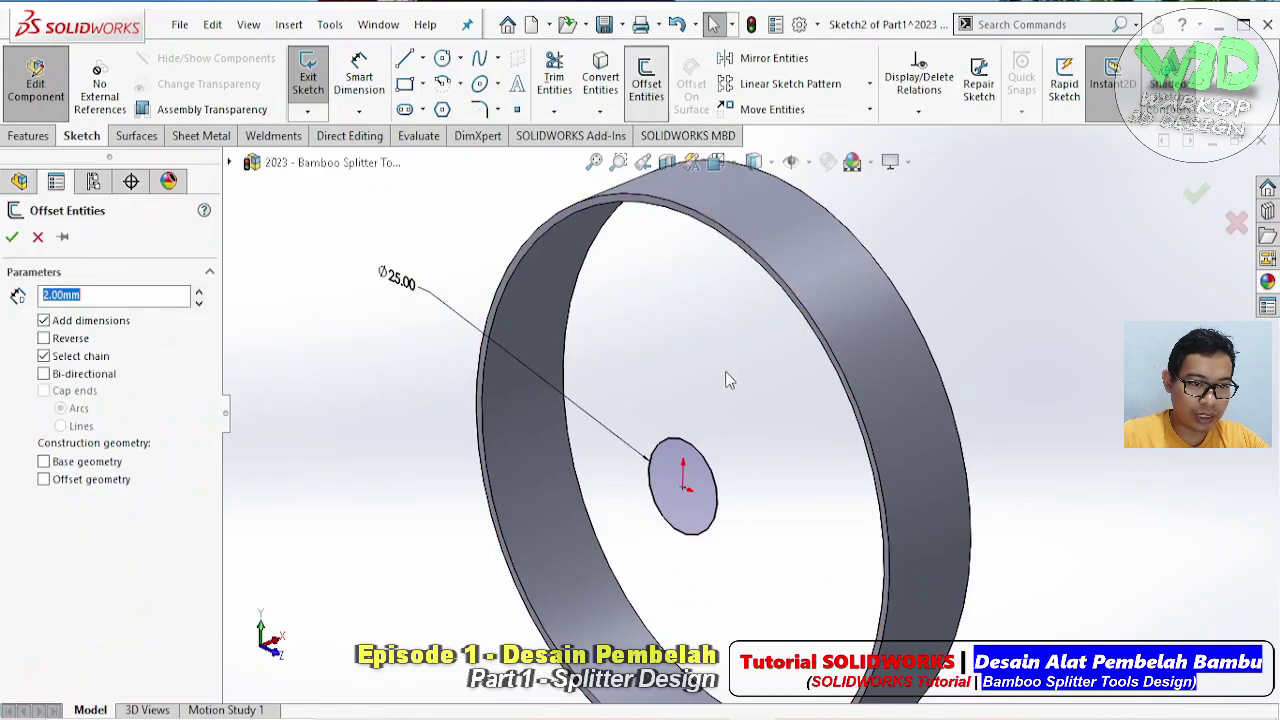
{"action": "left_click", "coordinate": [714, 472]}
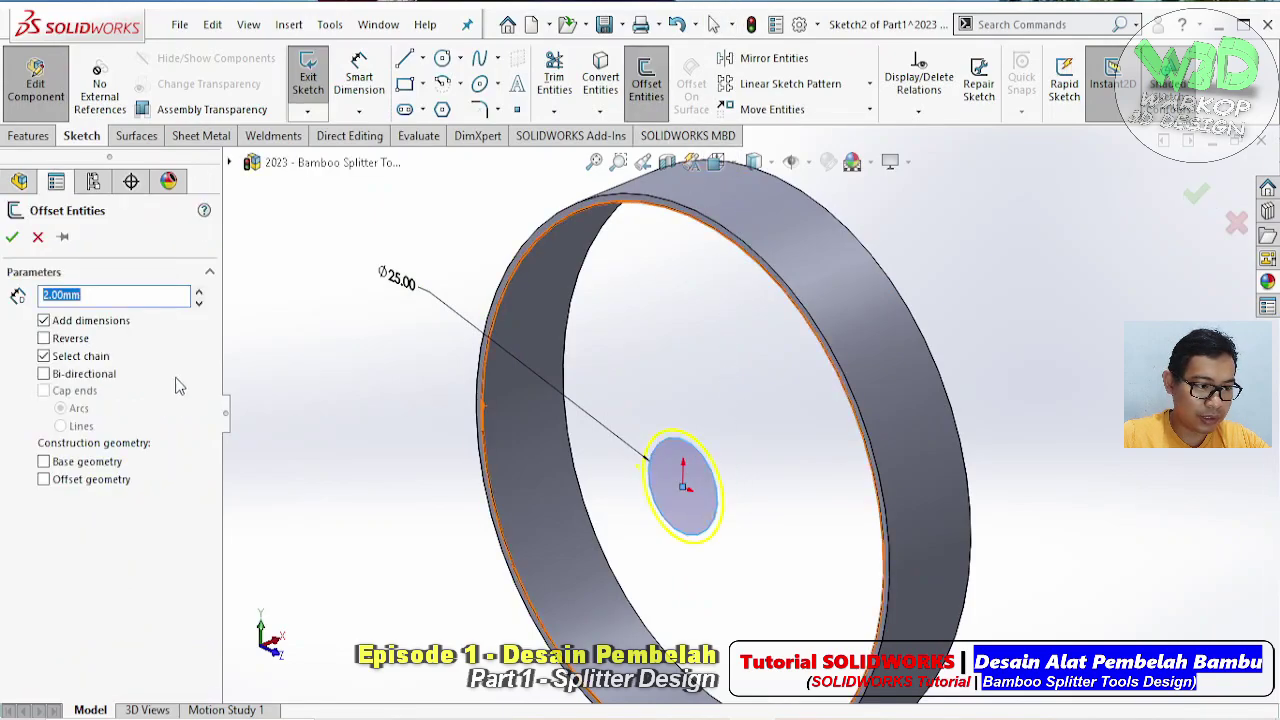
{"action": "left_click", "coordinate": [78, 342]}
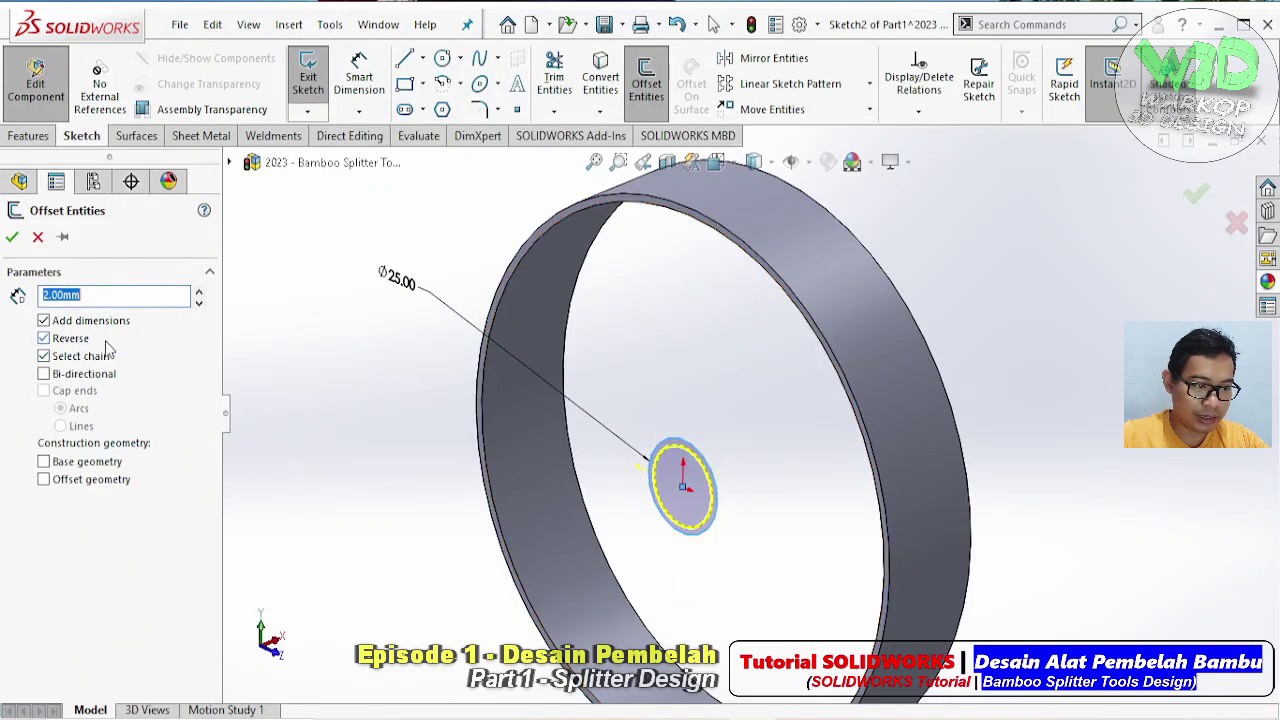
{"action": "left_click", "coordinate": [12, 237]}
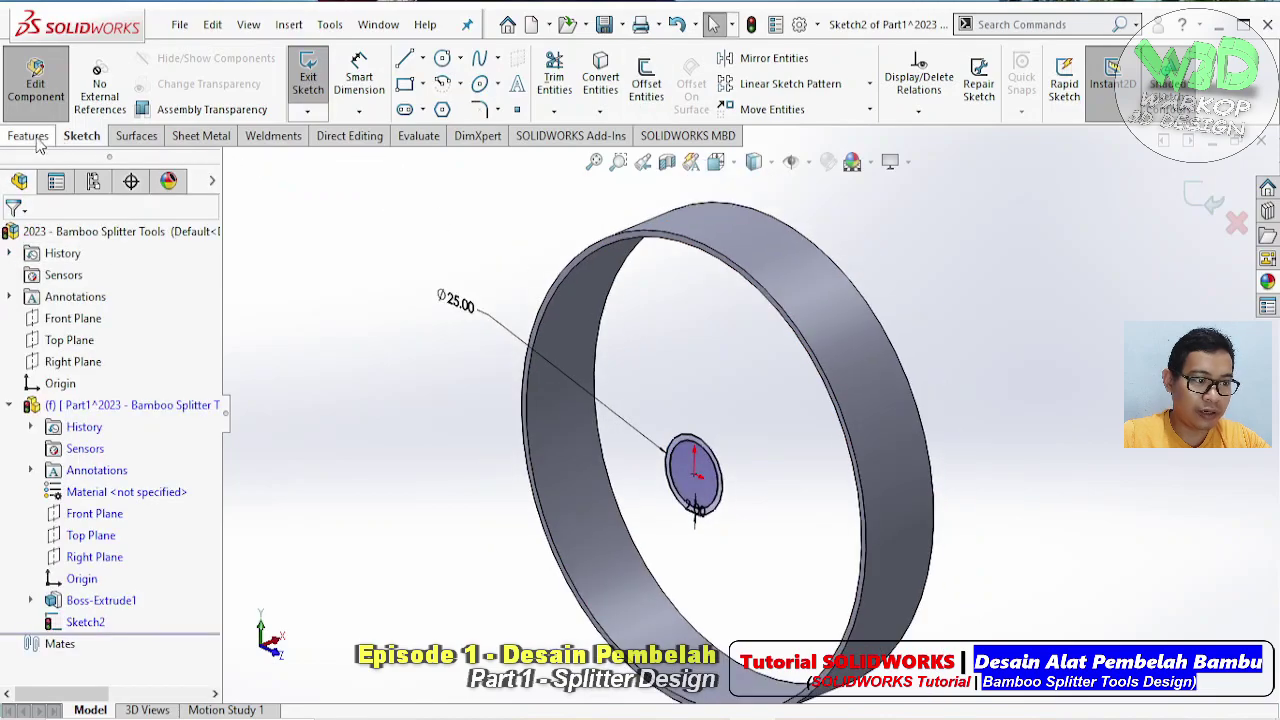
Extrude the small double-circle sketch 100 mm in the flipped direction into a hollow hub tube
{"action": "left_click", "coordinate": [28, 135]}
{"action": "left_click", "coordinate": [315, 80]}
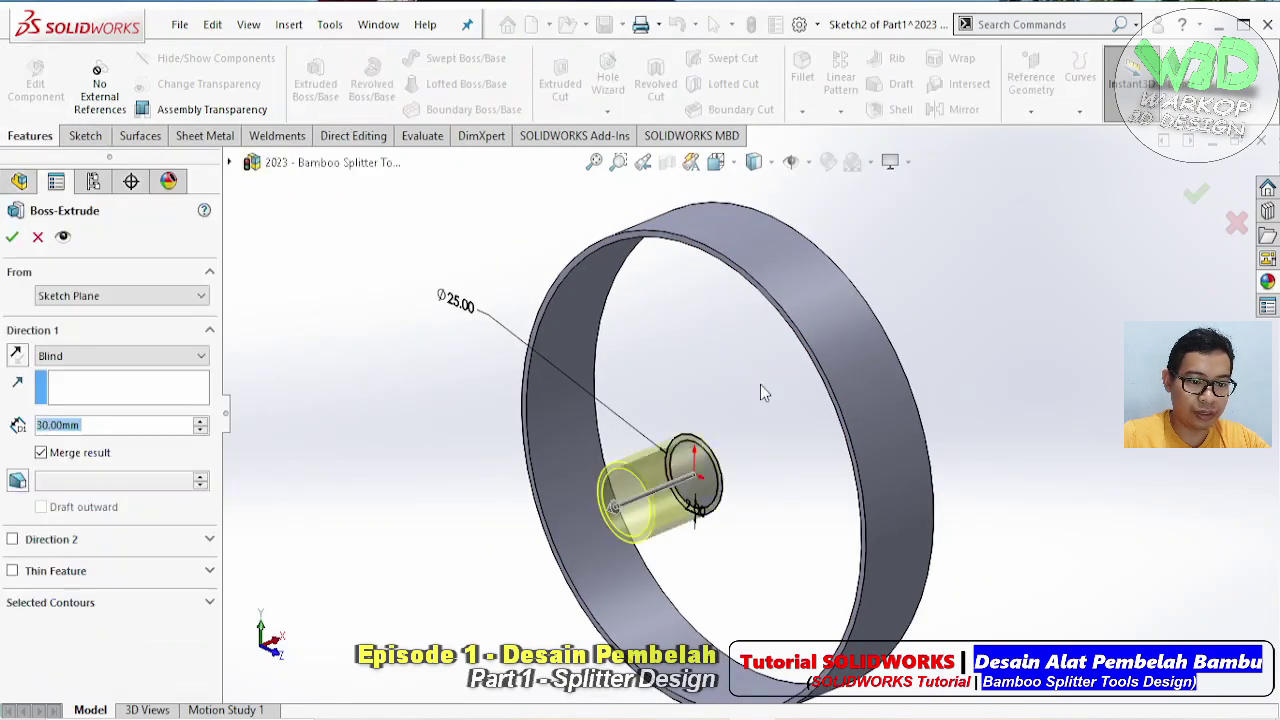
{"action": "middle_click_drag", "start_coordinate": [760, 383], "coordinate": [608, 470]}
{"action": "left_click_drag", "start_coordinate": [608, 470], "coordinate": [950, 428]}
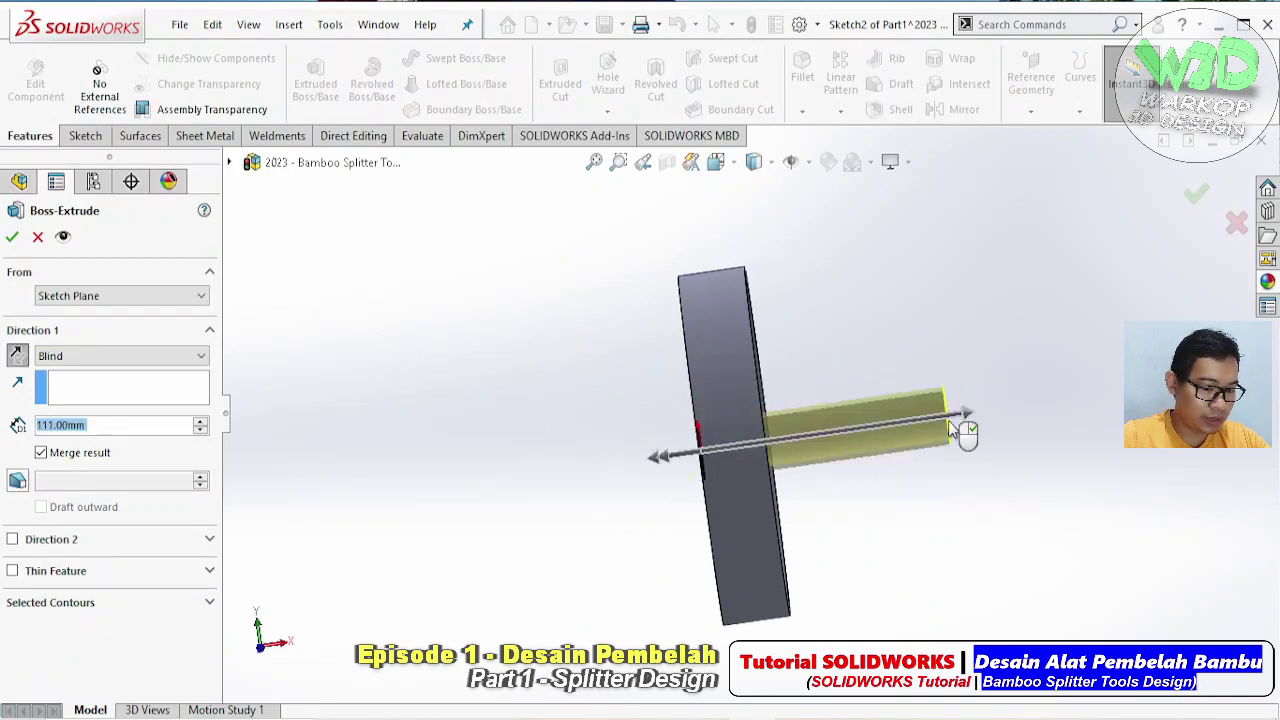
{"action": "type", "text": "1"}
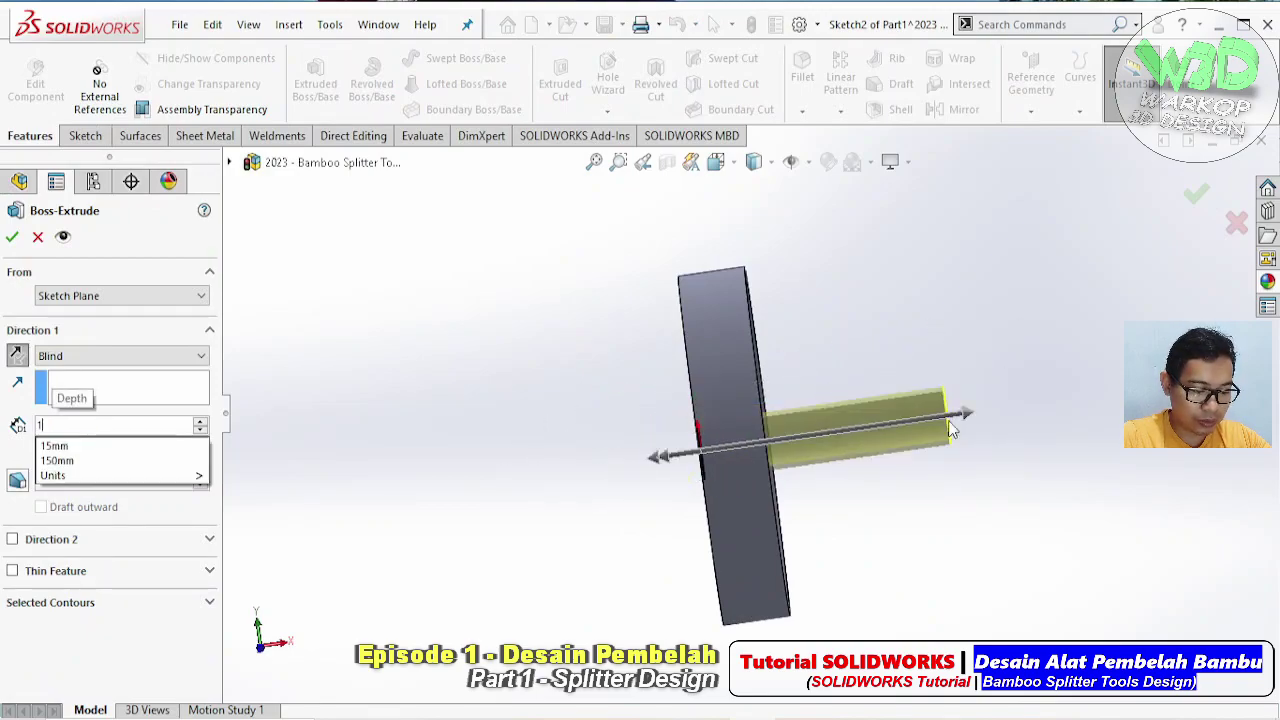
{"action": "type", "text": "20"}
{"action": "key", "text": "Return"}
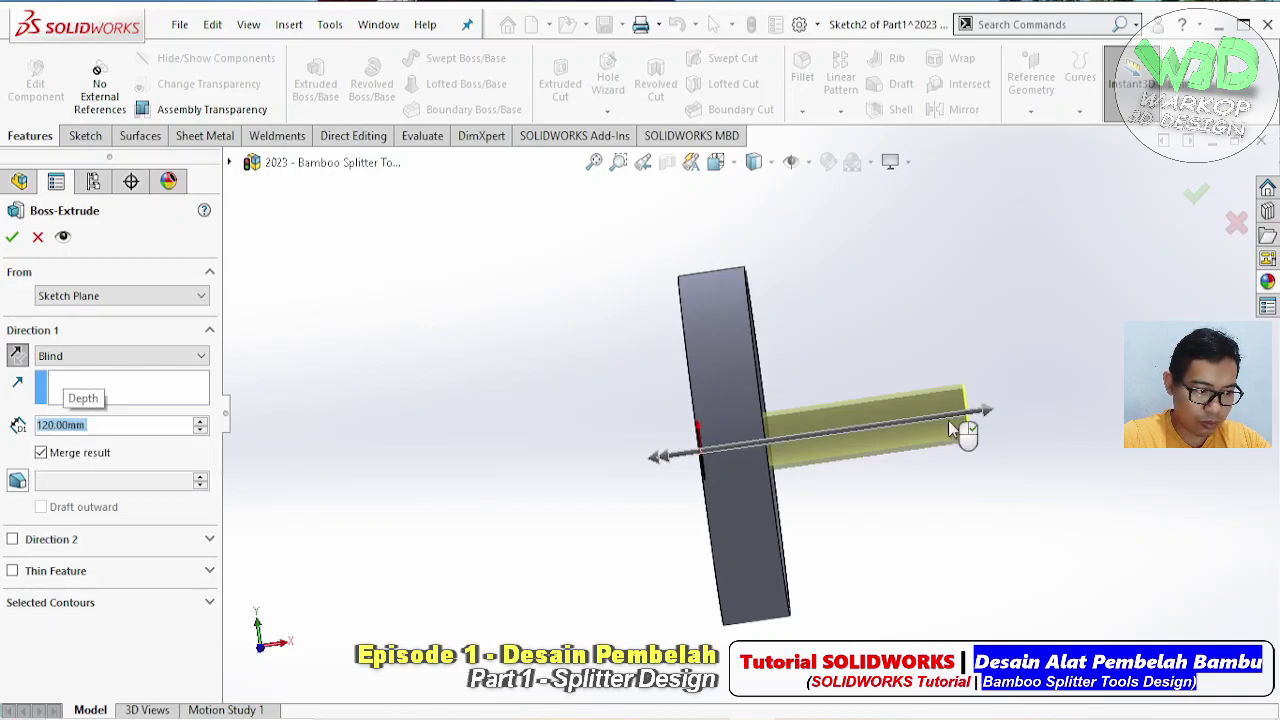
{"action": "type", "text": "100"}
{"action": "key", "text": "Return"}
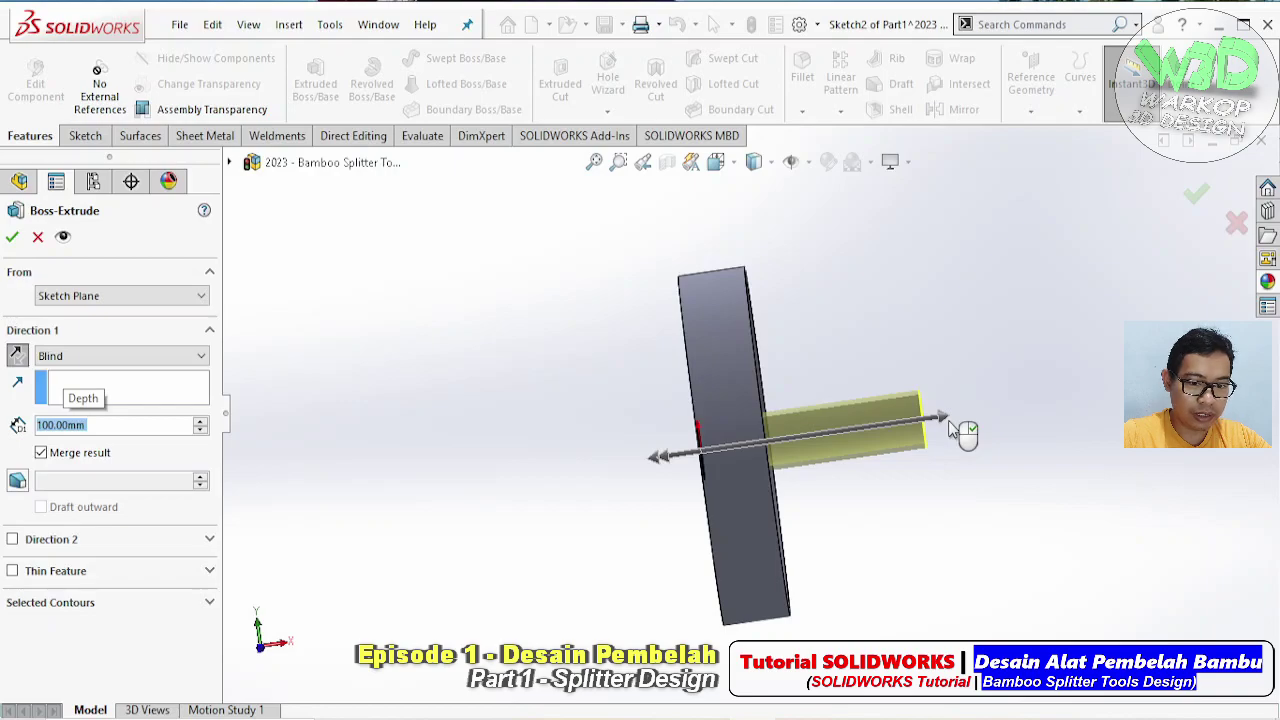
{"action": "right_click", "coordinate": [948, 425]}
{"action": "mouse_move", "coordinate": [930, 407]}
{"action": "middle_mouse_down"}
{"action": "mouse_move", "coordinate": [1003, 390]}
{"action": "mouse_move", "coordinate": [987, 432]}
{"action": "middle_mouse_up"}
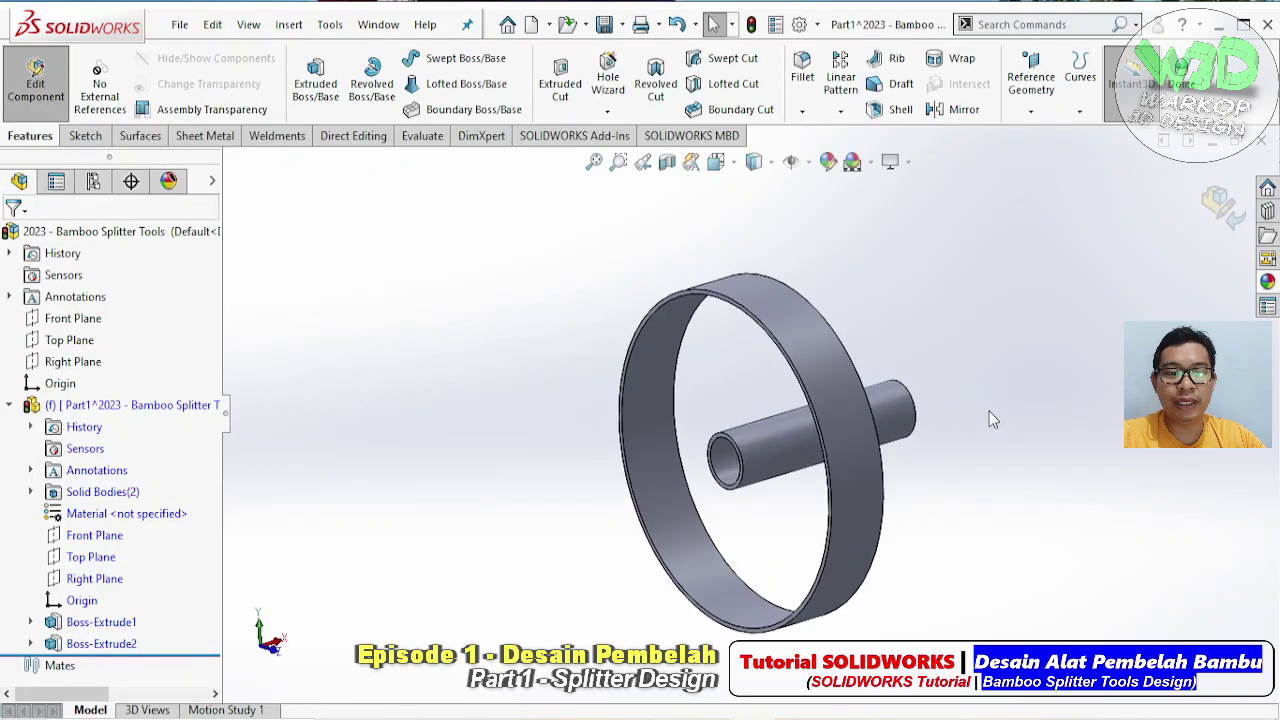
Start a sketch on the tube's end face and draw a centerline from the origin to the tube's edge
{"action": "mouse_move", "coordinate": [964, 437]}
{"action": "middle_mouse_down"}
{"action": "mouse_move", "coordinate": [880, 410]}
{"action": "mouse_move", "coordinate": [760, 294]}
{"action": "mouse_move", "coordinate": [967, 297]}
{"action": "mouse_move", "coordinate": [797, 439]}
{"action": "middle_mouse_up"}
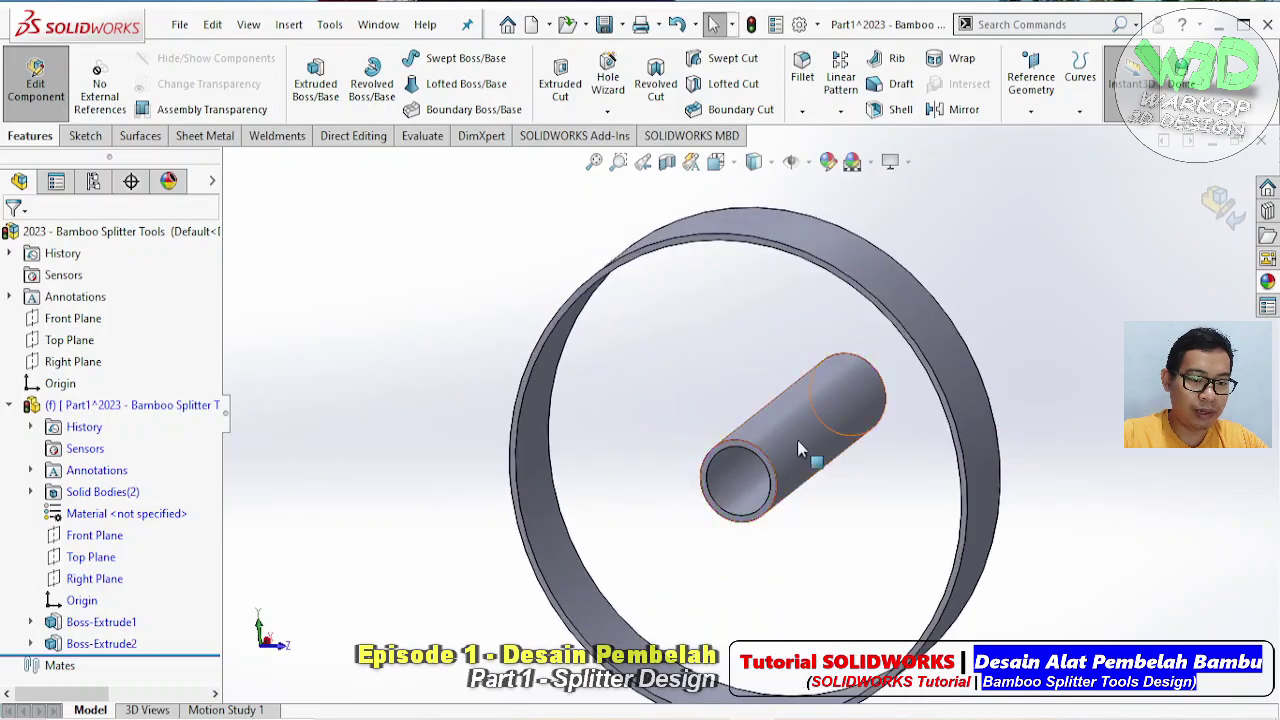
{"action": "scroll", "coordinate": [797, 439], "scroll_direction": "down", "scroll_amount": 3}
{"action": "scroll", "coordinate": [776, 432], "scroll_direction": "down", "scroll_amount": 3}
{"action": "left_click", "coordinate": [668, 455]}
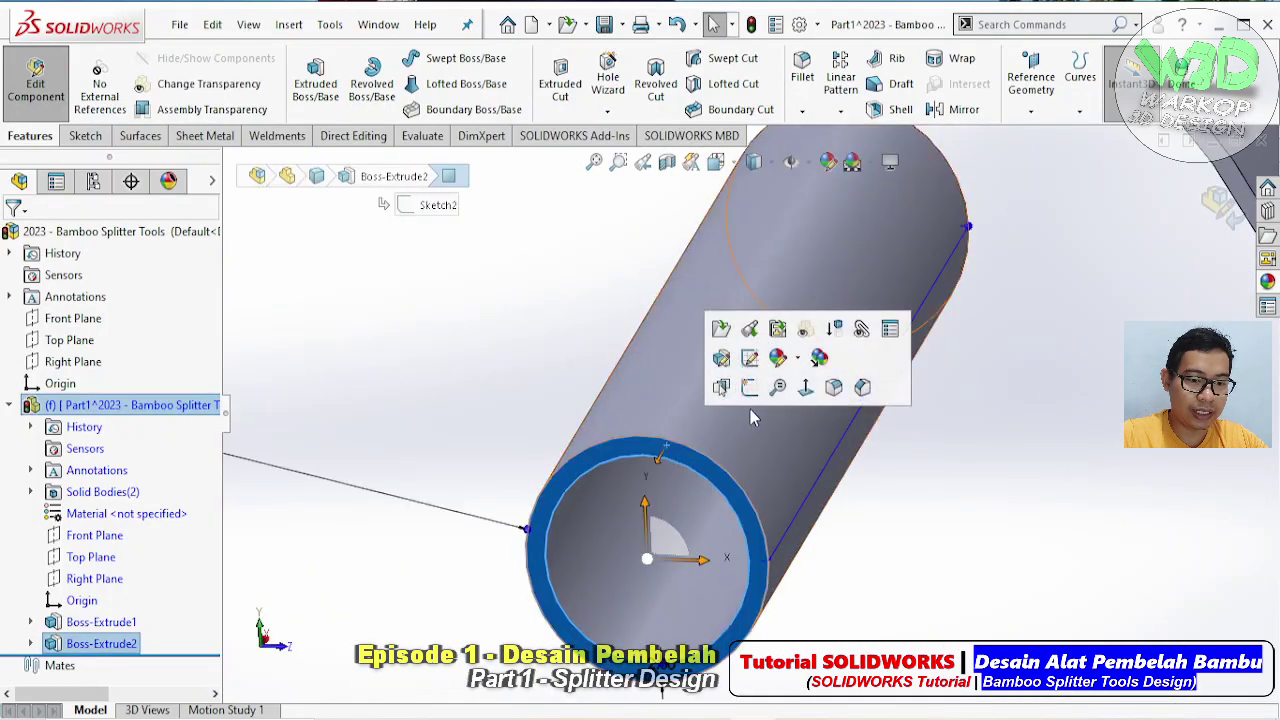
{"action": "left_click", "coordinate": [752, 390]}
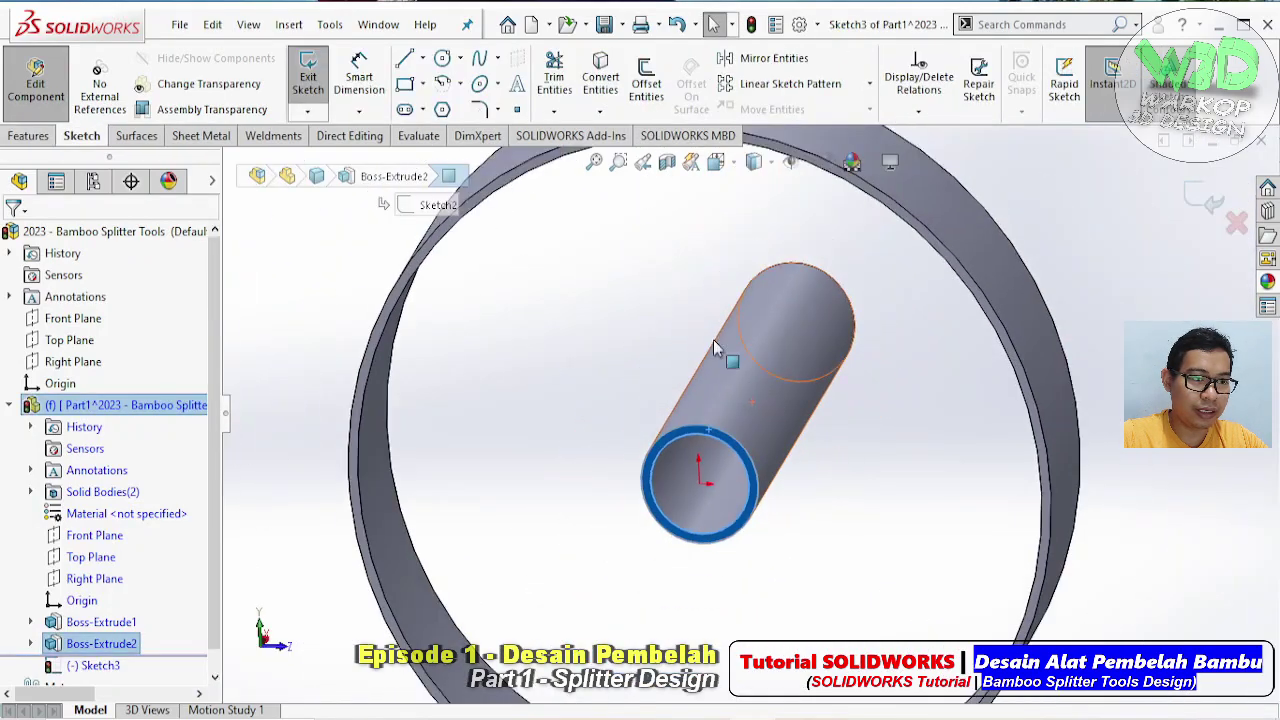
{"action": "left_click", "coordinate": [422, 58]}
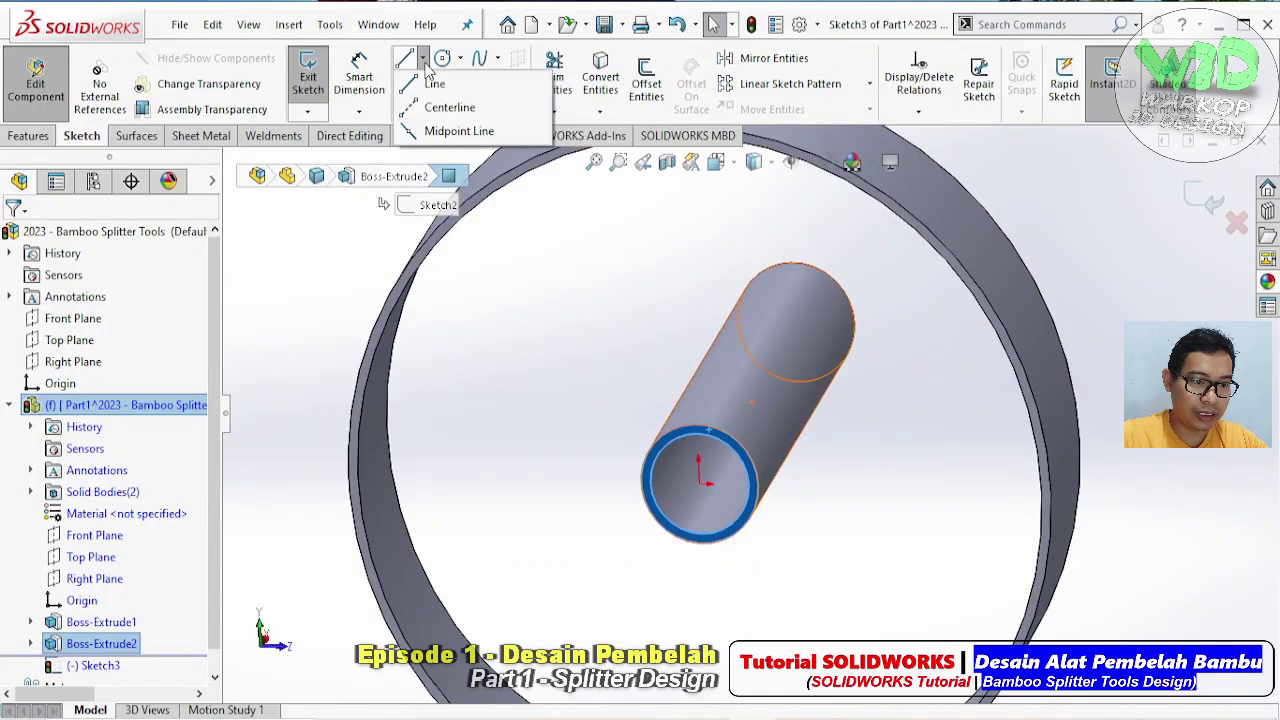
{"action": "left_click", "coordinate": [462, 106]}
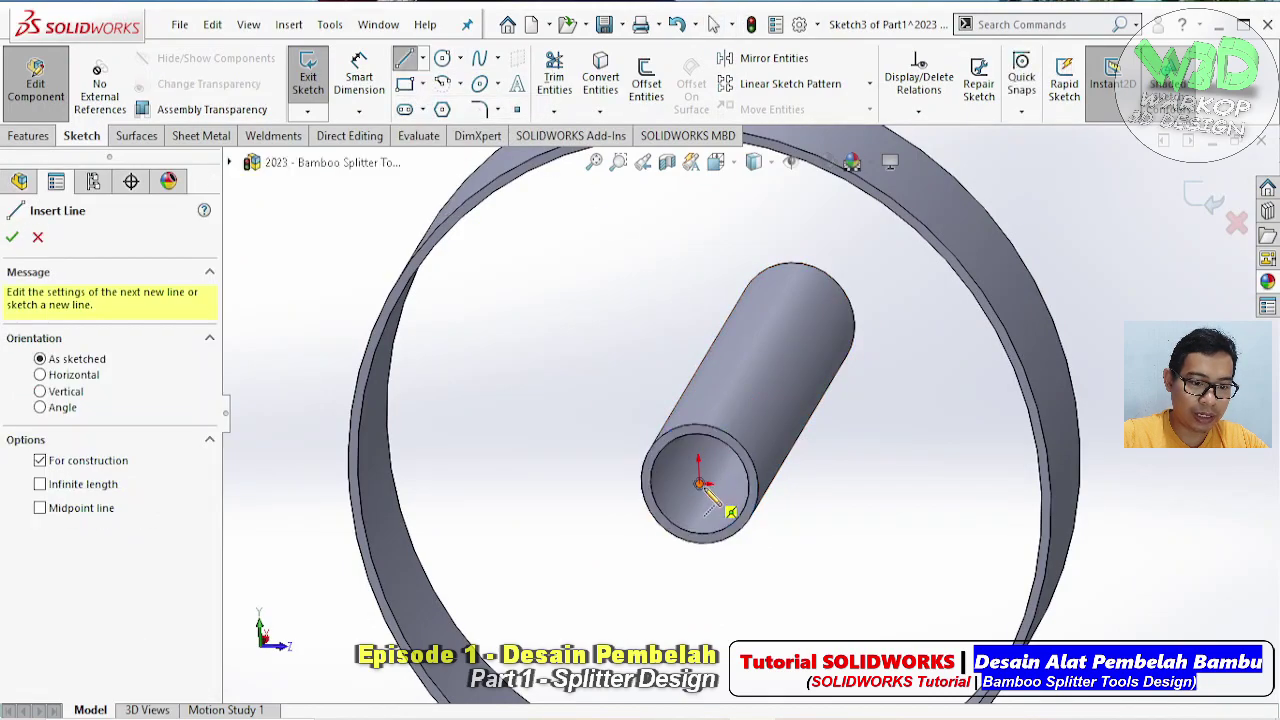
{"action": "scroll", "coordinate": [706, 480], "scroll_direction": "down", "scroll_amount": 2}
{"action": "left_click", "coordinate": [704, 477]}
{"action": "left_click", "coordinate": [702, 390]}
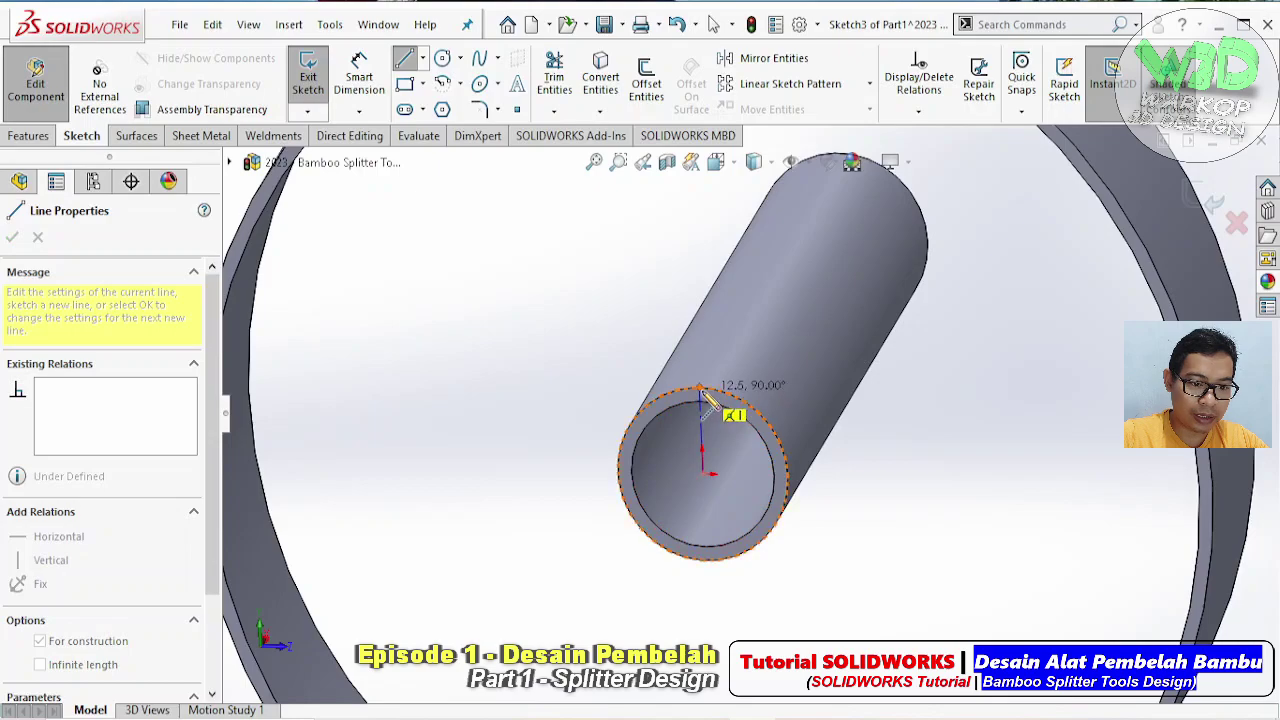
{"action": "key", "text": "Escape"}
Draw a line from the tube's top edge up to the ring
{"action": "key", "text": "f"}
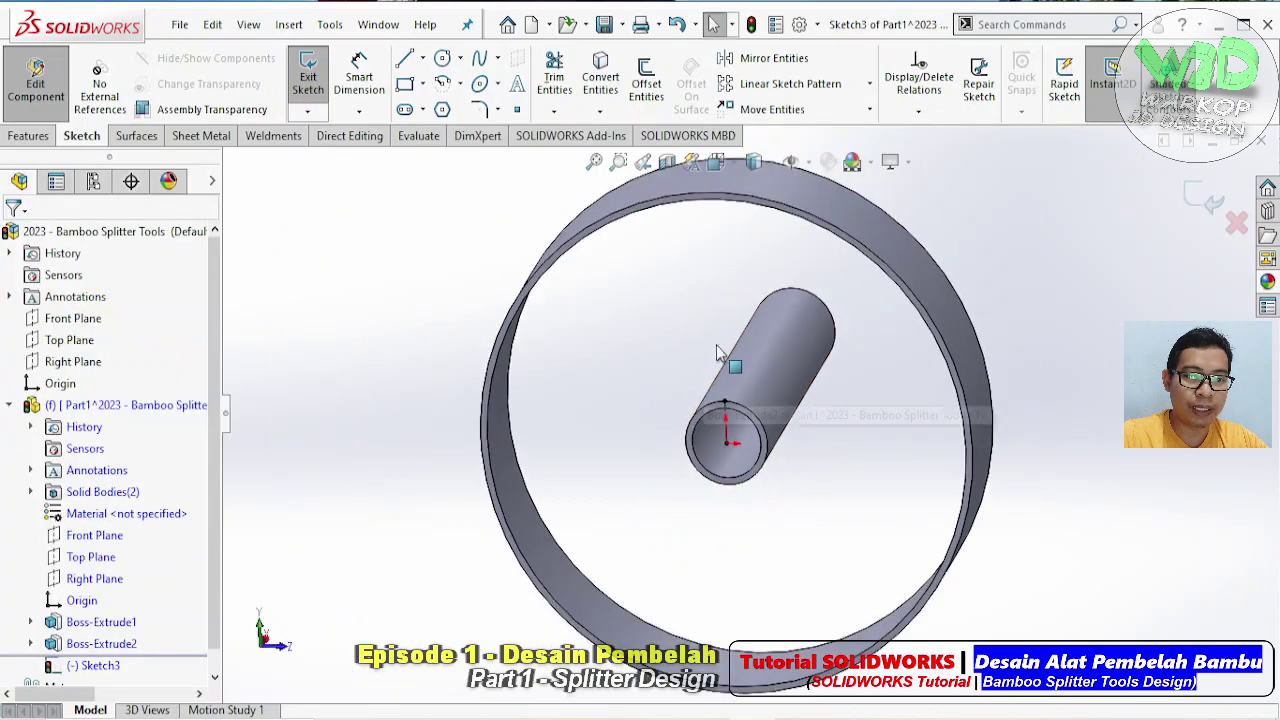
{"action": "scroll", "coordinate": [757, 400], "scroll_direction": "down", "scroll_amount": 2}
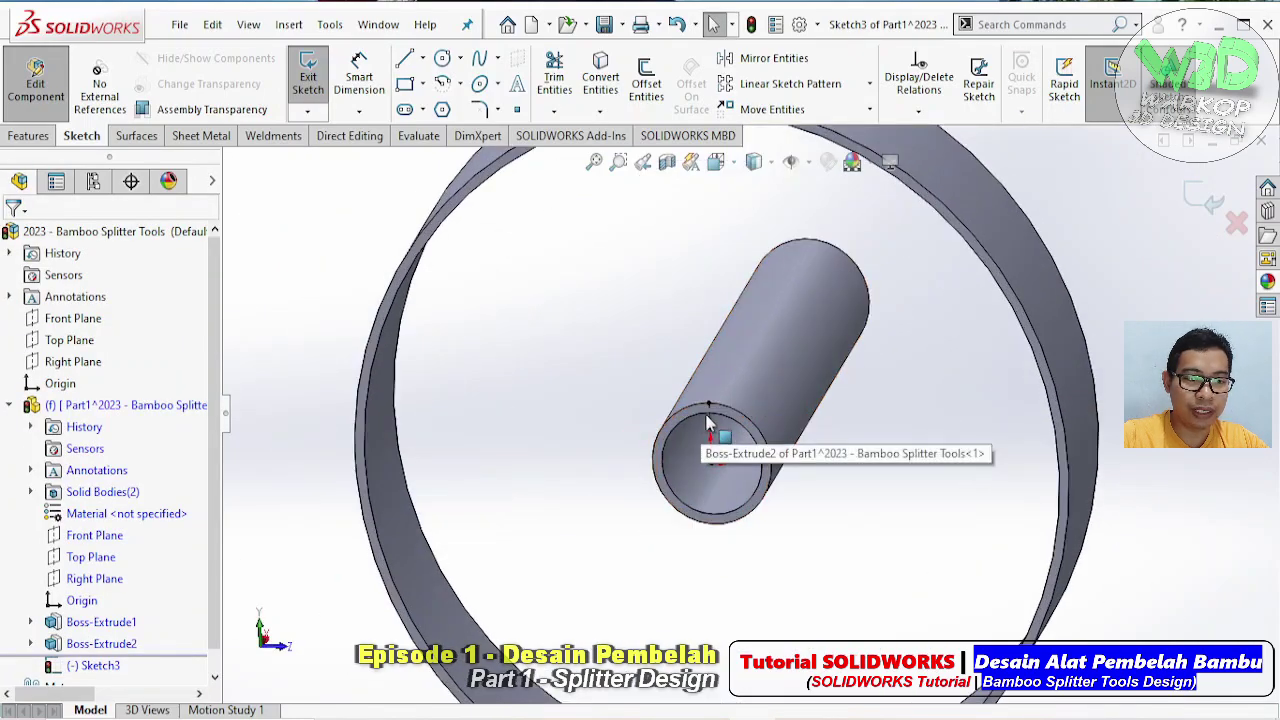
{"action": "left_click", "coordinate": [405, 60]}
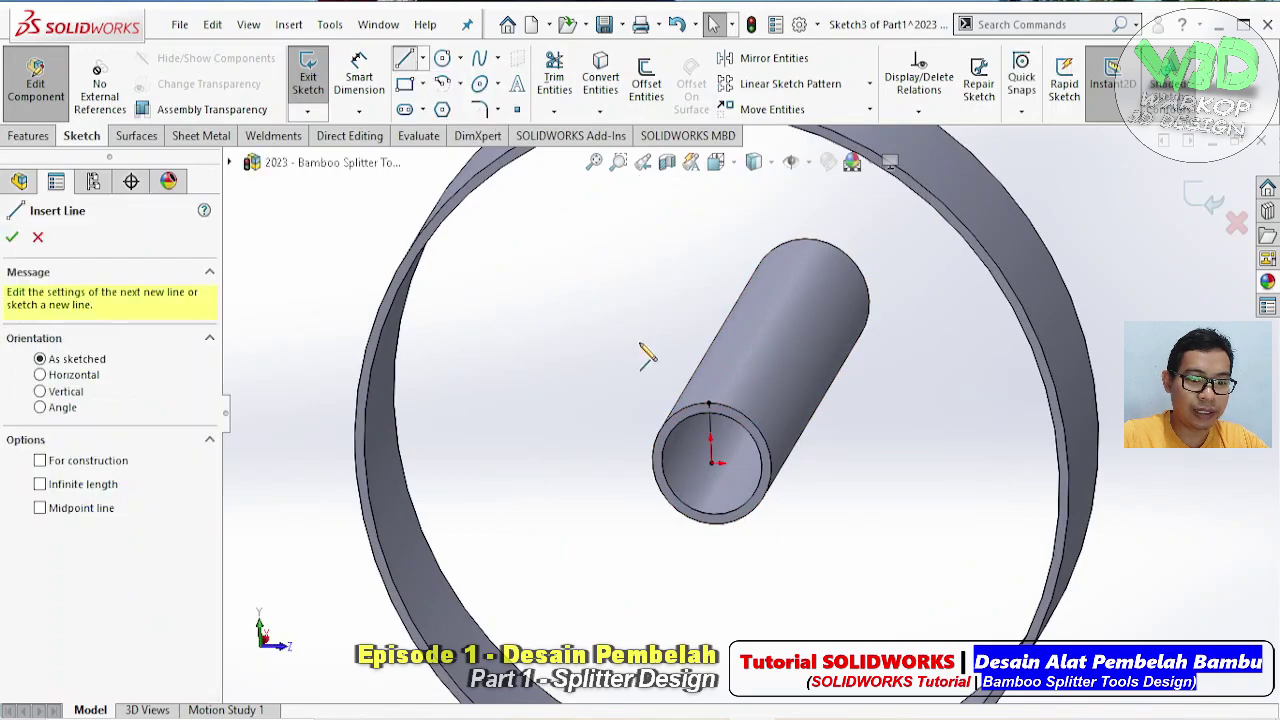
{"action": "left_click", "coordinate": [707, 401]}
{"action": "middle_click_drag", "start_coordinate": [707, 401], "coordinate": [711, 537], "text": "ctrl"}
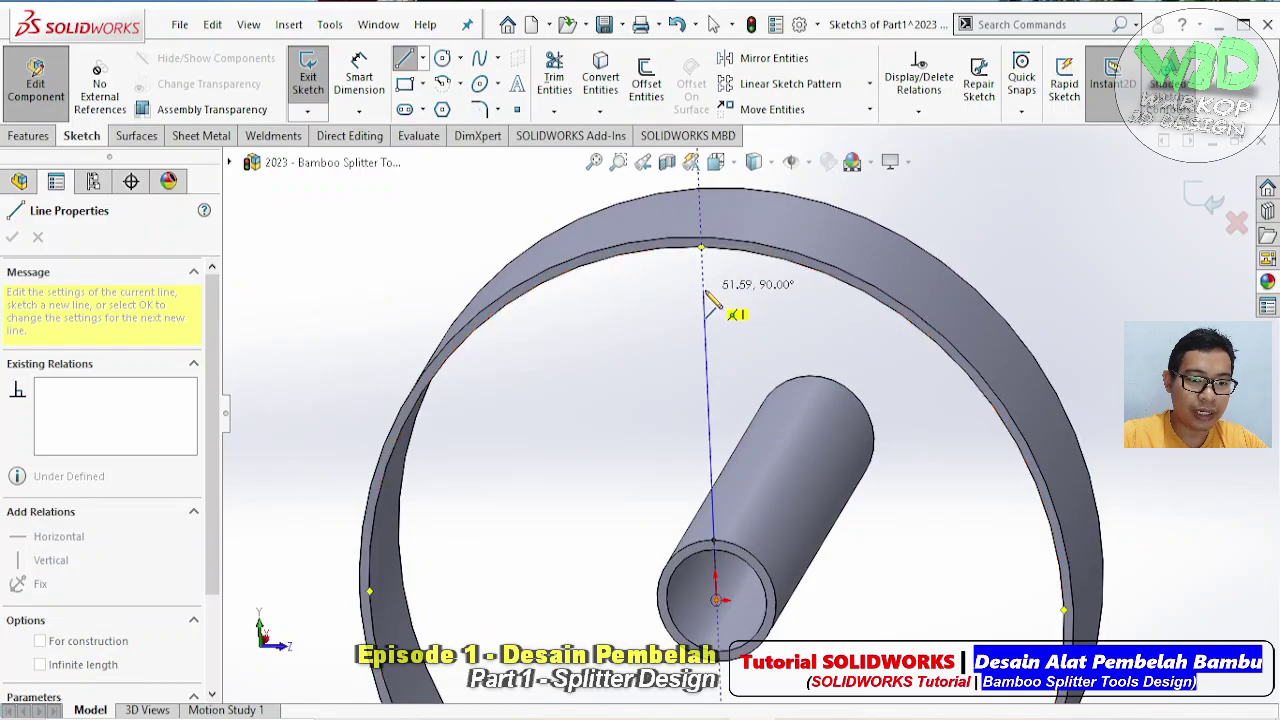
{"action": "left_click", "coordinate": [647, 282]}
{"action": "key", "text": "Escape"}
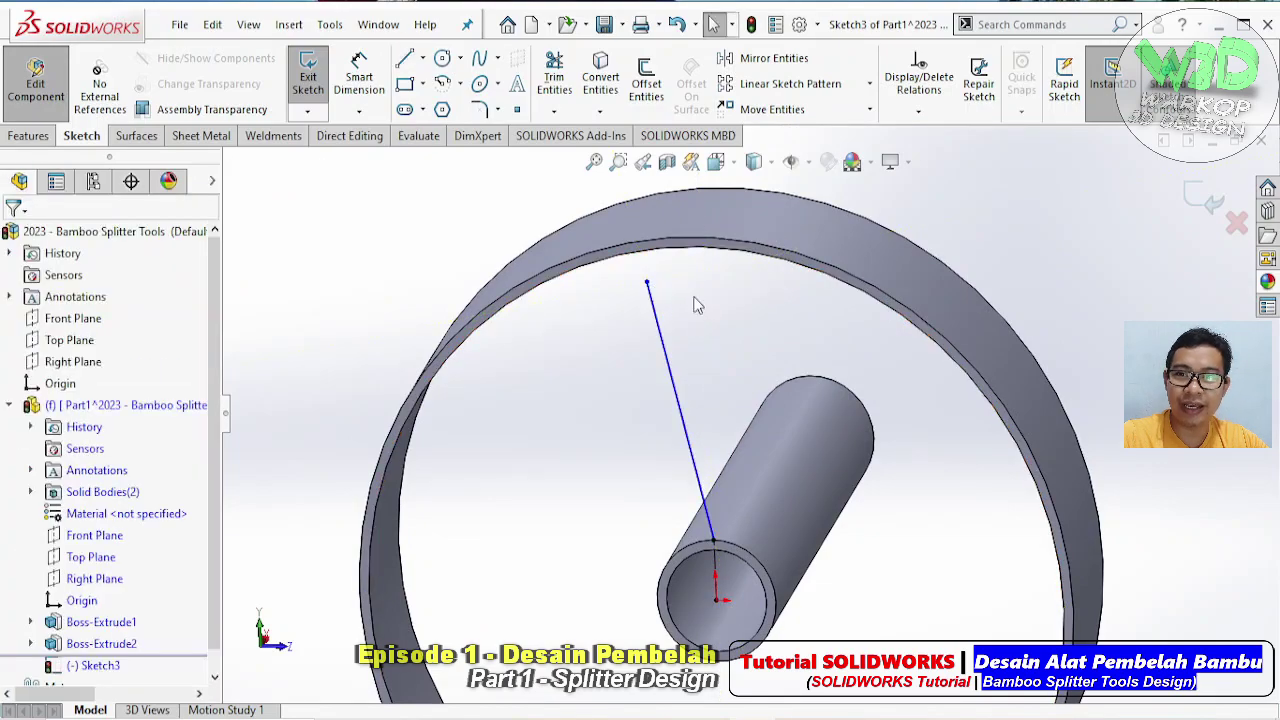
Make the line vertical and its top endpoint coincident with the ring's inner edge
{"action": "left_click", "coordinate": [673, 360]}
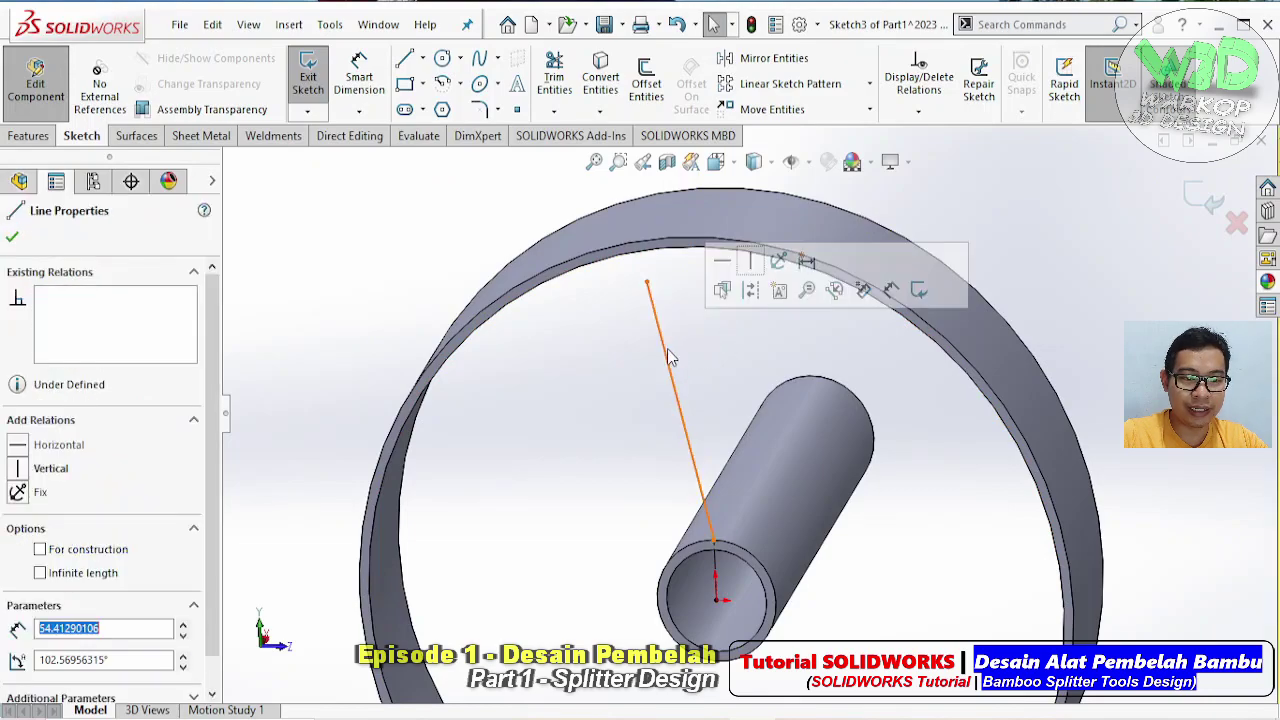
{"action": "left_click", "coordinate": [752, 262]}
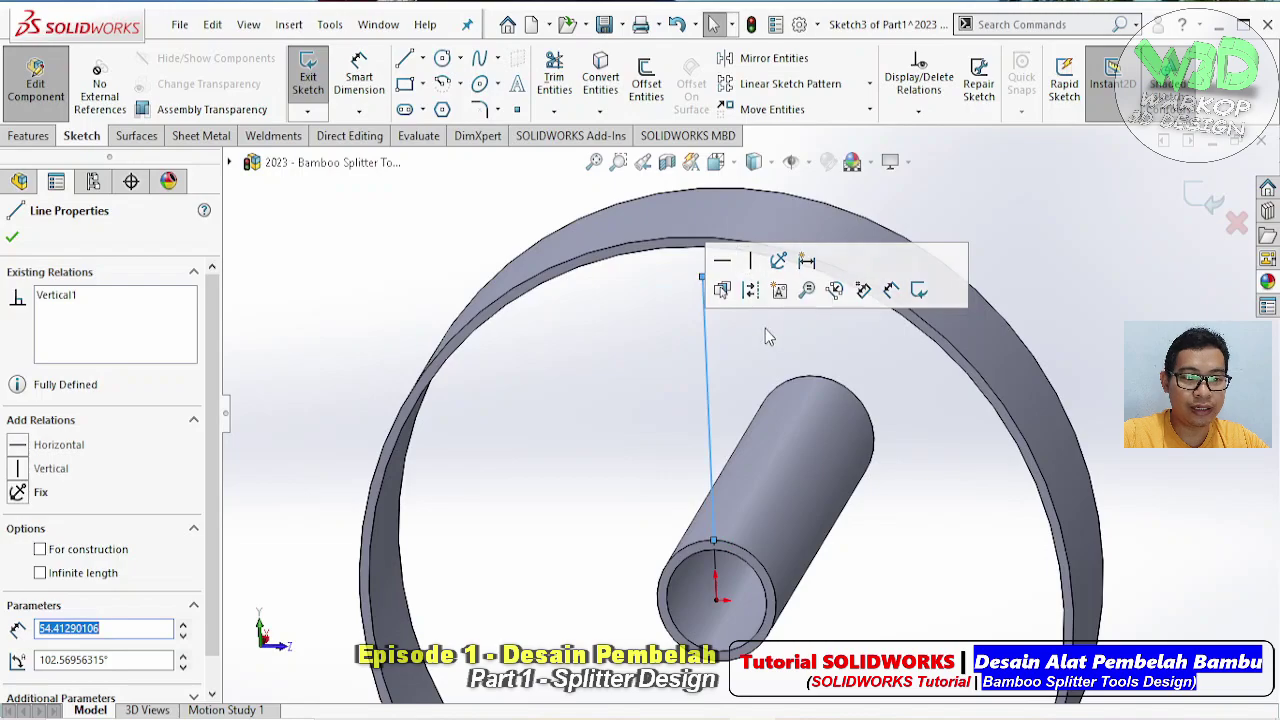
{"action": "left_click", "coordinate": [770, 342]}
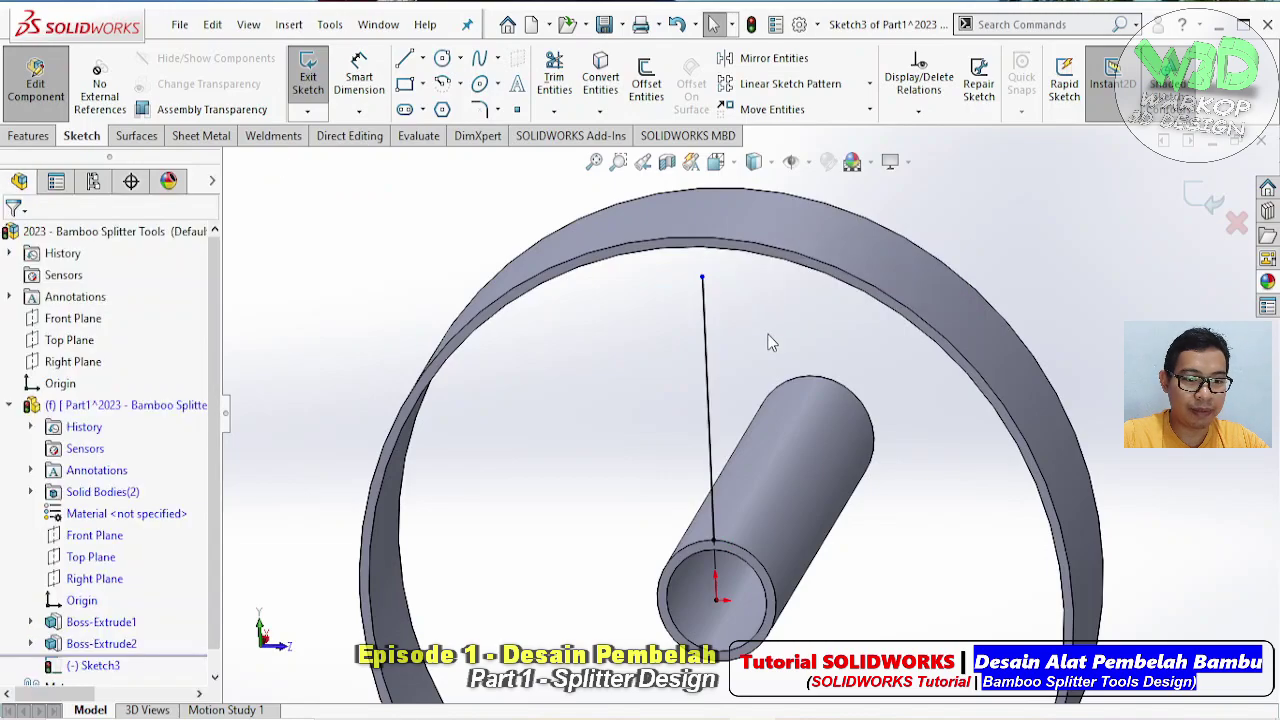
{"action": "left_click", "coordinate": [703, 279]}
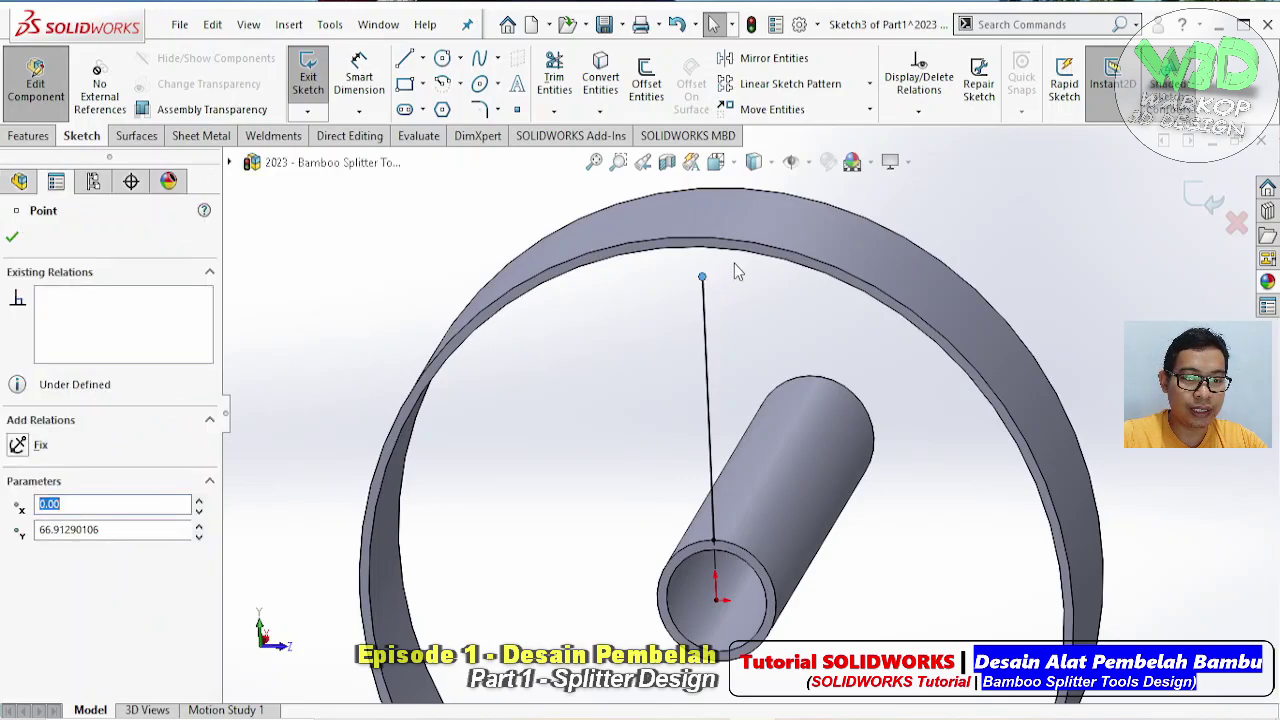
{"action": "left_click", "coordinate": [730, 254]}
{"action": "left_click", "coordinate": [730, 254], "text": "ctrl"}
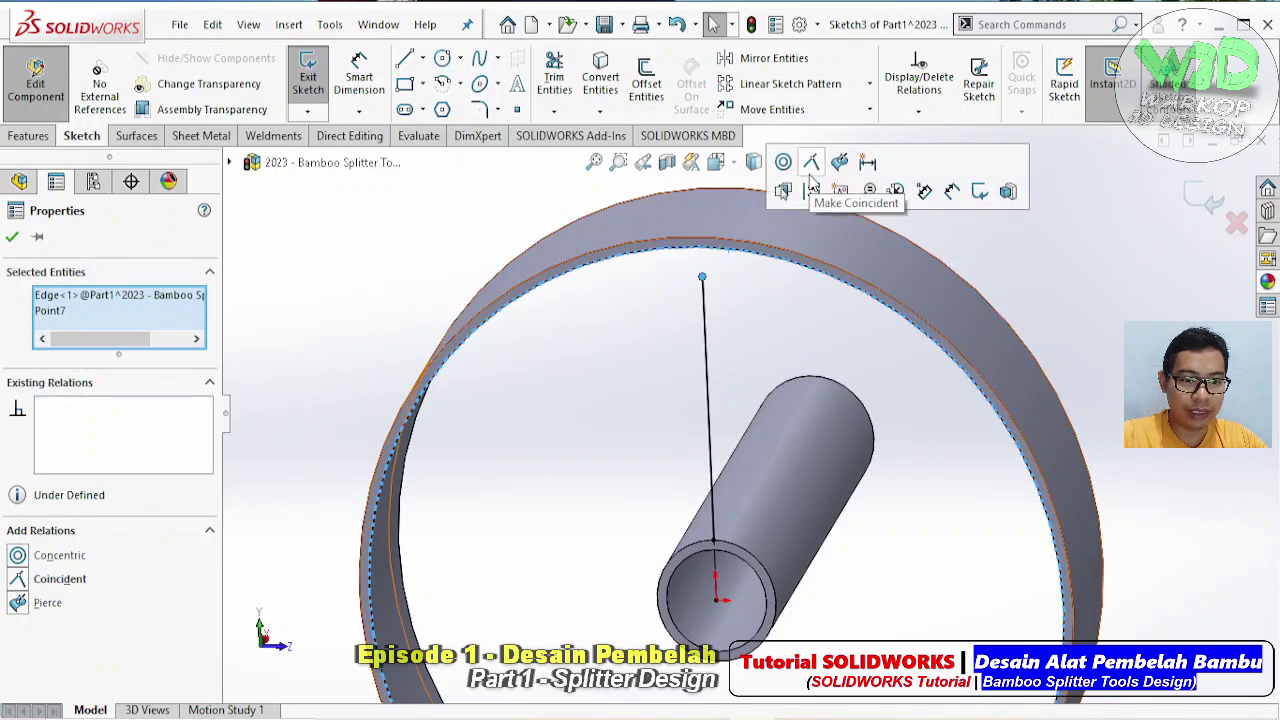
{"action": "left_click", "coordinate": [28, 586]}
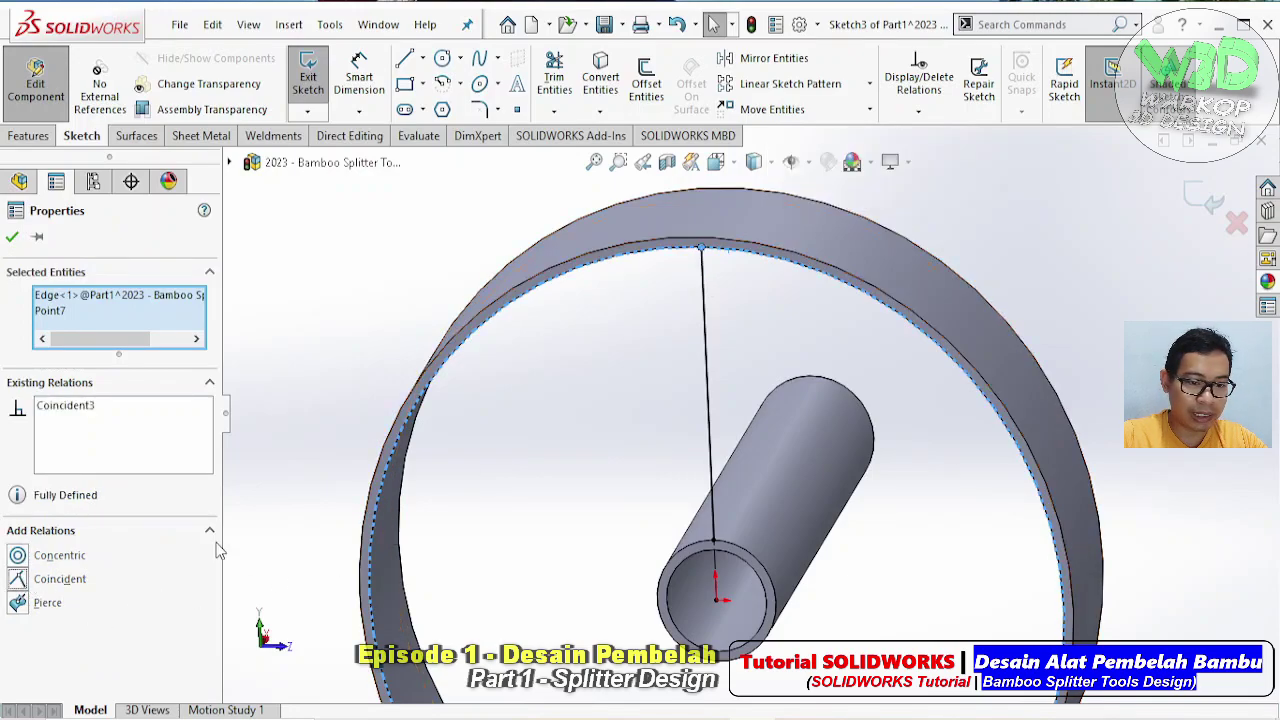
{"action": "left_click", "coordinate": [803, 298]}
{"action": "middle_click_drag", "start_coordinate": [793, 311], "coordinate": [745, 318]}
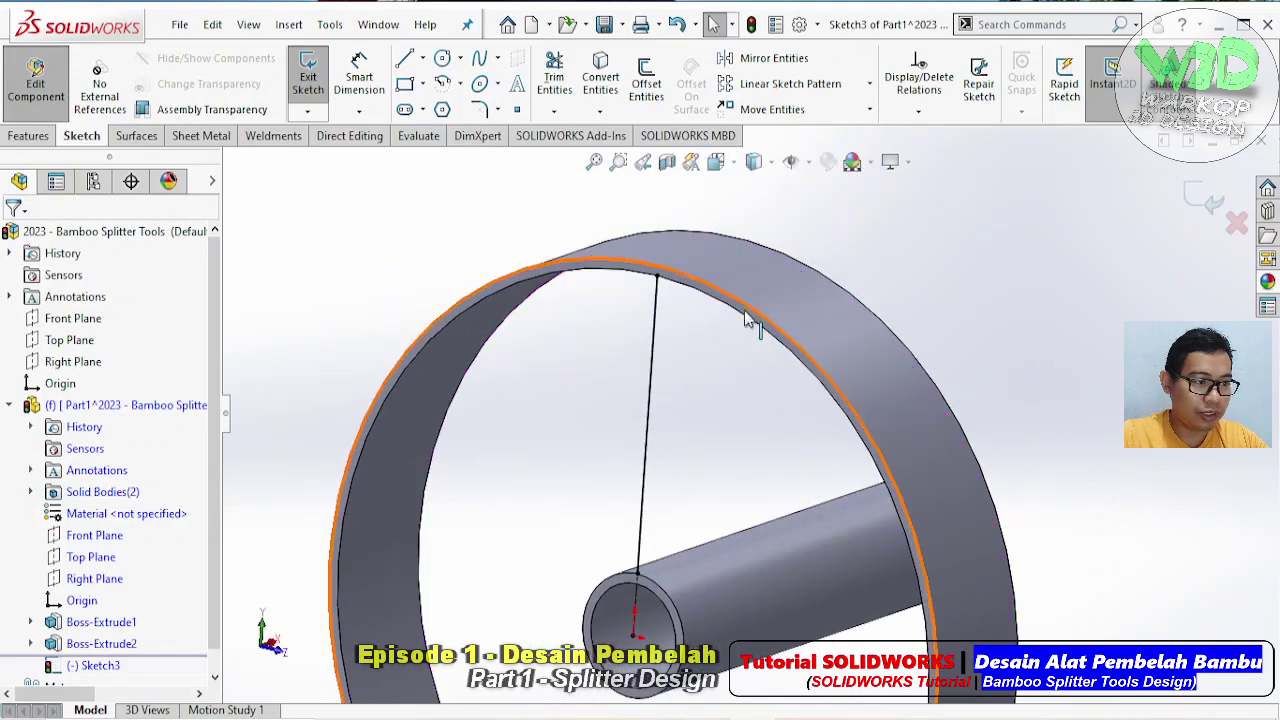
{"action": "left_click", "coordinate": [28, 136]}
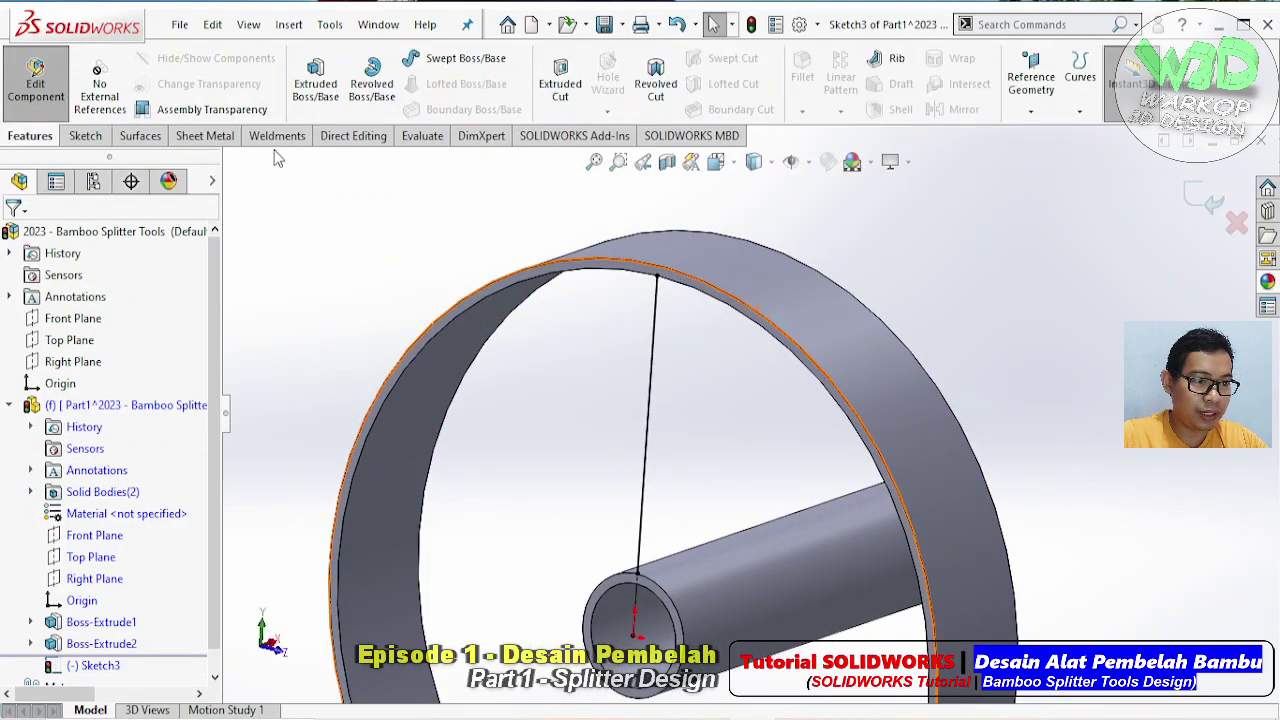
Start extruding the line as a mid-plane thin feature in the reversed direction
{"action": "left_click", "coordinate": [318, 85]}
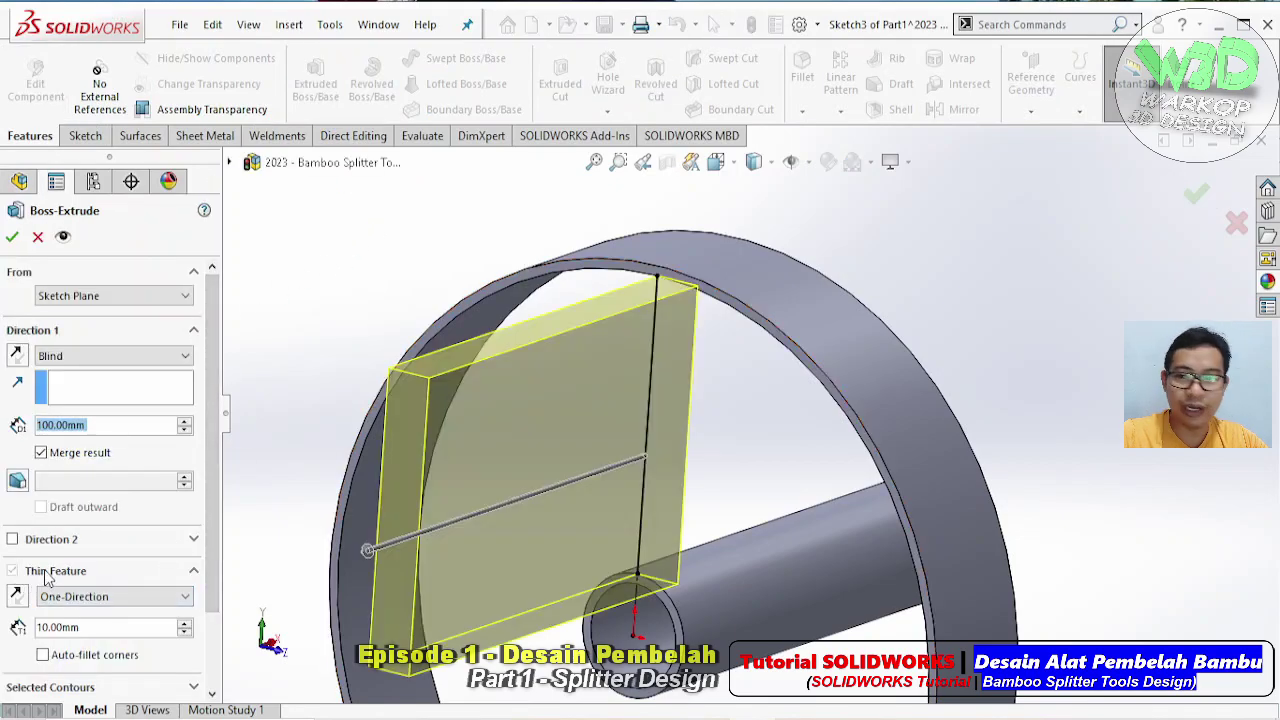
{"action": "mouse_move", "coordinate": [650, 600]}
{"action": "middle_mouse_down"}
{"action": "mouse_move", "coordinate": [746, 597]}
{"action": "mouse_move", "coordinate": [717, 430]}
{"action": "mouse_move", "coordinate": [713, 277]}
{"action": "mouse_move", "coordinate": [688, 225]}
{"action": "middle_mouse_up"}
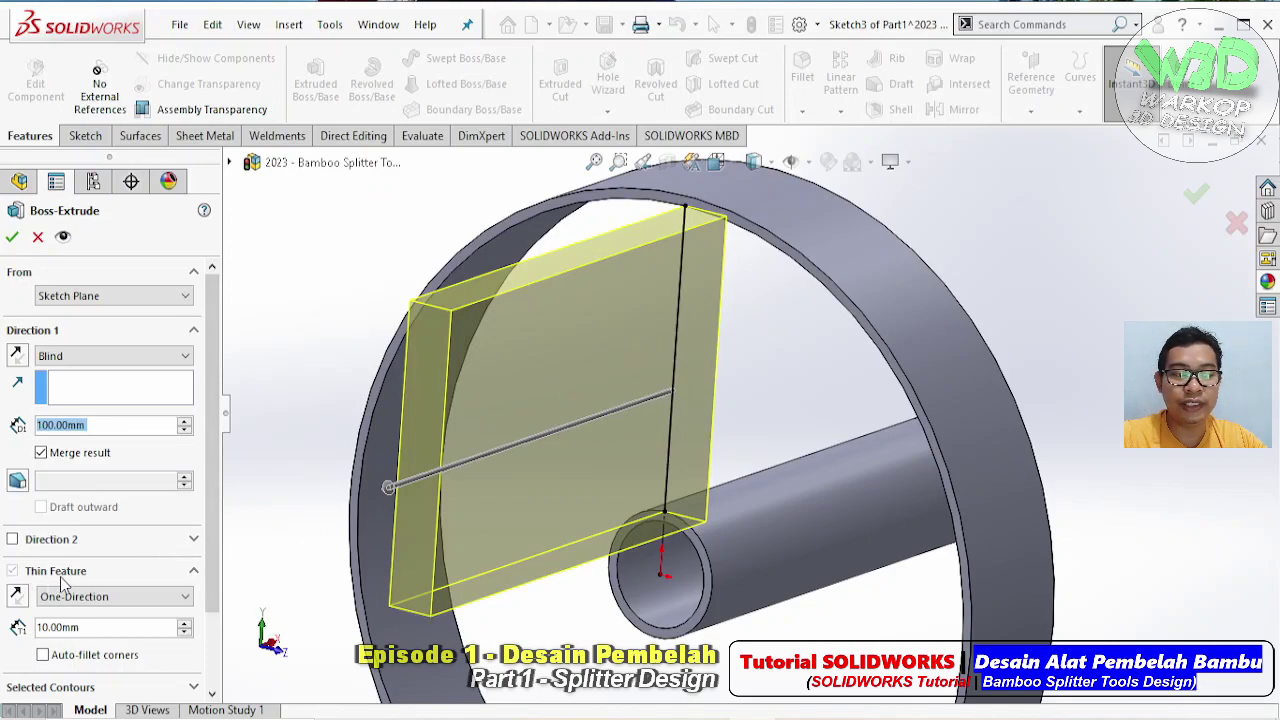
{"action": "left_click", "coordinate": [165, 600]}
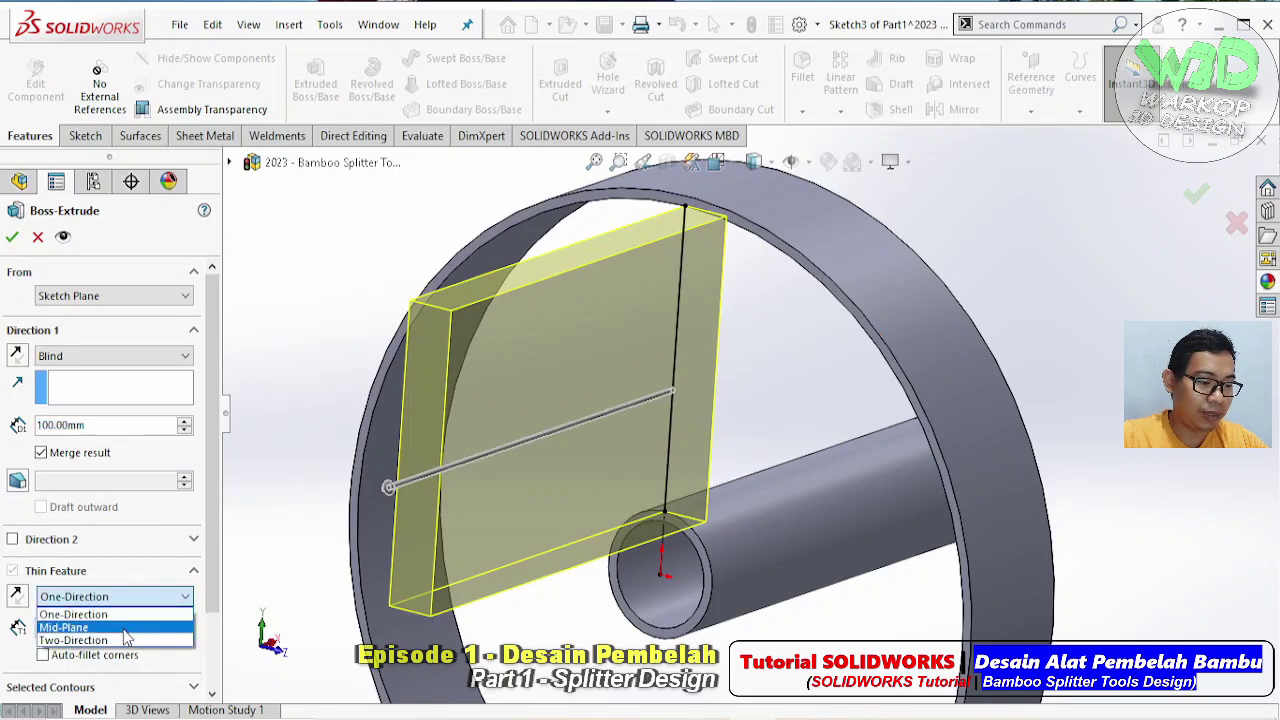
{"action": "left_click", "coordinate": [124, 623]}
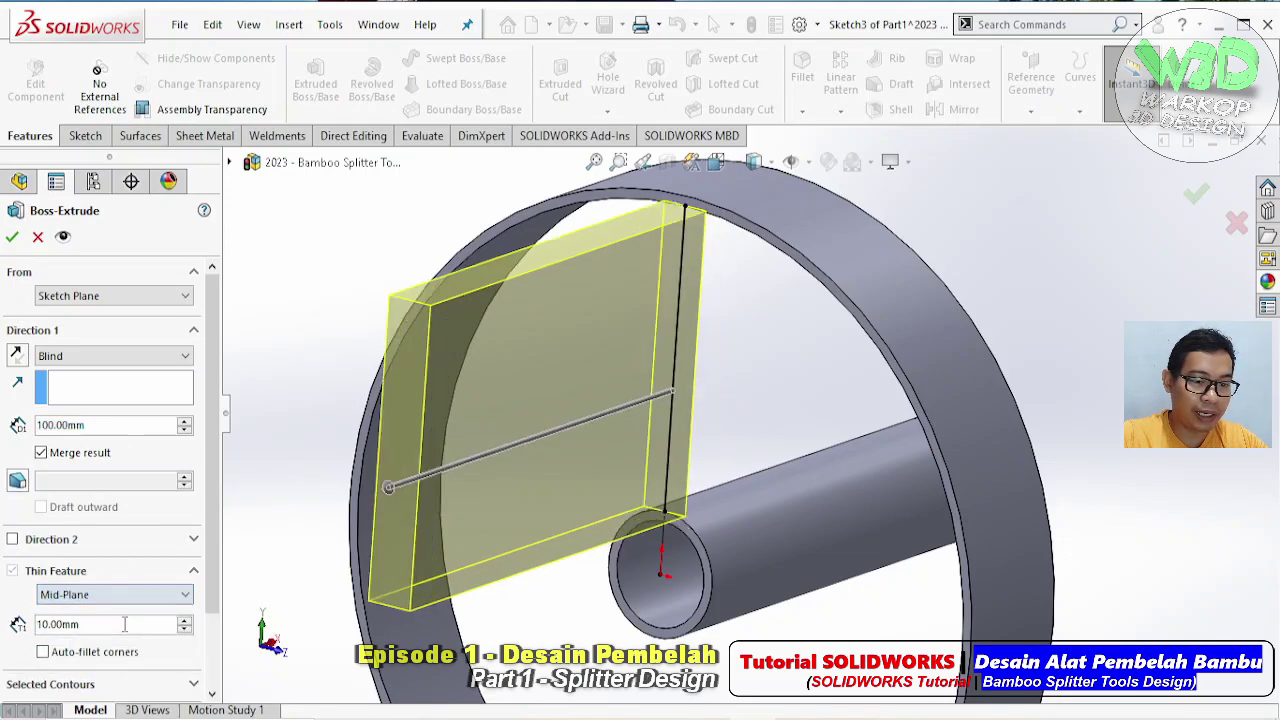
{"action": "left_click", "coordinate": [17, 355]}
{"action": "middle_click_drag", "start_coordinate": [620, 420], "coordinate": [751, 451]}
{"action": "middle_click_drag", "start_coordinate": [847, 487], "coordinate": [680, 502]}
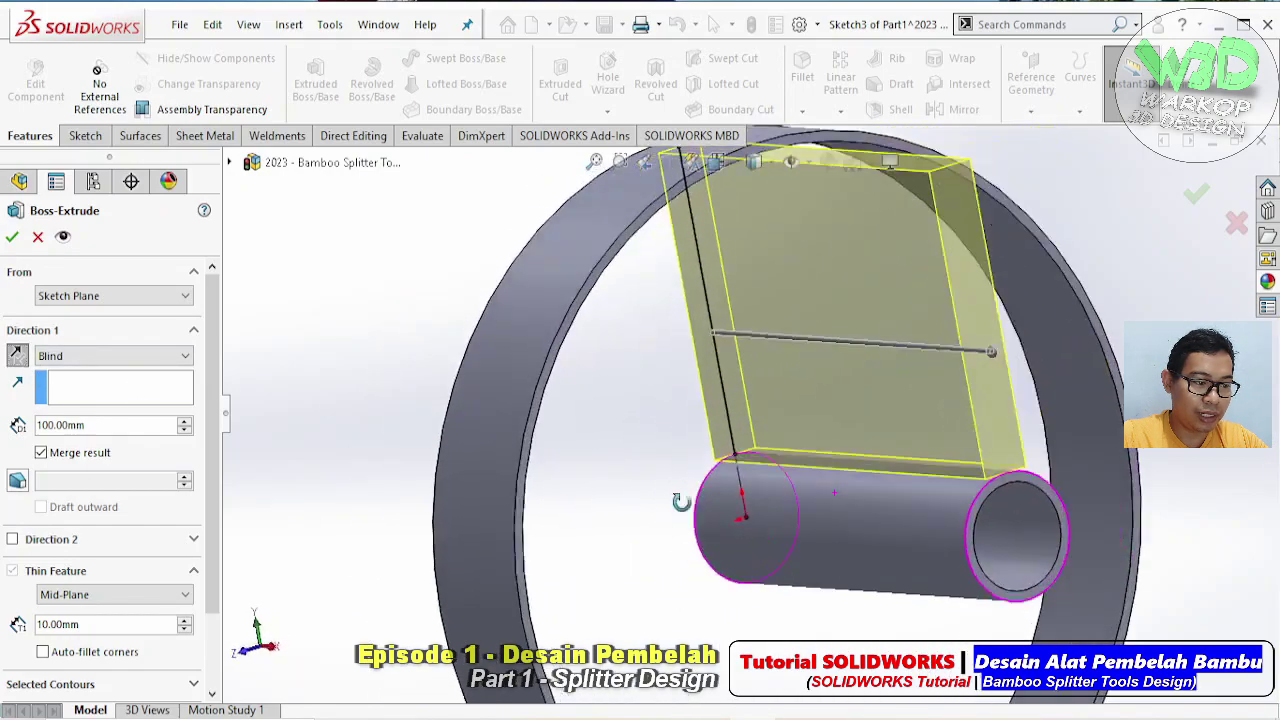
Extrude up to the tube's end face at 1.5 mm thickness, unmerged as a separate body
{"action": "left_click", "coordinate": [160, 357]}
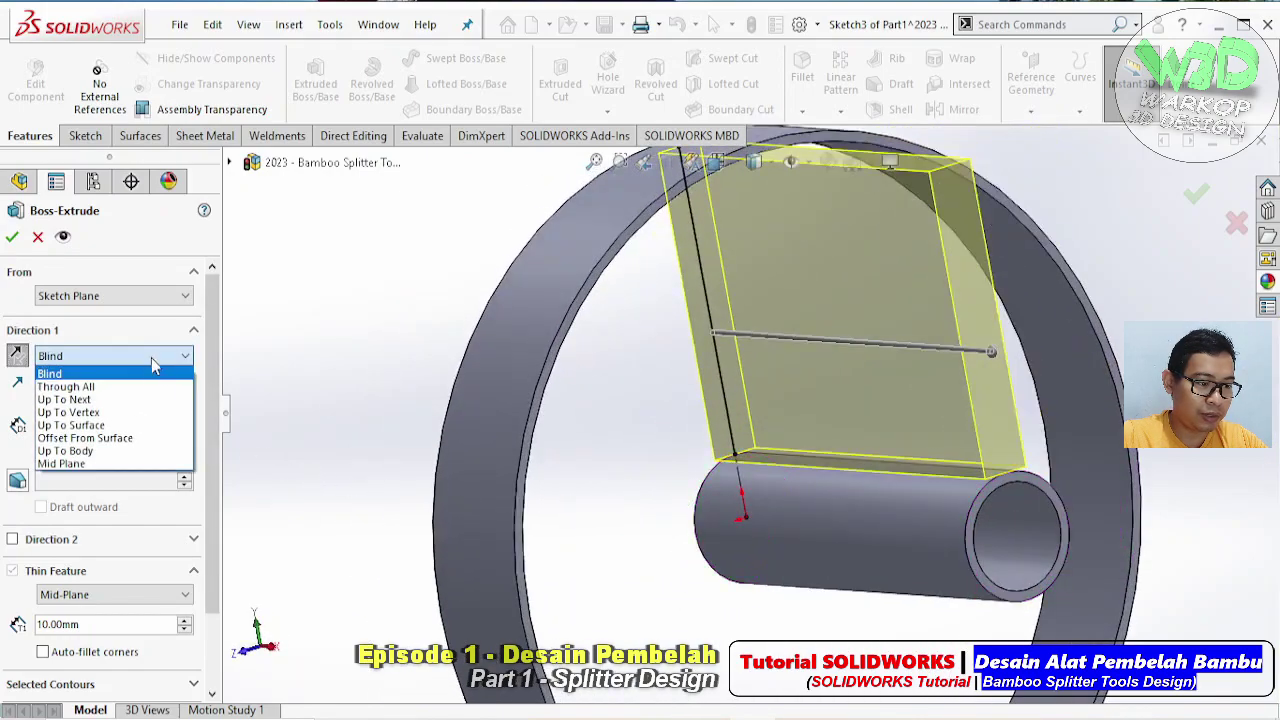
{"action": "left_click", "coordinate": [125, 430]}
{"action": "scroll", "coordinate": [1001, 475], "scroll_direction": "down", "scroll_amount": 3}
{"action": "left_click", "coordinate": [1001, 479]}
{"action": "mouse_move", "coordinate": [1001, 479]}
{"action": "middle_mouse_down"}
{"action": "mouse_move", "coordinate": [908, 482]}
{"action": "mouse_move", "coordinate": [875, 345]}
{"action": "middle_mouse_up"}
{"action": "scroll", "coordinate": [908, 482], "scroll_direction": "up", "scroll_amount": 3}
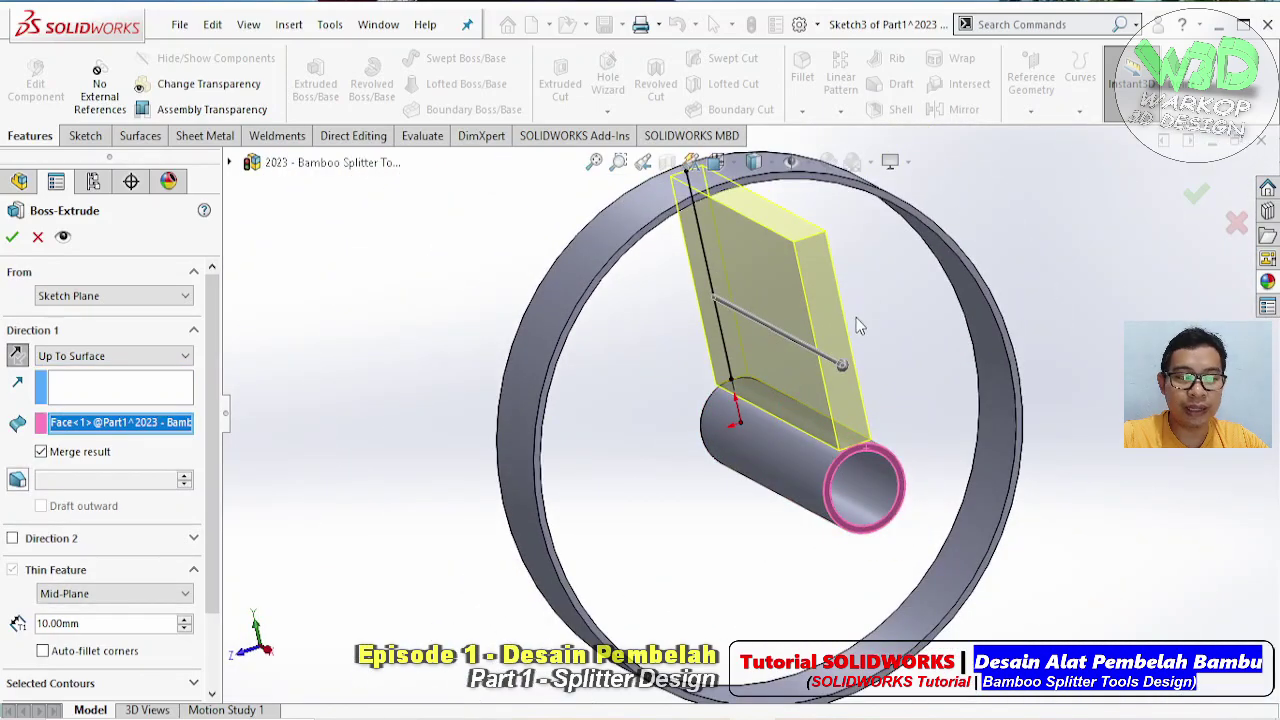
{"action": "left_click_drag", "start_coordinate": [130, 622], "coordinate": [10, 617]}
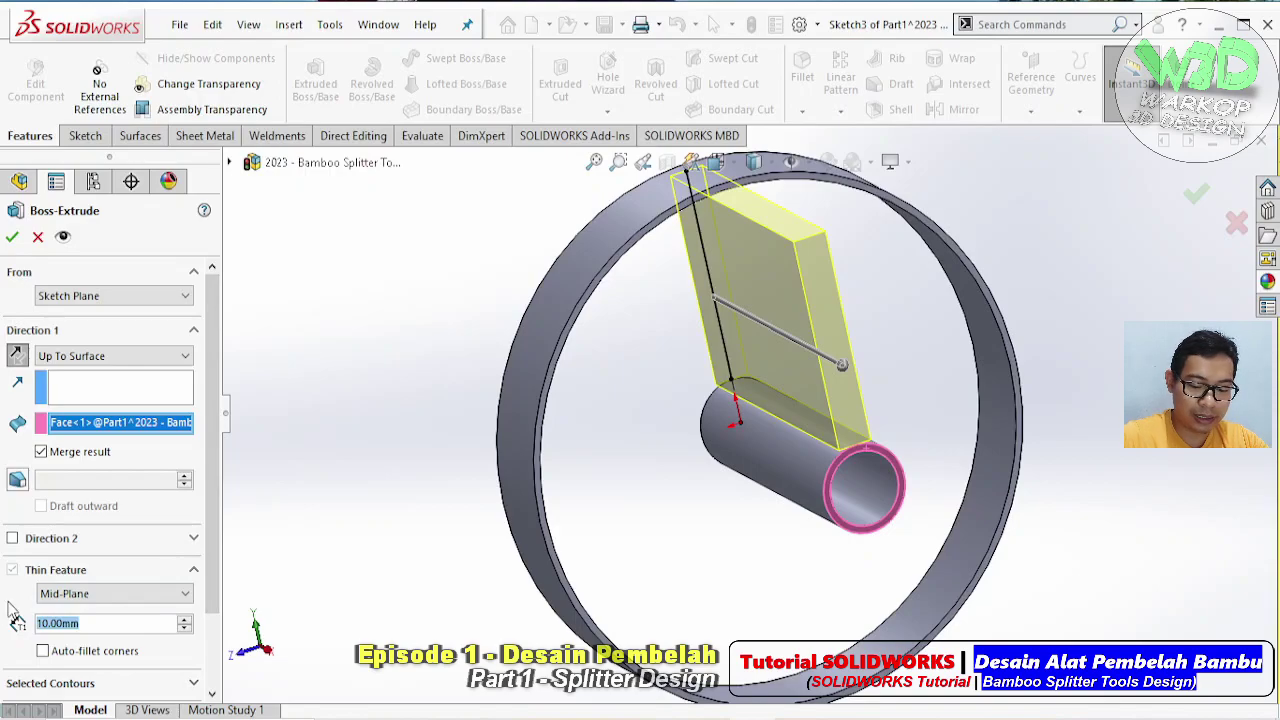
{"action": "type", "text": "1.5"}
{"action": "key", "text": "Return"}
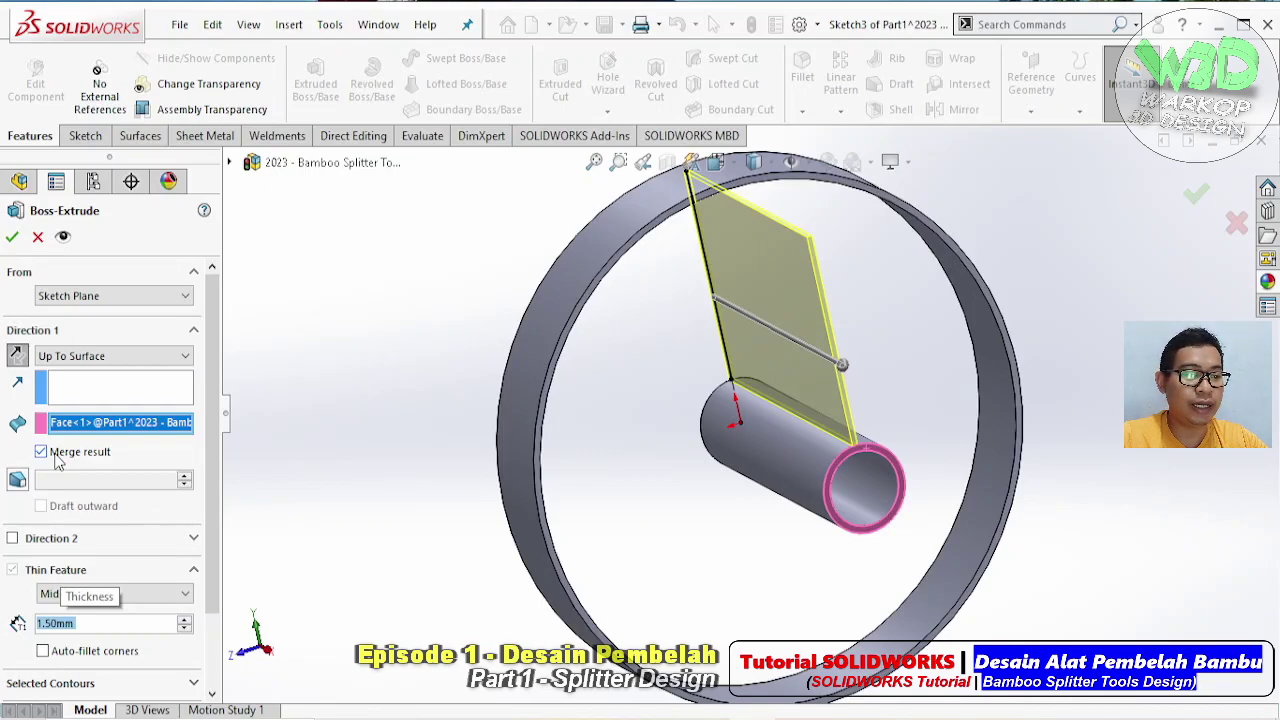
{"action": "left_click", "coordinate": [56, 457]}
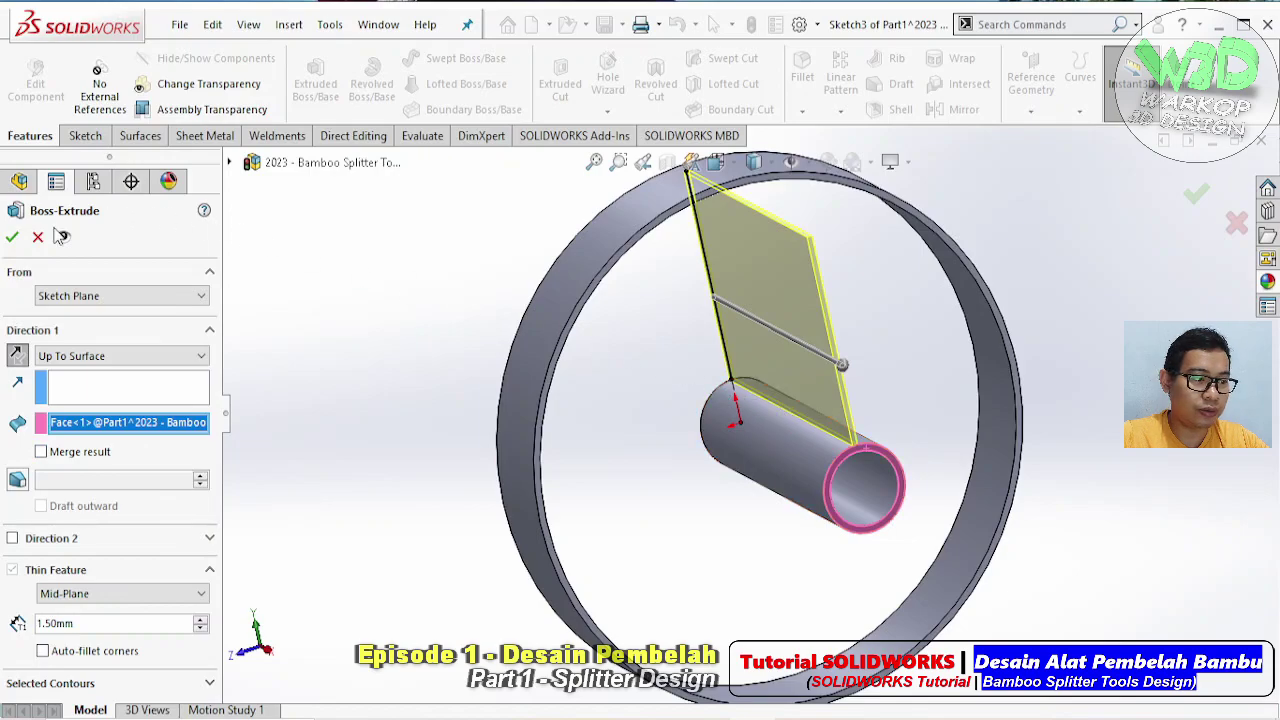
{"action": "mouse_move", "coordinate": [686, 357]}
{"action": "middle_mouse_down"}
{"action": "mouse_move", "coordinate": [932, 405]}
{"action": "mouse_move", "coordinate": [933, 420]}
{"action": "middle_mouse_up"}
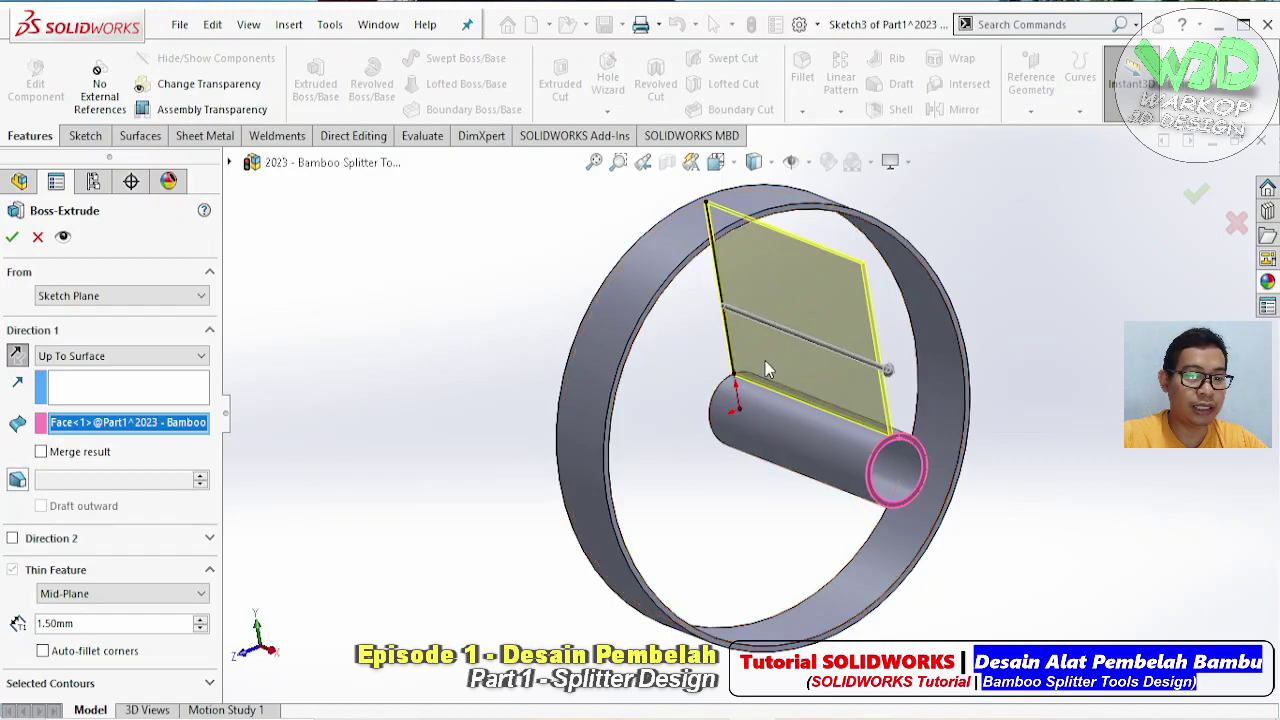
{"action": "left_click", "coordinate": [12, 238]}
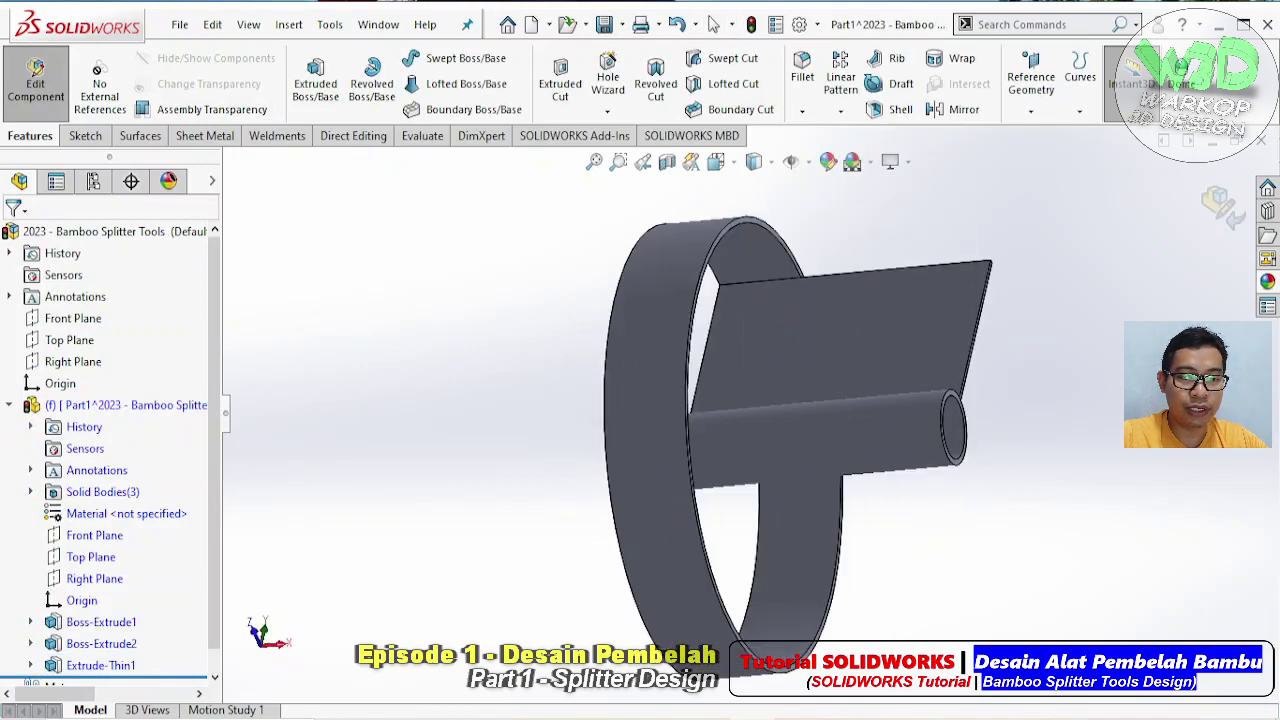
Start a sketch on the thin plate face and draw a diagonal line across it
{"action": "left_click", "coordinate": [886, 319]}
{"action": "left_click", "coordinate": [947, 248]}
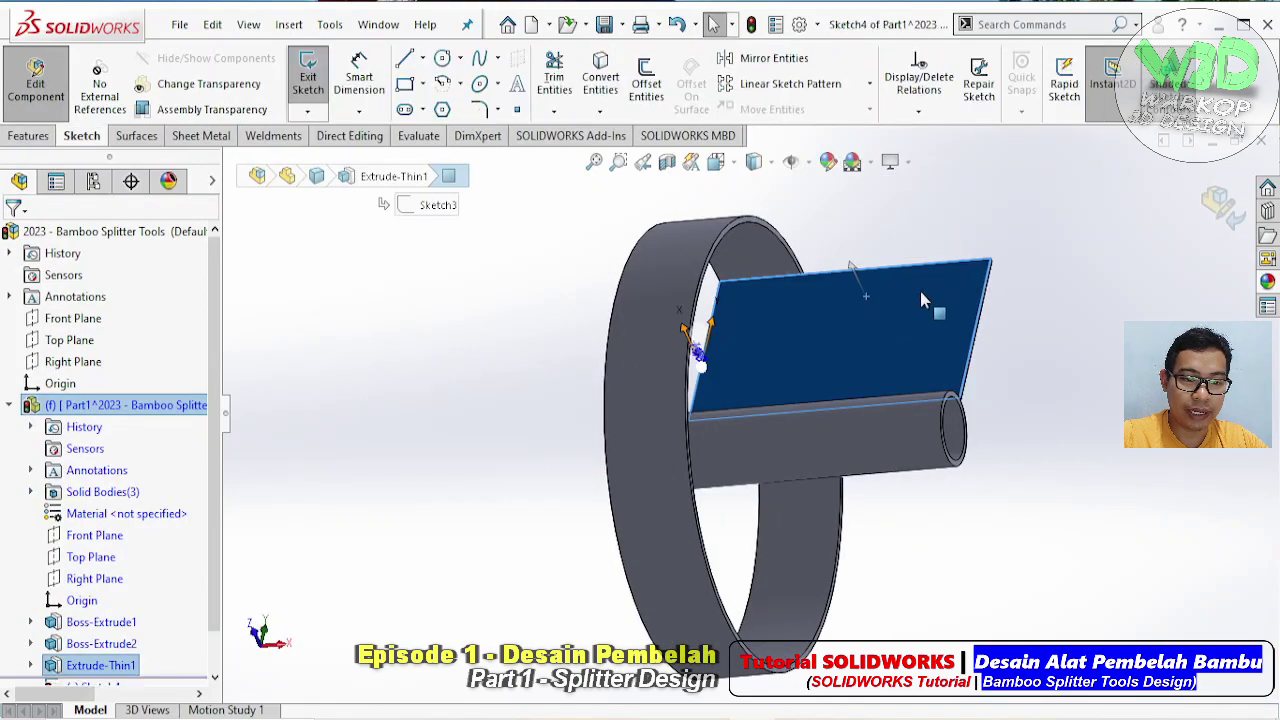
{"action": "left_click", "coordinate": [406, 60]}
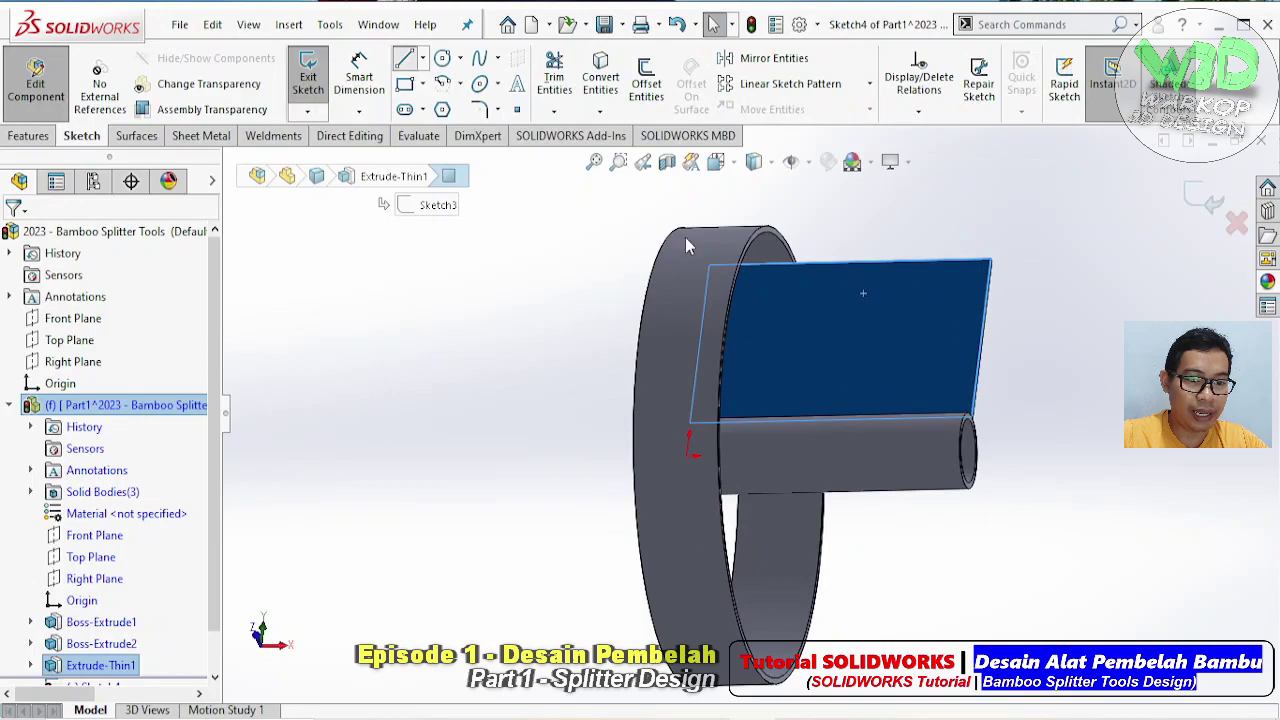
{"action": "left_click", "coordinate": [849, 262]}
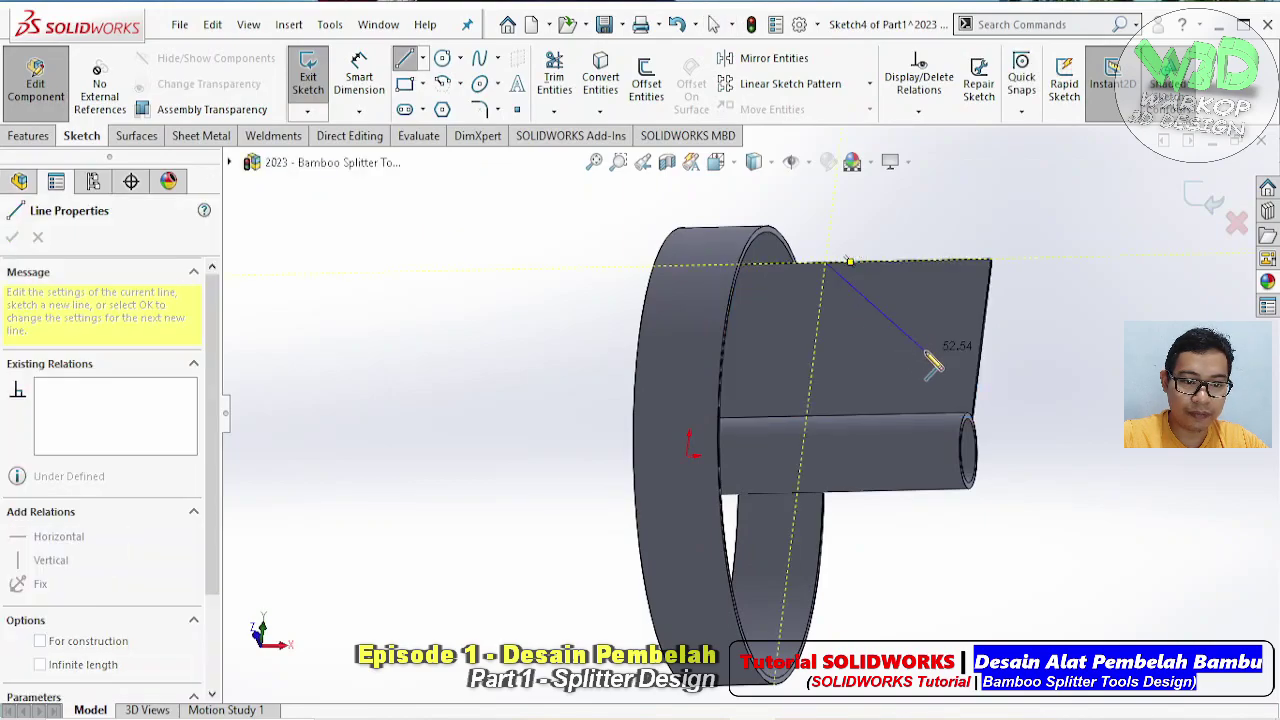
{"action": "key", "text": "Escape"}
{"action": "key", "text": "l"}
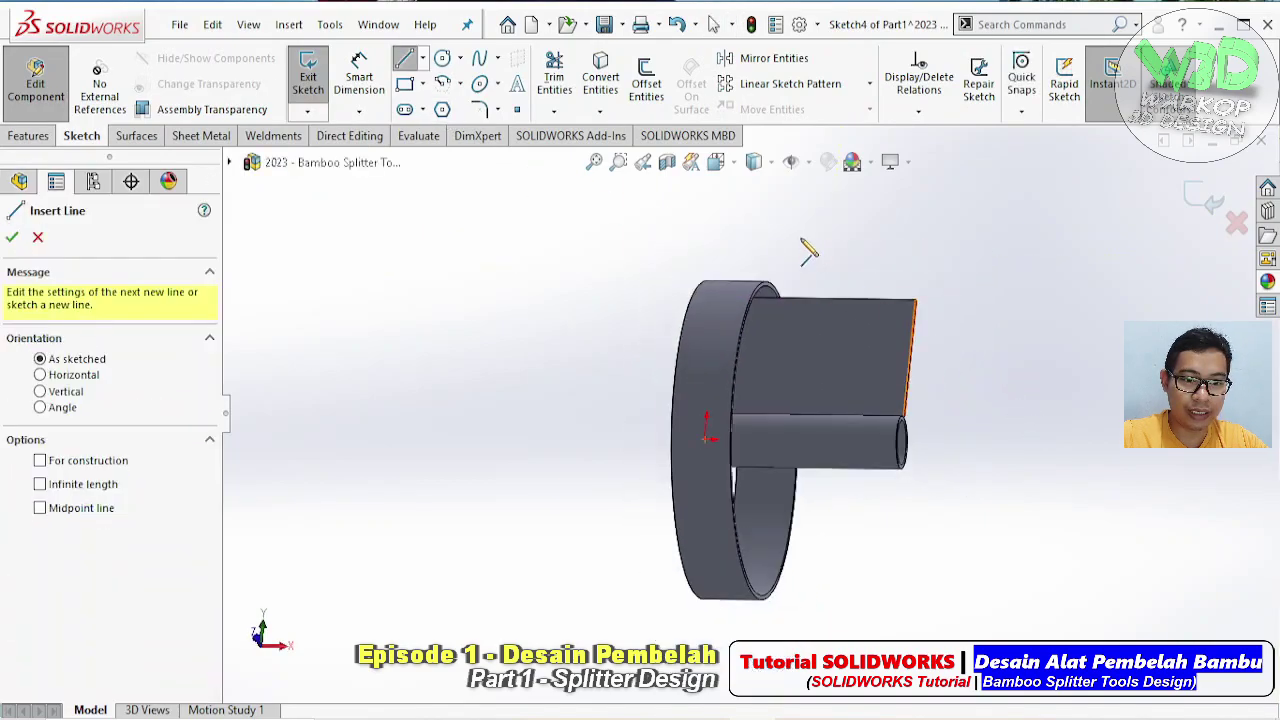
{"action": "left_click", "coordinate": [779, 215]}
{"action": "left_click", "coordinate": [1007, 456]}
{"action": "key", "text": "Escape"}
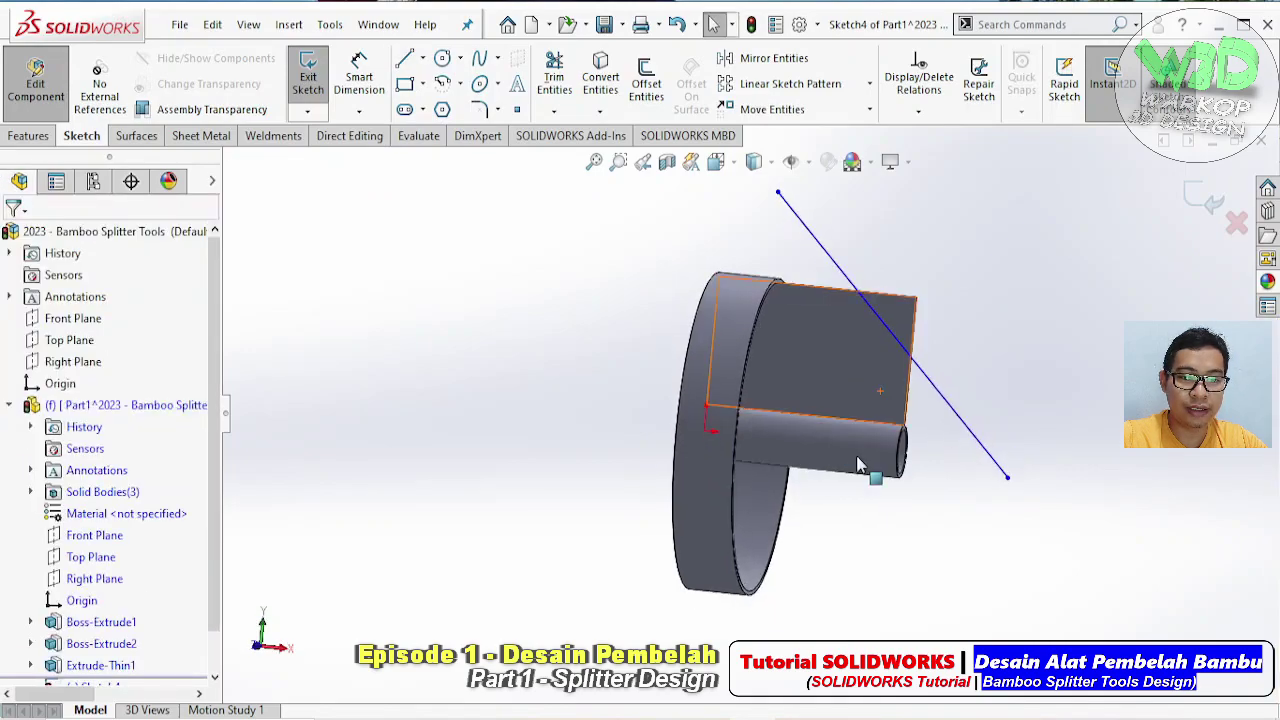
Project the plate face's outline into the sketch with Convert Entities
{"action": "middle_click_drag", "start_coordinate": [856, 455], "coordinate": [817, 259]}
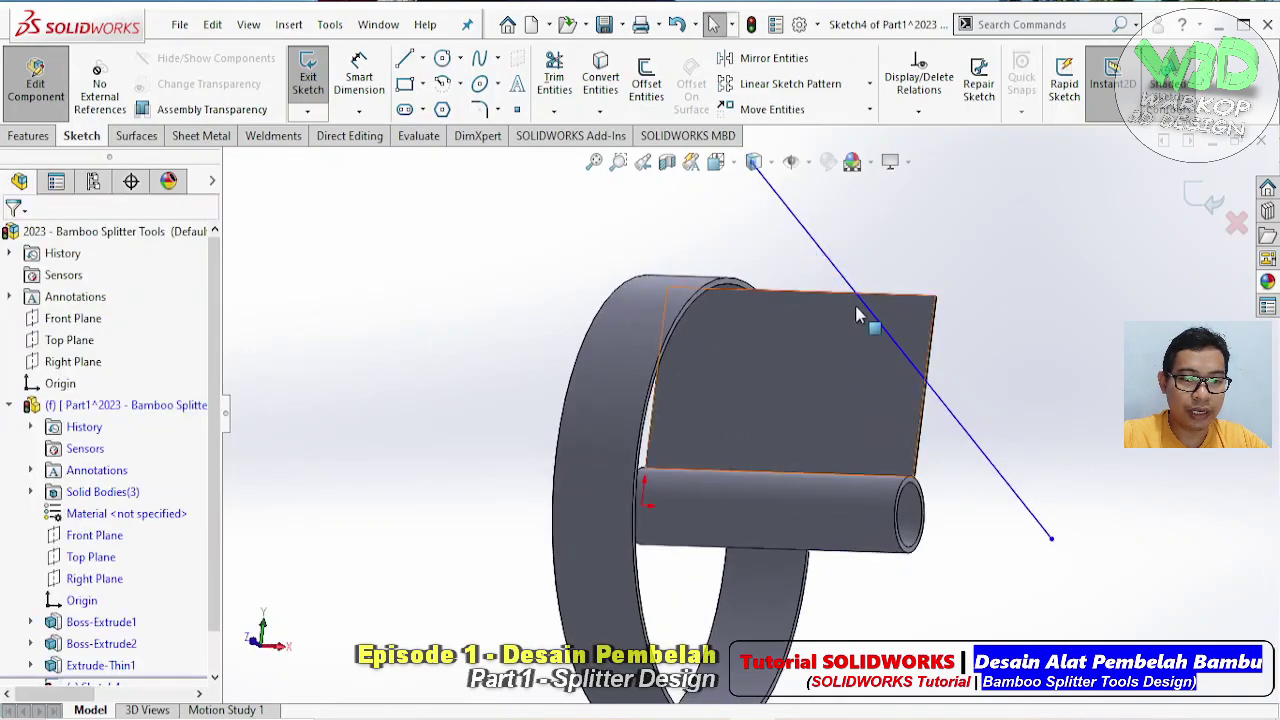
{"action": "left_click", "coordinate": [807, 352]}
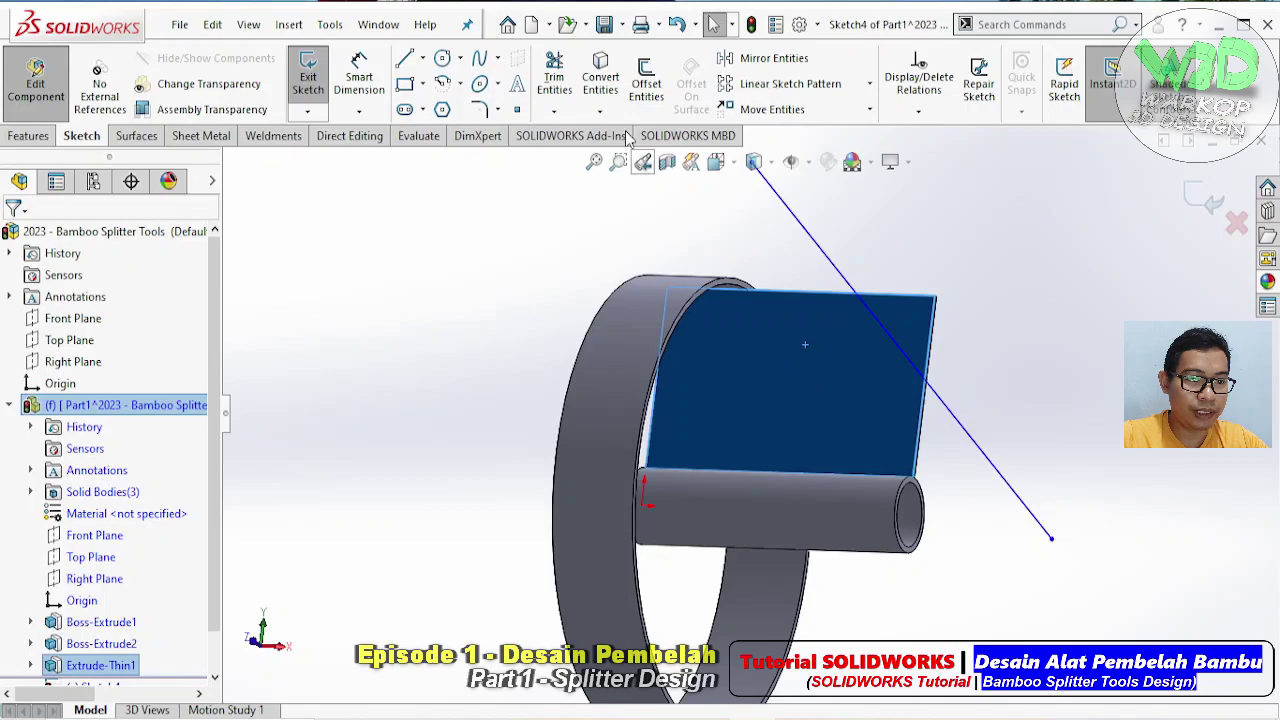
{"action": "left_click", "coordinate": [605, 82]}
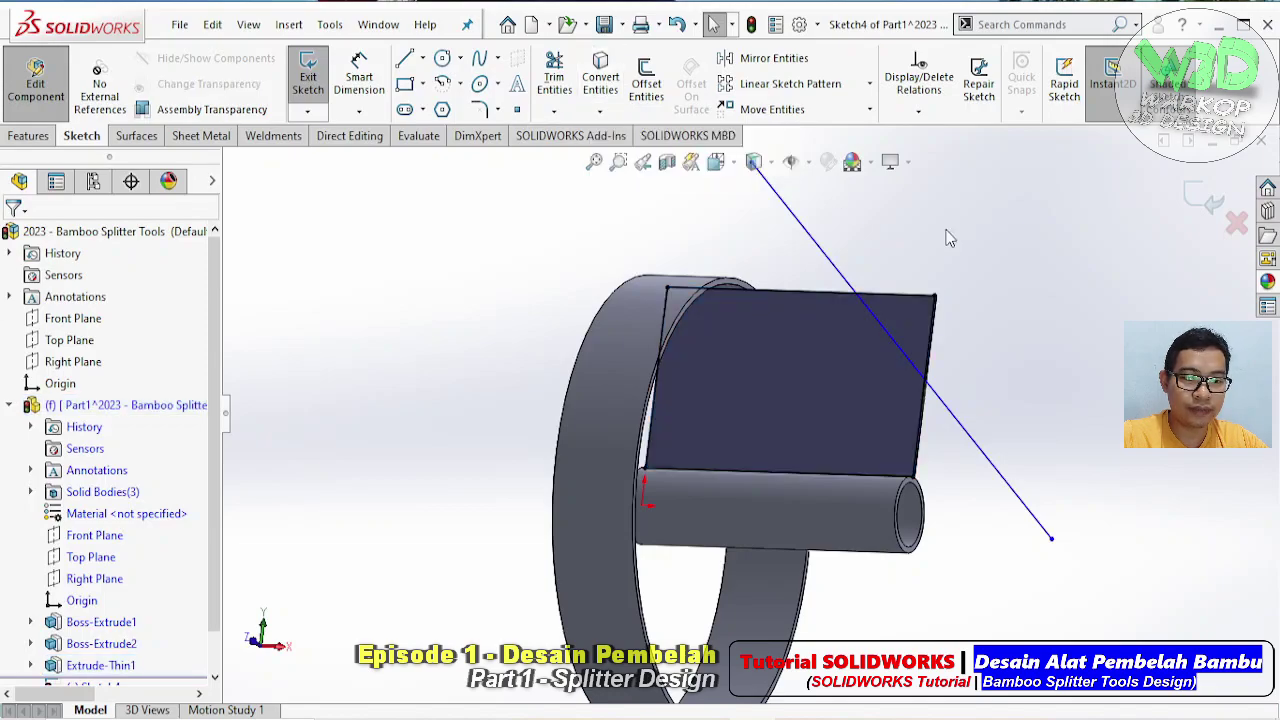
{"action": "left_click", "coordinate": [554, 82]}
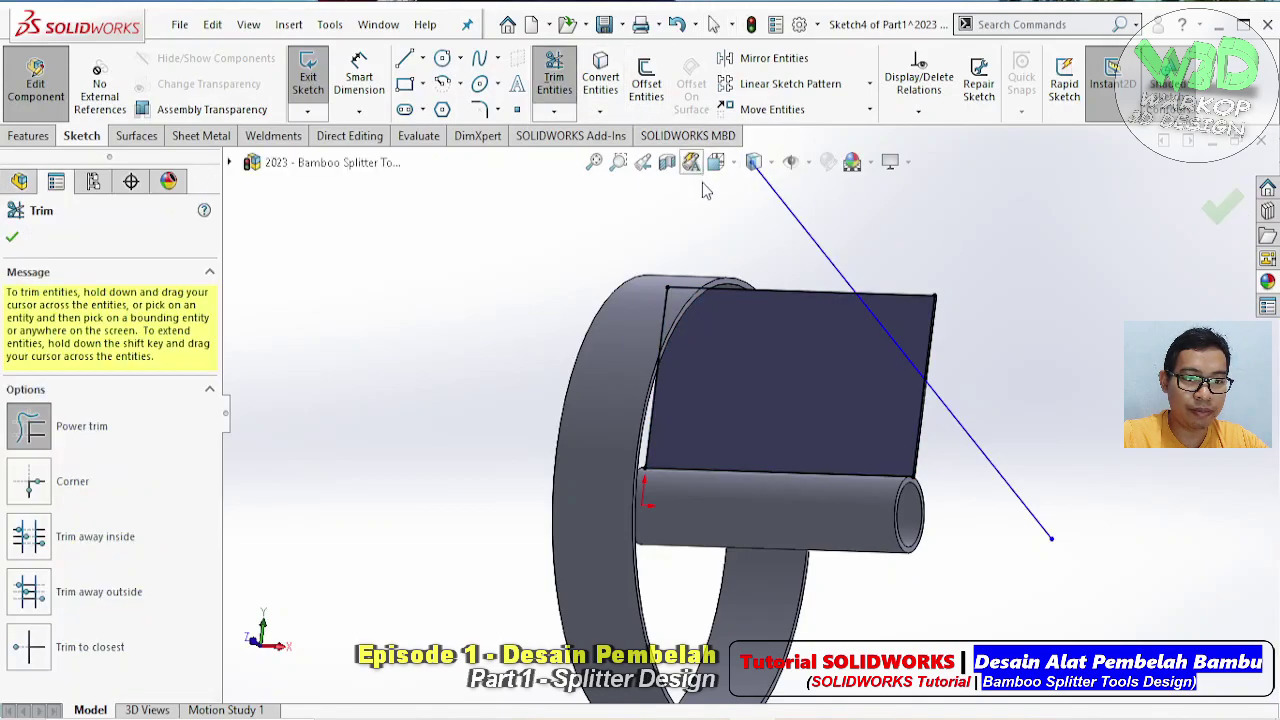
Power-trim the diagonal's ends outside the plate and project the ring's inner rim edge into the sketch
{"action": "left_click", "coordinate": [40, 425]}
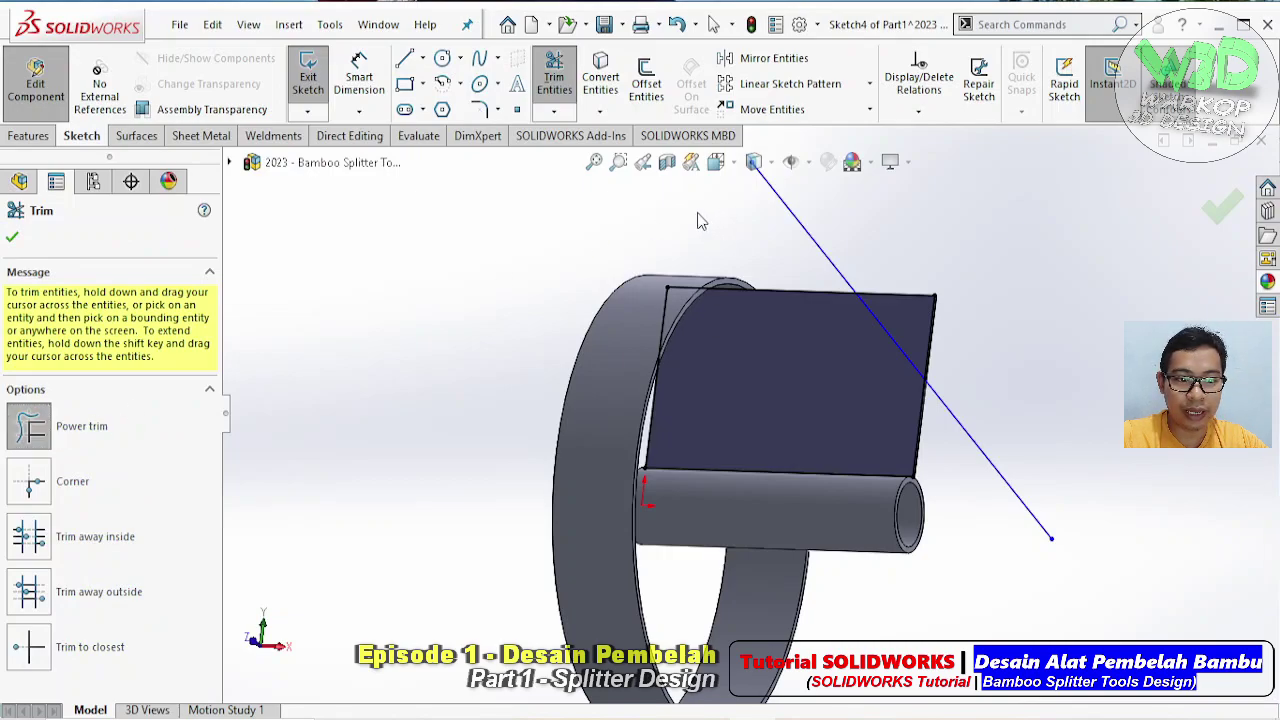
{"action": "left_click_drag", "start_coordinate": [712, 222], "coordinate": [1040, 580]}
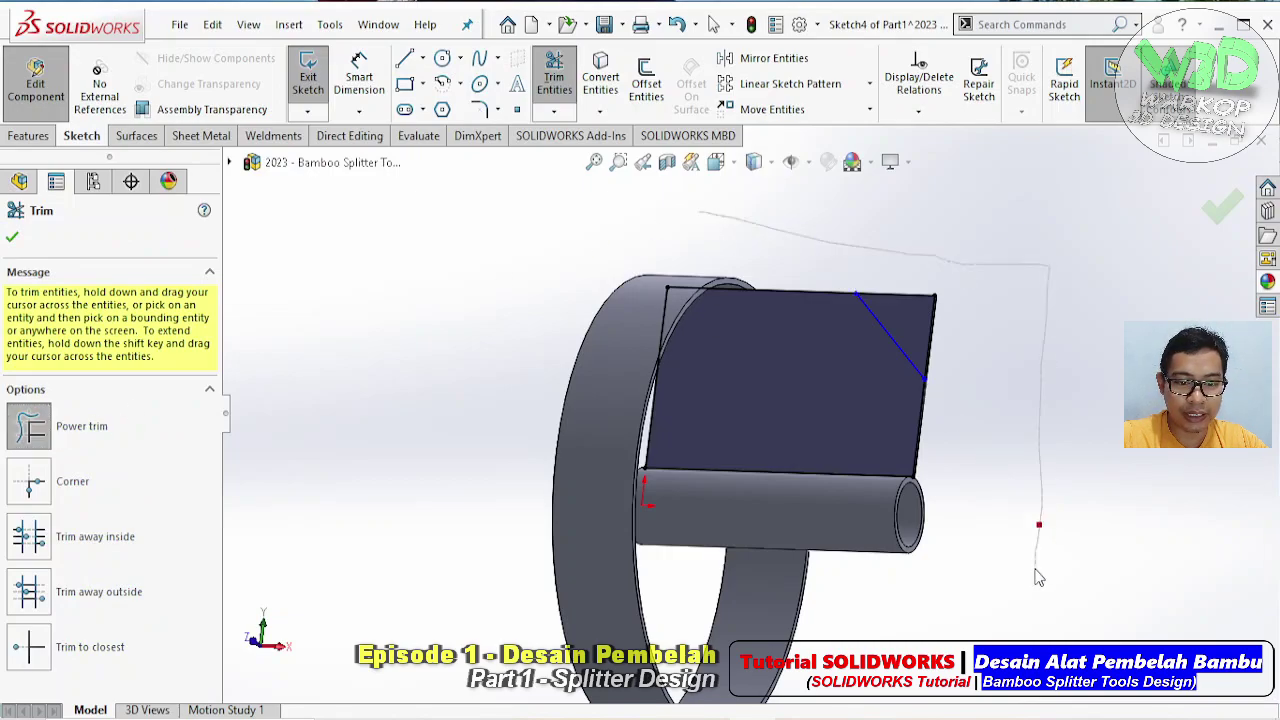
{"action": "key", "text": "Escape"}
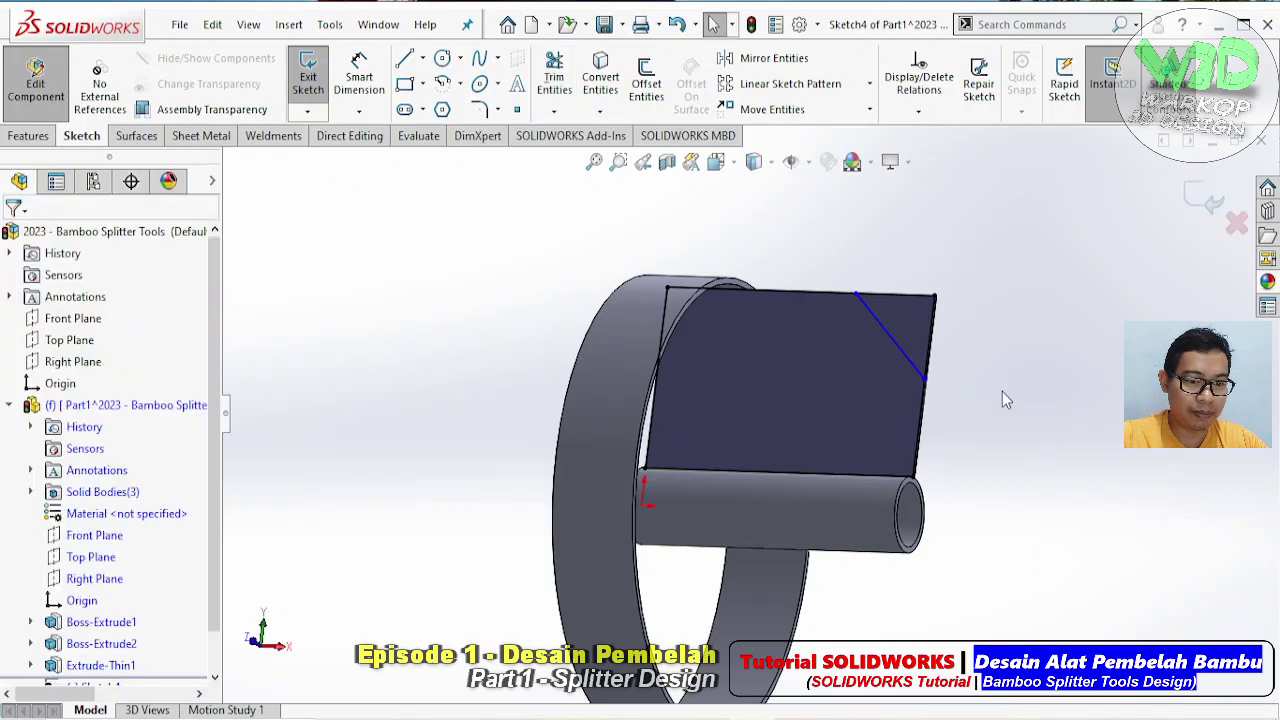
{"action": "scroll", "coordinate": [825, 359], "scroll_direction": "down", "scroll_amount": 3}
{"action": "middle_click_drag", "start_coordinate": [795, 309], "coordinate": [798, 263]}
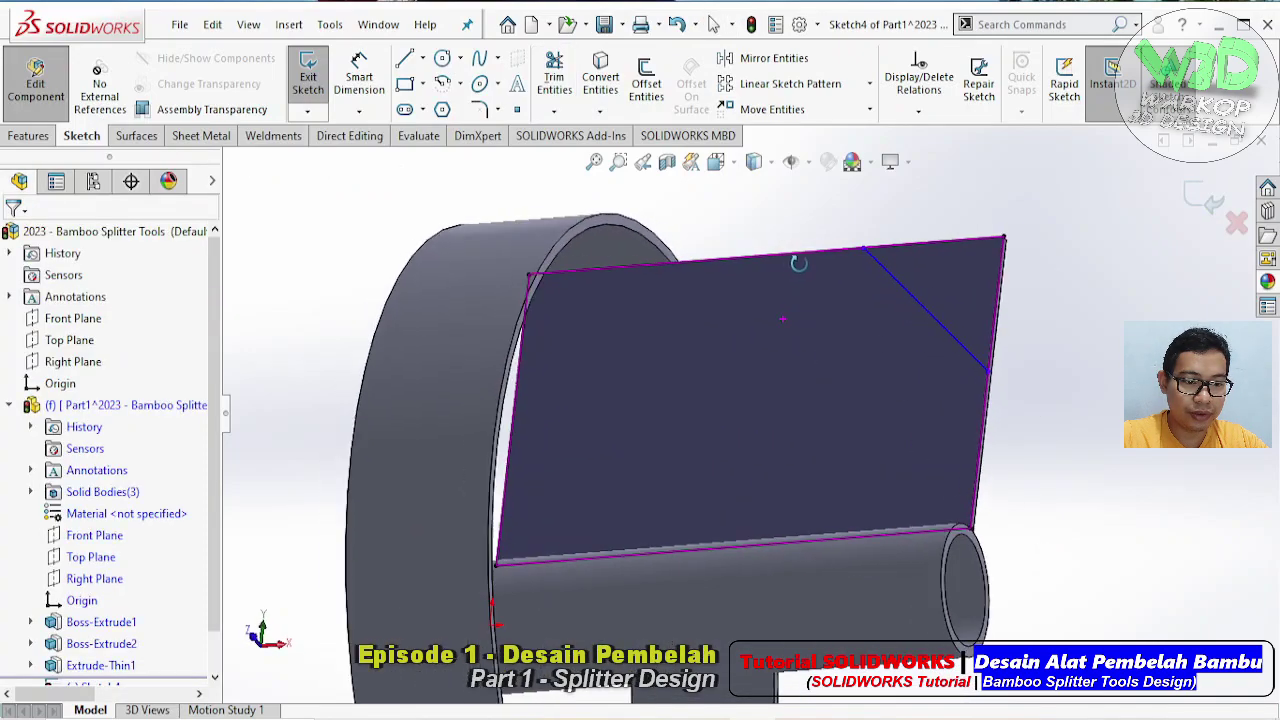
{"action": "left_click", "coordinate": [660, 250]}
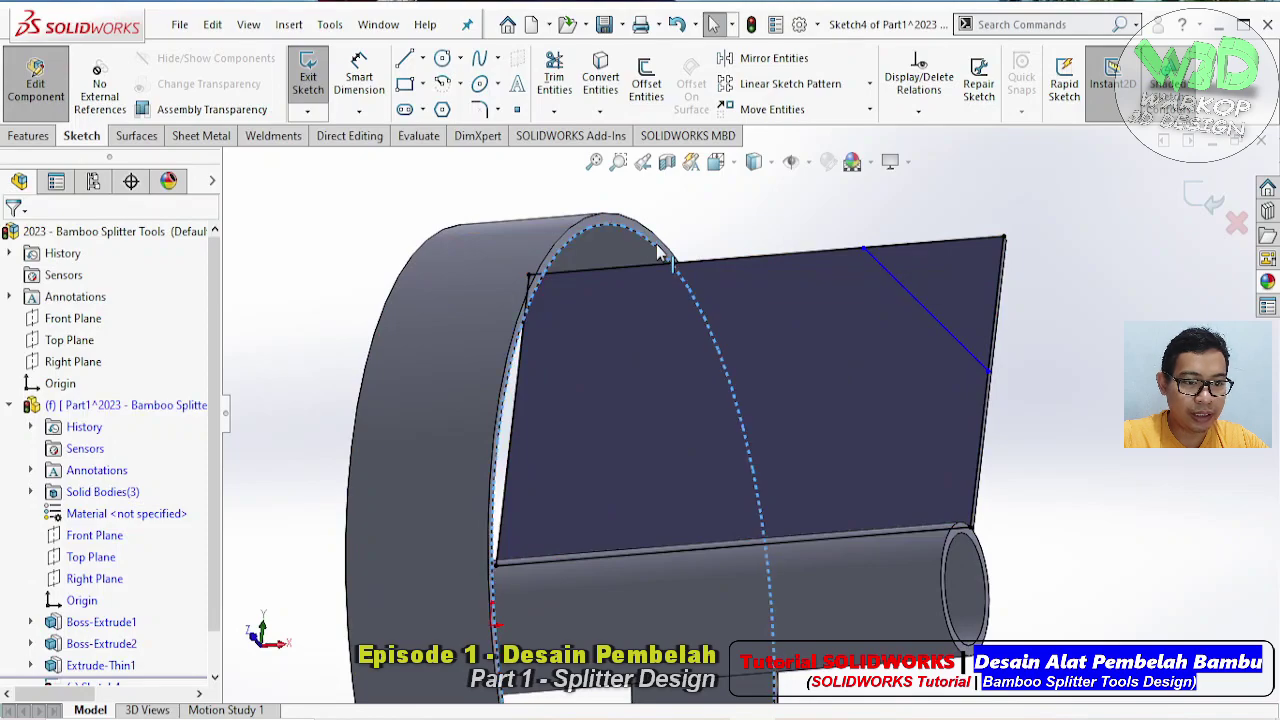
{"action": "left_click", "coordinate": [618, 89]}
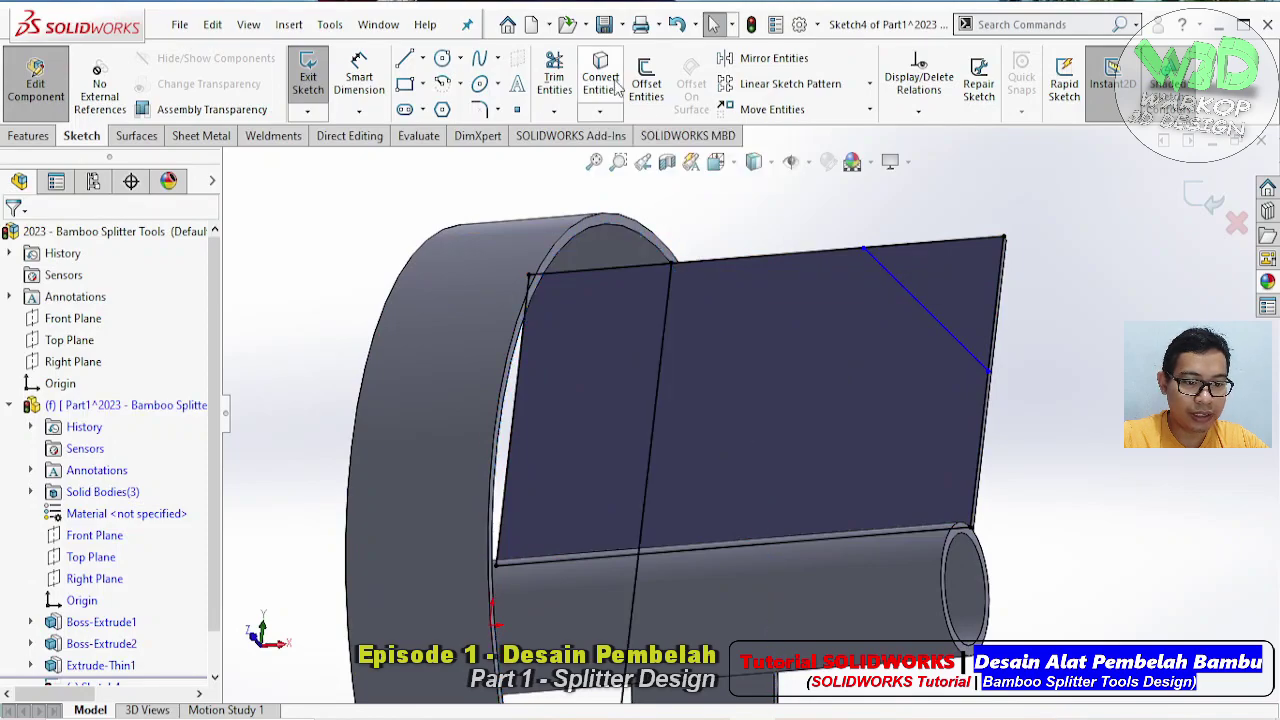
{"action": "middle_click_drag", "start_coordinate": [832, 361], "coordinate": [826, 445]}
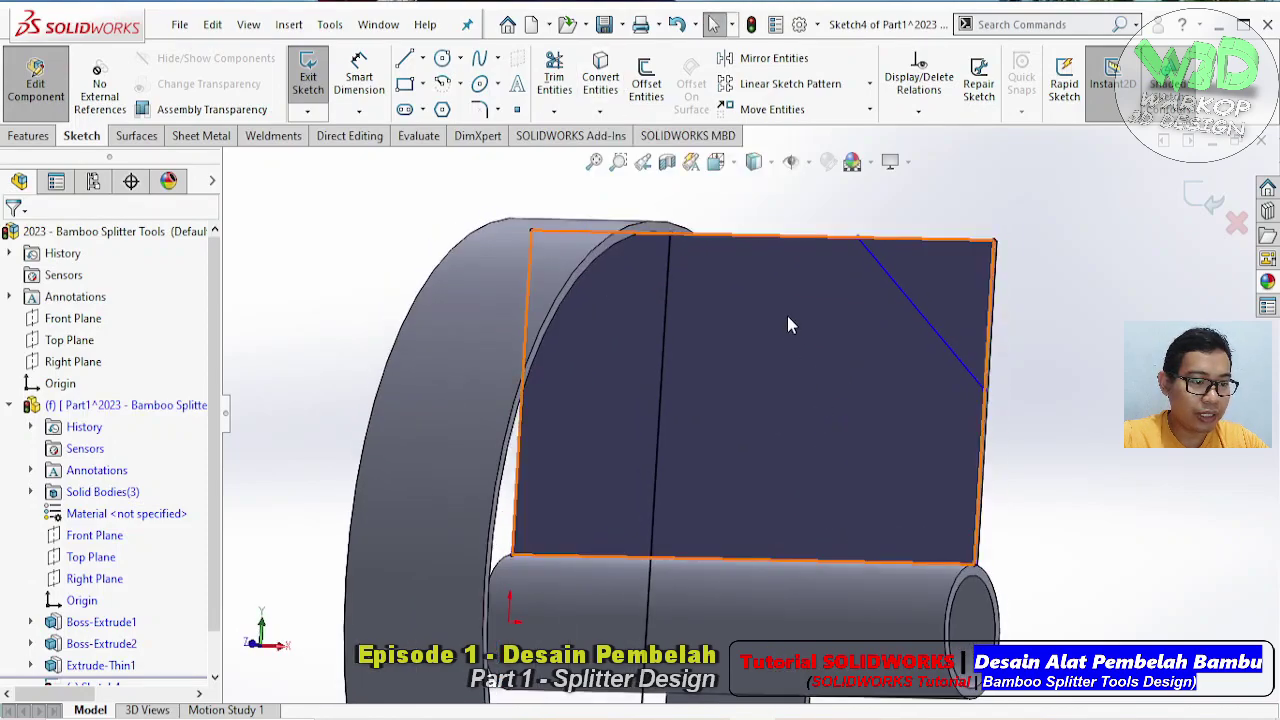
Merge the diagonal's top end onto the rim point and its bottom end onto the plate's bottom-right corner
{"action": "left_click", "coordinate": [858, 238]}
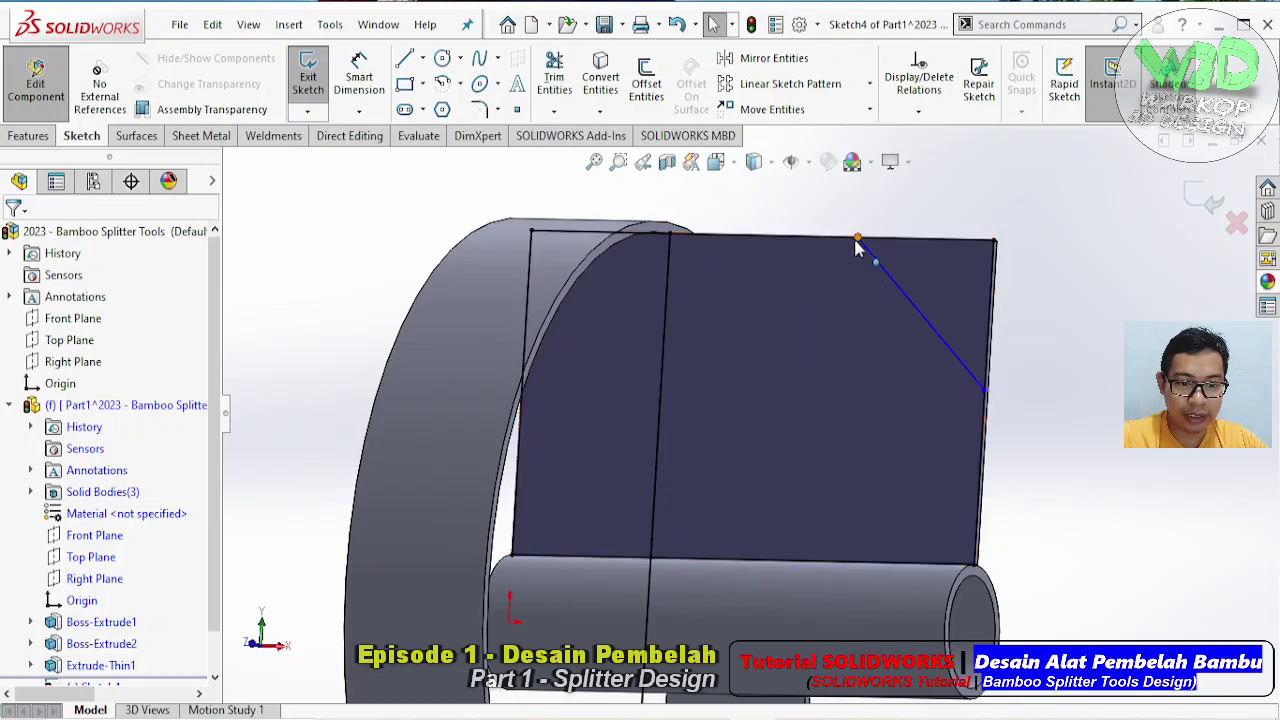
{"action": "left_click", "coordinate": [671, 236], "text": "ctrl"}
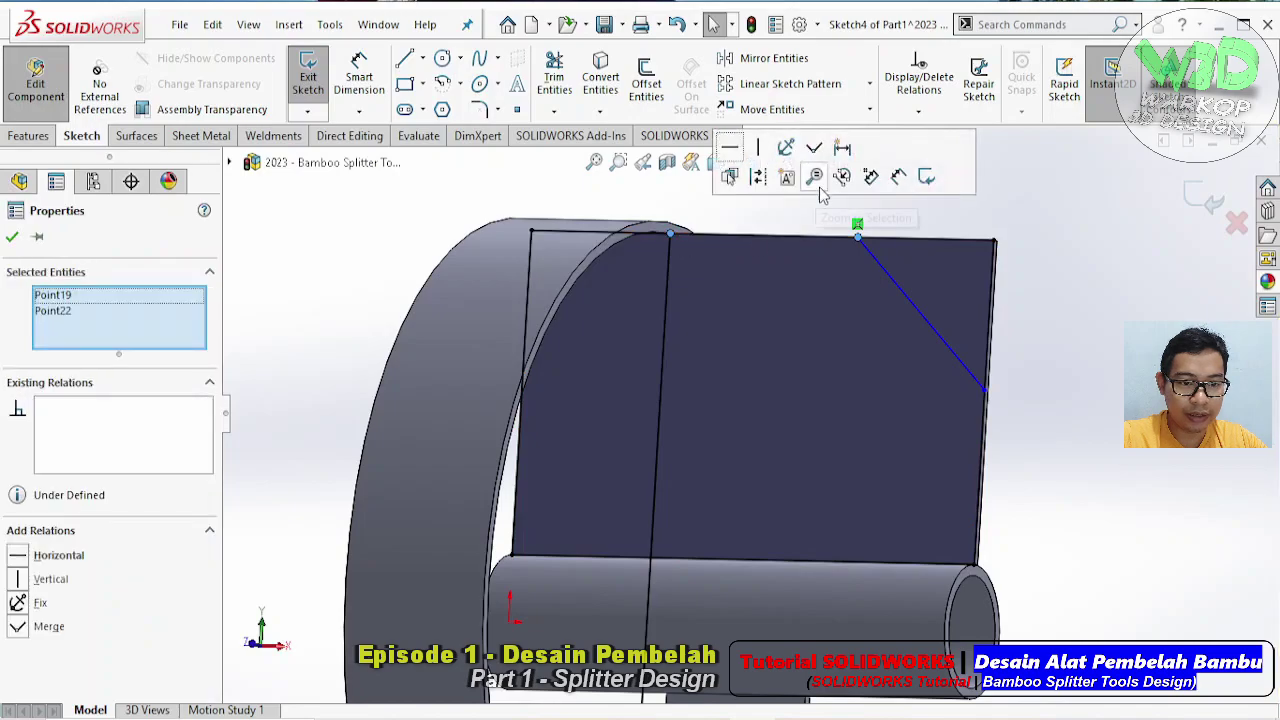
{"action": "left_click", "coordinate": [813, 150]}
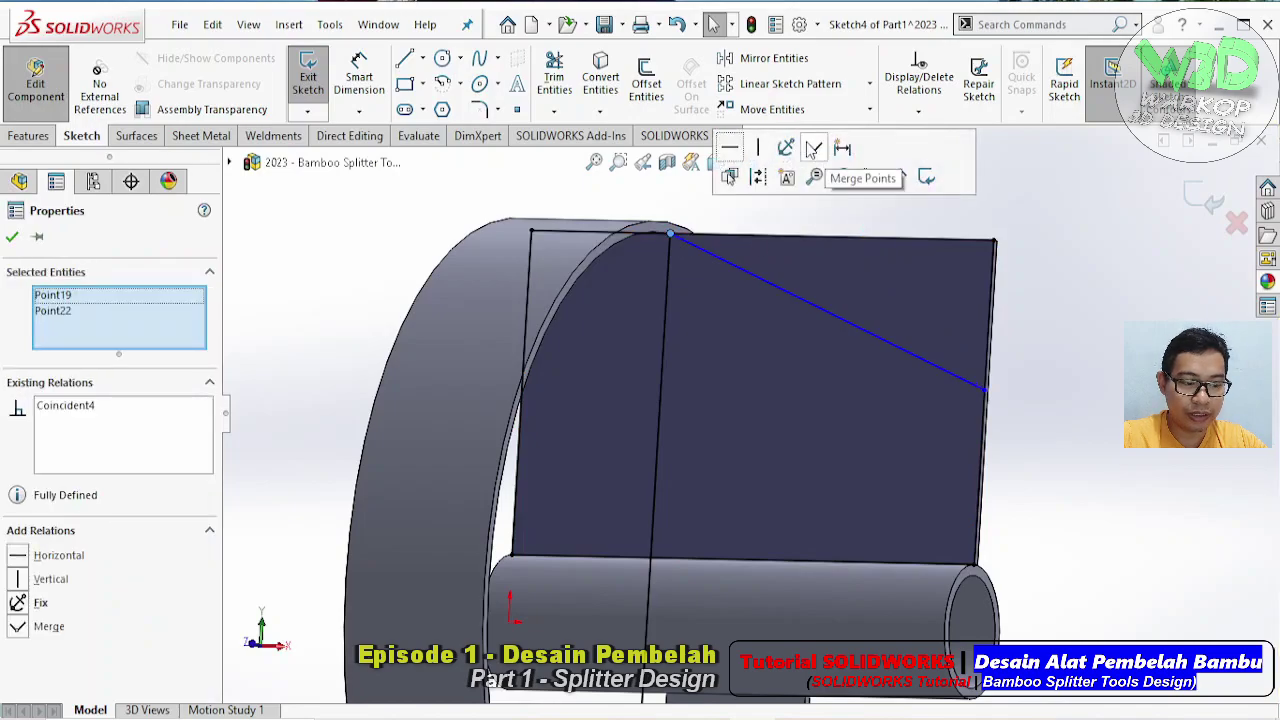
{"action": "left_click", "coordinate": [1002, 402]}
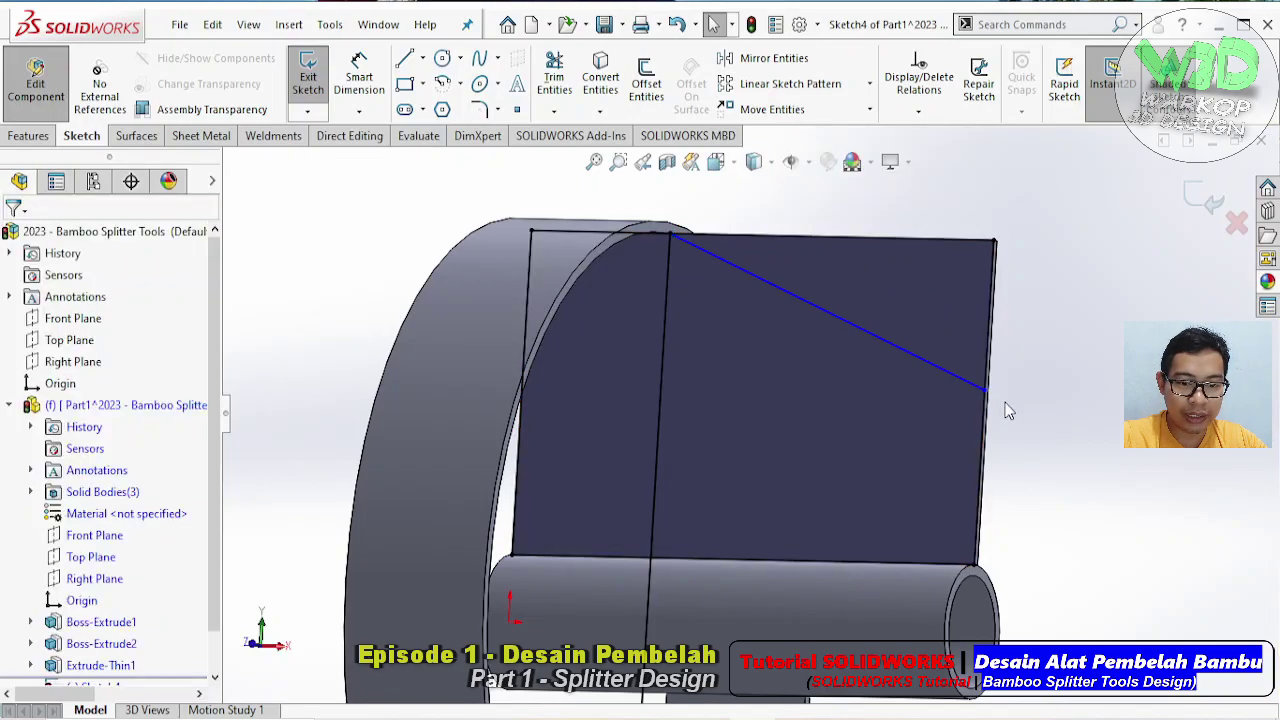
{"action": "left_click", "coordinate": [986, 390]}
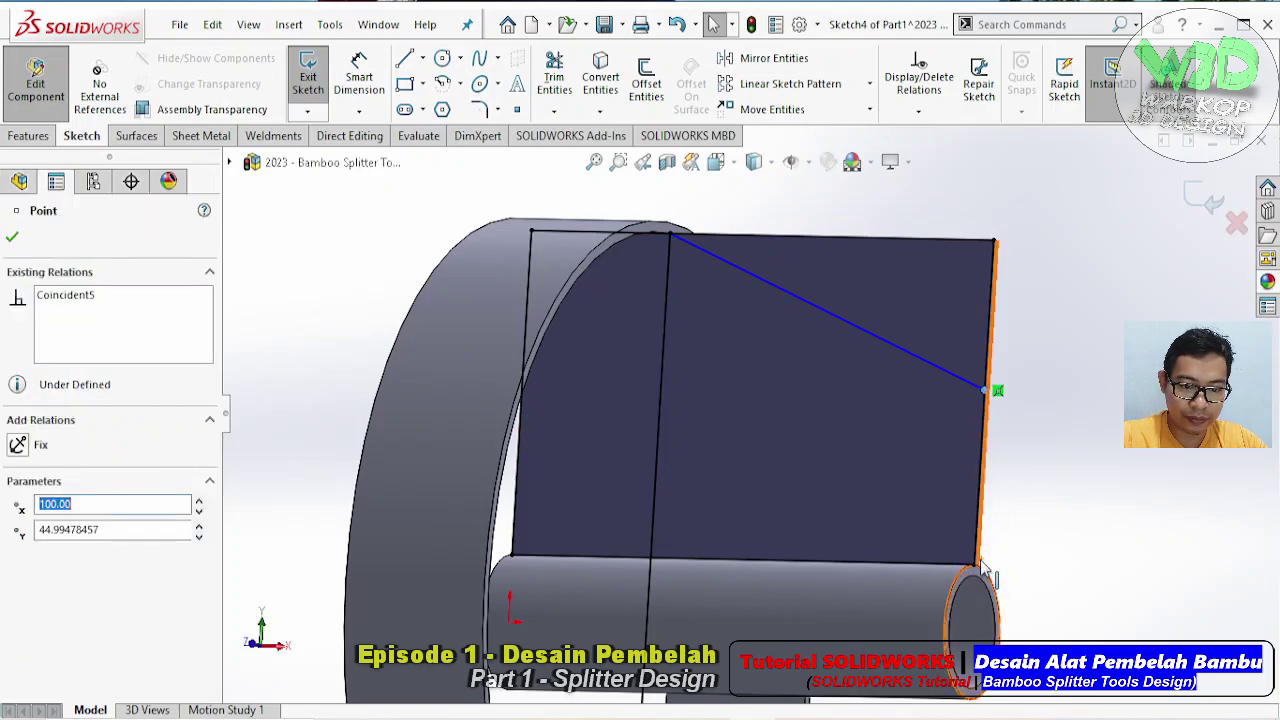
{"action": "left_click", "coordinate": [974, 565], "text": "ctrl"}
{"action": "left_click", "coordinate": [1113, 484]}
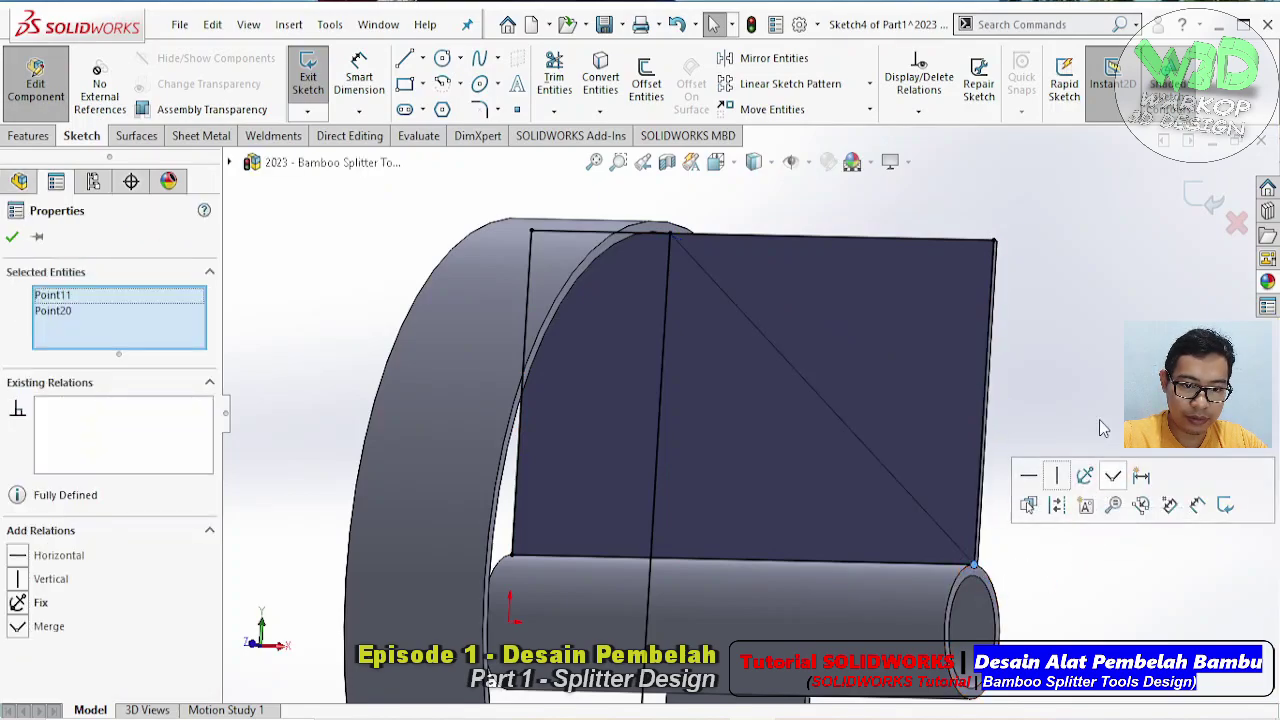
{"action": "left_click", "coordinate": [1092, 352]}
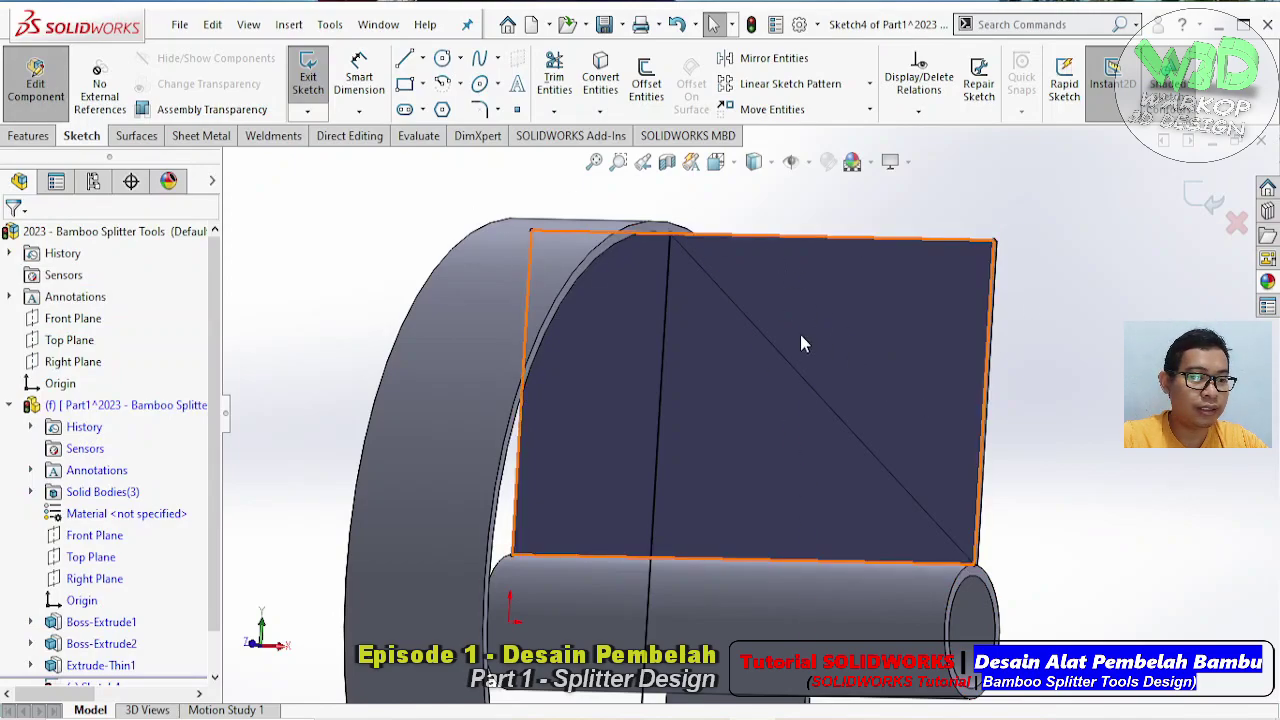
Cut the plate's upper triangular region Through All with an extruded cut
{"action": "left_click", "coordinate": [38, 137]}
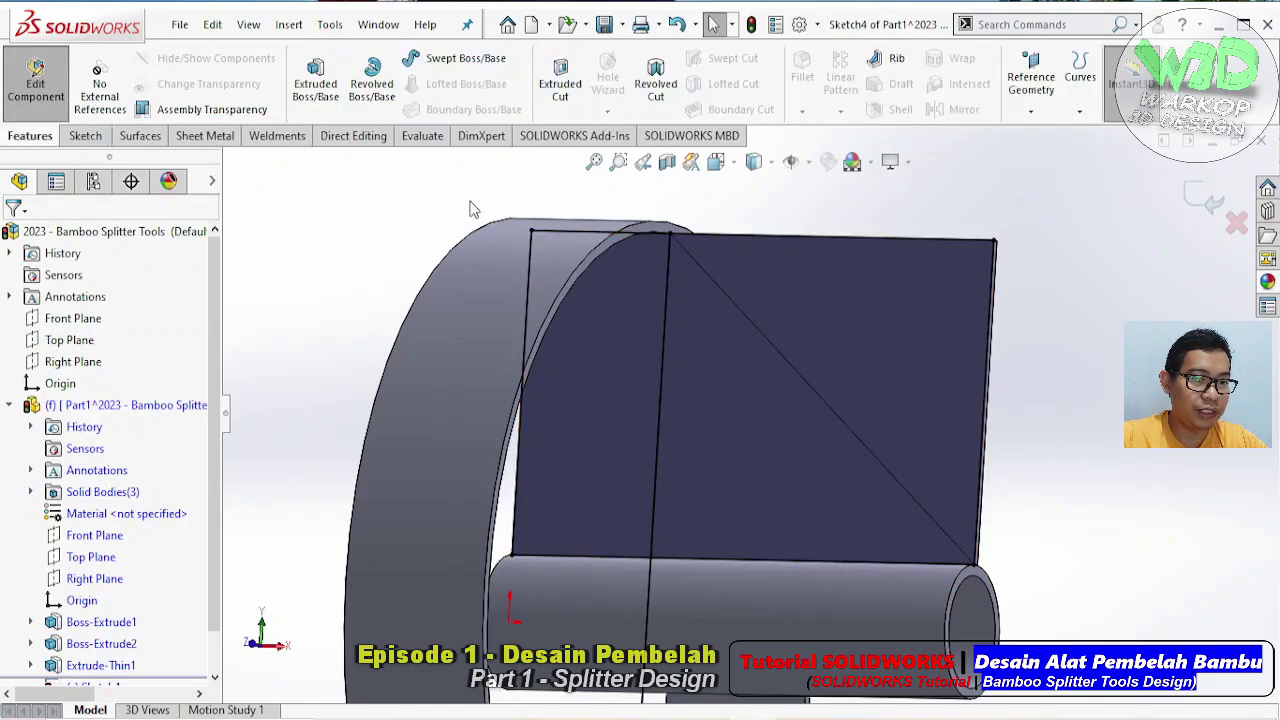
{"action": "left_click", "coordinate": [562, 88]}
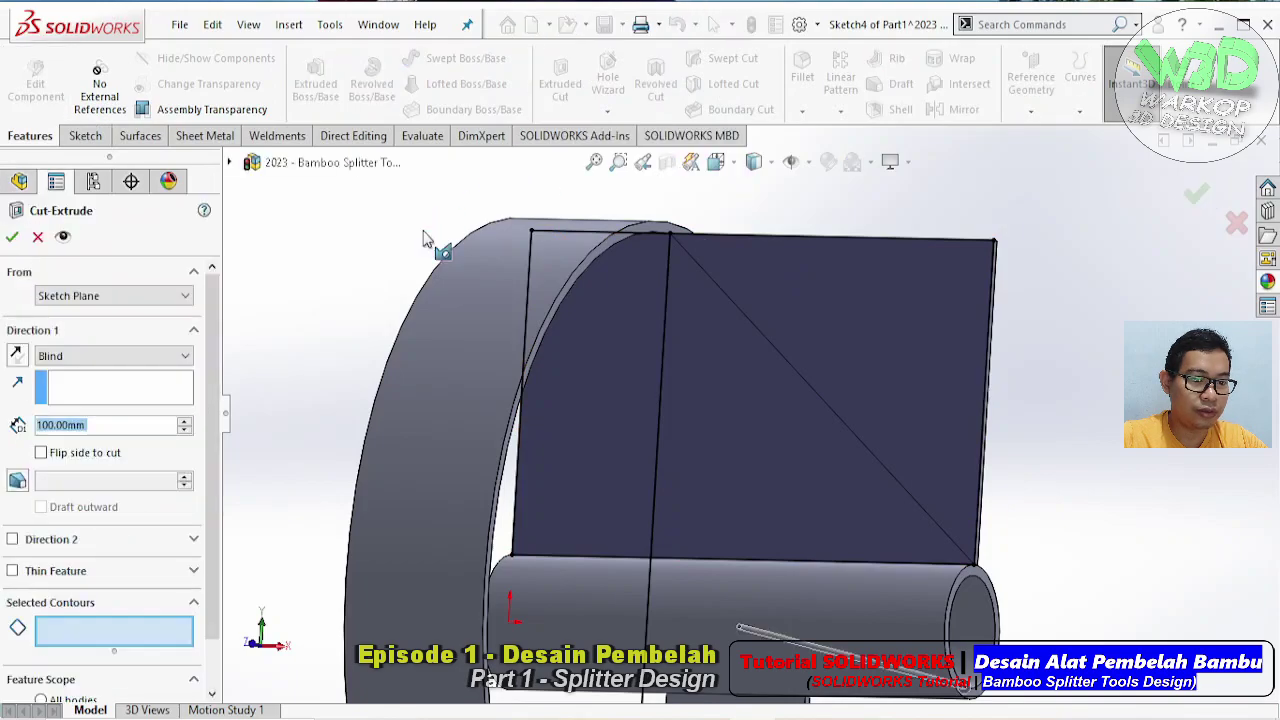
{"action": "left_click", "coordinate": [841, 315]}
{"action": "left_click", "coordinate": [113, 357]}
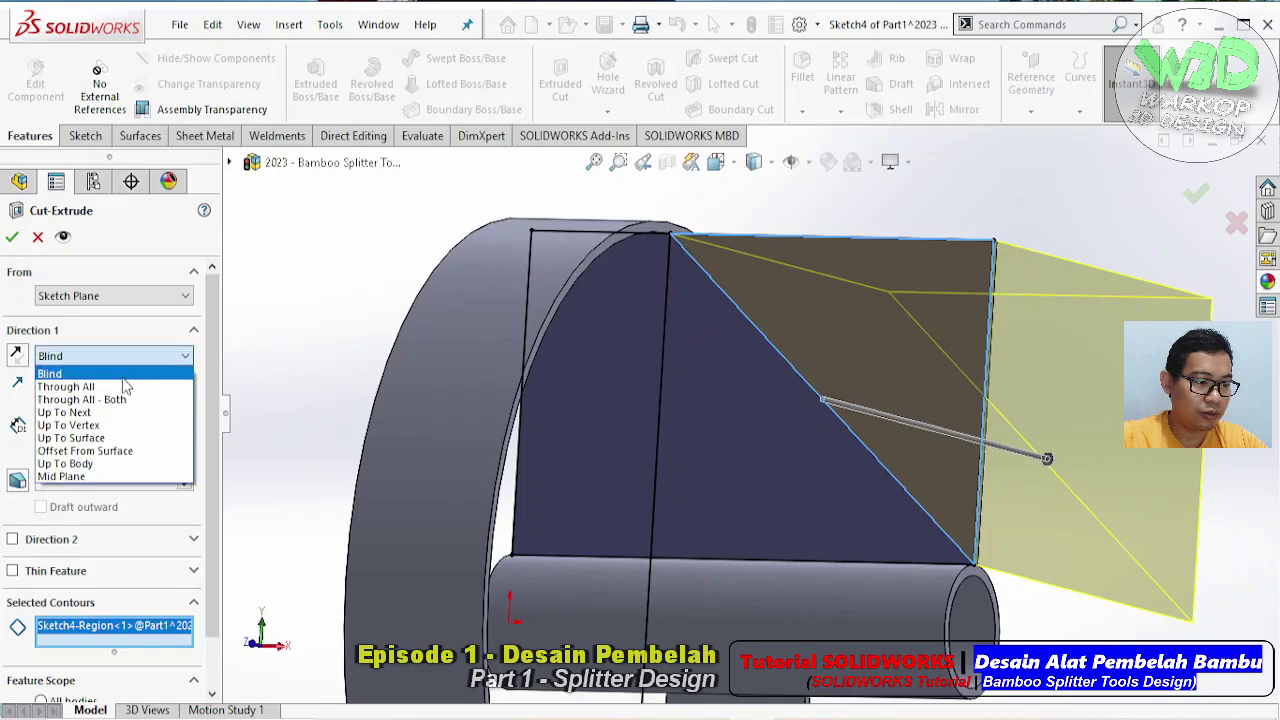
{"action": "left_click", "coordinate": [120, 388]}
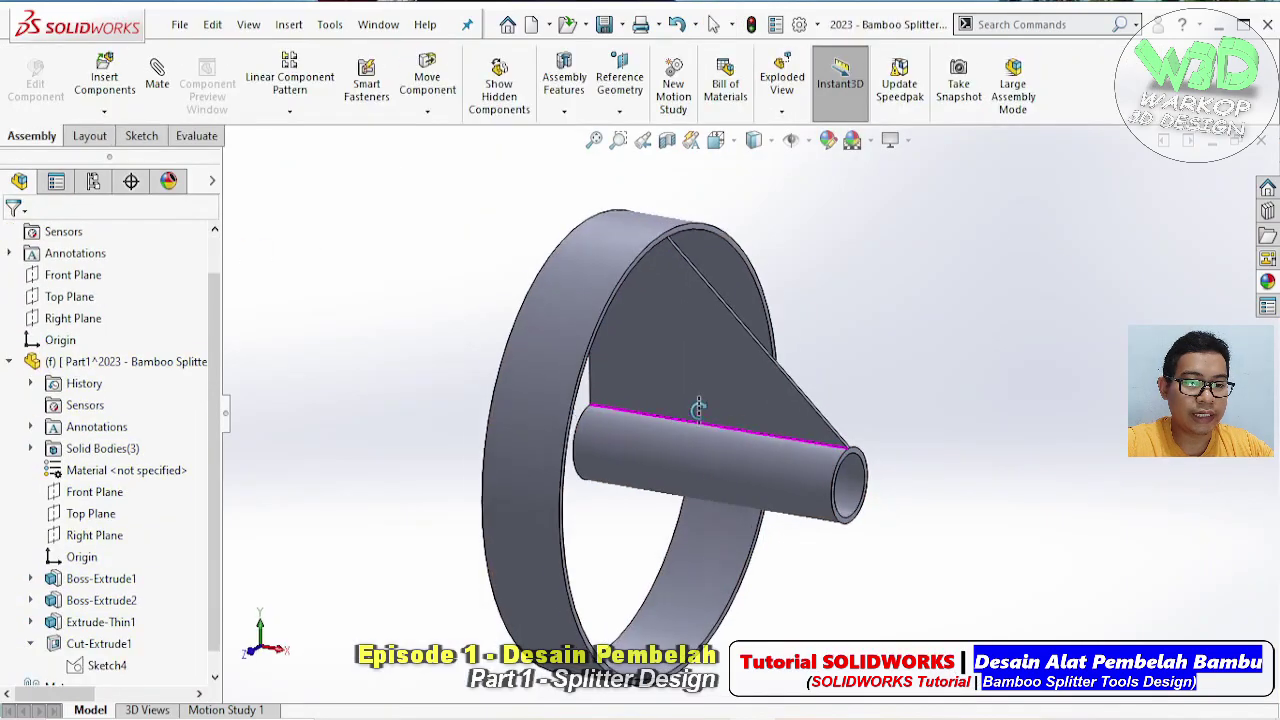
{"action": "mouse_move", "coordinate": [880, 514]}
{"action": "middle_mouse_down"}
{"action": "mouse_move", "coordinate": [602, 380]}
{"action": "mouse_move", "coordinate": [789, 368]}
{"action": "mouse_move", "coordinate": [689, 423]}
{"action": "middle_mouse_up"}
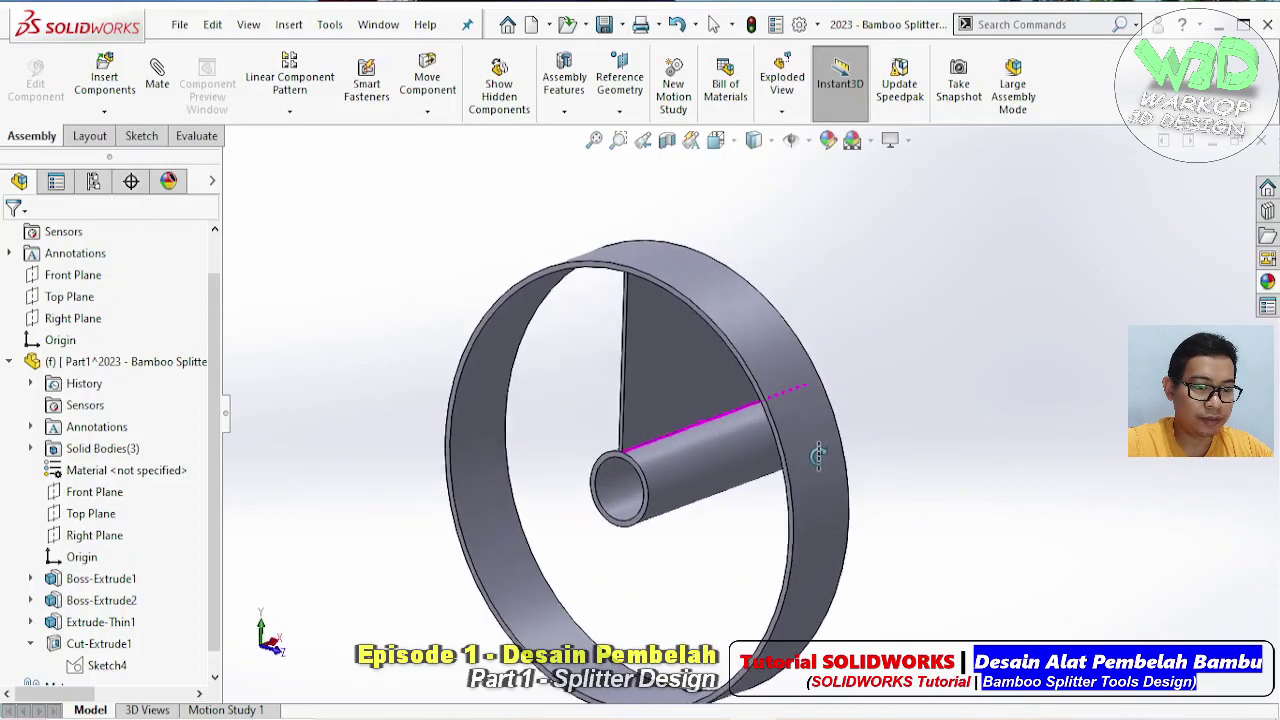
Reopen Part1 for in-context editing from the assembly's FeatureManager tree
{"action": "scroll", "coordinate": [150, 375], "scroll_direction": "up", "scroll_amount": 1}
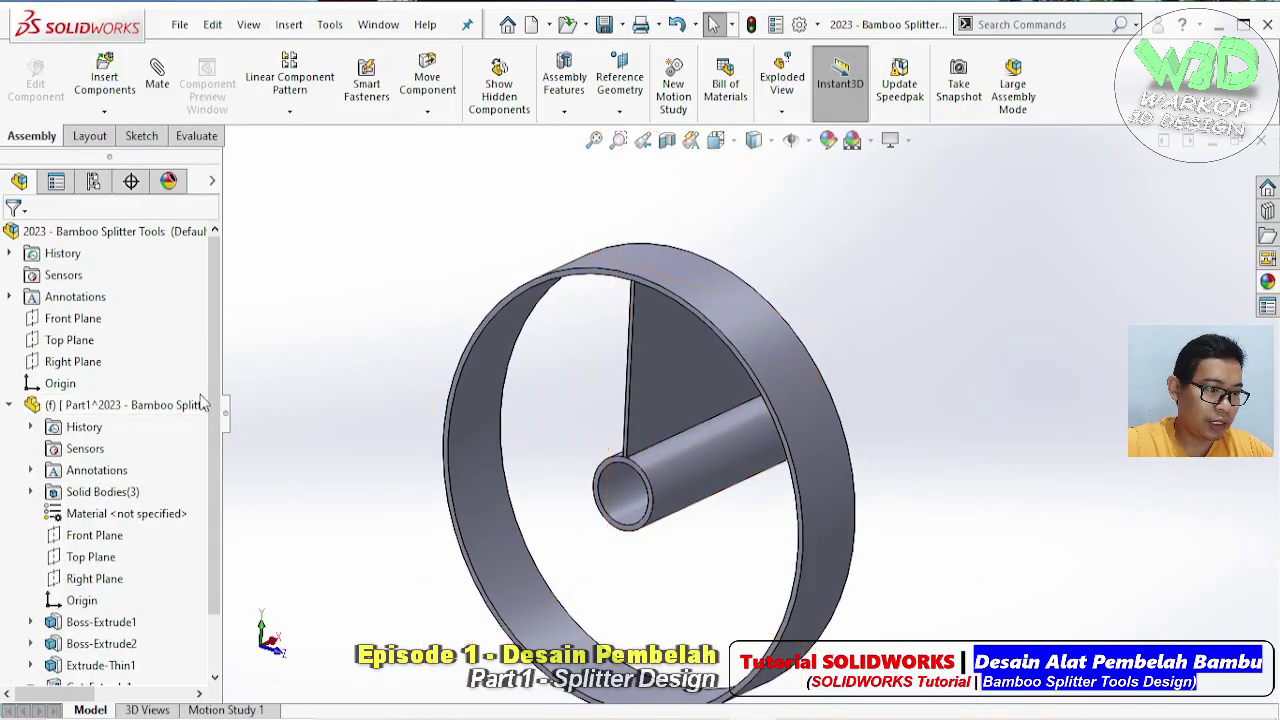
{"action": "left_click", "coordinate": [155, 405]}
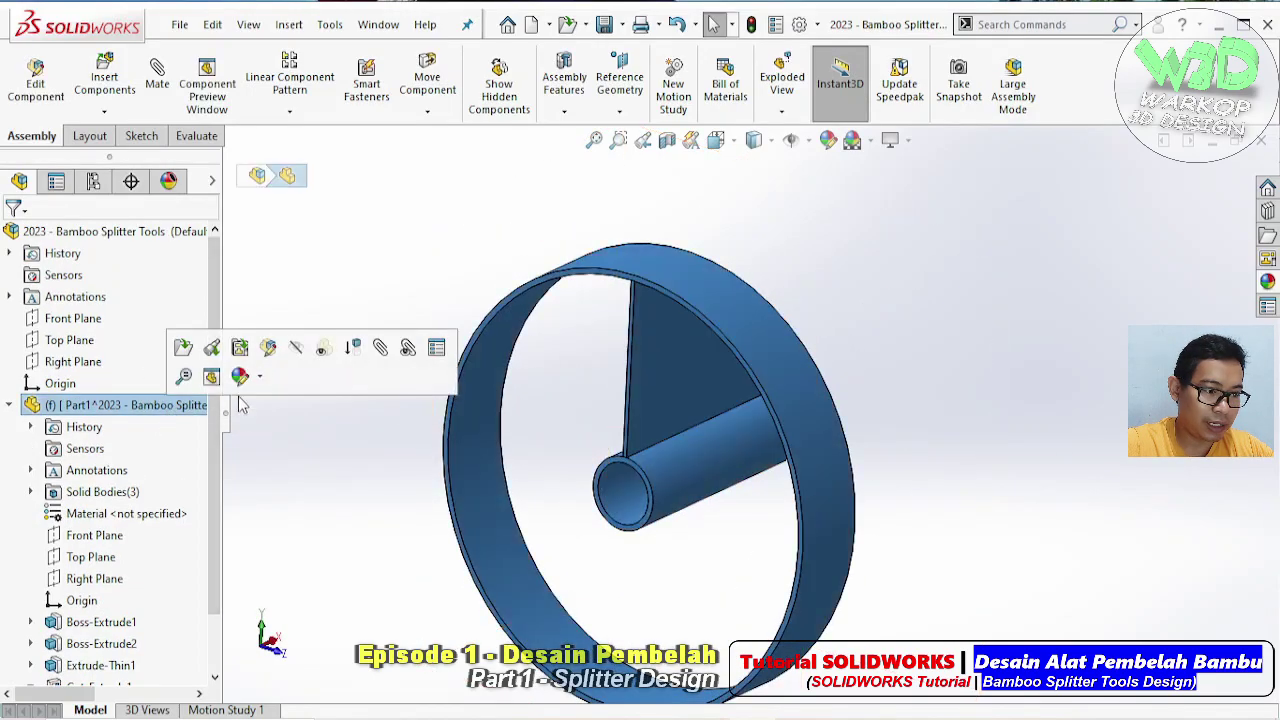
{"action": "left_click", "coordinate": [268, 355]}
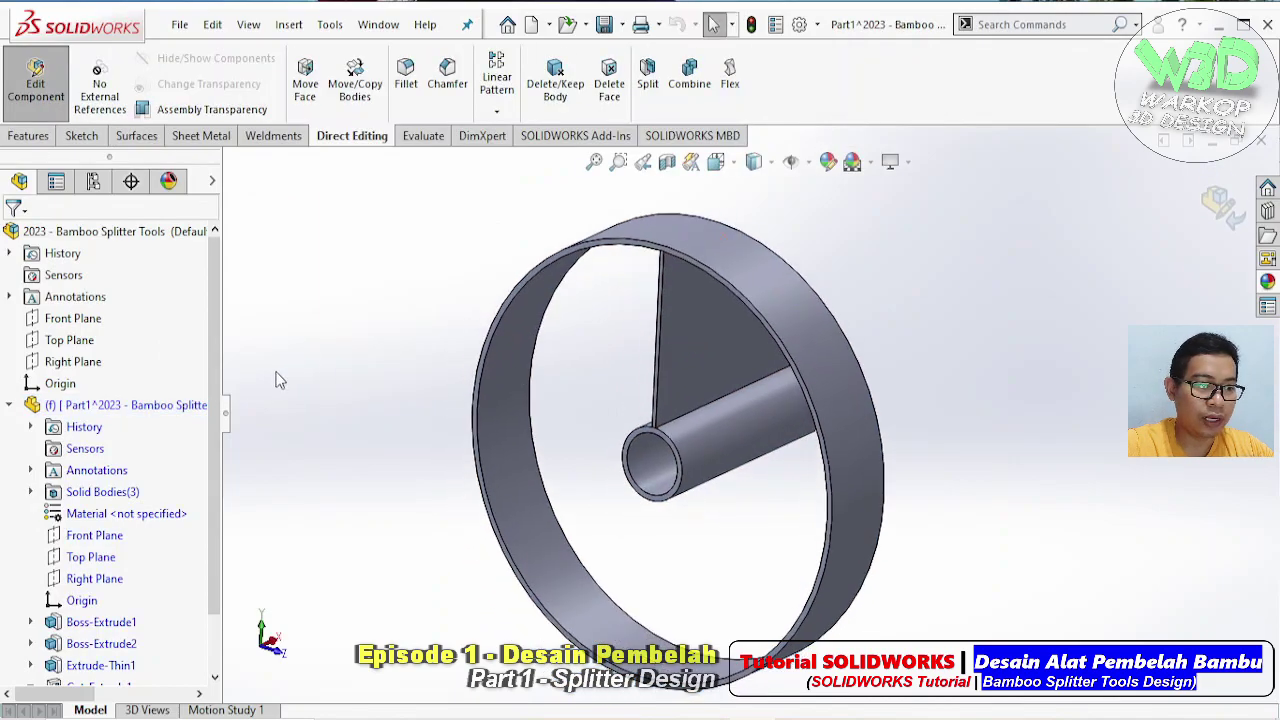
{"action": "mouse_move", "coordinate": [629, 354]}
{"action": "middle_mouse_down"}
{"action": "mouse_move", "coordinate": [675, 370]}
{"action": "mouse_move", "coordinate": [284, 238]}
{"action": "middle_mouse_up"}
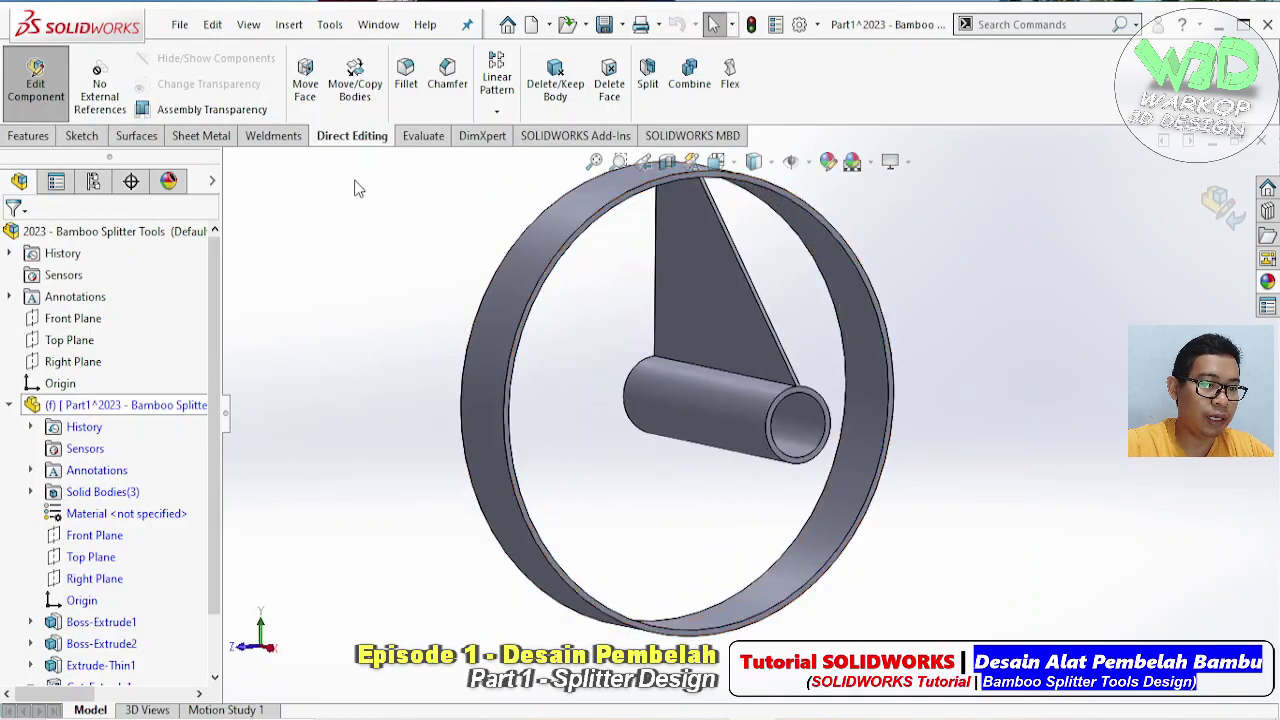
{"action": "left_click", "coordinate": [40, 137]}
{"action": "left_click", "coordinate": [353, 136]}
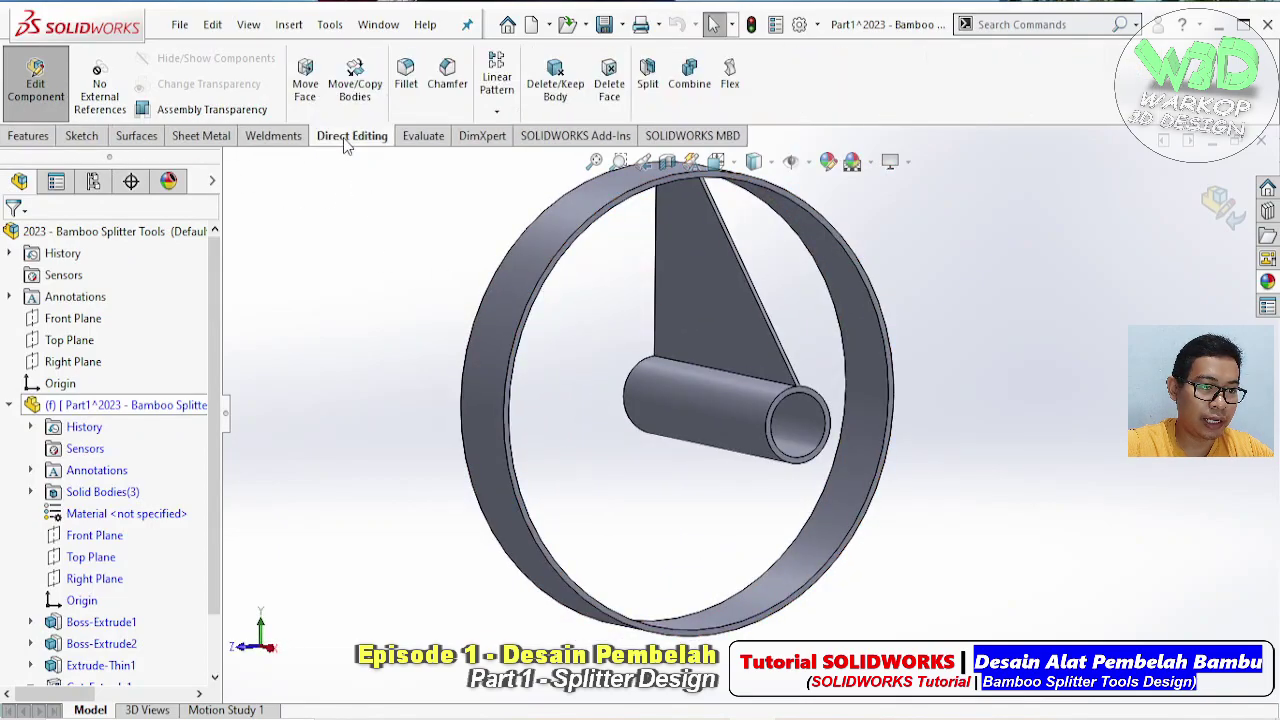
{"action": "left_click", "coordinate": [30, 136]}
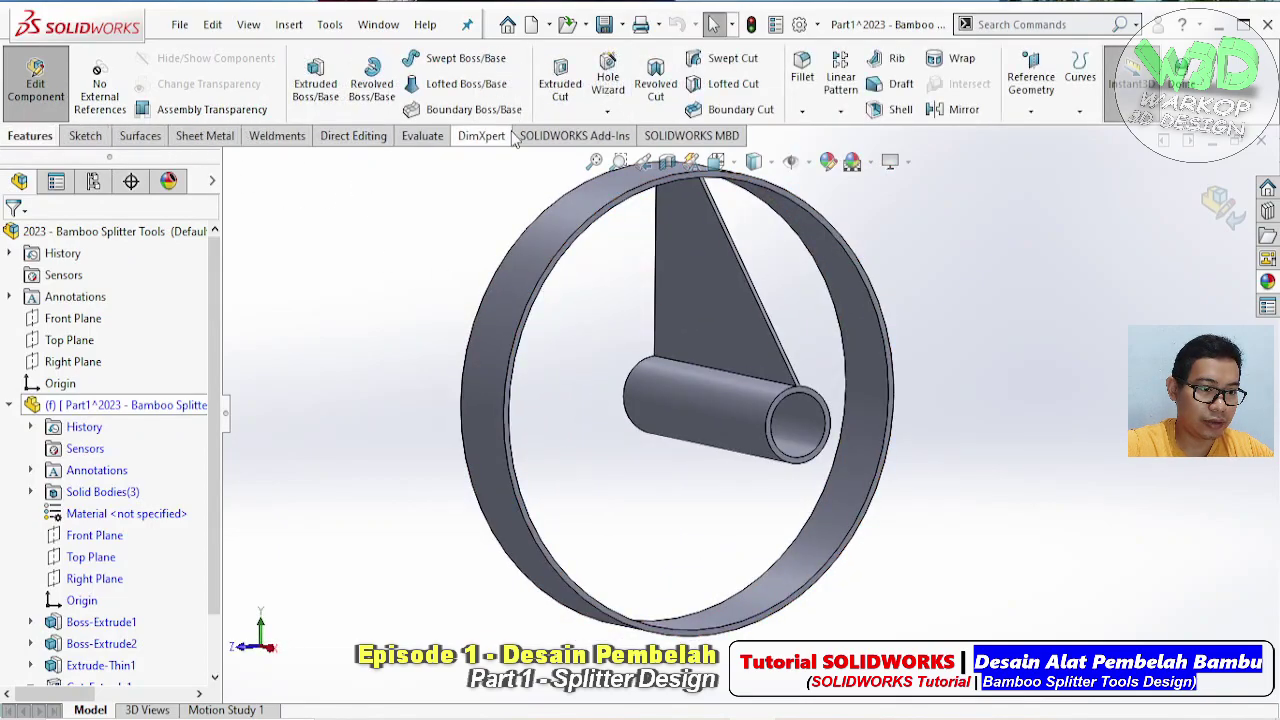
Open the pattern-type dropdown under Linear Pattern
{"action": "left_click", "coordinate": [840, 113]}
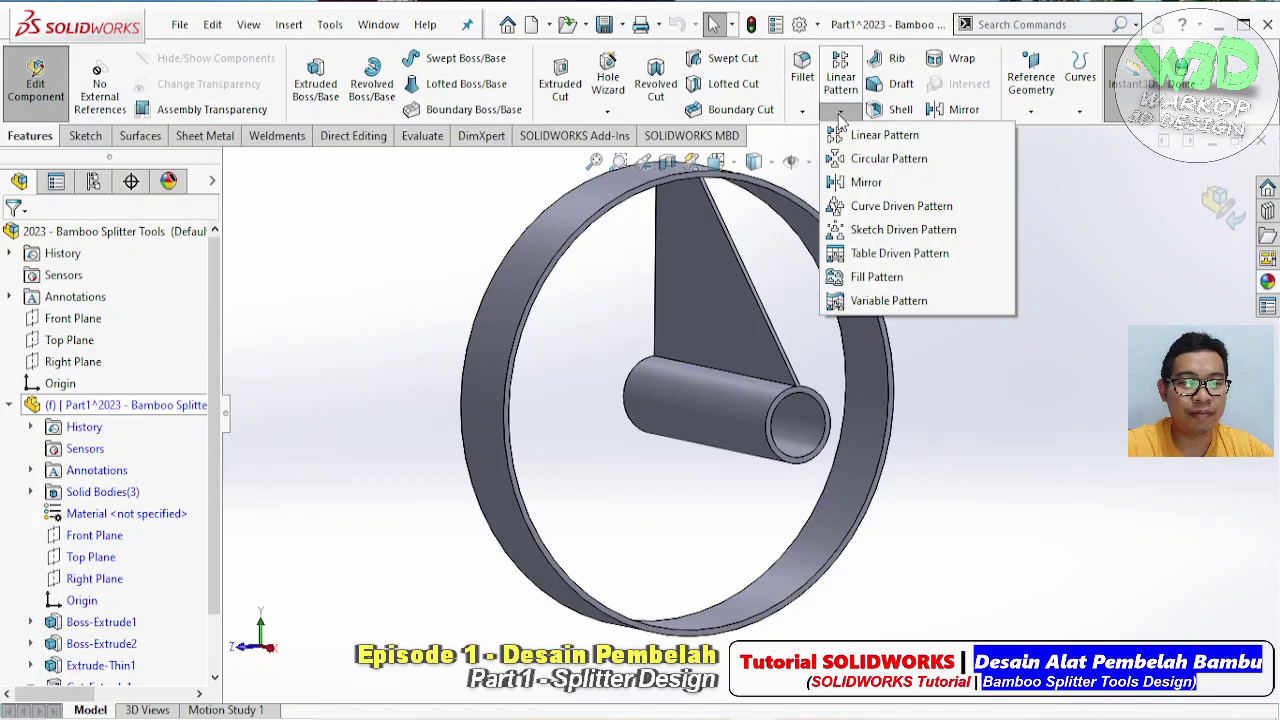
Start a circular pattern using the outer ring face as its rotation axis
{"action": "left_click", "coordinate": [870, 158]}
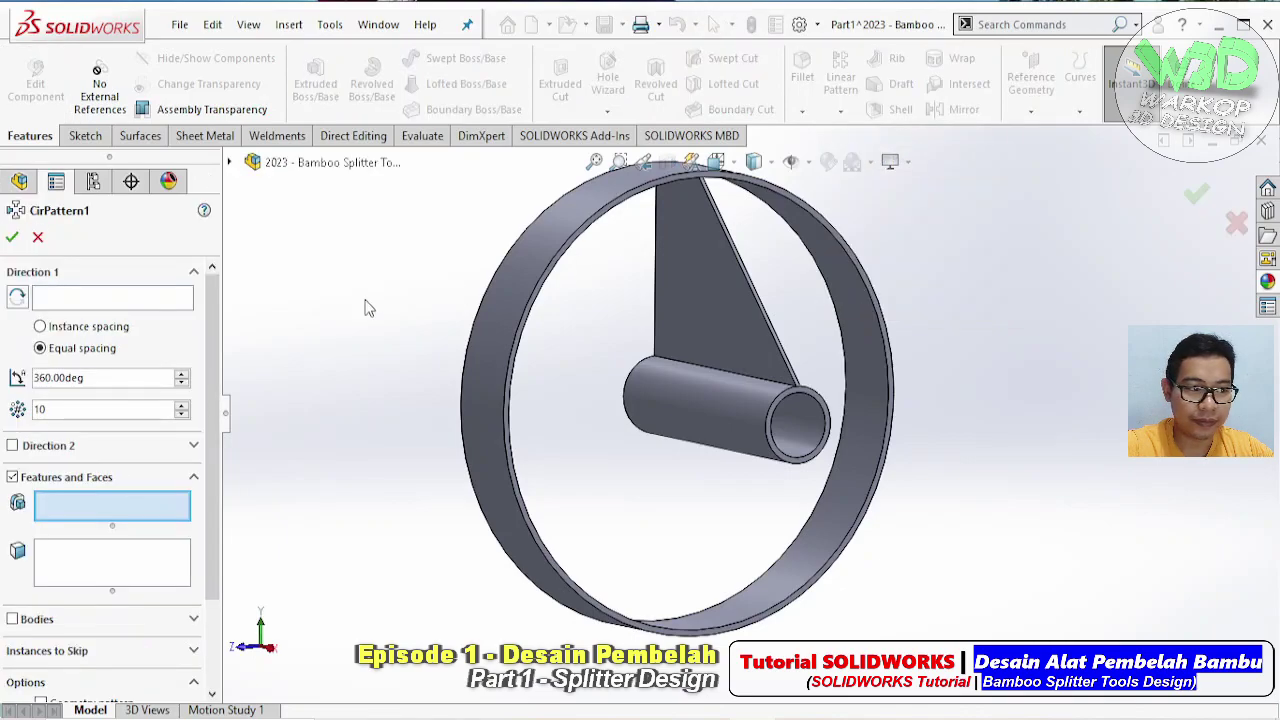
{"action": "left_click", "coordinate": [113, 302]}
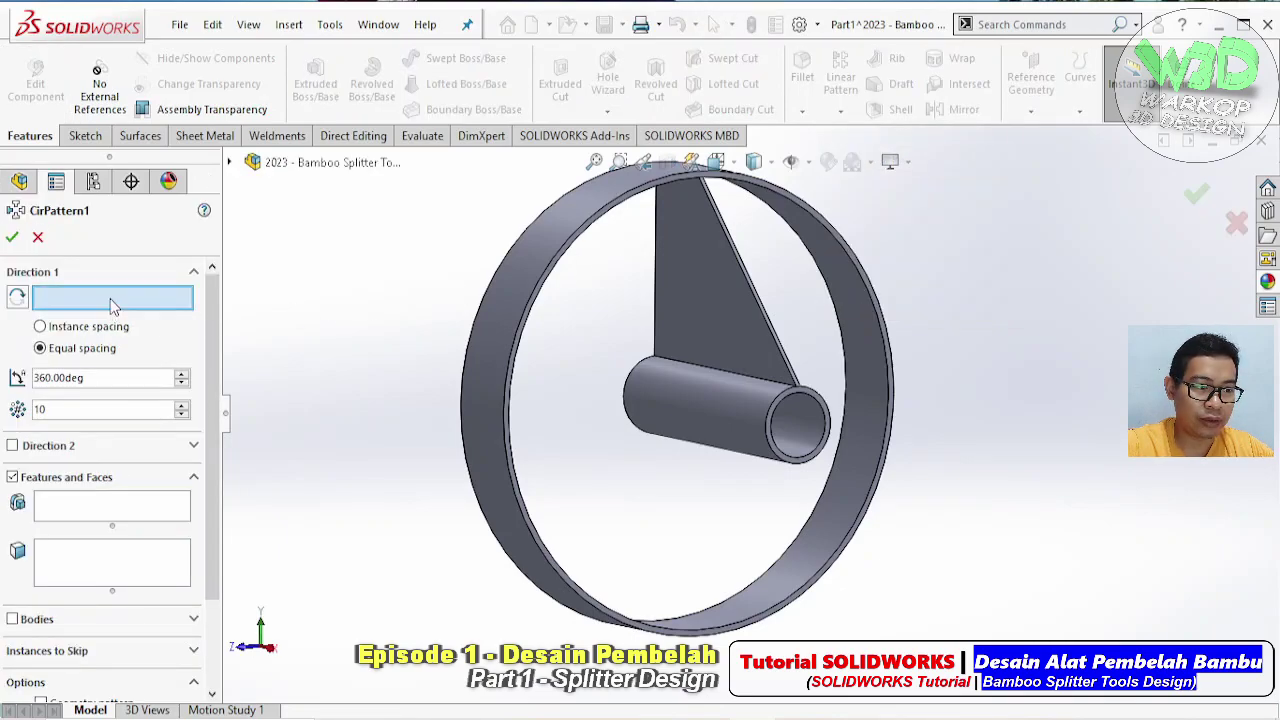
{"action": "left_click", "coordinate": [720, 407]}
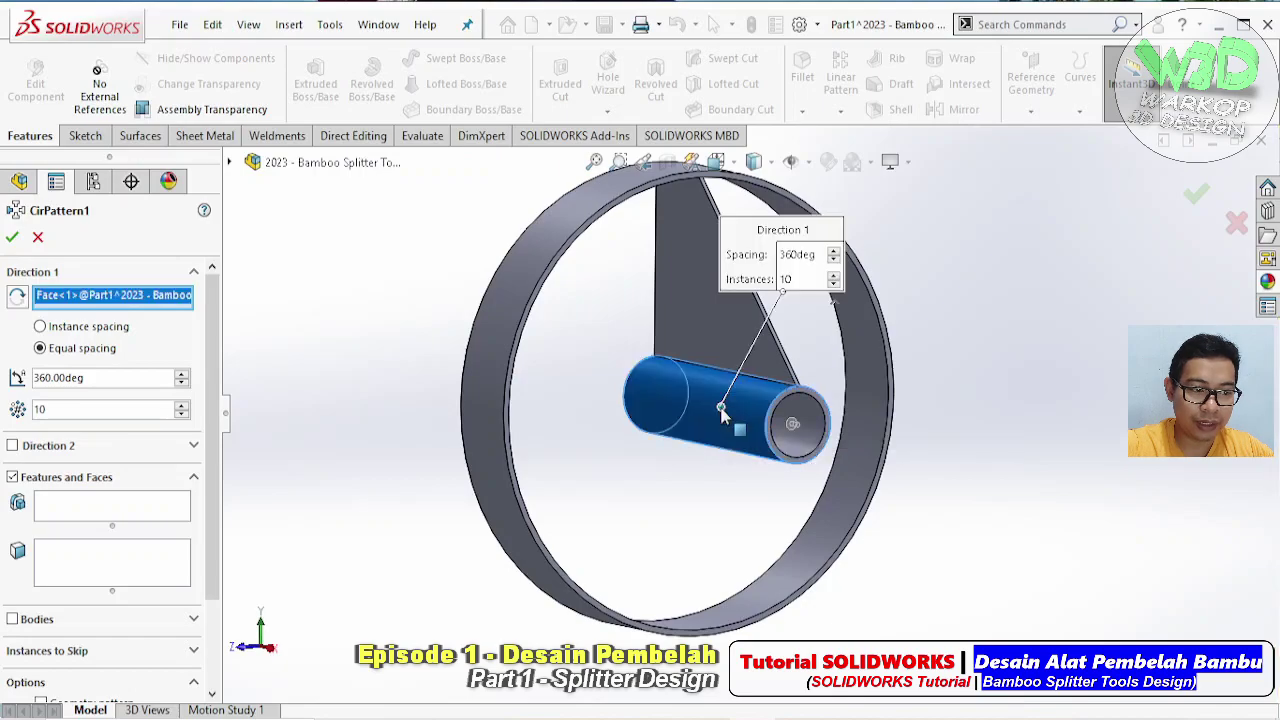
{"action": "left_click", "coordinate": [722, 415]}
{"action": "left_click", "coordinate": [518, 260]}
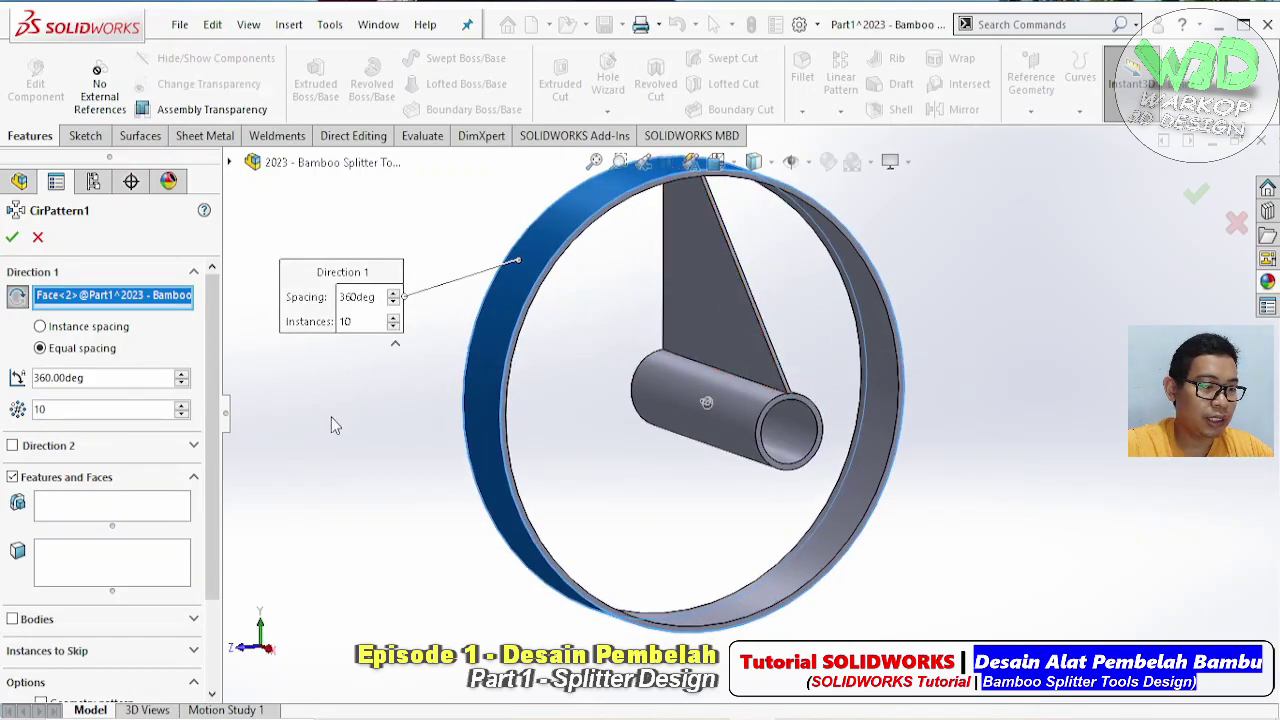
Pattern the triangular fin body in bodies mode with 12 instances
{"action": "scroll", "coordinate": [140, 545], "scroll_direction": "down", "scroll_amount": 1}
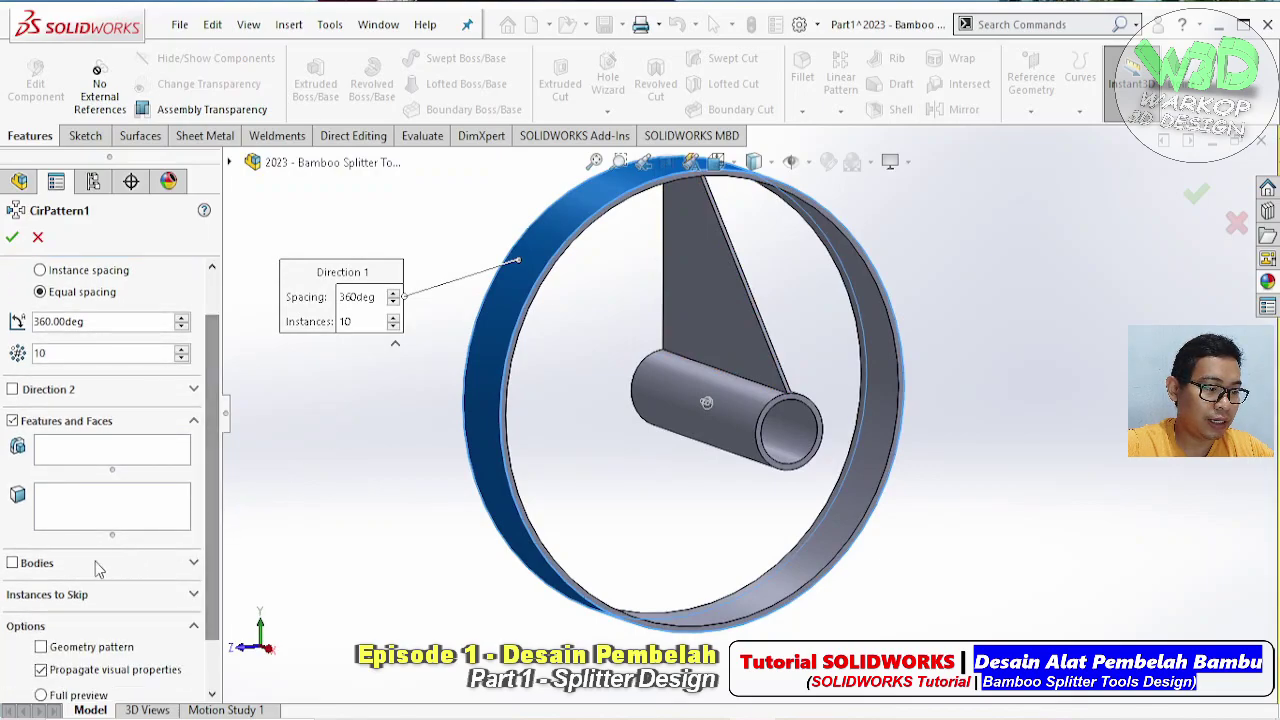
{"action": "left_click", "coordinate": [13, 564]}
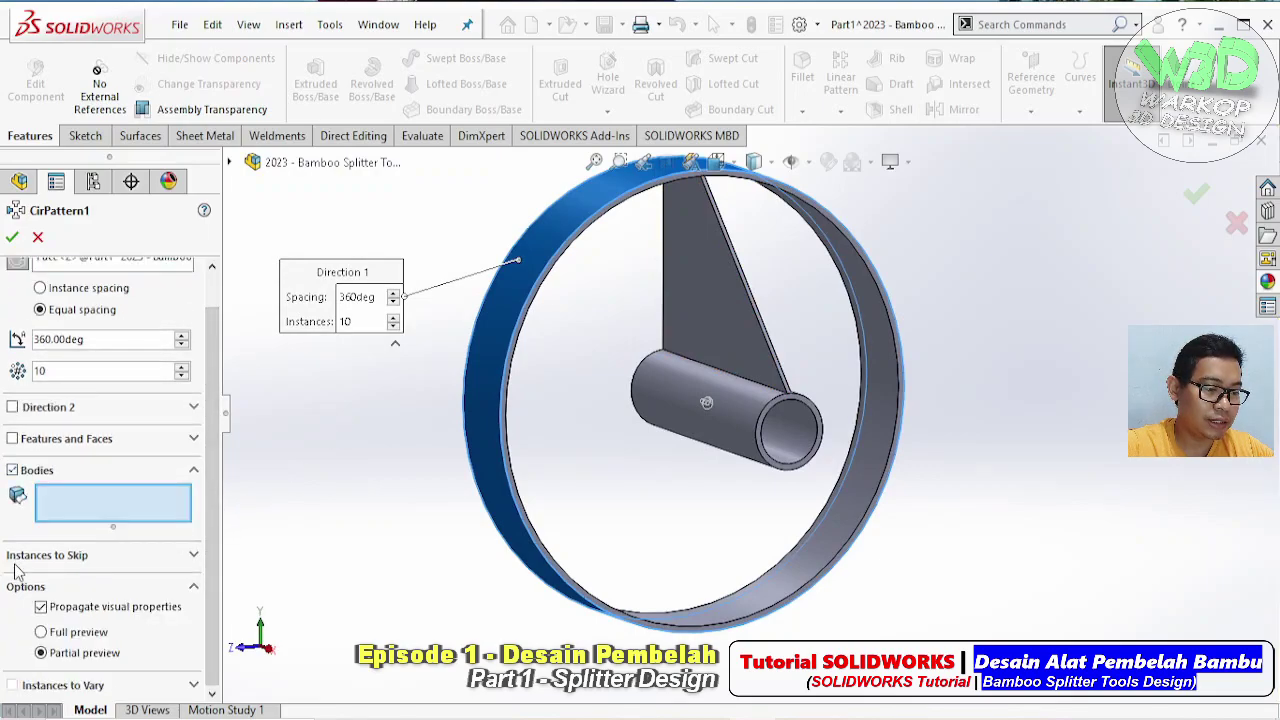
{"action": "left_click", "coordinate": [716, 269]}
{"action": "middle_click_drag", "start_coordinate": [716, 269], "coordinate": [384, 369]}
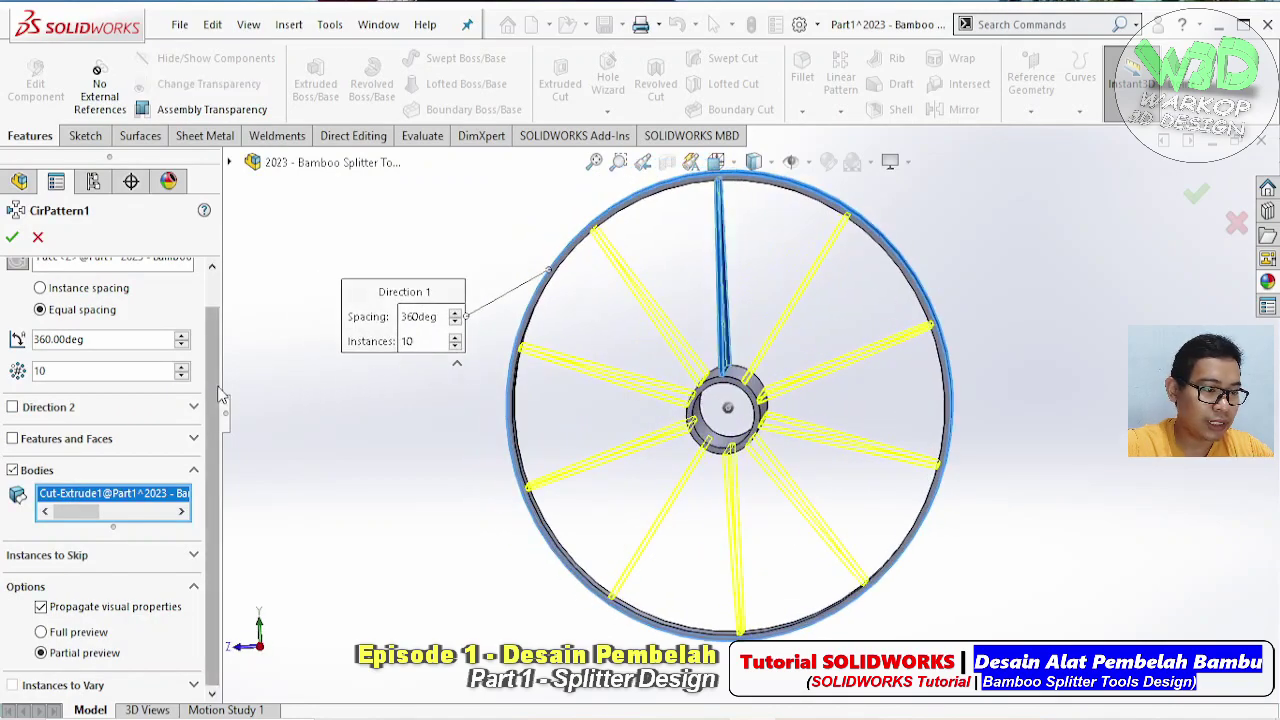
{"action": "scroll", "coordinate": [217, 378], "scroll_direction": "up", "scroll_amount": 1}
{"action": "scroll", "coordinate": [217, 378], "scroll_direction": "up", "scroll_amount": 1}
{"action": "mouse_move", "coordinate": [737, 349]}
{"action": "middle_mouse_down"}
{"action": "mouse_move", "coordinate": [737, 337]}
{"action": "mouse_move", "coordinate": [640, 320]}
{"action": "middle_mouse_up"}
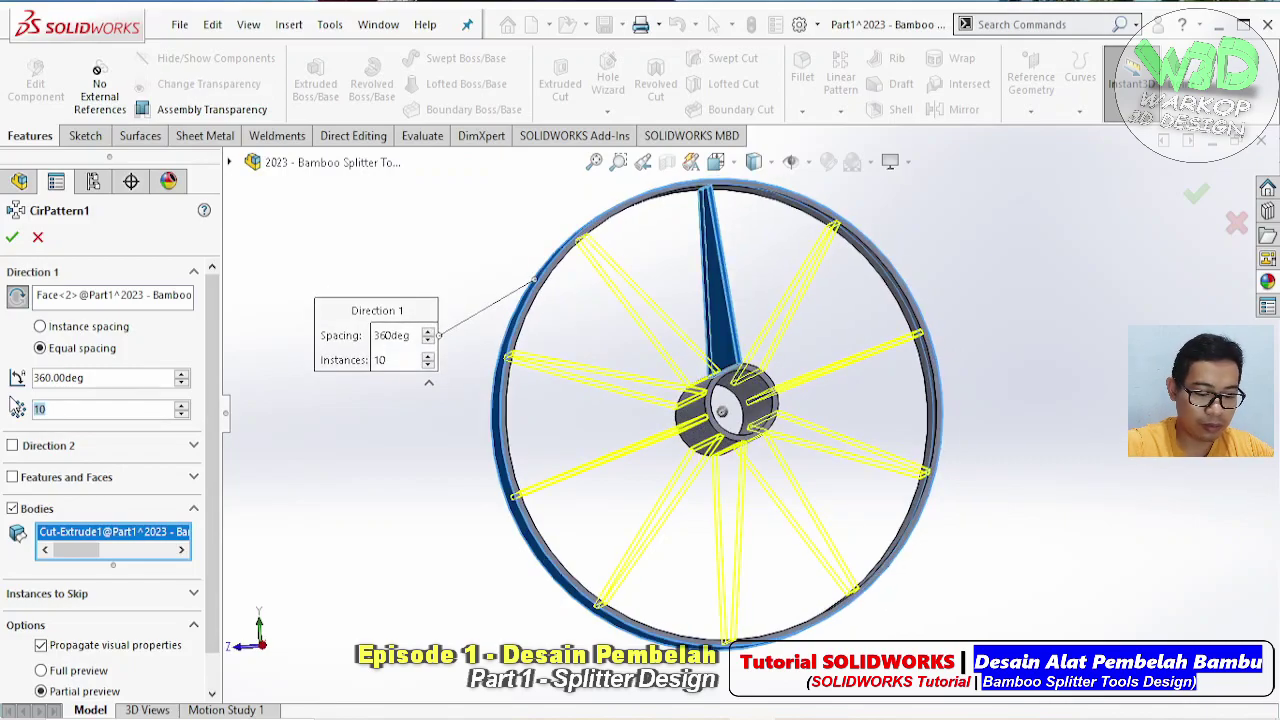
{"action": "type", "text": "12"}
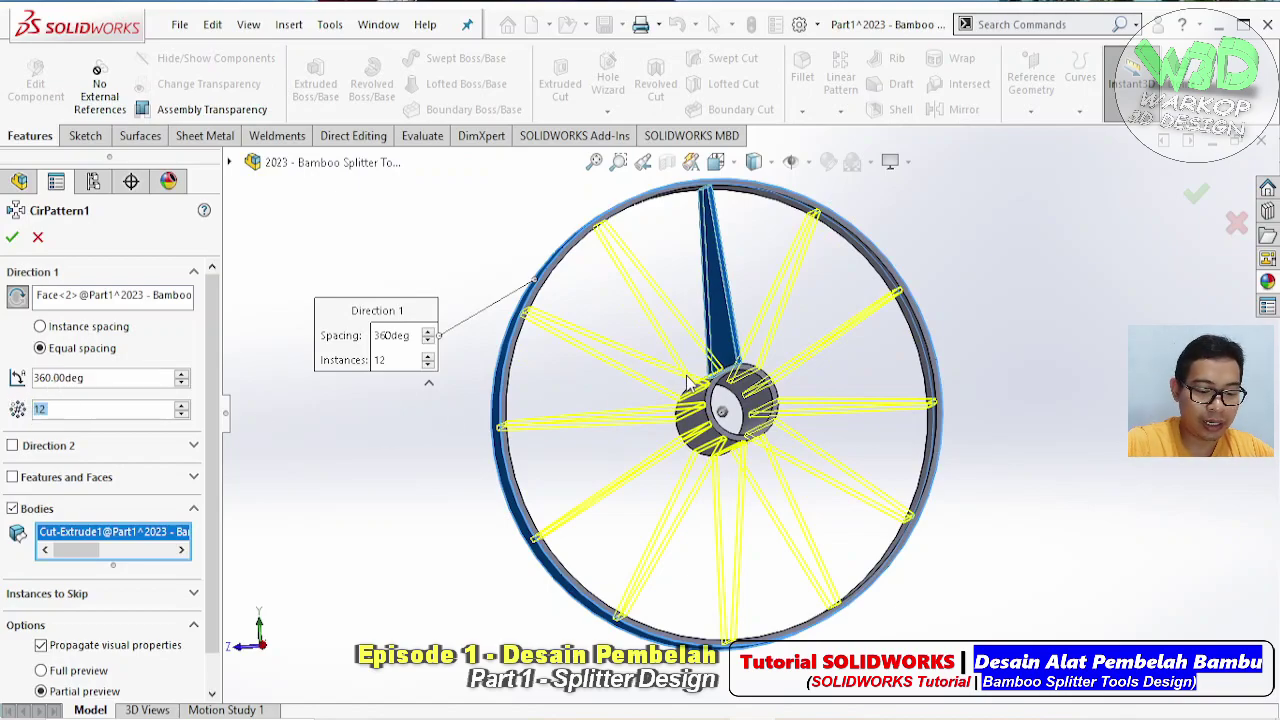
{"action": "type", "text": "6"}
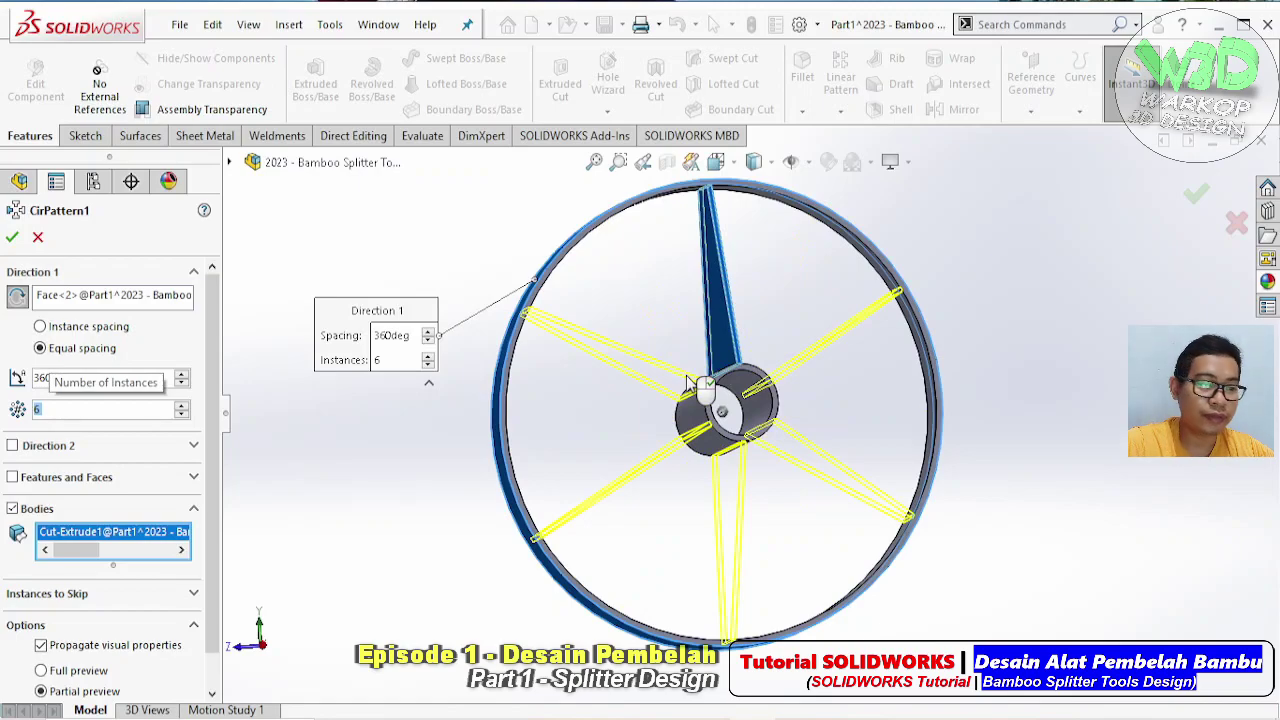
{"action": "left_click", "coordinate": [70, 407]}
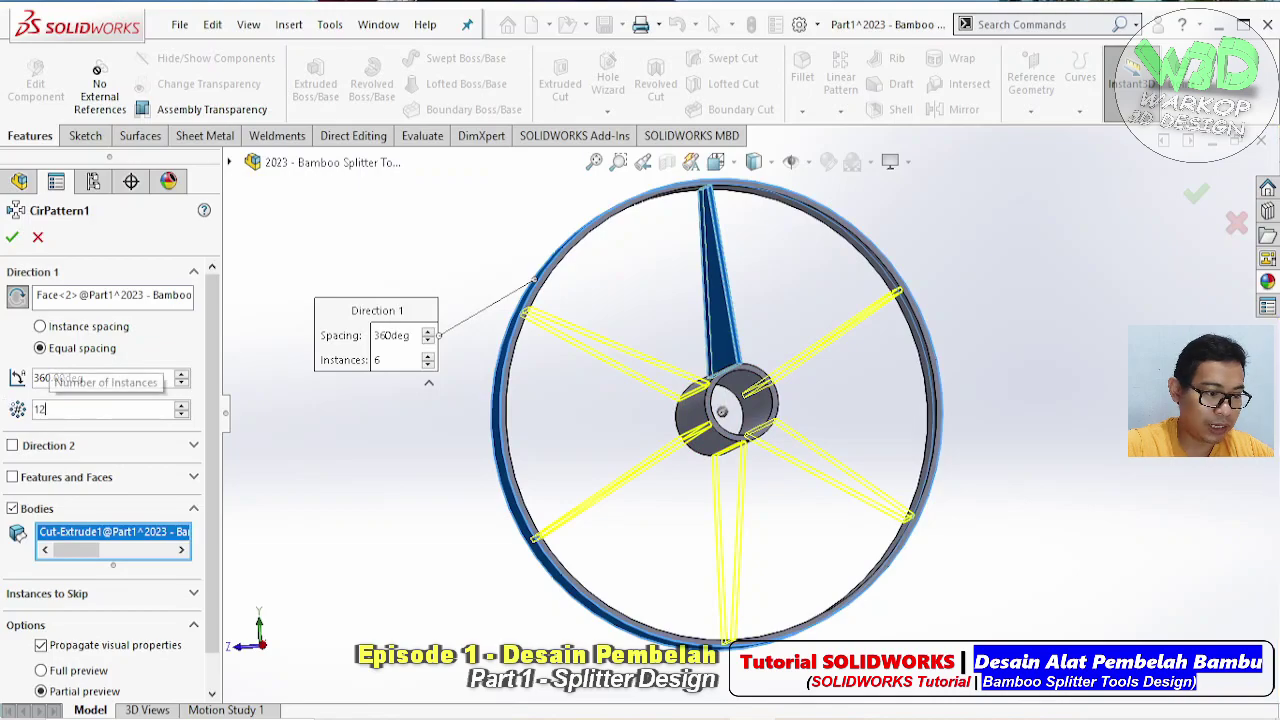
{"action": "type", "text": "12"}
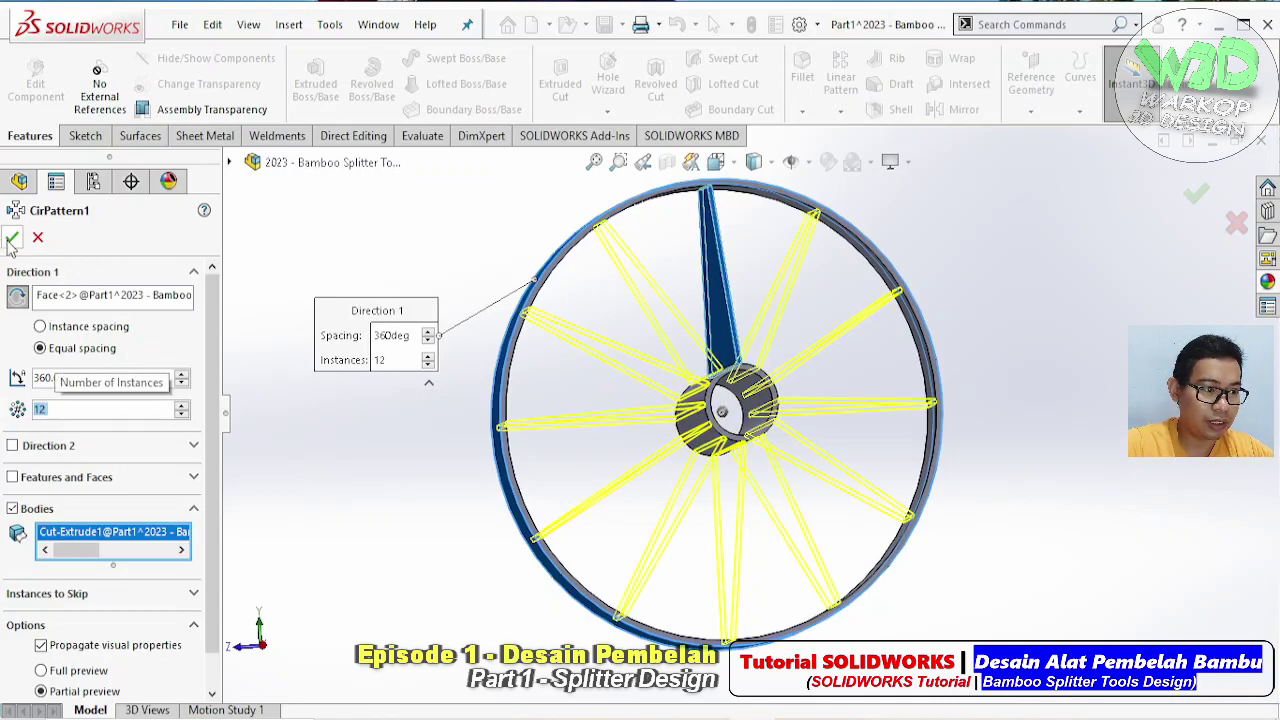
Apply the 12-instance circular pattern and inspect the finished wheel from several angles
{"action": "left_click", "coordinate": [12, 238]}
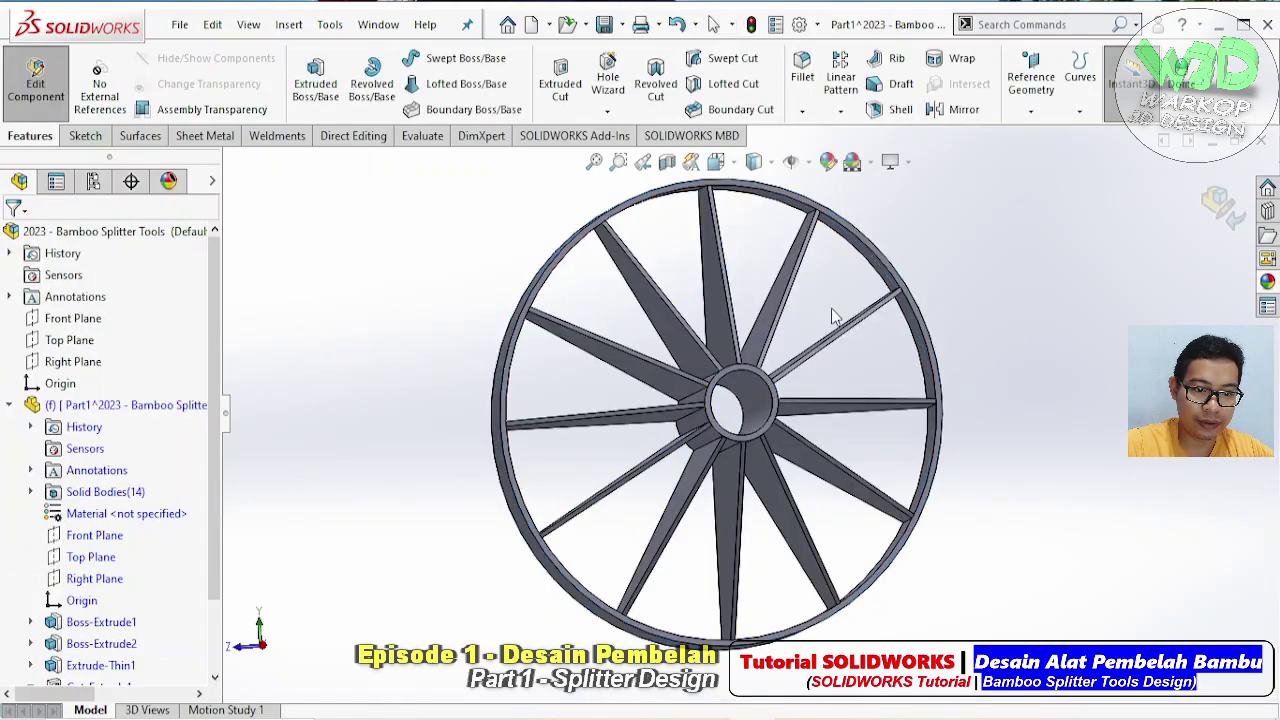
{"action": "mouse_move", "coordinate": [831, 308]}
{"action": "middle_mouse_down"}
{"action": "mouse_move", "coordinate": [1017, 310]}
{"action": "mouse_move", "coordinate": [1037, 323]}
{"action": "middle_mouse_up"}
{"action": "key", "text": "f"}
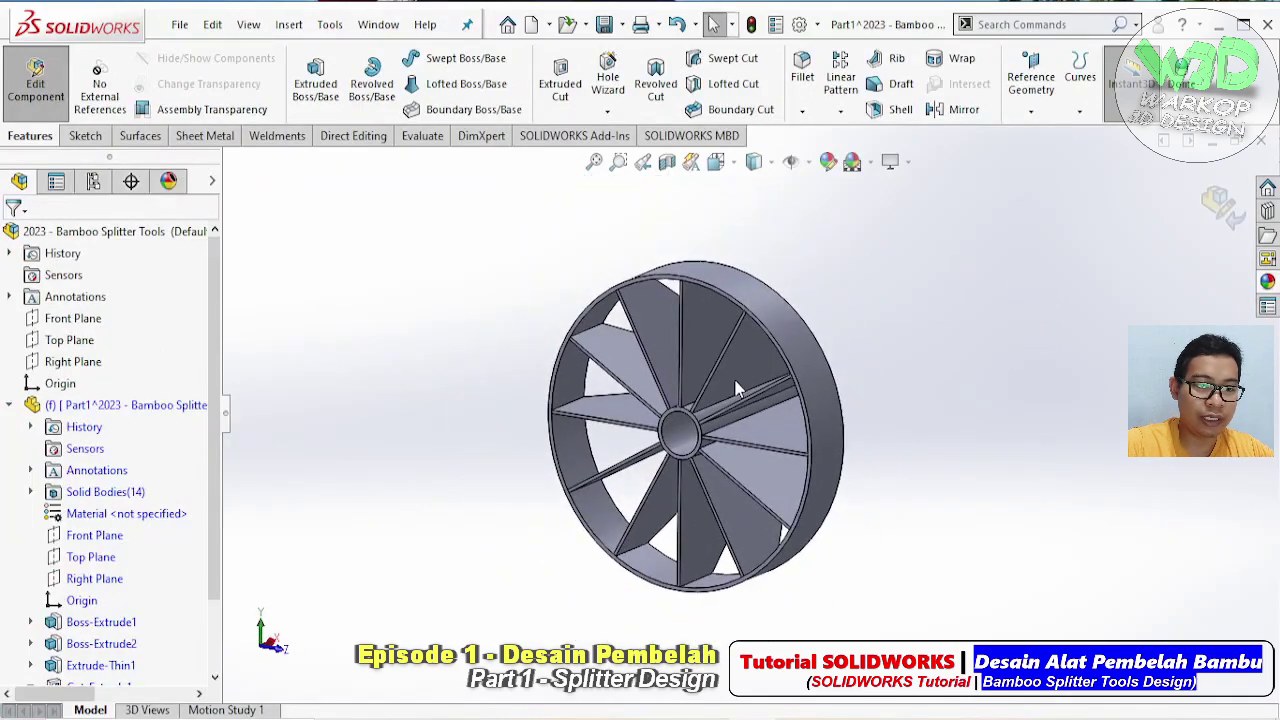
{"action": "middle_click_drag", "start_coordinate": [860, 334], "coordinate": [586, 386]}
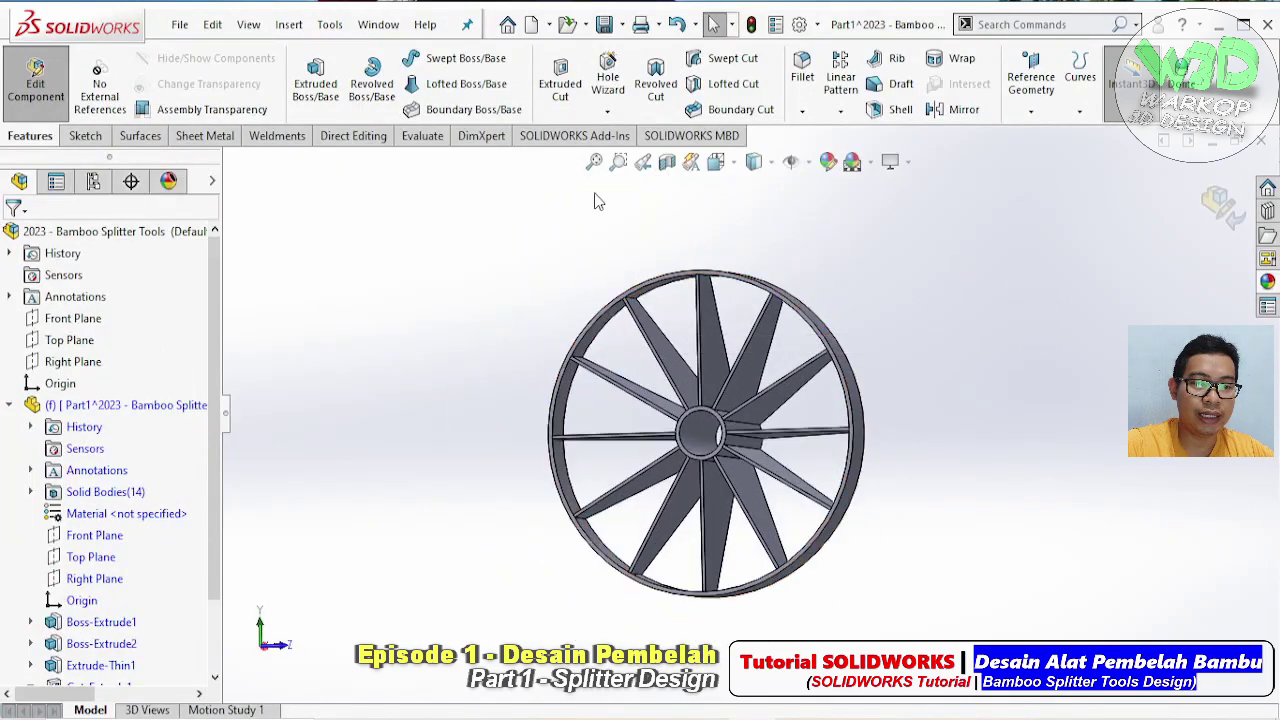
{"action": "middle_click_drag", "start_coordinate": [594, 200], "coordinate": [795, 311]}
{"action": "scroll", "coordinate": [684, 334], "scroll_direction": "down", "scroll_amount": 5}
{"action": "scroll", "coordinate": [685, 303], "scroll_direction": "down", "scroll_amount": 4}
{"action": "left_click", "coordinate": [686, 296]}
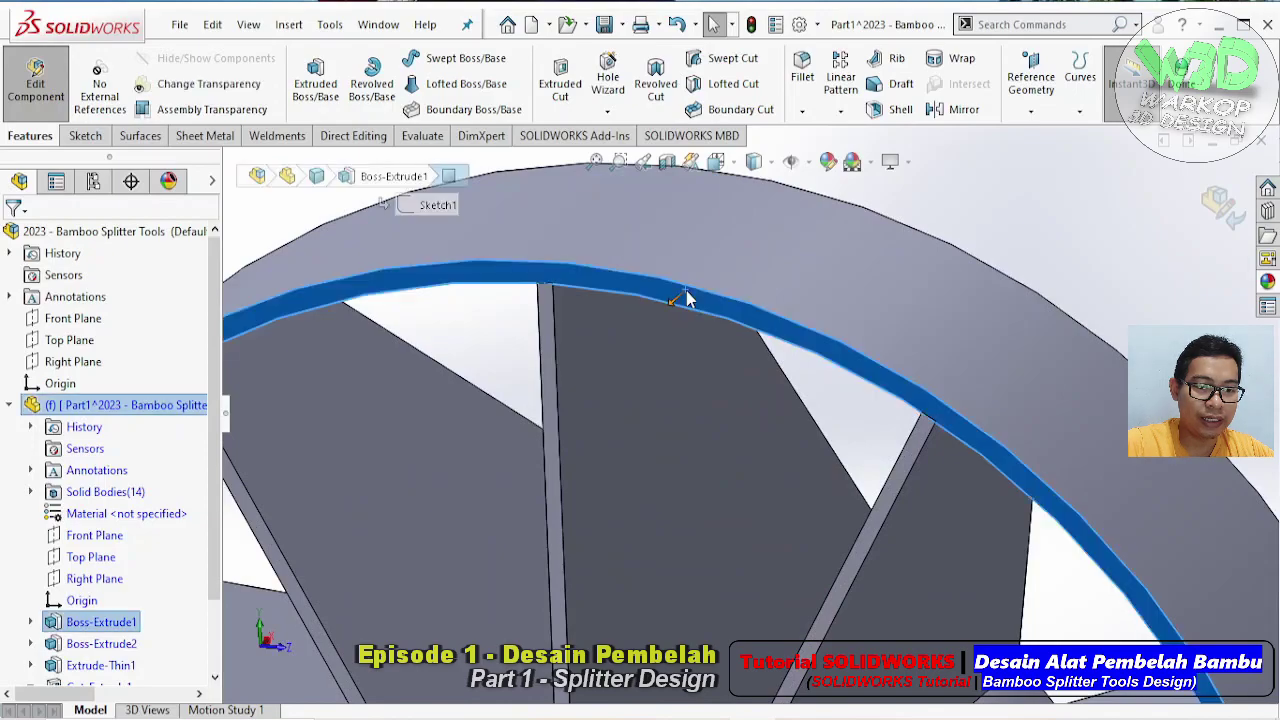
Start a sketch on the rim face with a vertical centerline up from the origin
{"action": "left_click", "coordinate": [775, 231]}
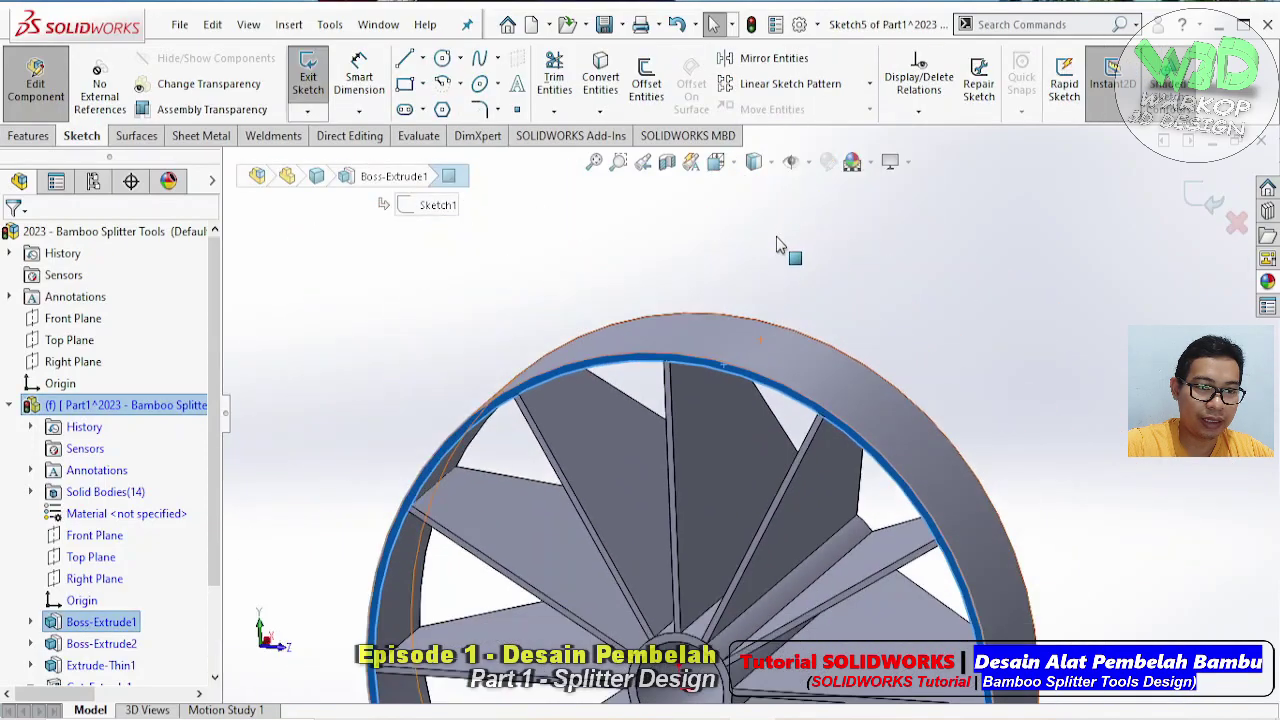
{"action": "left_click", "coordinate": [422, 58]}
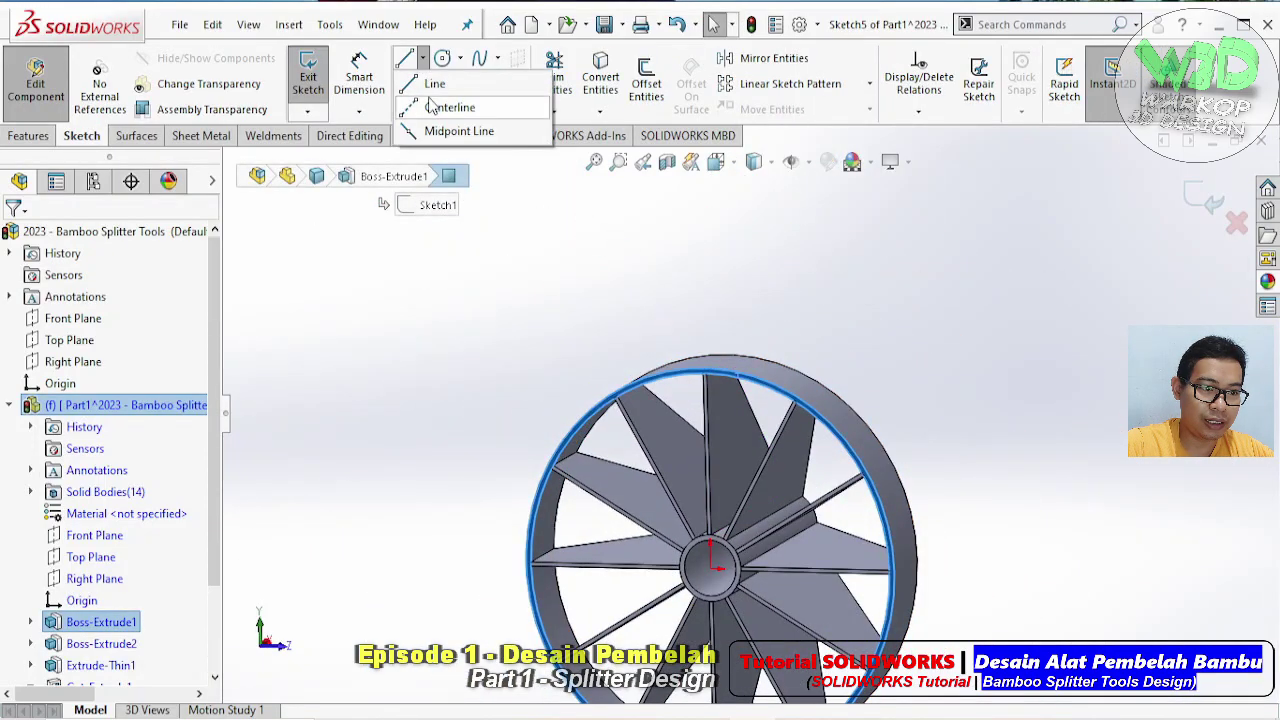
{"action": "left_click", "coordinate": [450, 106]}
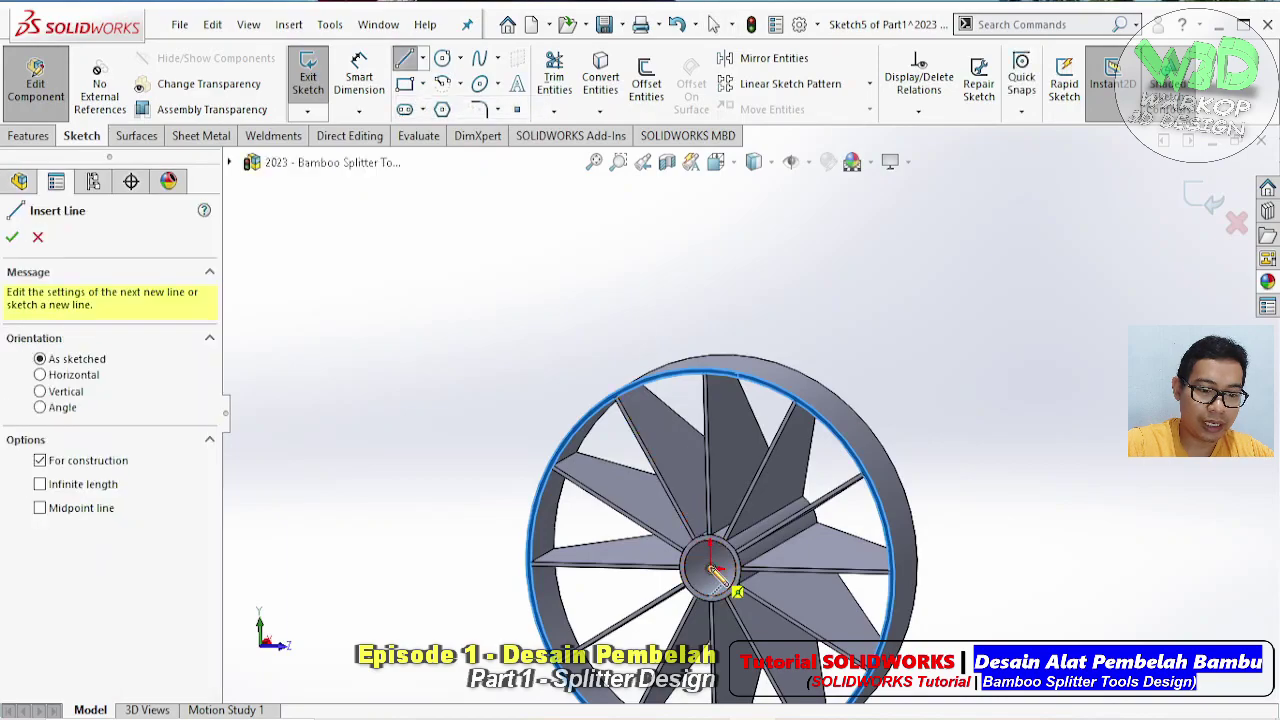
{"action": "left_click", "coordinate": [710, 568]}
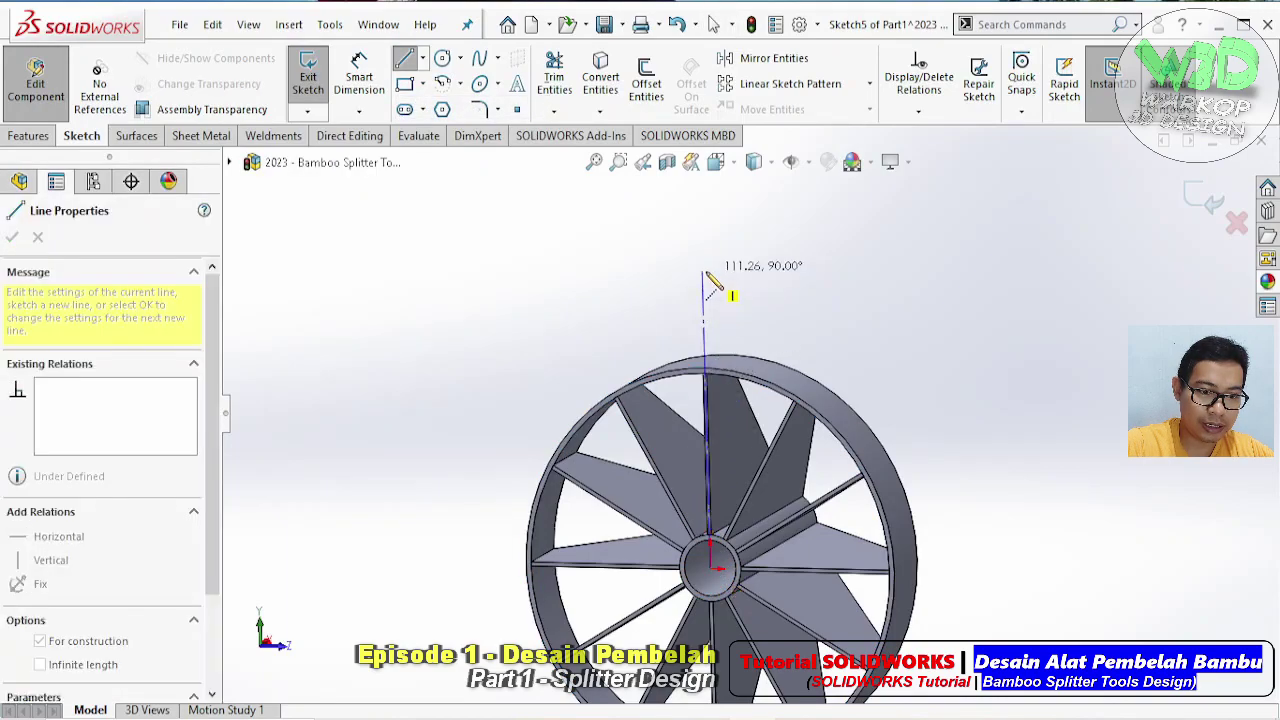
{"action": "left_click", "coordinate": [703, 272]}
{"action": "key", "text": "Escape"}
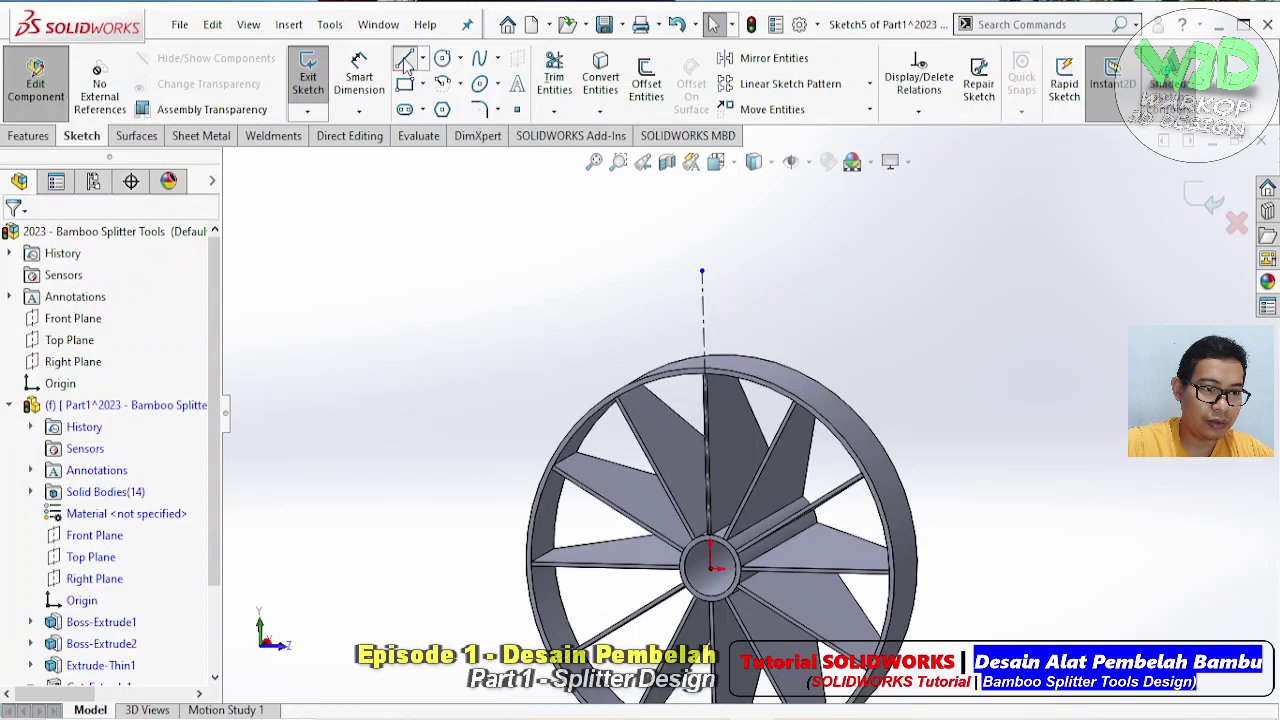
Draw the three-line handle outline: left leg, top line and right leg above the wheel
{"action": "left_click", "coordinate": [405, 62]}
{"action": "left_click", "coordinate": [560, 298]}
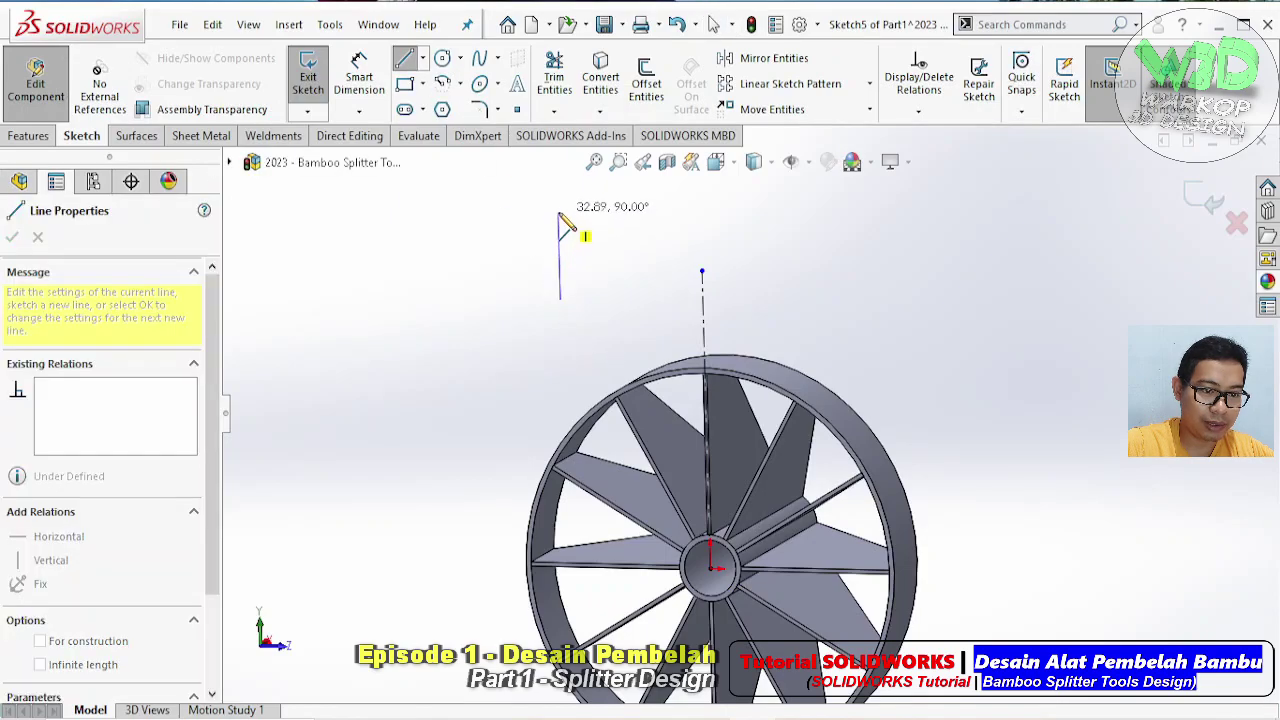
{"action": "left_click", "coordinate": [559, 212]}
{"action": "left_click", "coordinate": [754, 213]}
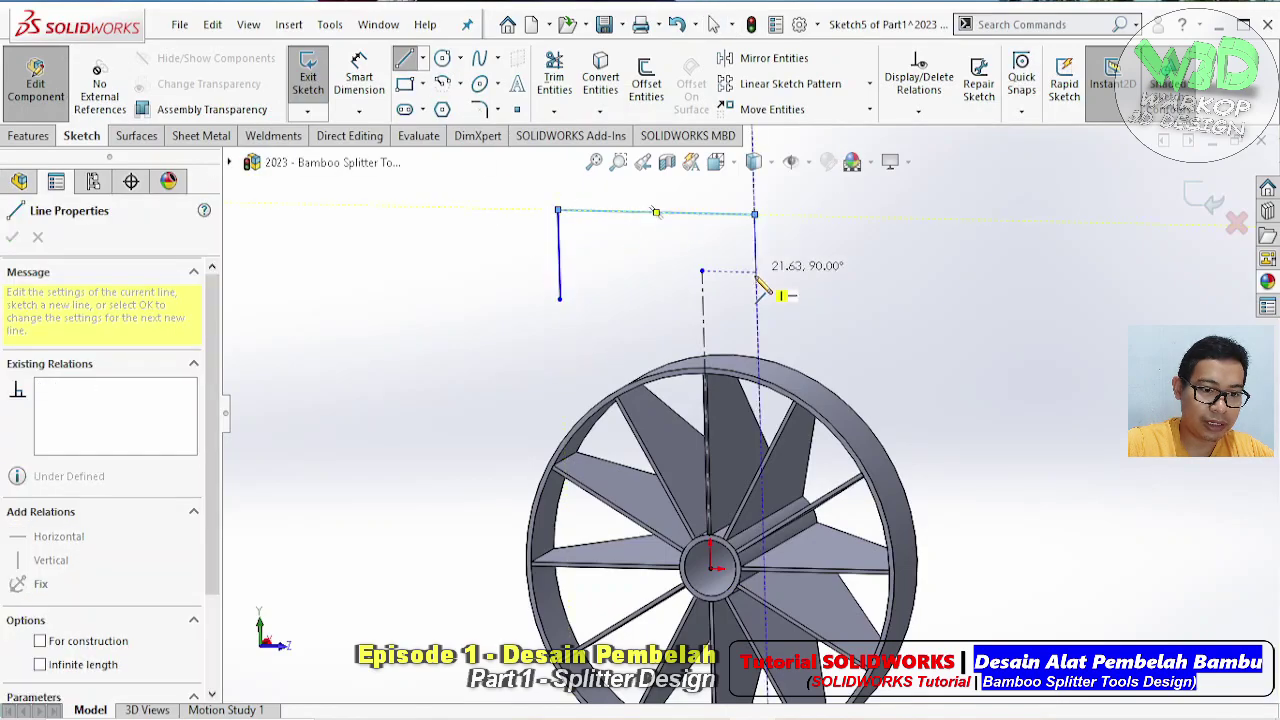
{"action": "left_click", "coordinate": [756, 280]}
{"action": "key", "text": "Escape"}
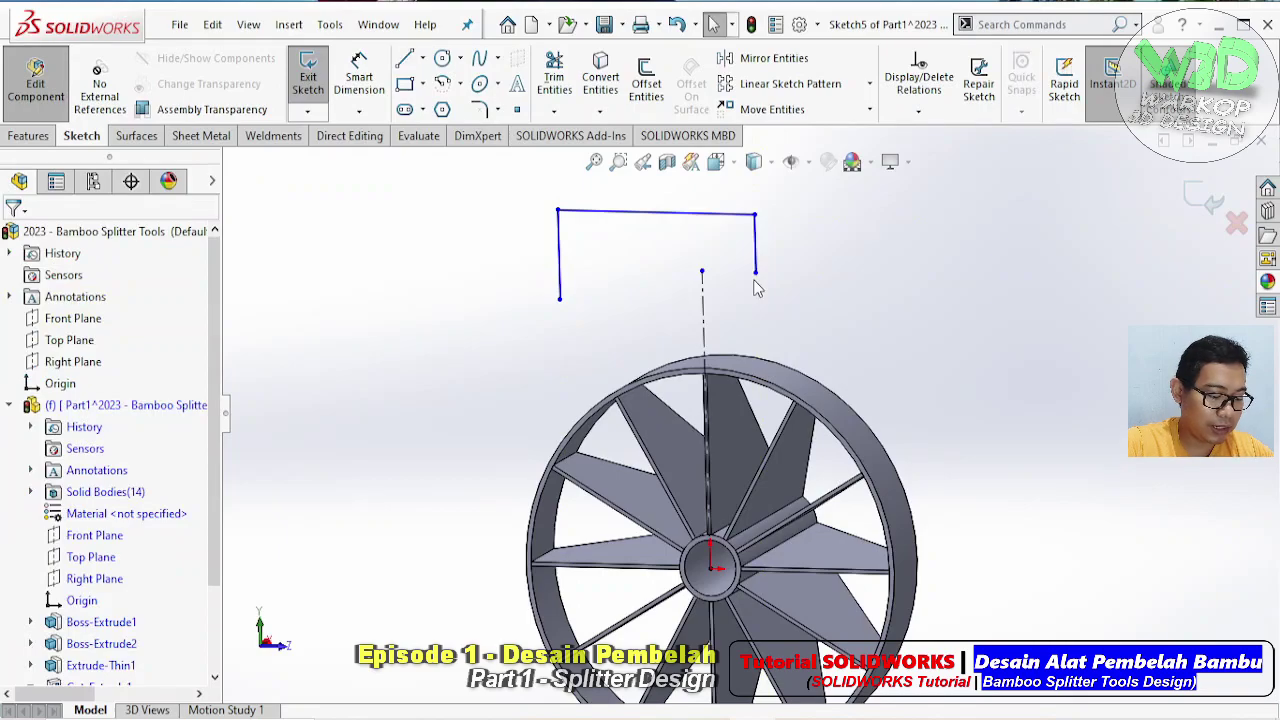
Add a Midpoint relation centring the top line on the centerline's upper end
{"action": "left_click", "coordinate": [704, 216]}
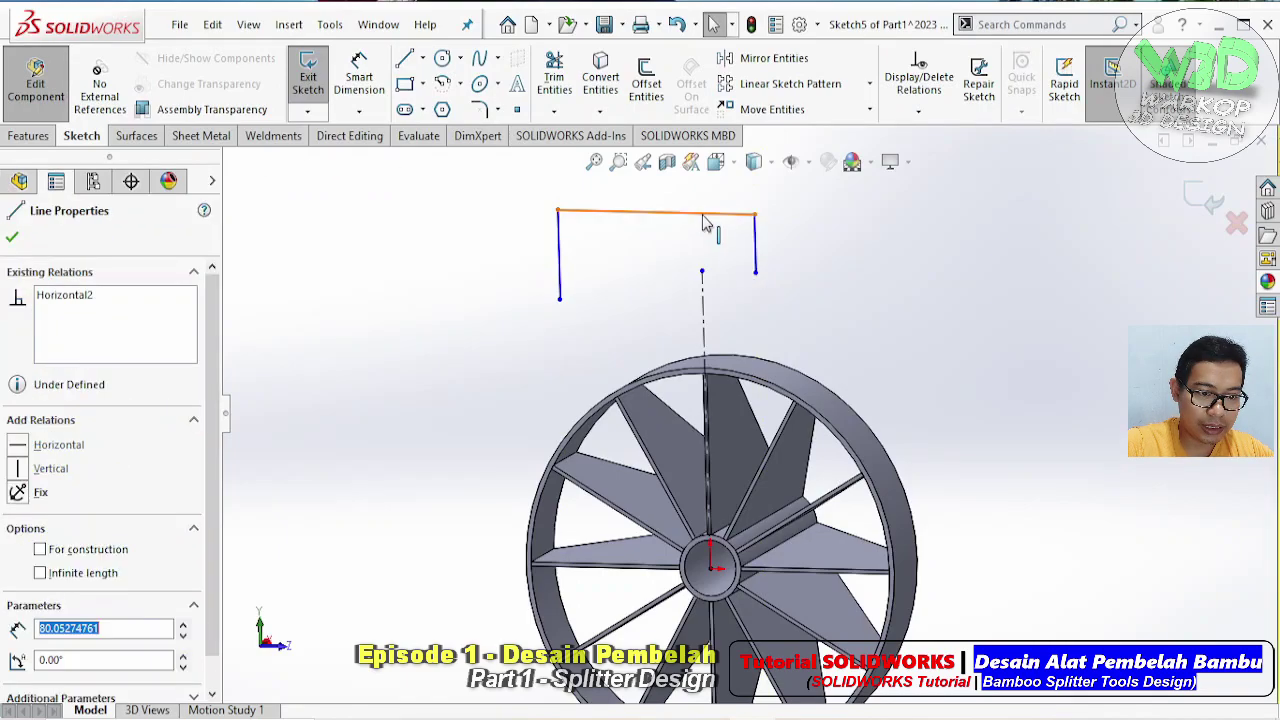
{"action": "left_click", "coordinate": [703, 272], "text": "ctrl"}
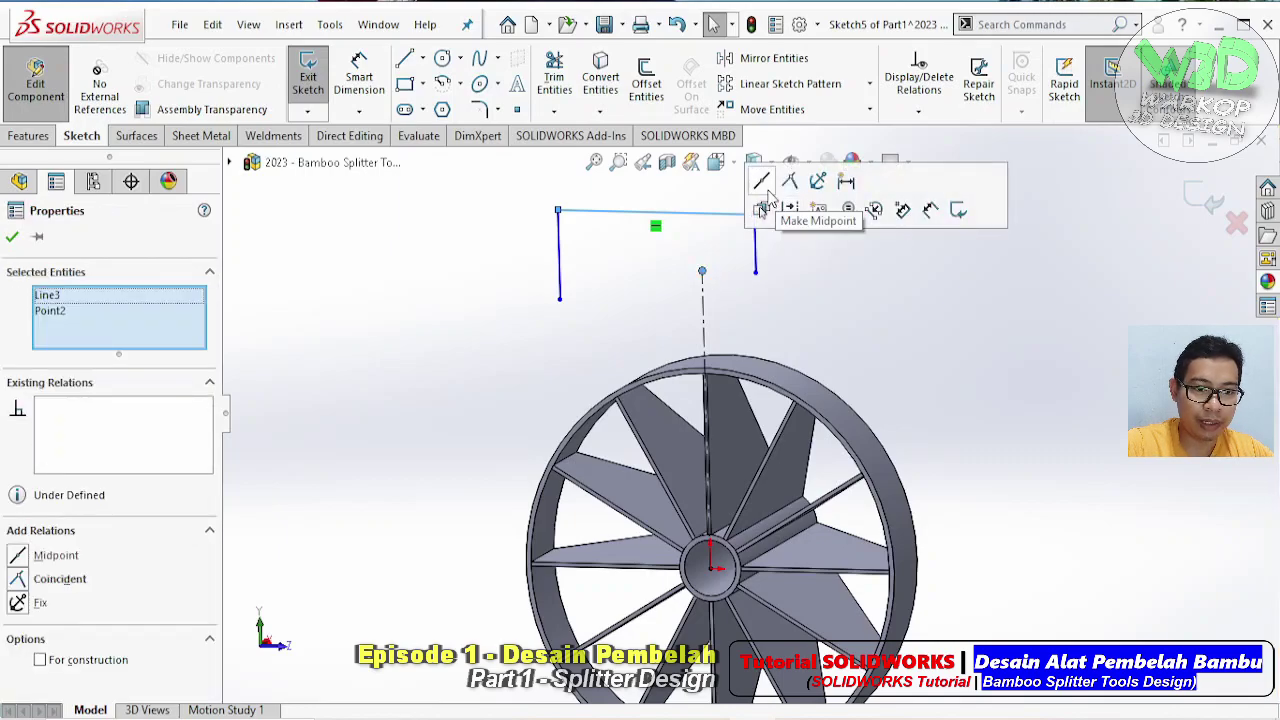
{"action": "left_click", "coordinate": [765, 203]}
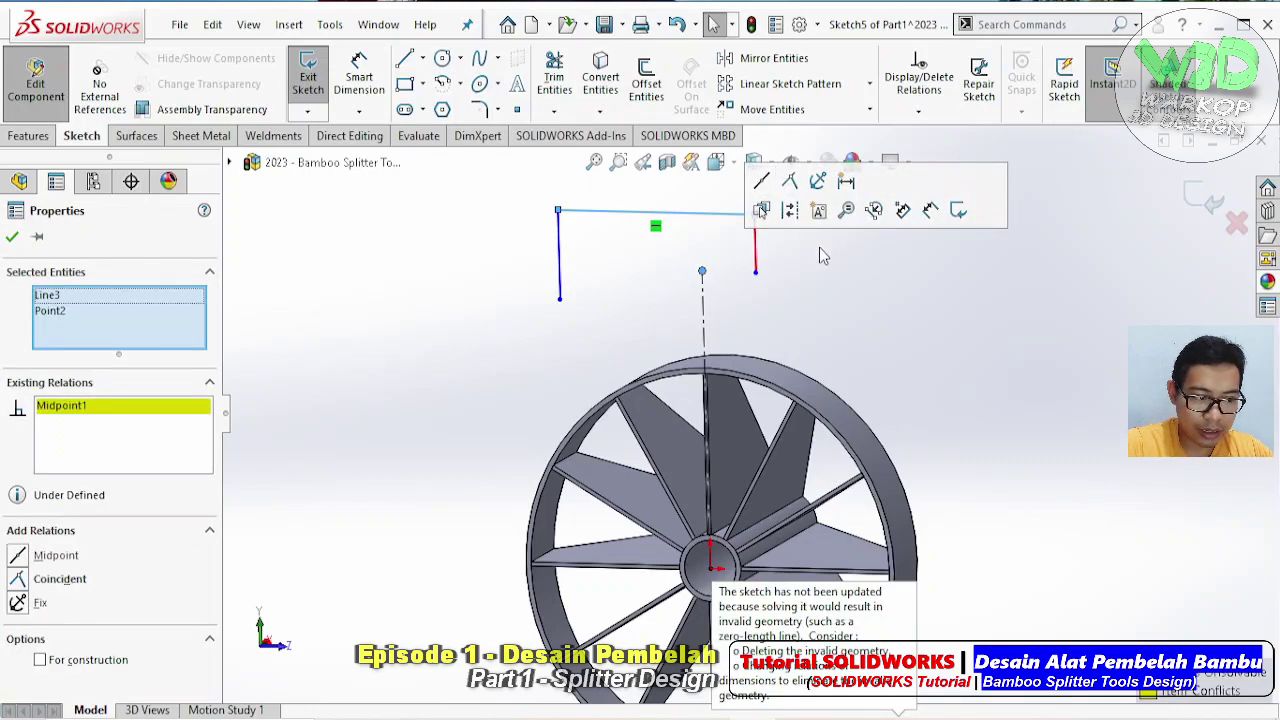
{"action": "left_click", "coordinate": [842, 275]}
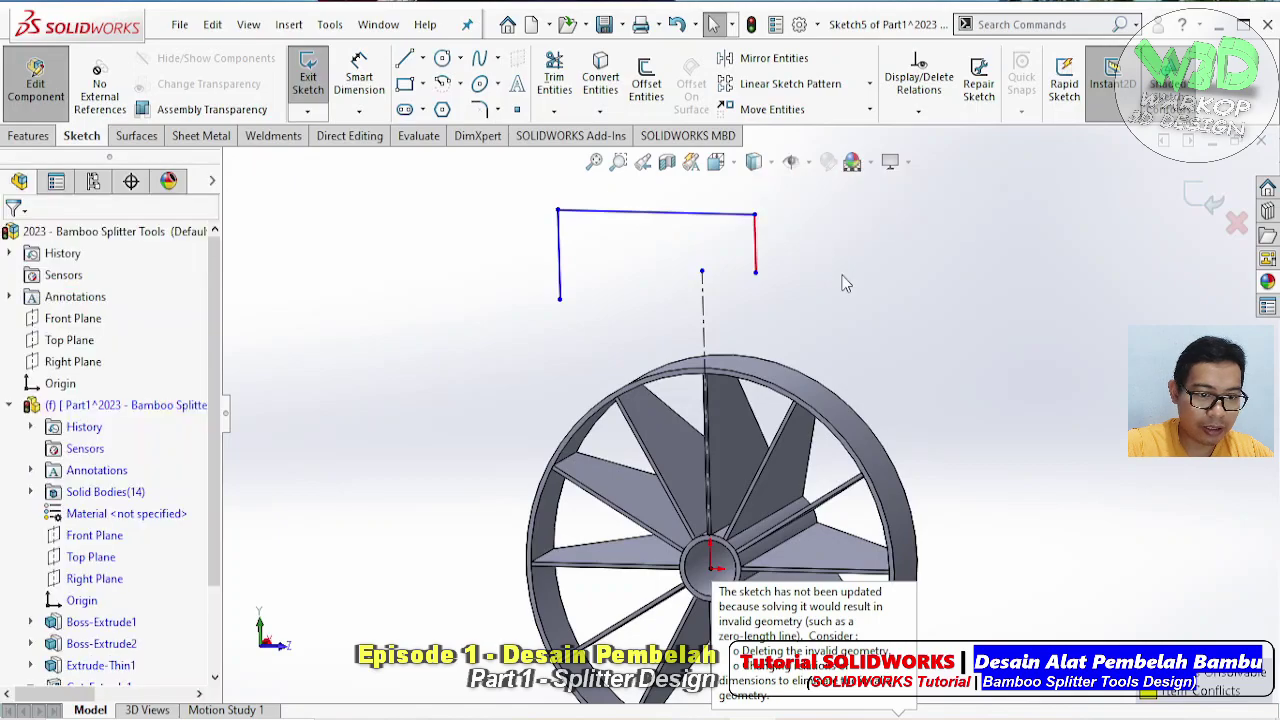
{"action": "left_click", "coordinate": [758, 252]}
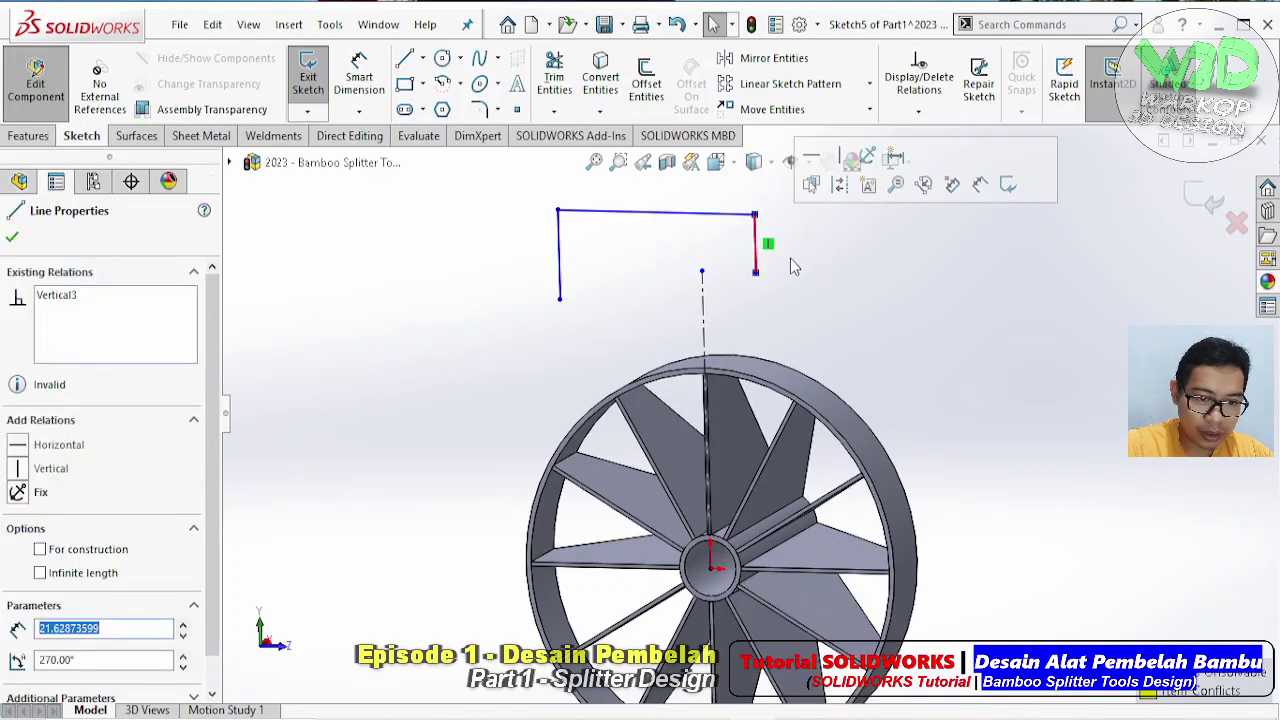
{"action": "scroll", "coordinate": [790, 258], "scroll_direction": "down", "scroll_amount": 2}
{"action": "left_click", "coordinate": [891, 300]}
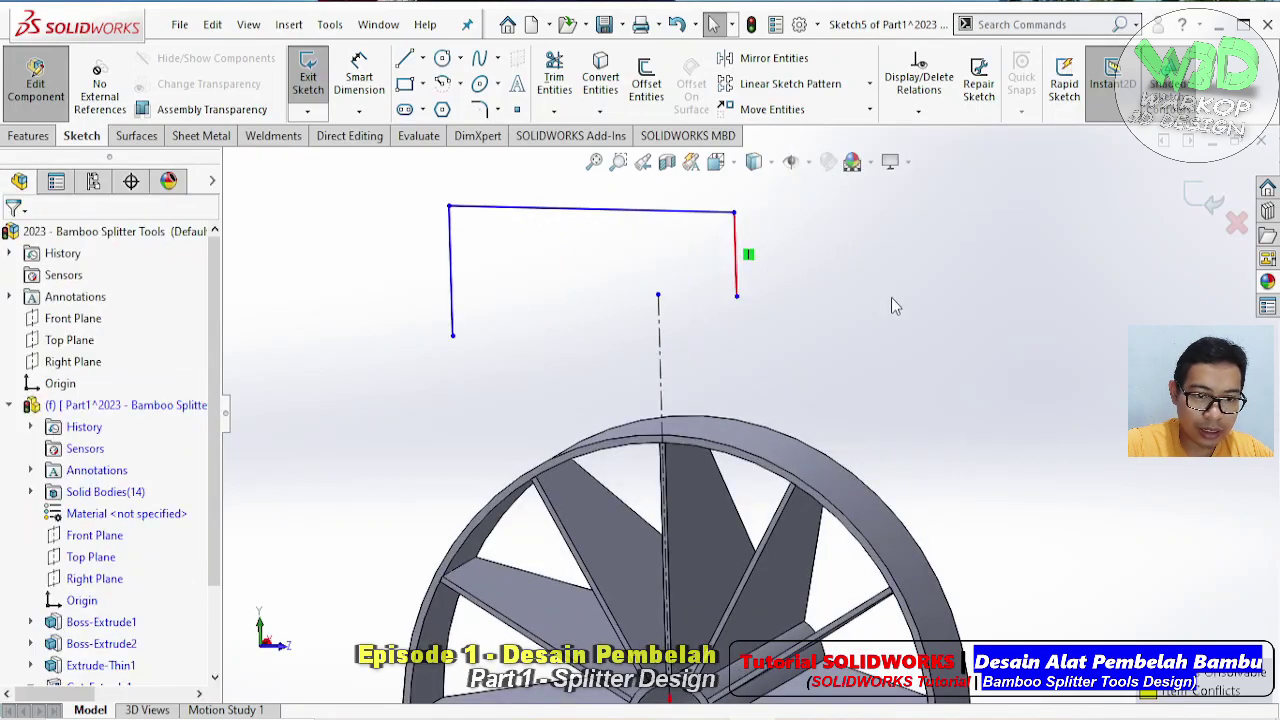
Review the conflicting sketch relations, then delete the invalid right vertical line
{"action": "left_click", "coordinate": [918, 80]}
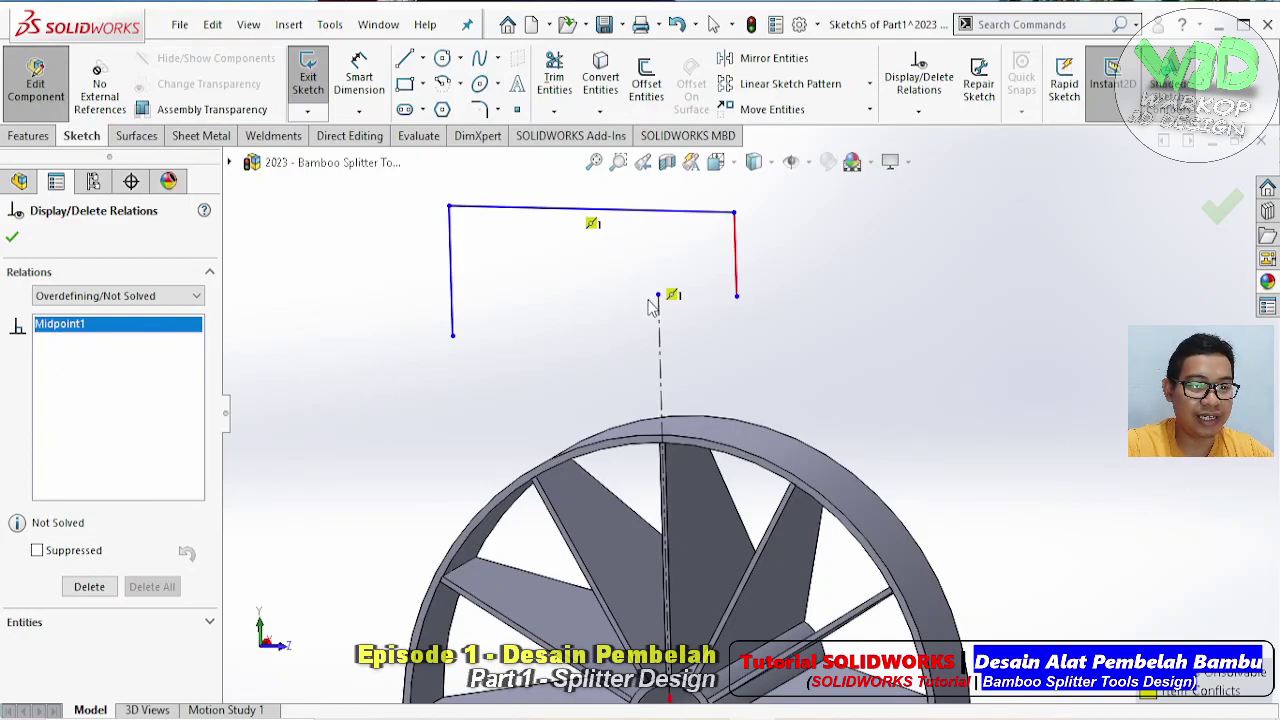
{"action": "left_click", "coordinate": [13, 241]}
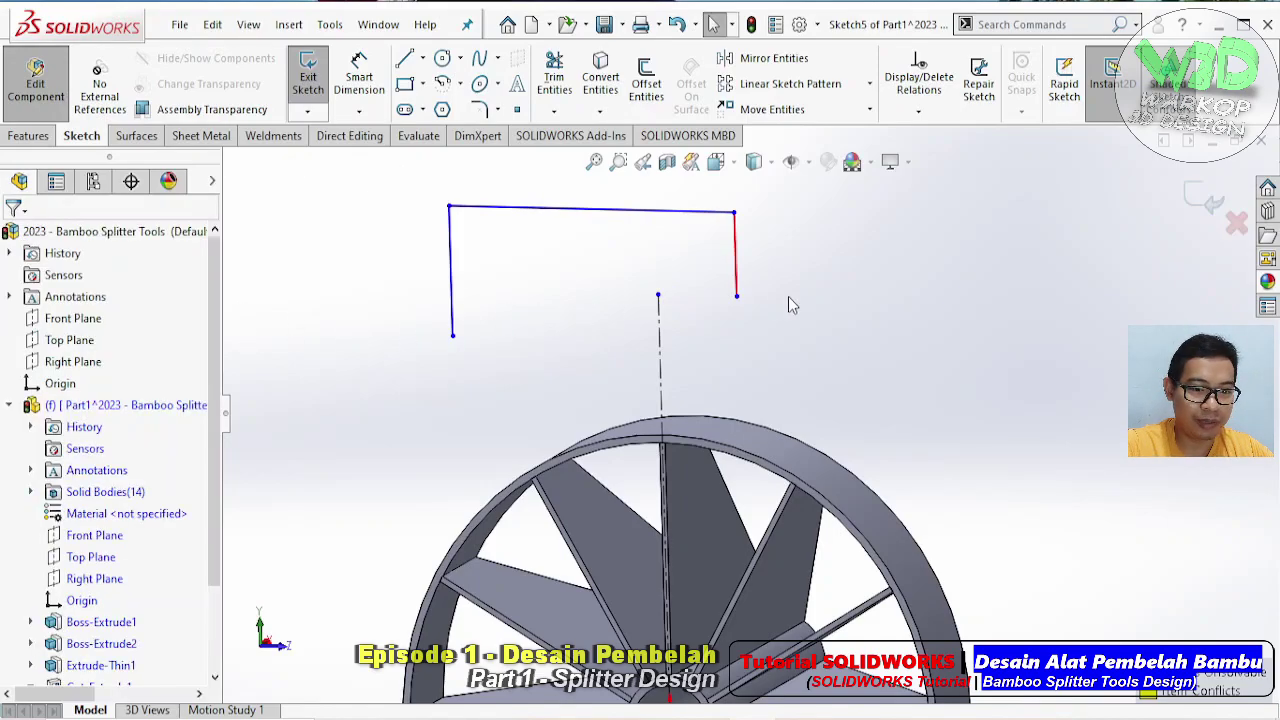
{"action": "right_click", "coordinate": [735, 262]}
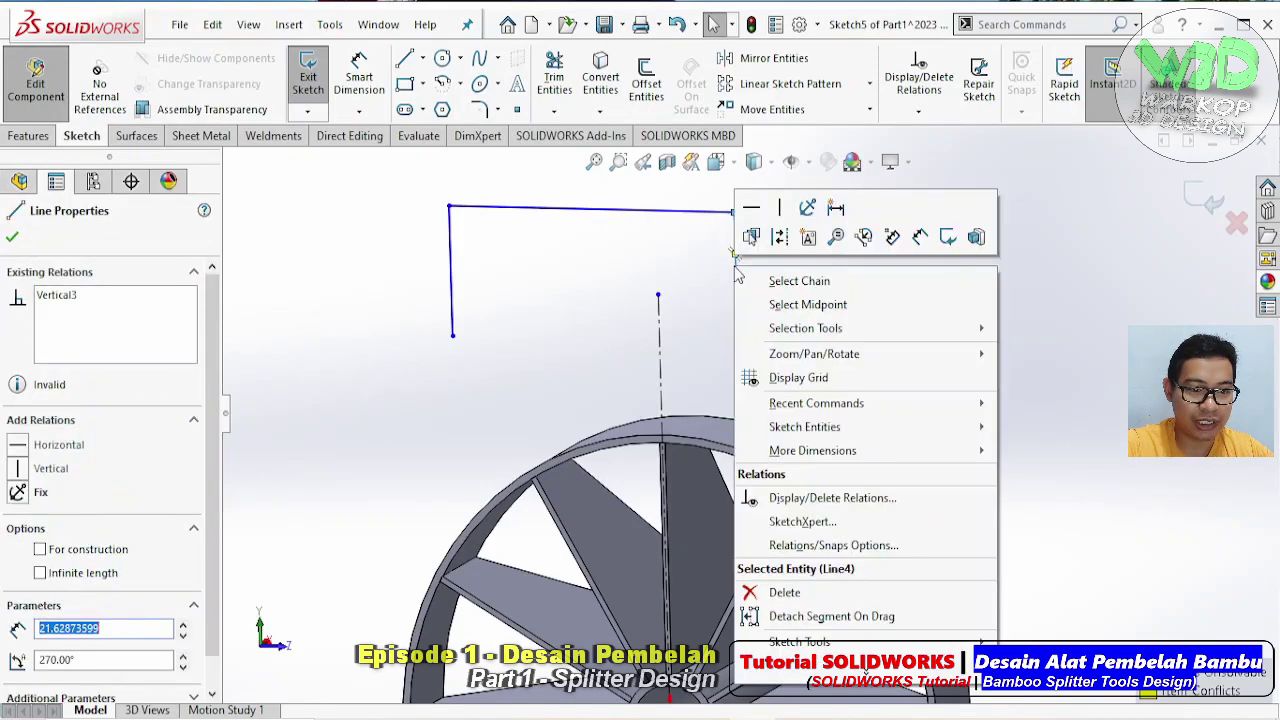
{"action": "left_click", "coordinate": [785, 592]}
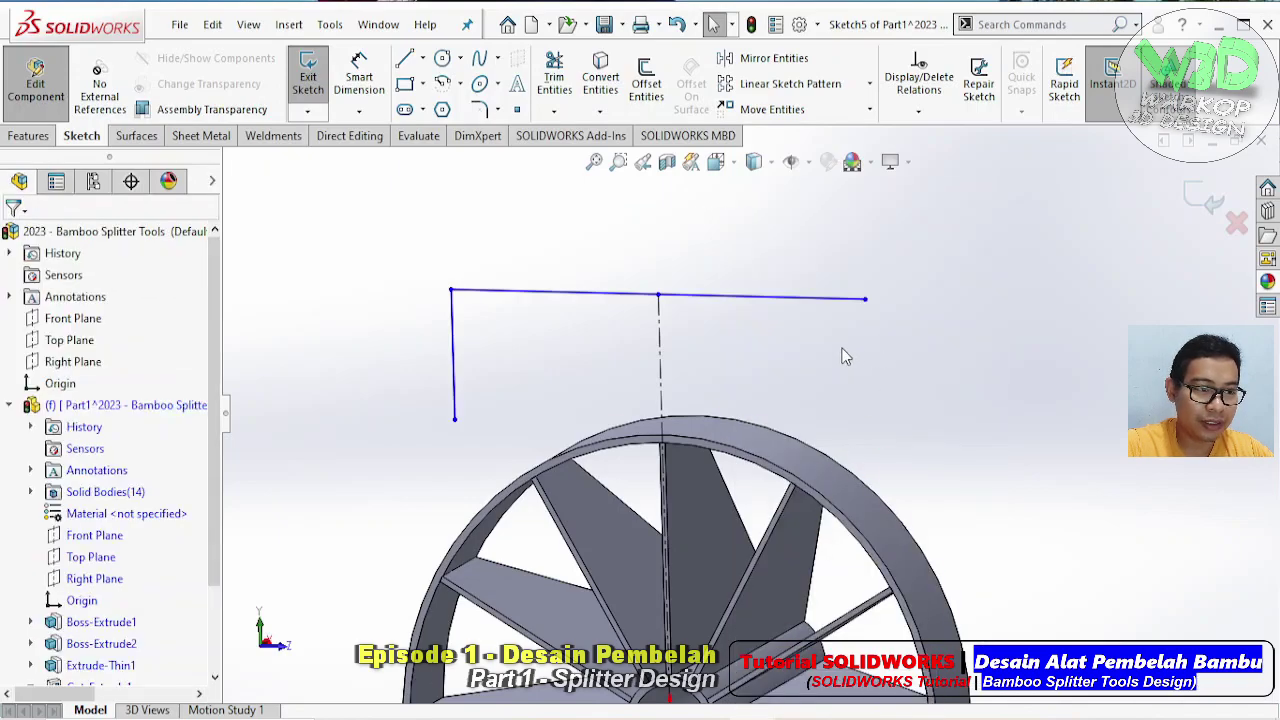
Draw a new right leg down from the top line's right end
{"action": "left_click", "coordinate": [404, 58]}
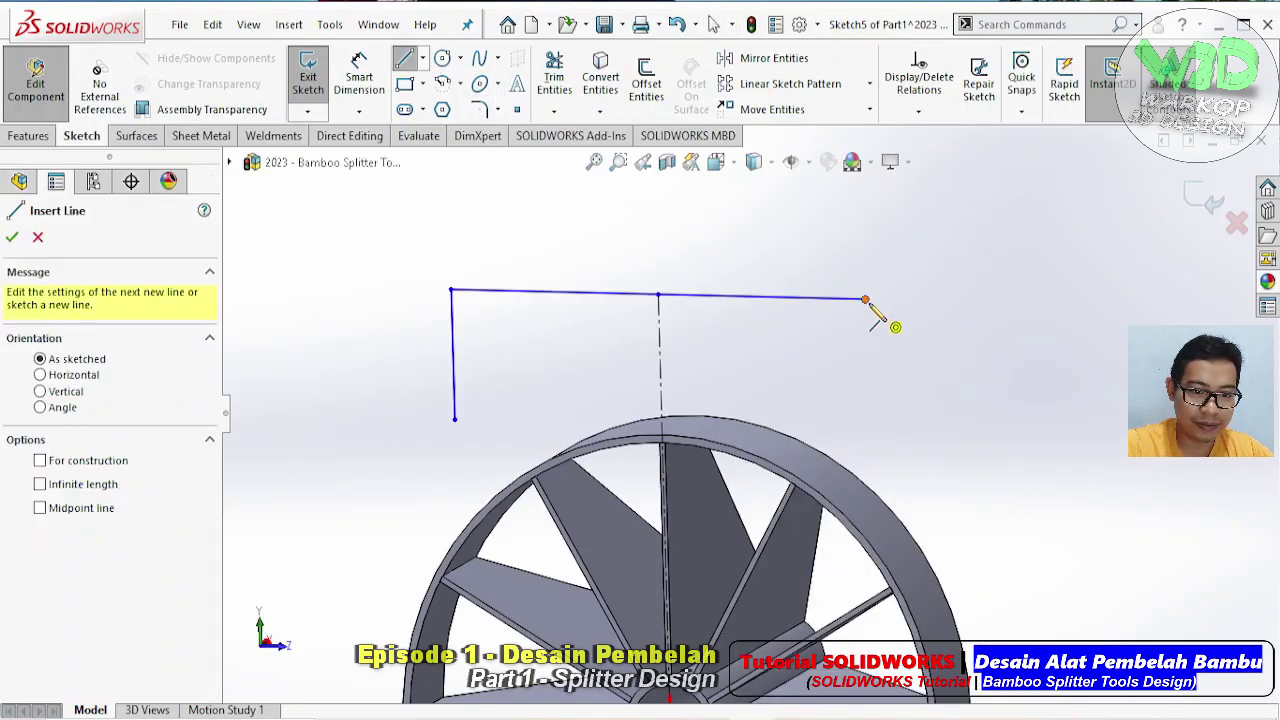
{"action": "left_click", "coordinate": [866, 299]}
{"action": "left_click", "coordinate": [866, 370]}
{"action": "key", "text": "Escape"}
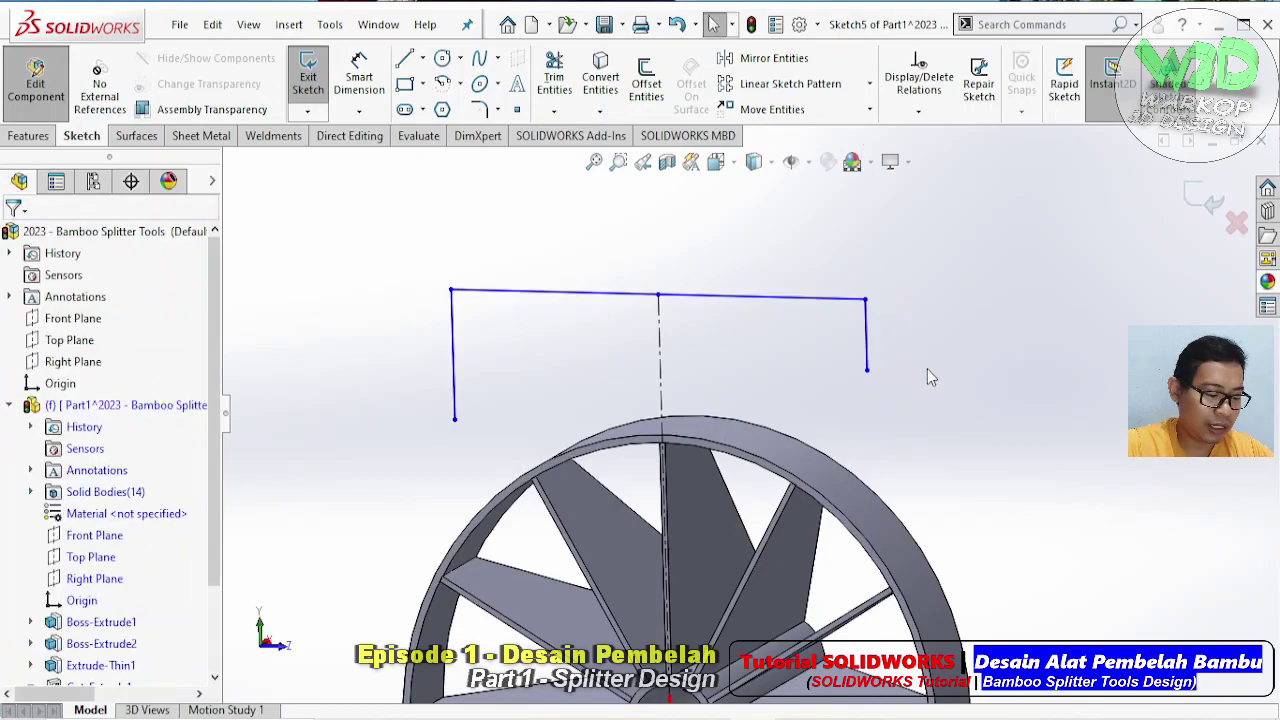
Make both leg endpoints coincident with the wheel's outer rim edge
{"action": "left_click", "coordinate": [455, 421]}
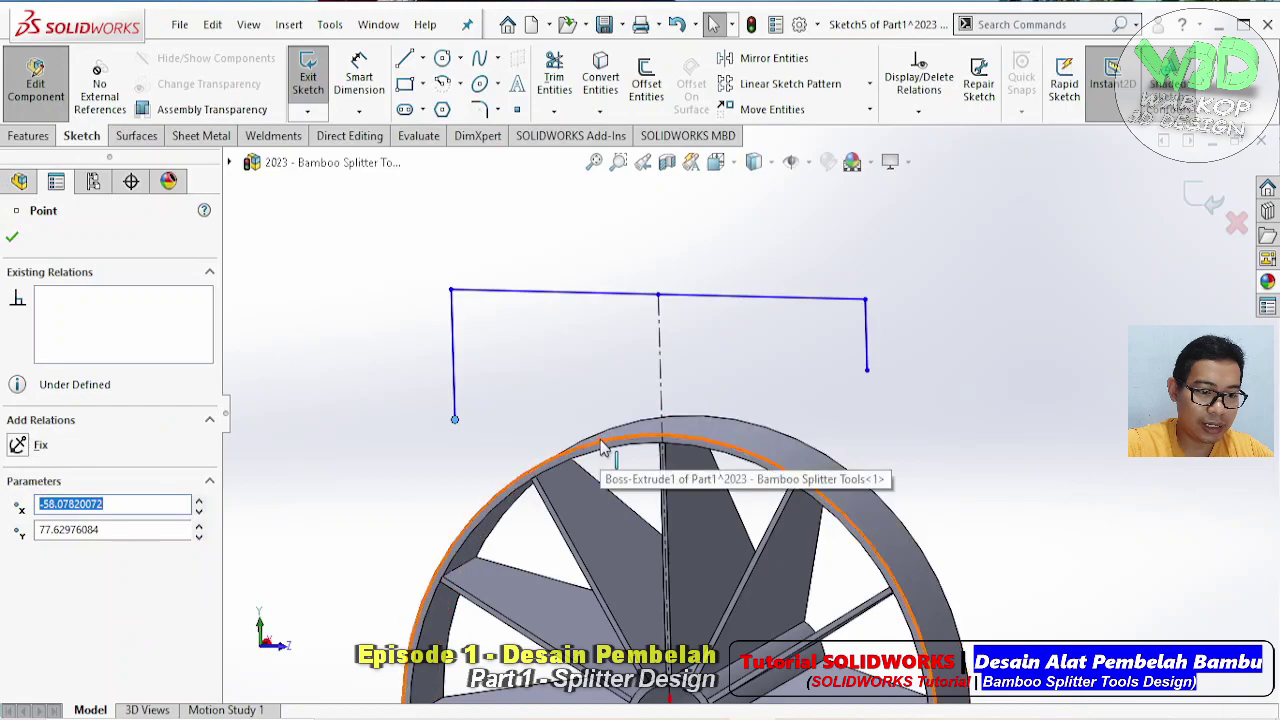
{"action": "left_click", "coordinate": [603, 447], "text": "ctrl"}
{"action": "left_click", "coordinate": [683, 352]}
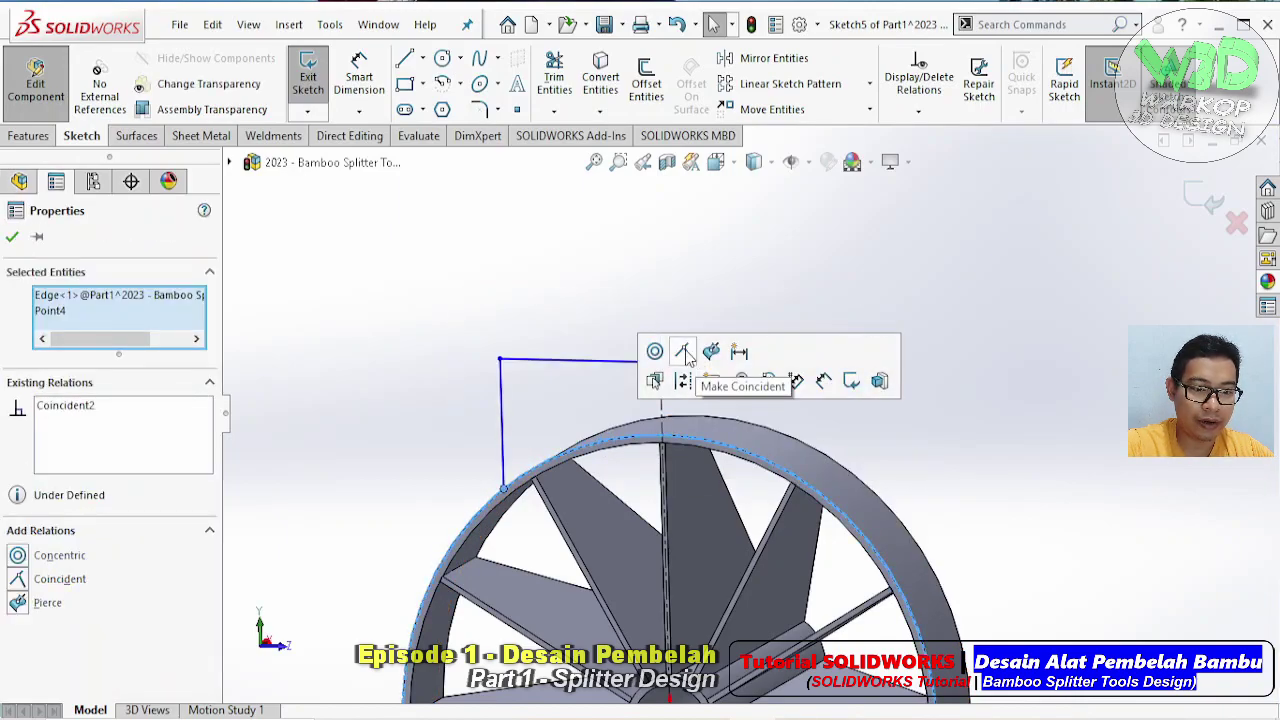
{"action": "key", "text": "Escape"}
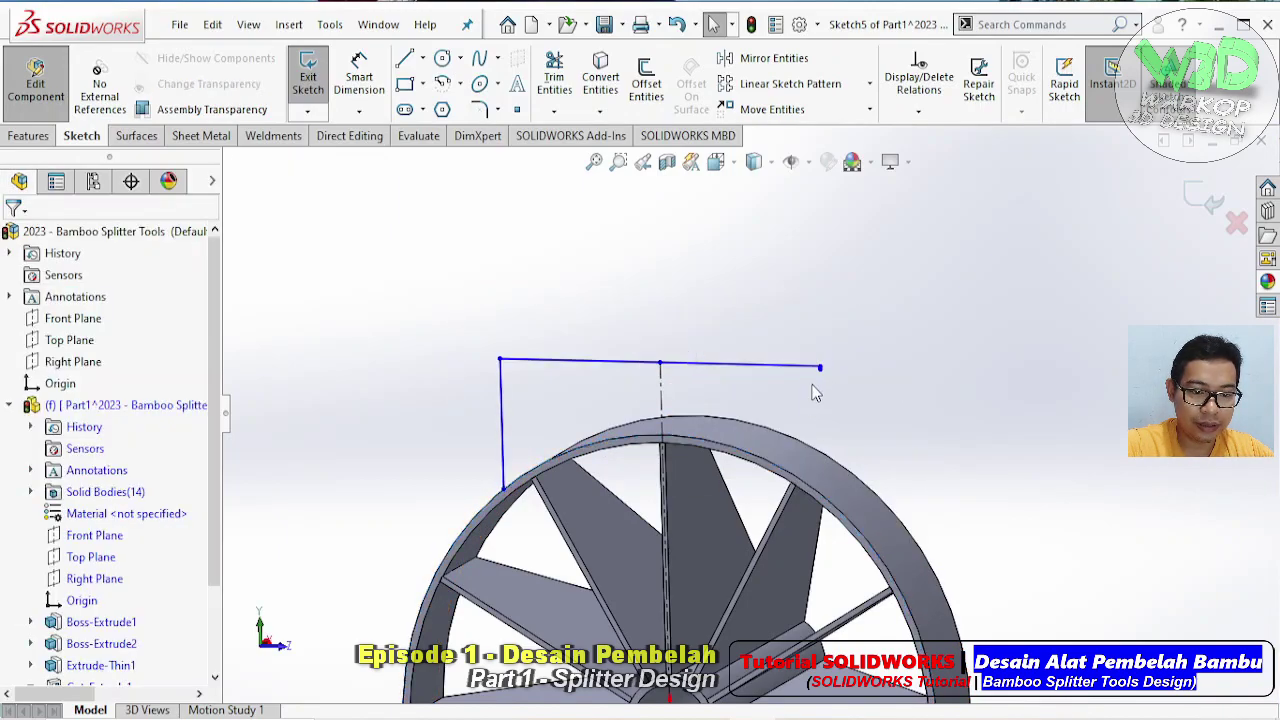
{"action": "left_click_drag", "start_coordinate": [820, 369], "coordinate": [866, 440]}
{"action": "left_click", "coordinate": [883, 472]}
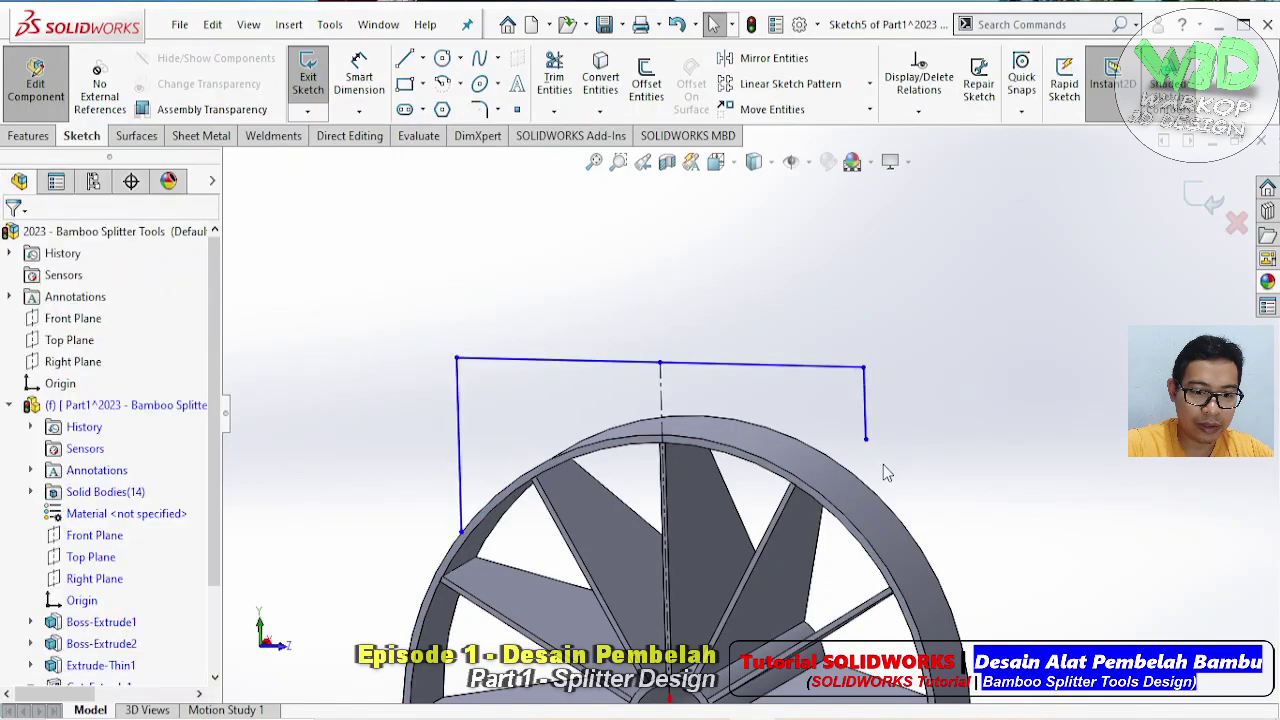
{"action": "left_click", "coordinate": [867, 441]}
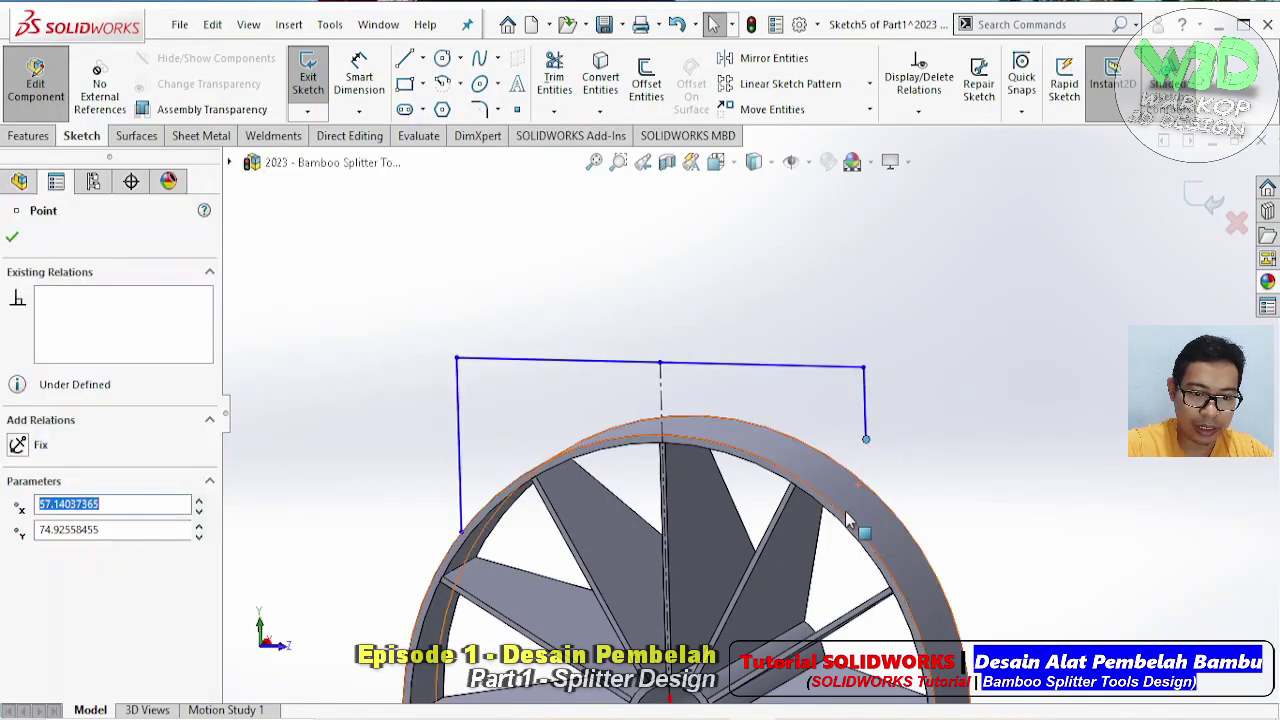
{"action": "left_click", "coordinate": [843, 527], "text": "ctrl"}
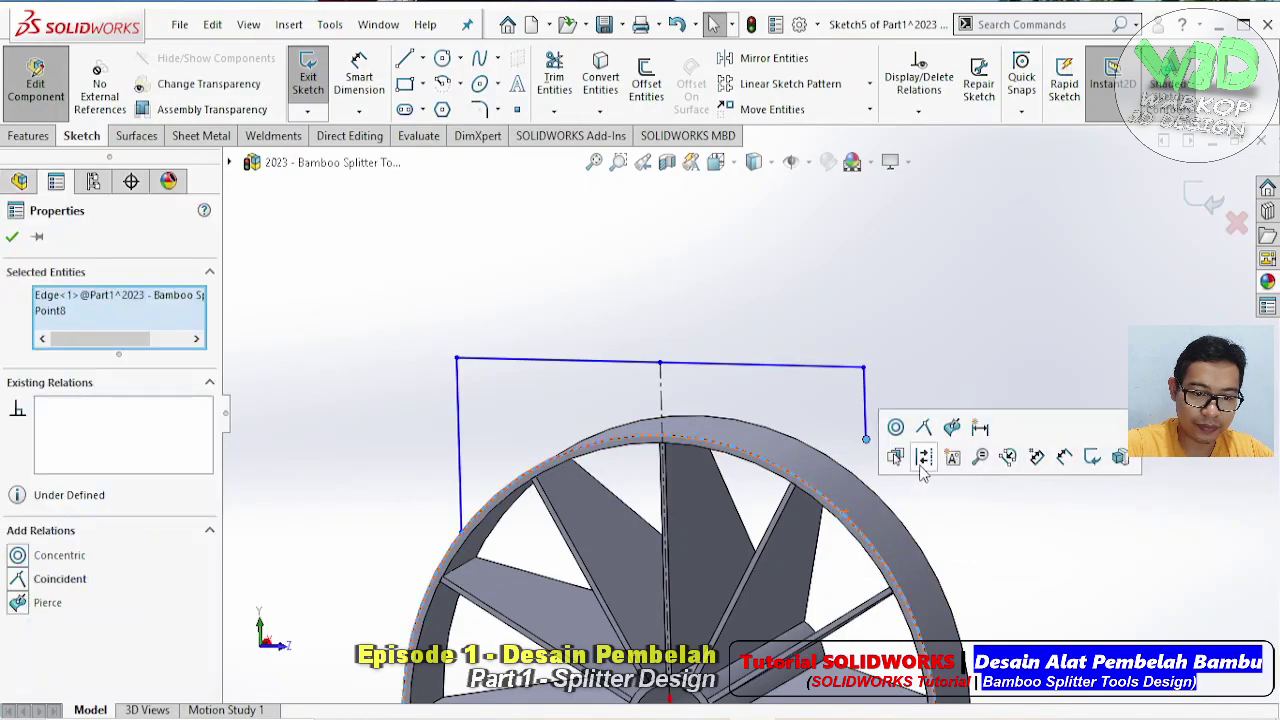
{"action": "left_click", "coordinate": [923, 427]}
{"action": "left_click", "coordinate": [950, 385]}
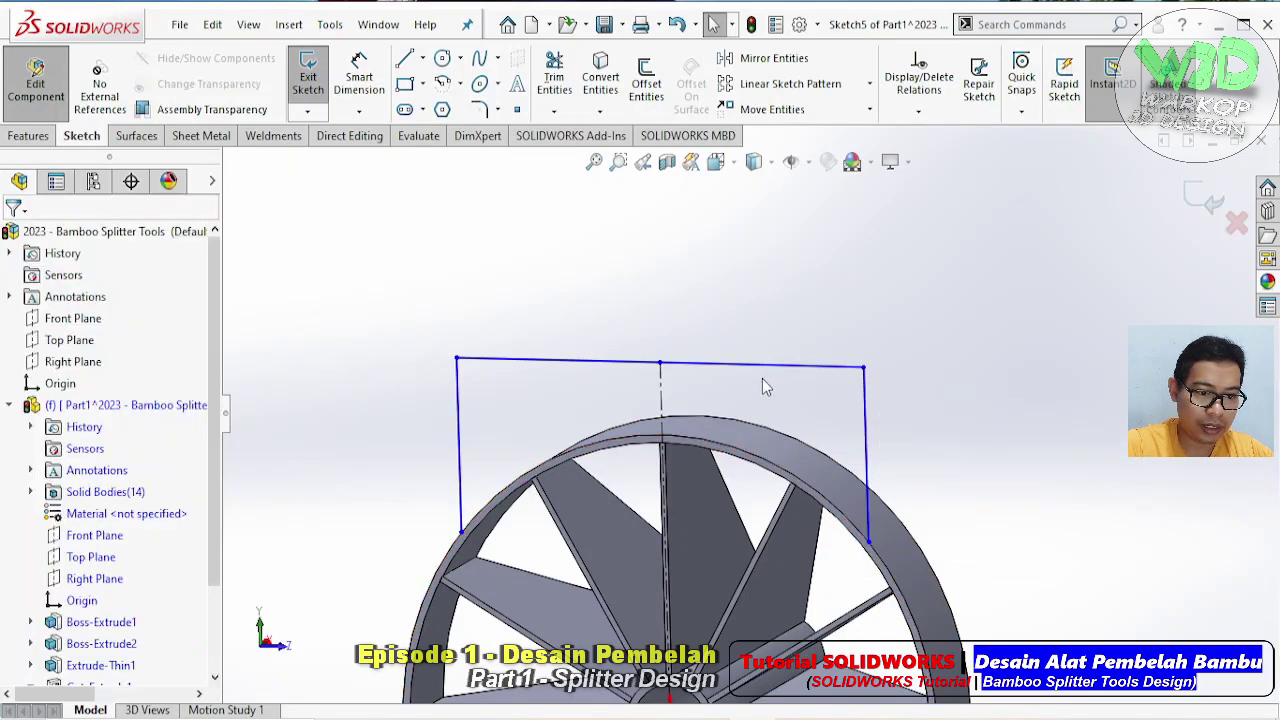
Face the sketch plane and raise the top corner to make the handle taller
{"action": "key", "text": "ctrl+8"}
{"action": "left_click", "coordinate": [489, 344]}
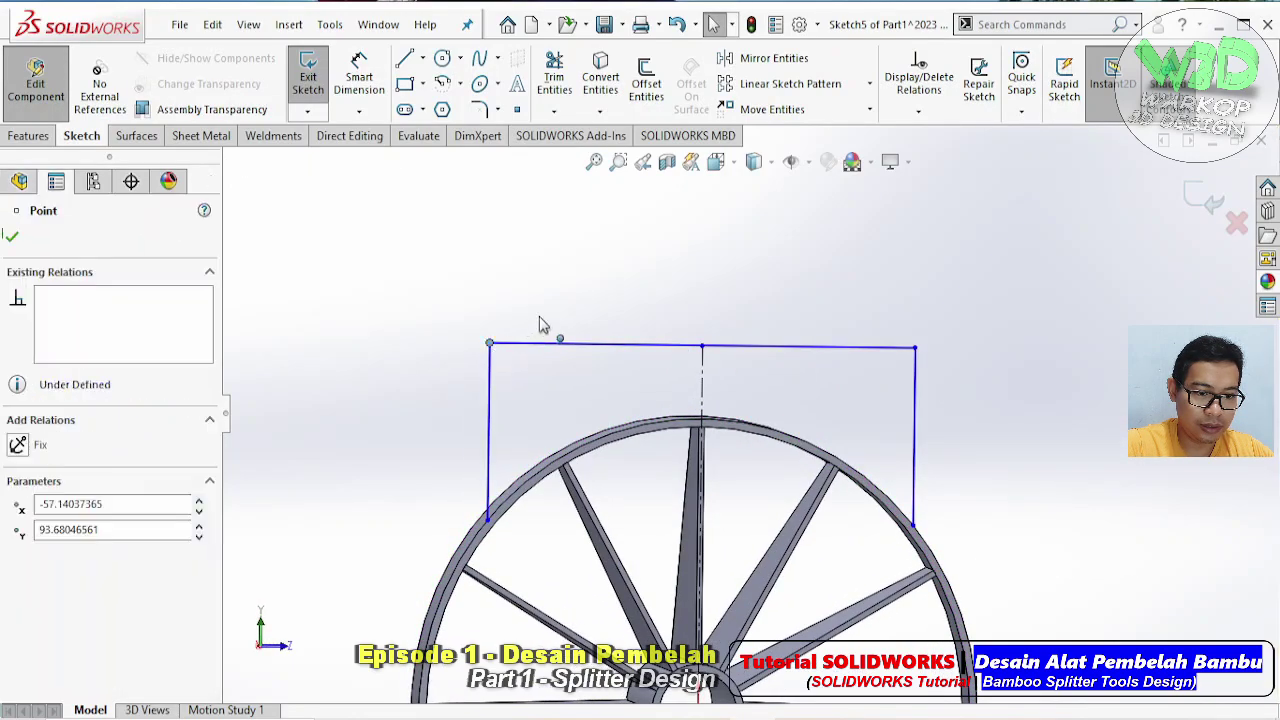
{"action": "left_click_drag", "start_coordinate": [489, 344], "coordinate": [561, 233]}
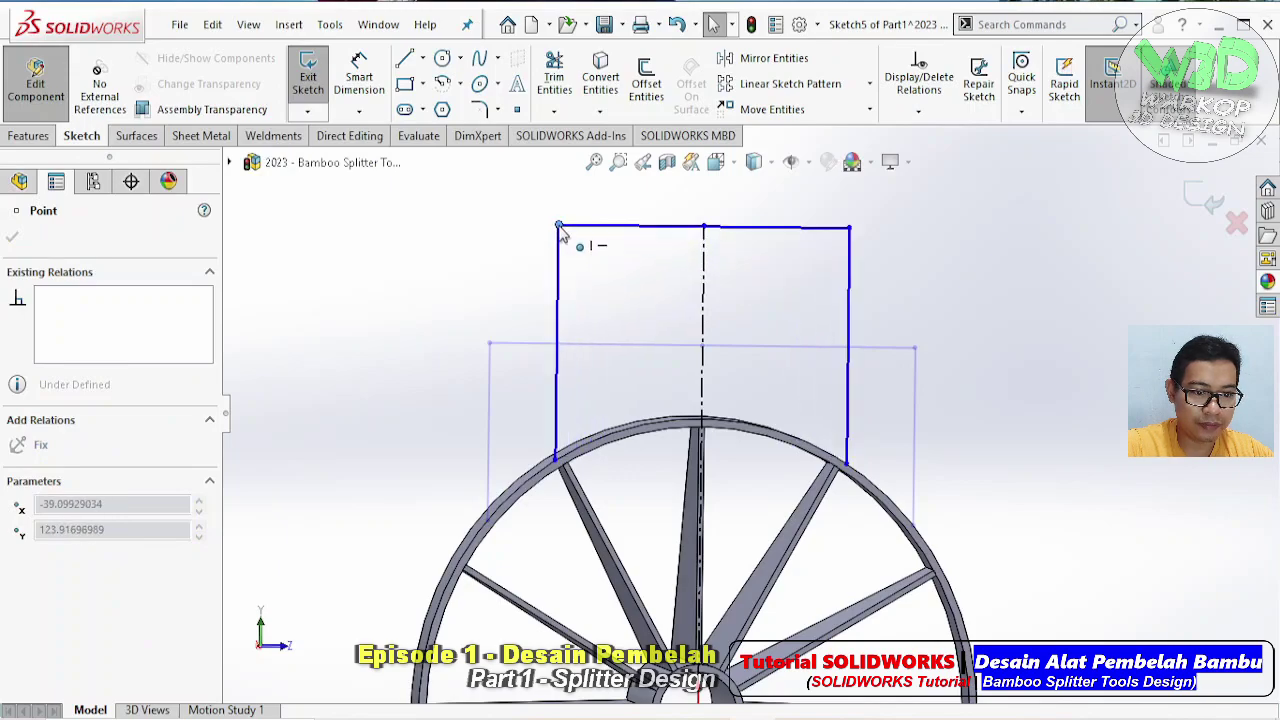
{"action": "left_click", "coordinate": [763, 363]}
{"action": "middle_click_drag", "start_coordinate": [763, 363], "coordinate": [870, 407]}
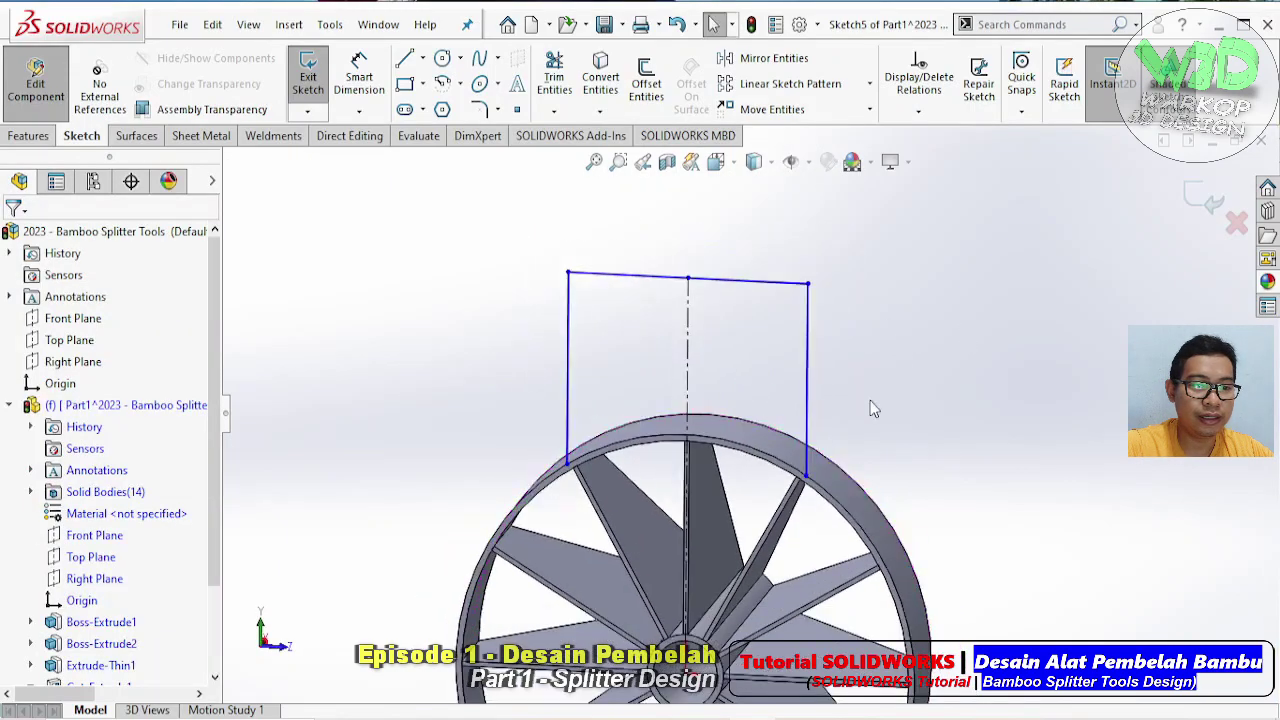
{"action": "left_click", "coordinate": [359, 78]}
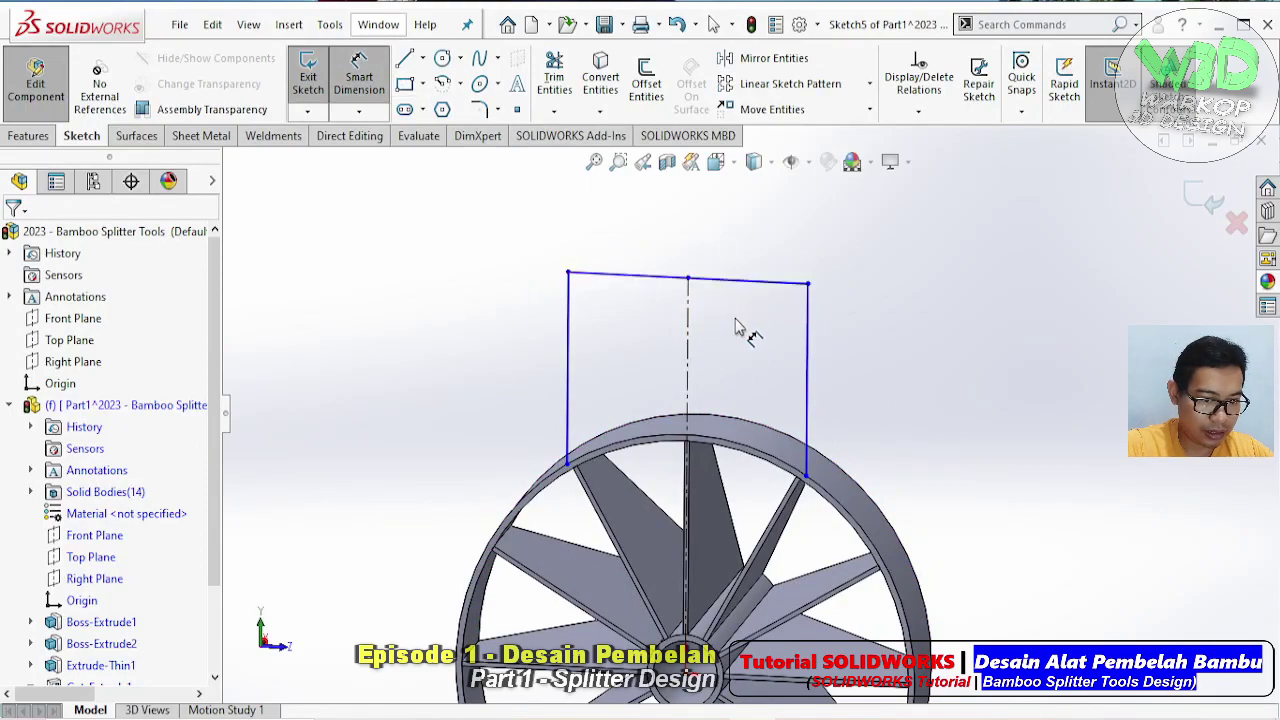
Dimension the centerline to 130 mm height and the top line to 80 mm width
{"action": "left_click", "coordinate": [698, 330]}
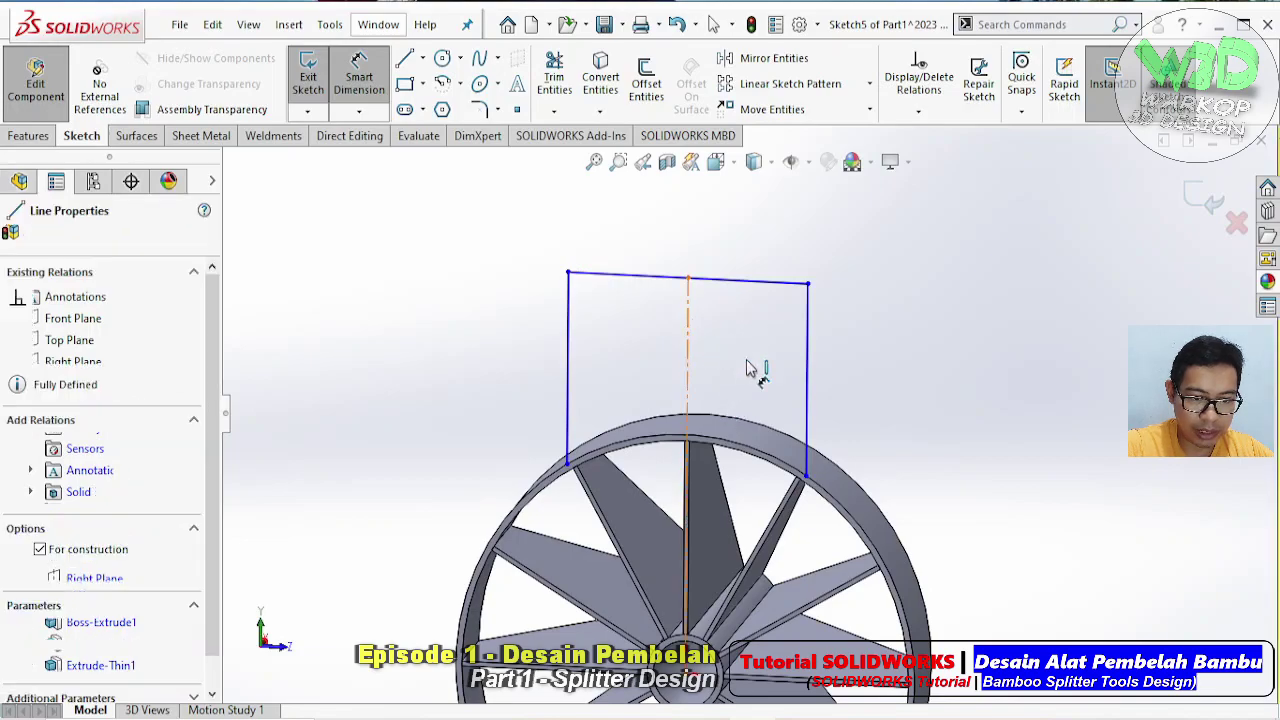
{"action": "left_click", "coordinate": [920, 435]}
{"action": "type", "text": "130"}
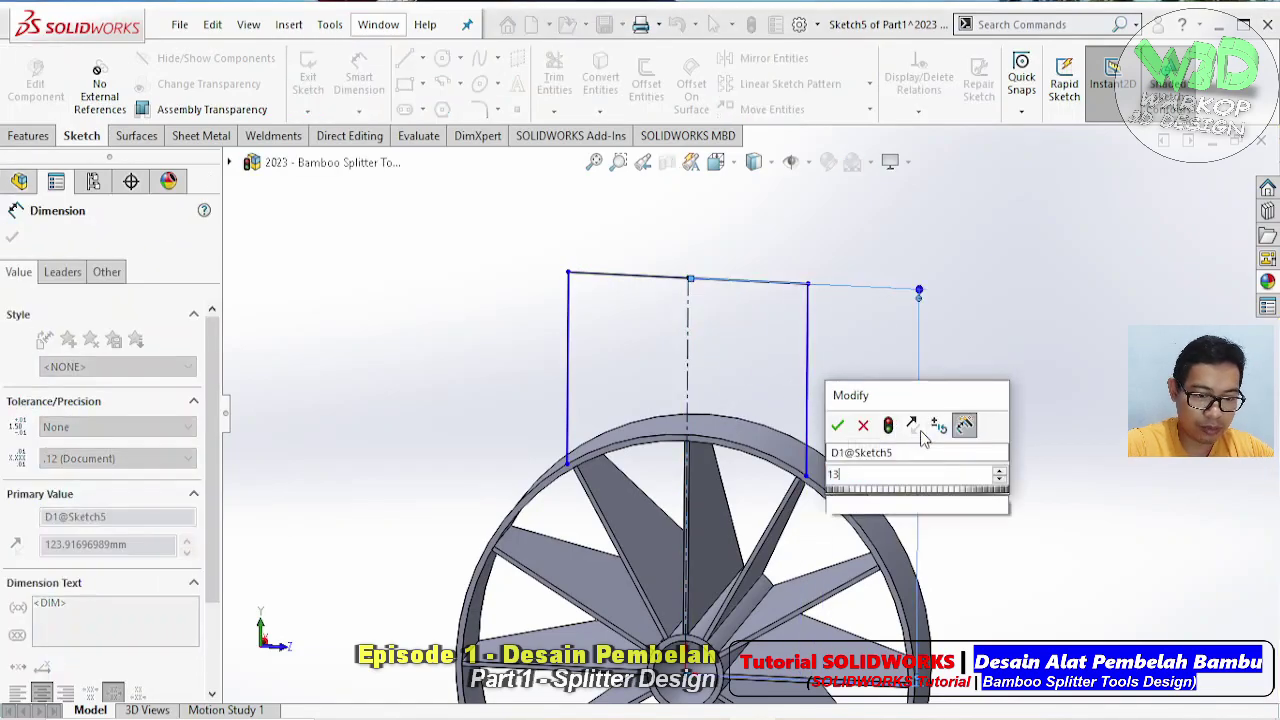
{"action": "key", "text": "Return"}
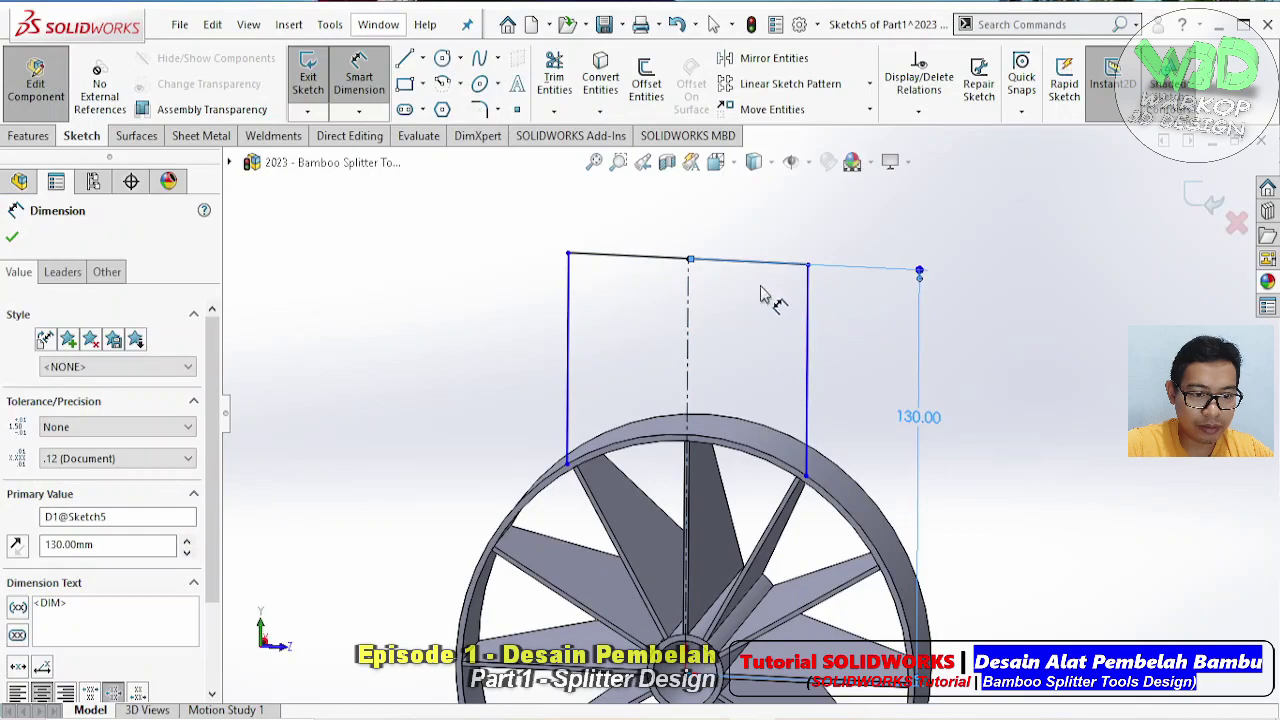
{"action": "left_click", "coordinate": [745, 262]}
{"action": "left_click", "coordinate": [737, 231]}
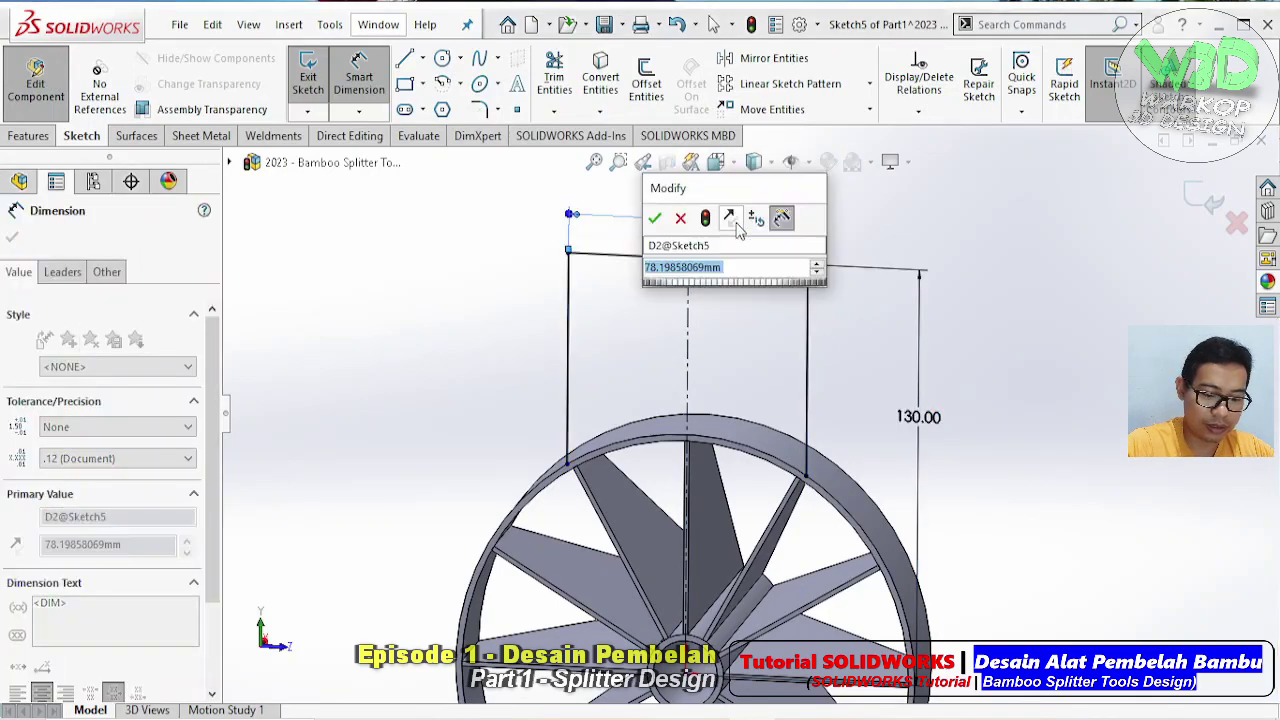
{"action": "type", "text": "80"}
{"action": "key", "text": "Return"}
{"action": "key", "text": "Escape"}
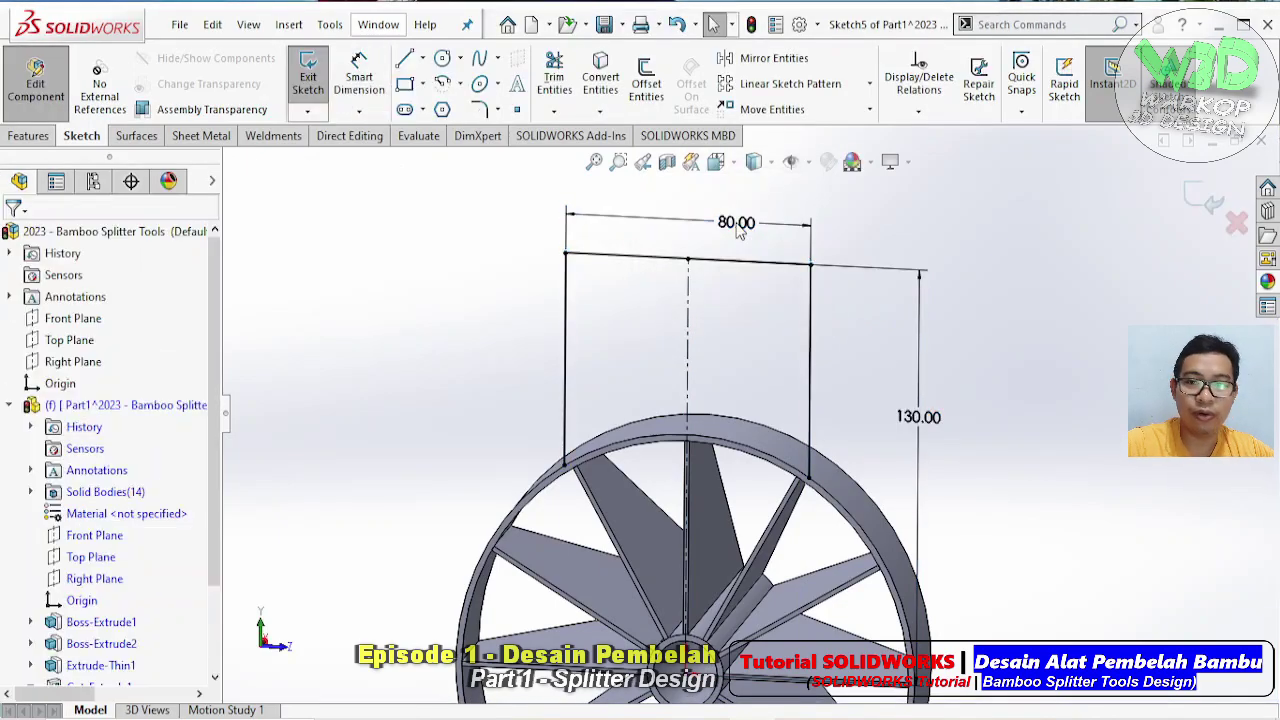
{"action": "middle_click_drag", "start_coordinate": [737, 222], "coordinate": [775, 420]}
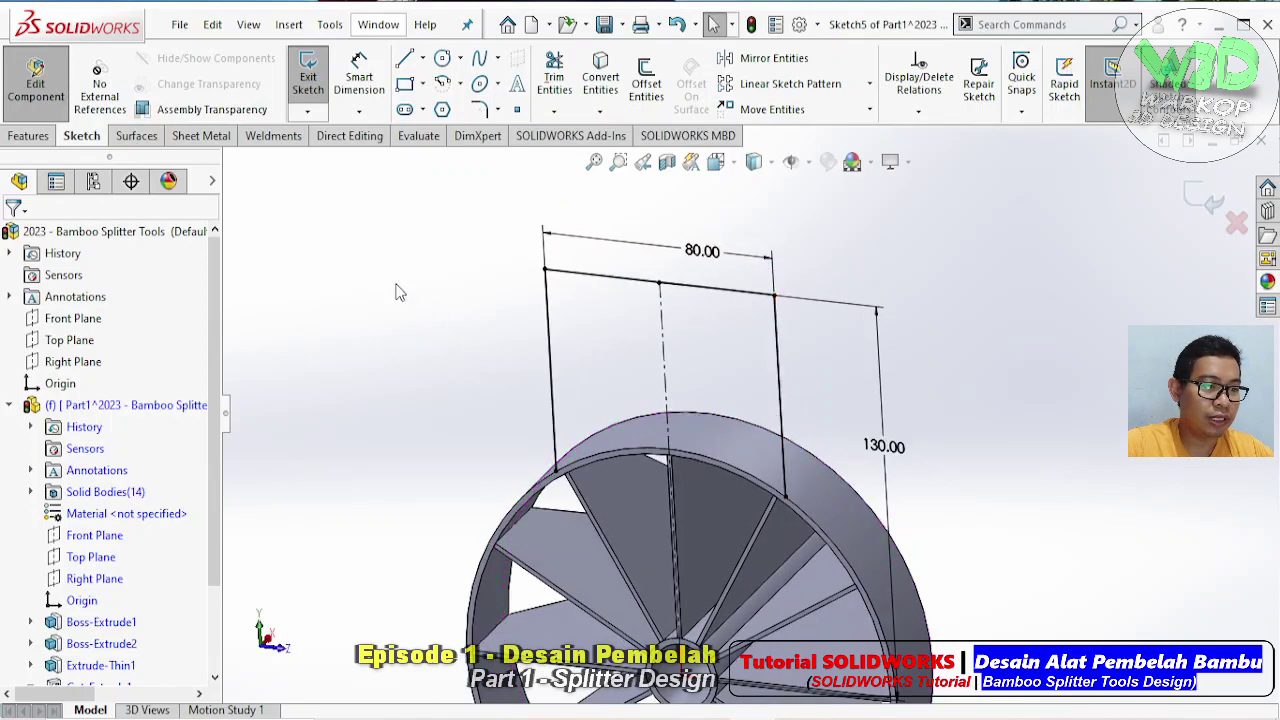
{"action": "left_click", "coordinate": [222, 137]}
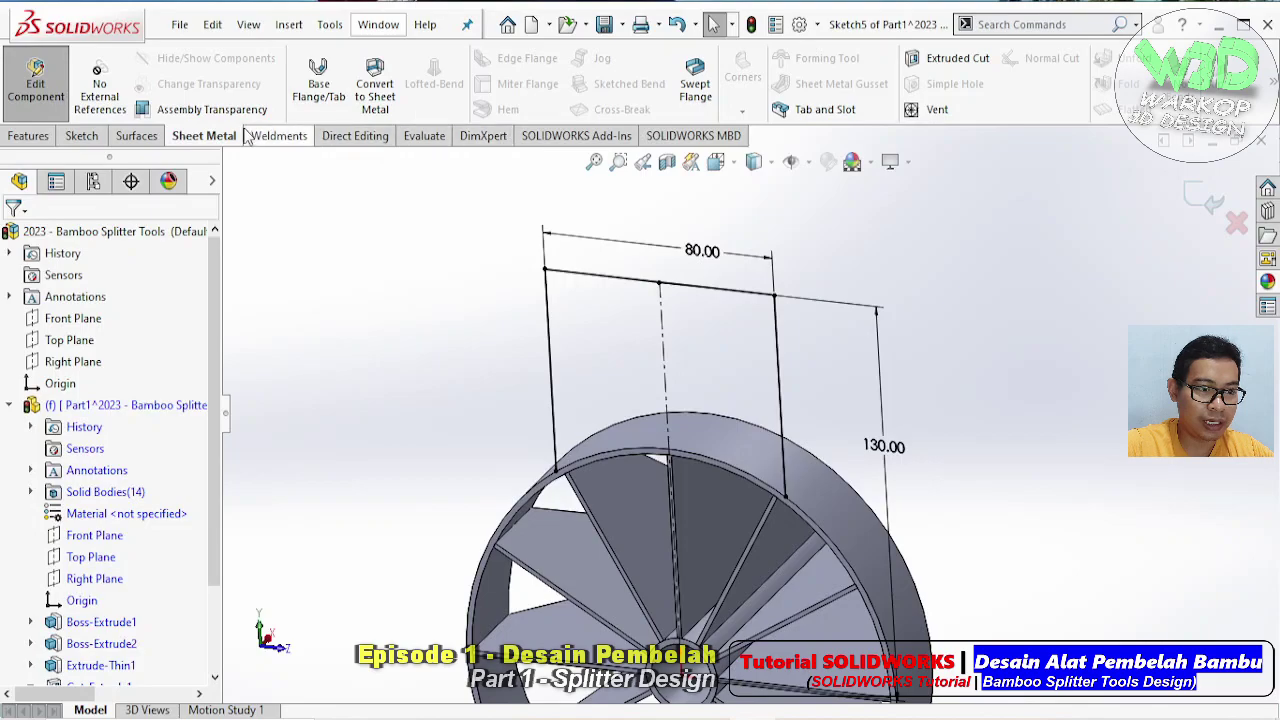
Hide and restore the Sheet Metal command set to bring up its tools
{"action": "right_click", "coordinate": [288, 139]}
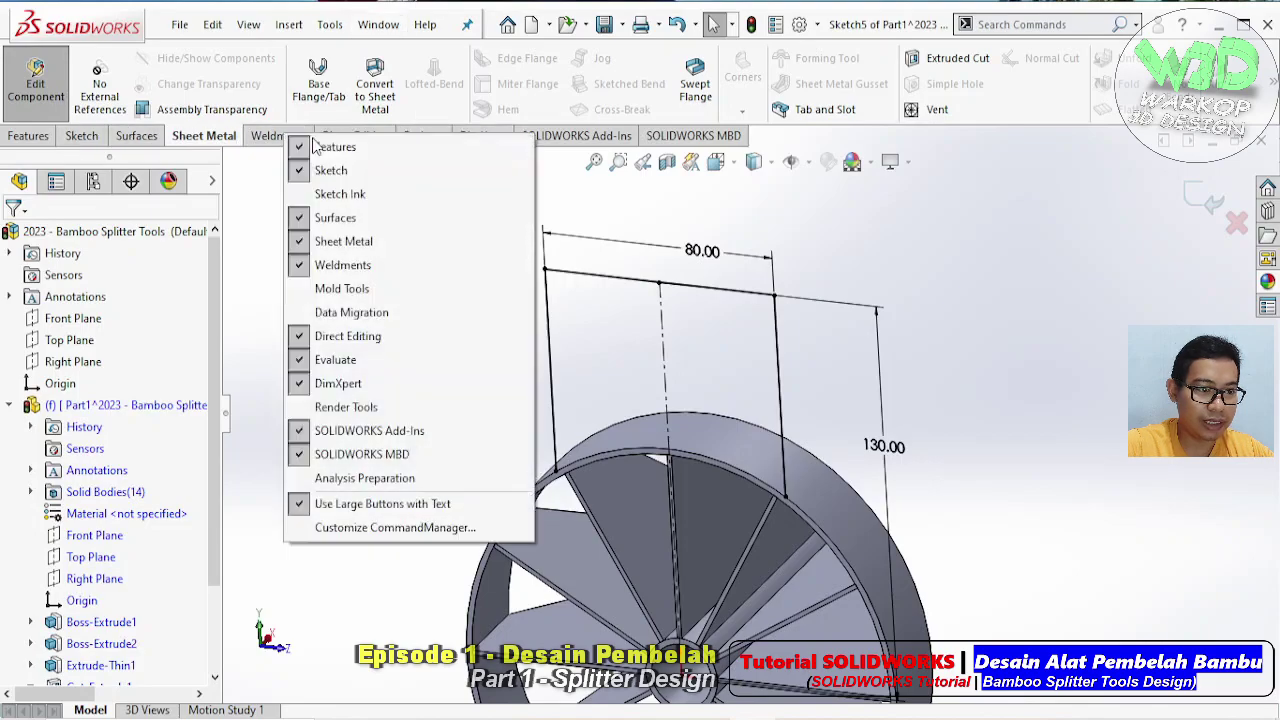
{"action": "left_click", "coordinate": [337, 245]}
{"action": "right_click", "coordinate": [302, 140]}
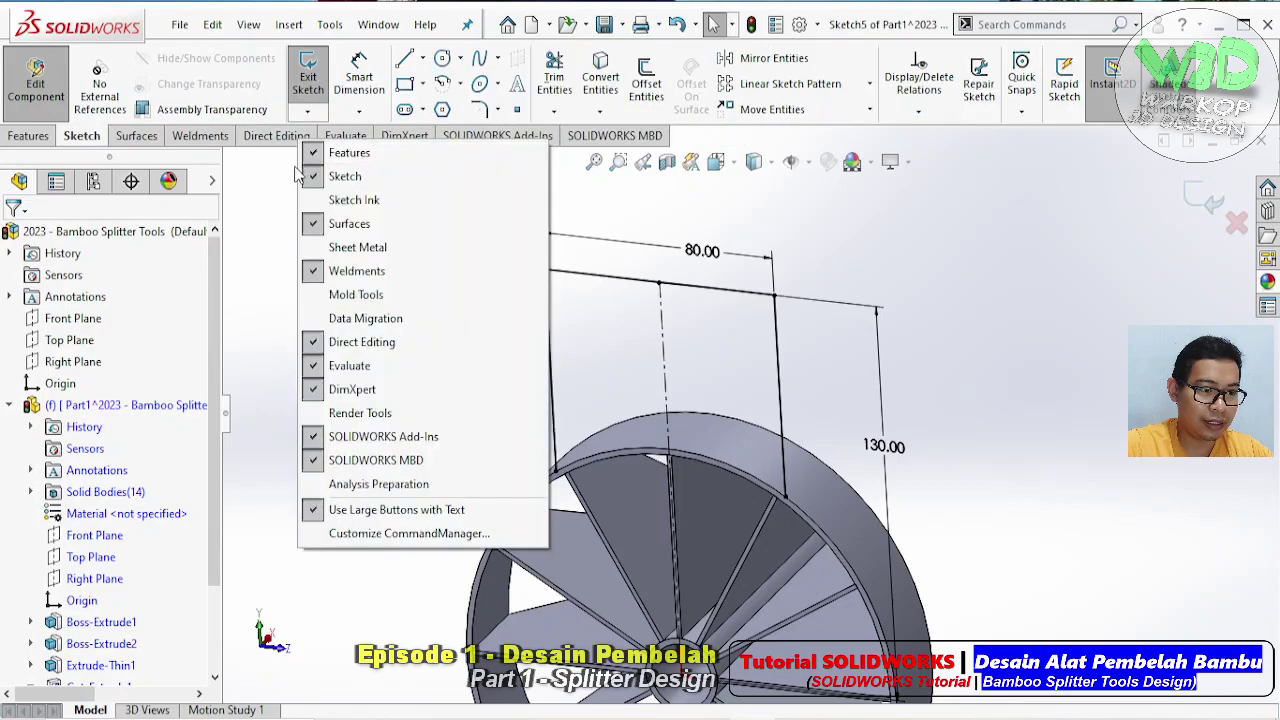
{"action": "left_click", "coordinate": [375, 254]}
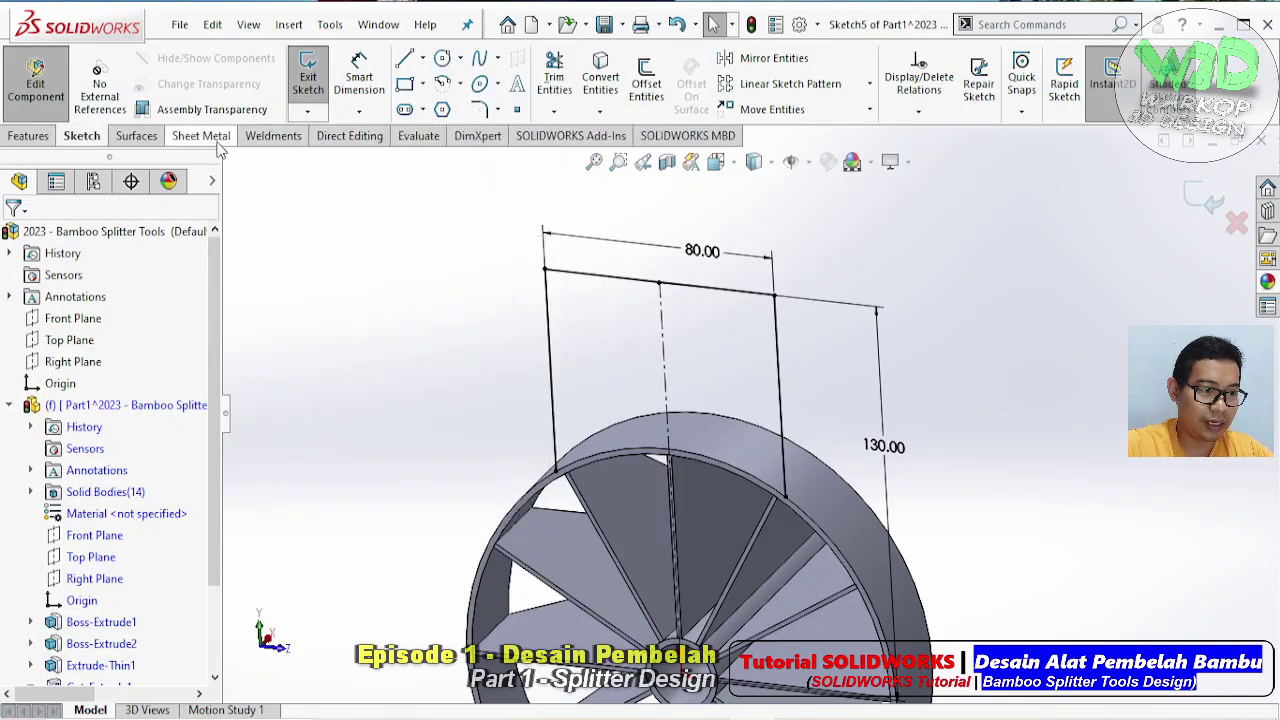
{"action": "left_click", "coordinate": [204, 140]}
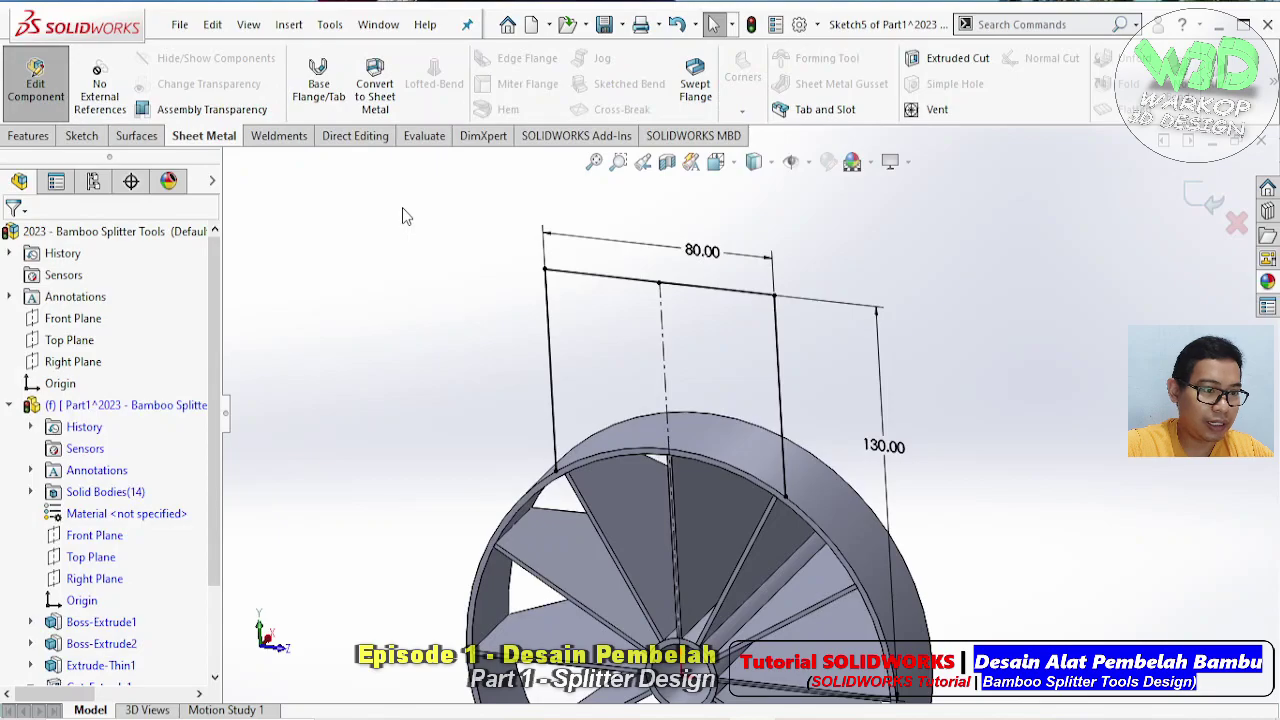
Start a Base Flange from the handle sketch with an Up To Surface end condition
{"action": "left_click", "coordinate": [320, 90]}
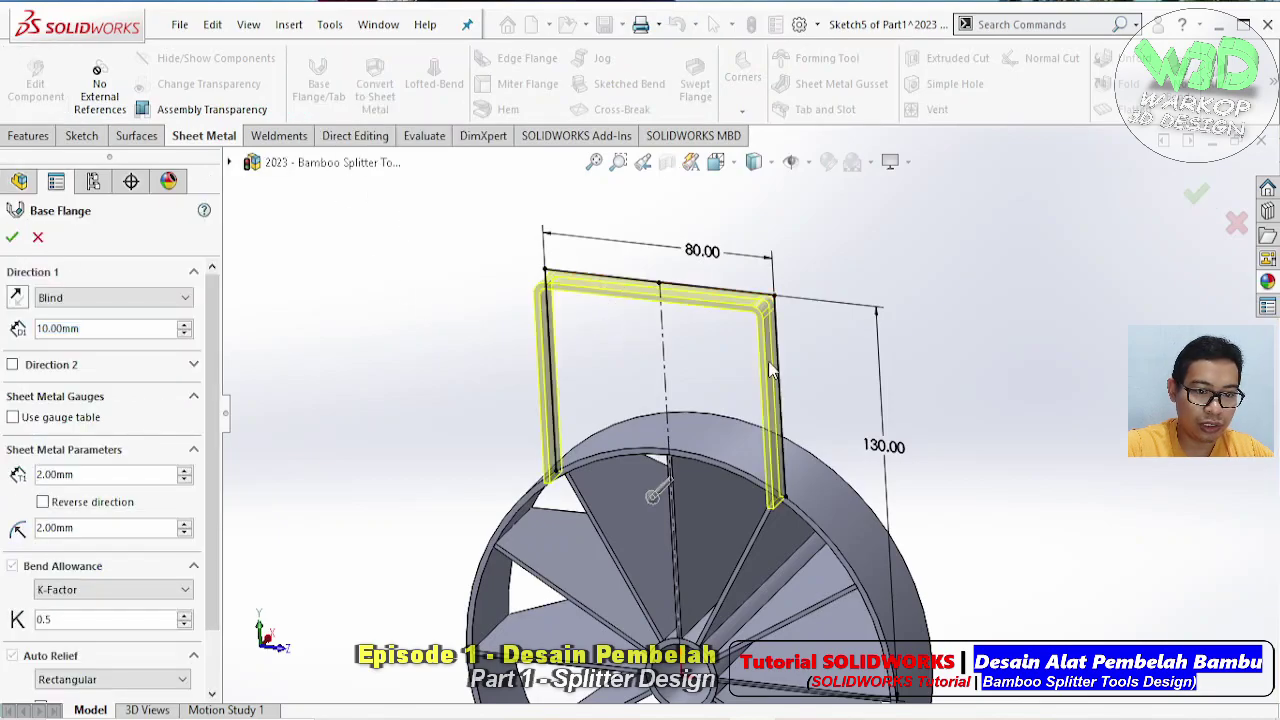
{"action": "left_click", "coordinate": [161, 300]}
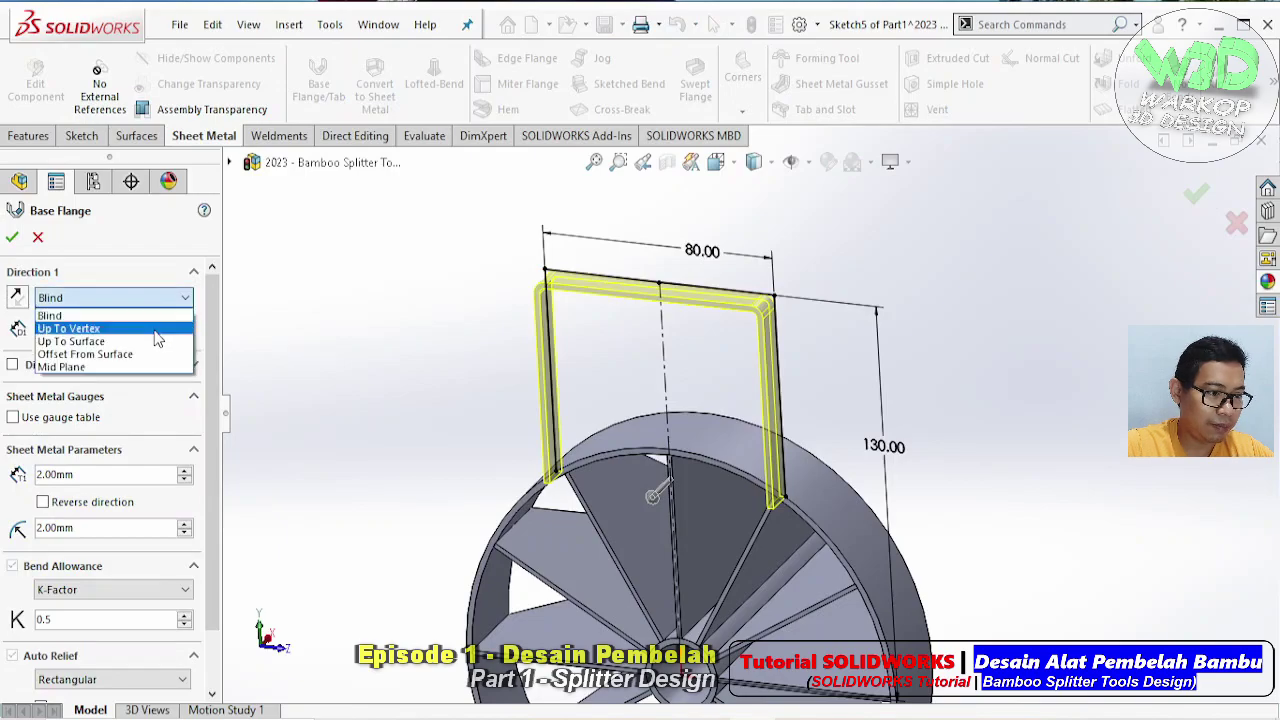
{"action": "left_click", "coordinate": [150, 340]}
{"action": "middle_click_drag", "start_coordinate": [728, 462], "coordinate": [836, 397]}
{"action": "scroll", "coordinate": [836, 397], "scroll_direction": "down", "scroll_amount": 5}
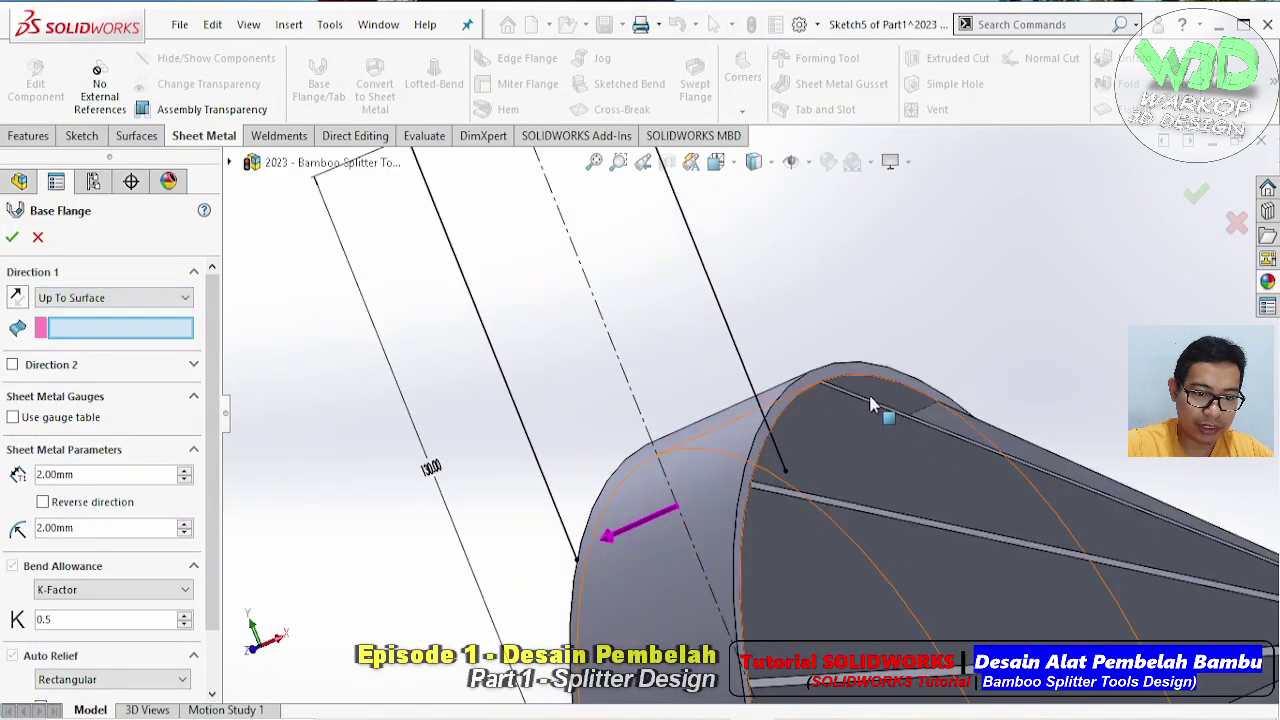
{"action": "middle_click_drag", "start_coordinate": [783, 405], "coordinate": [413, 431]}
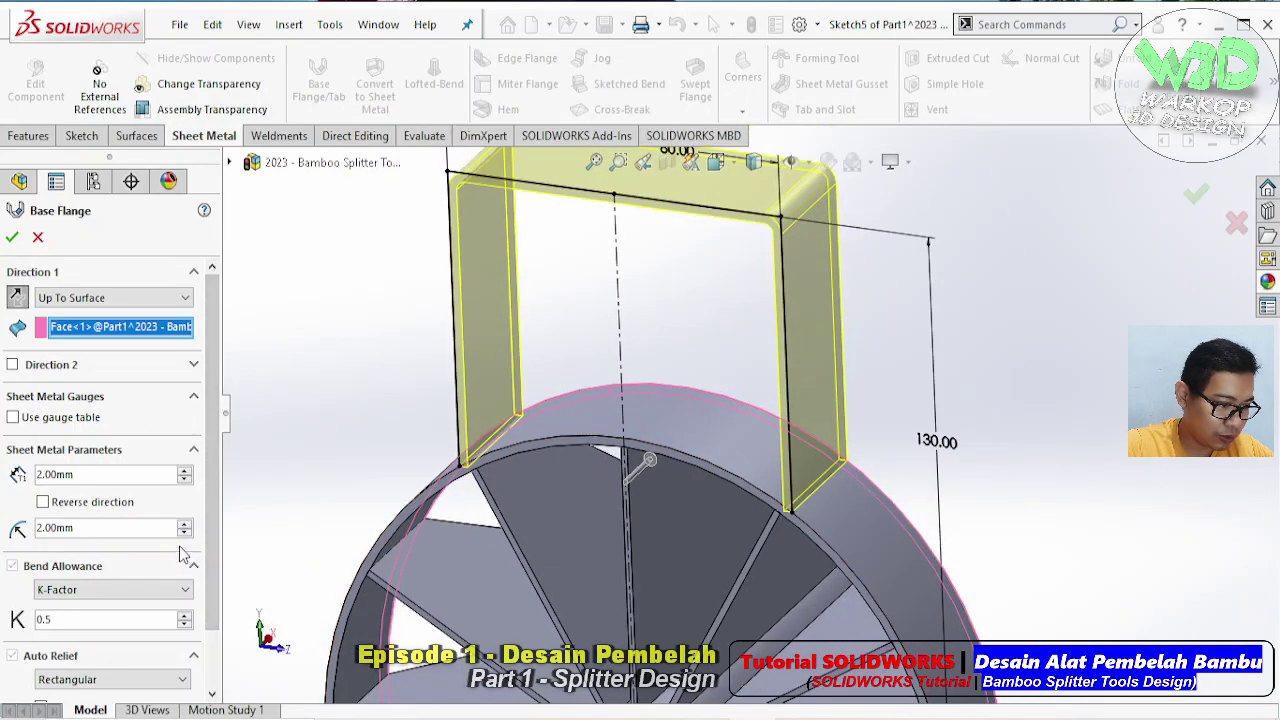
Set bend radius to 10 mm and sheet thickness to 2 mm, then accept the flange
{"action": "left_click_drag", "start_coordinate": [97, 530], "coordinate": [8, 530]}
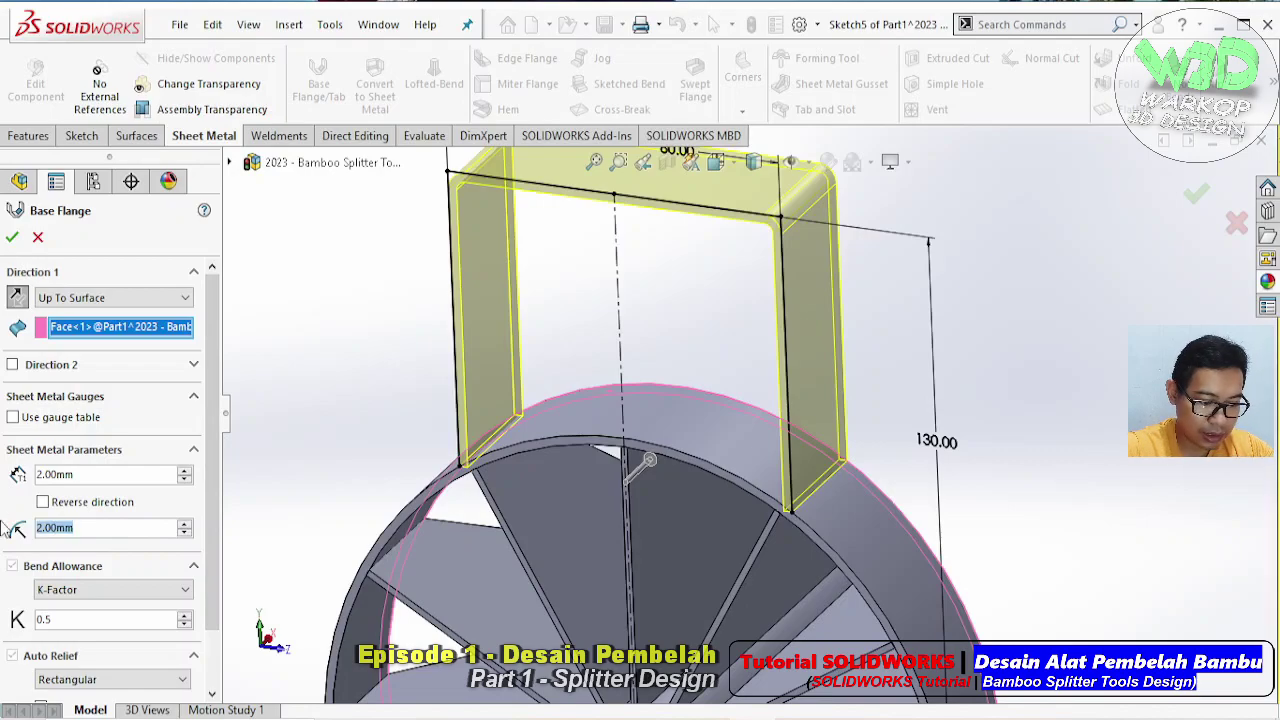
{"action": "type", "text": "5"}
{"action": "key", "text": "Return"}
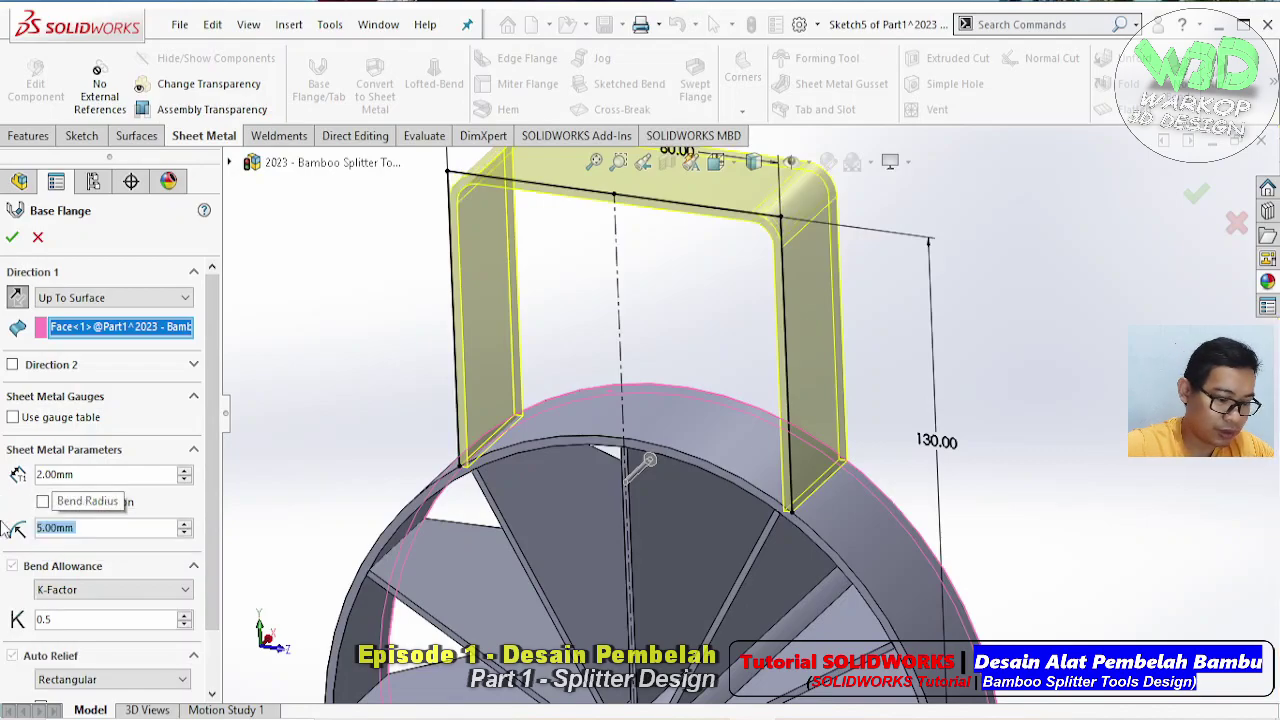
{"action": "type", "text": "10"}
{"action": "key", "text": "Return"}
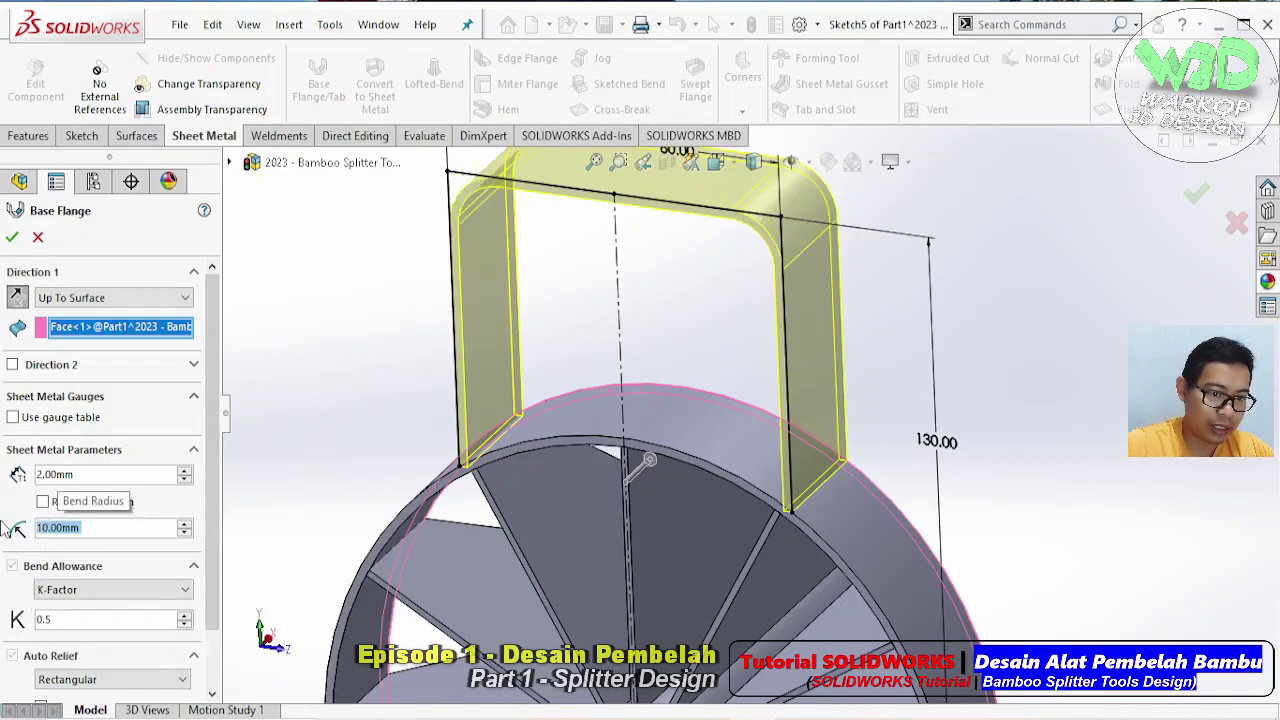
{"action": "left_click", "coordinate": [139, 475]}
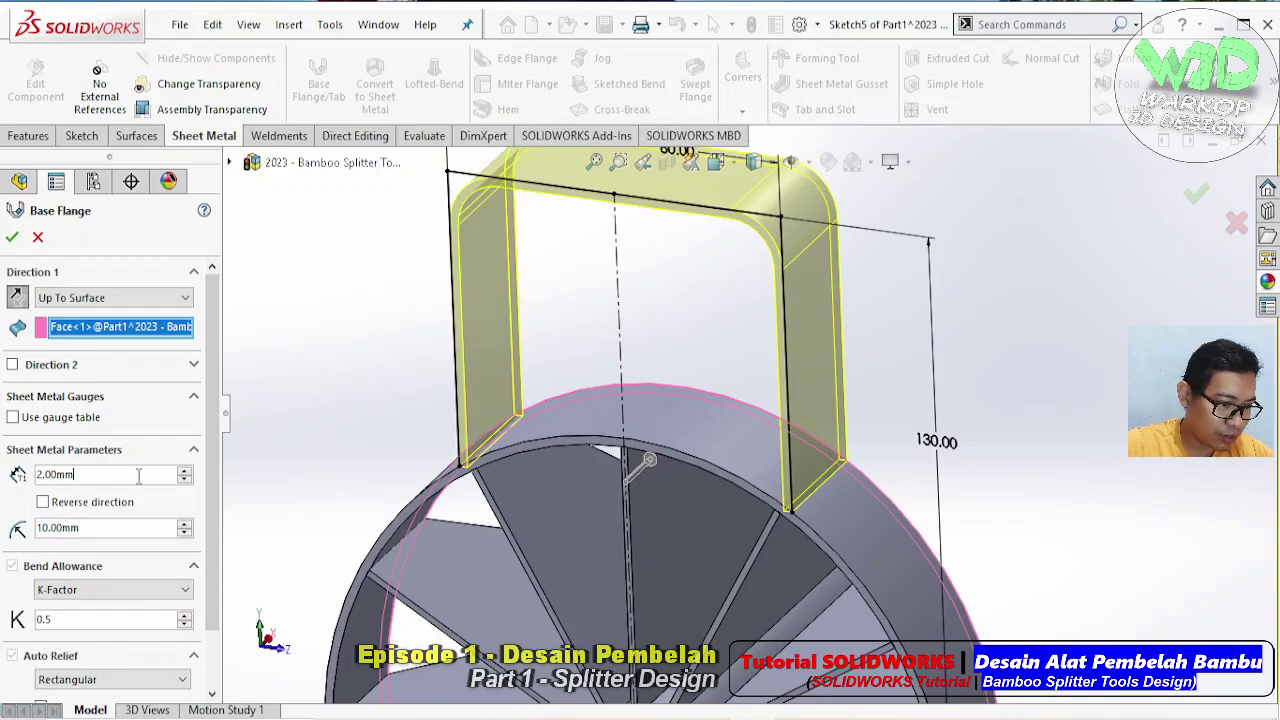
{"action": "left_click_drag", "start_coordinate": [151, 478], "coordinate": [4, 466]}
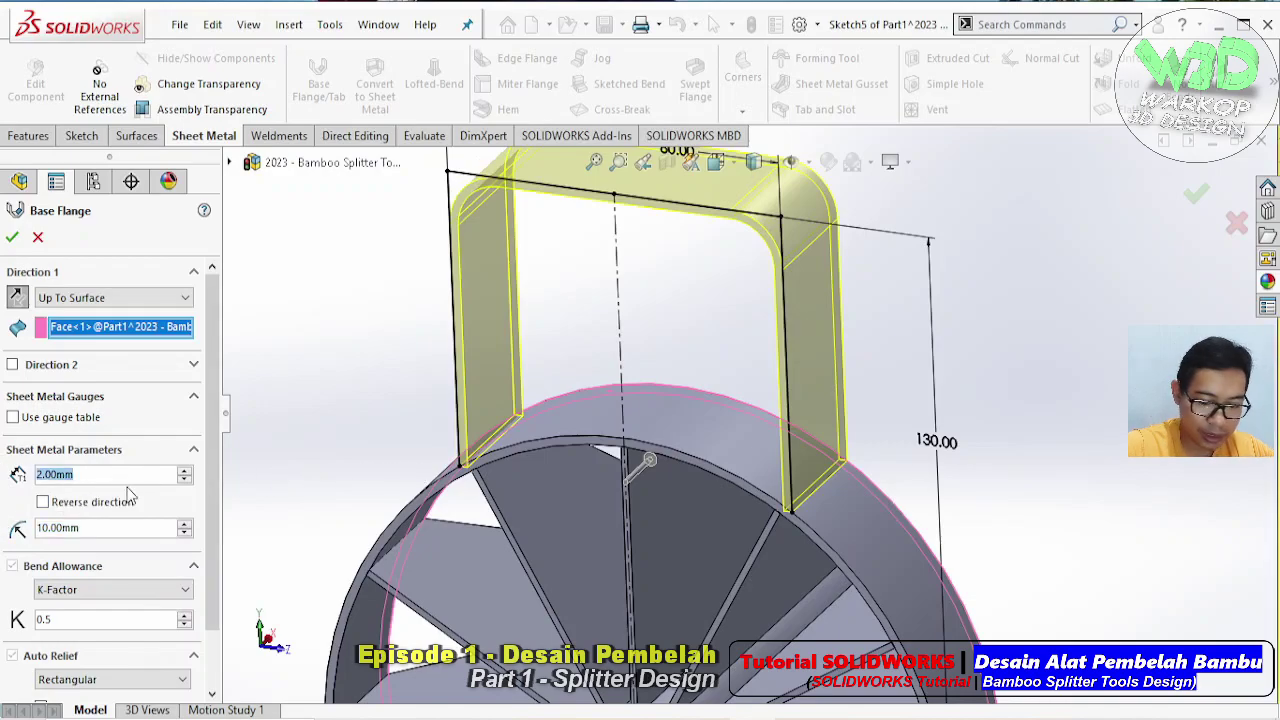
{"action": "type", "text": "1"}
{"action": "key", "text": "Return"}
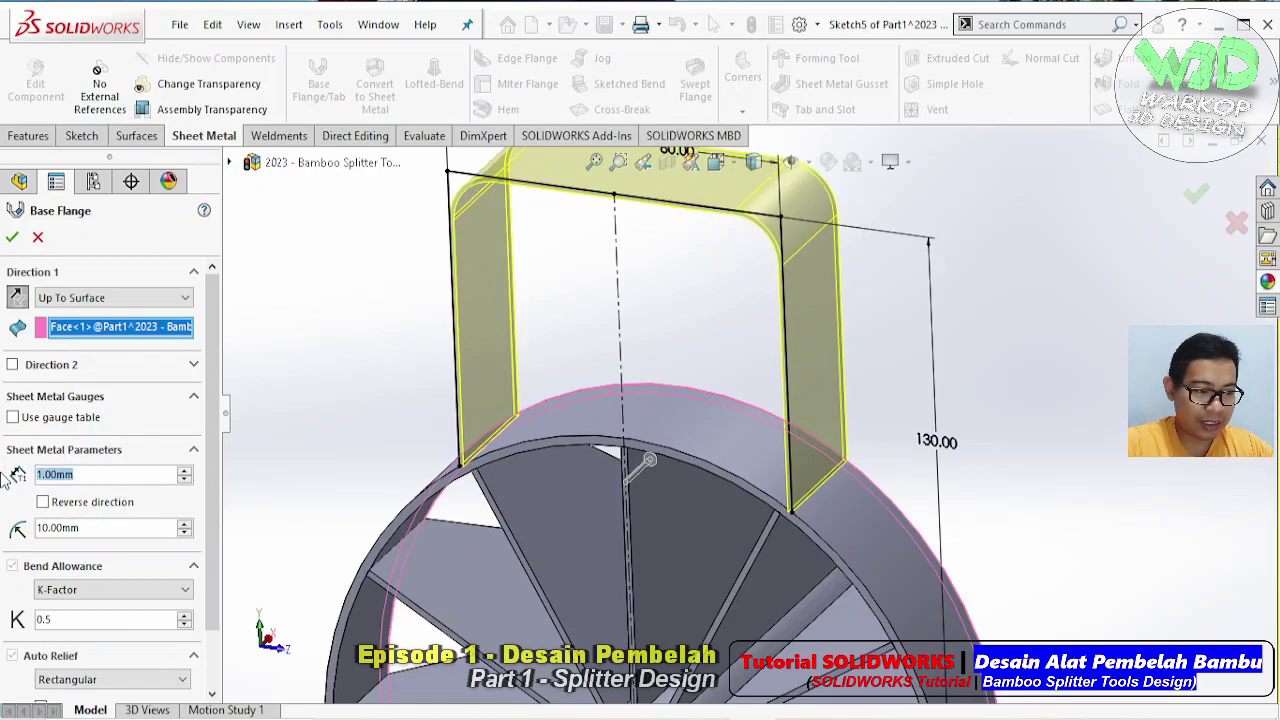
{"action": "type", "text": "2"}
{"action": "key", "text": "Return"}
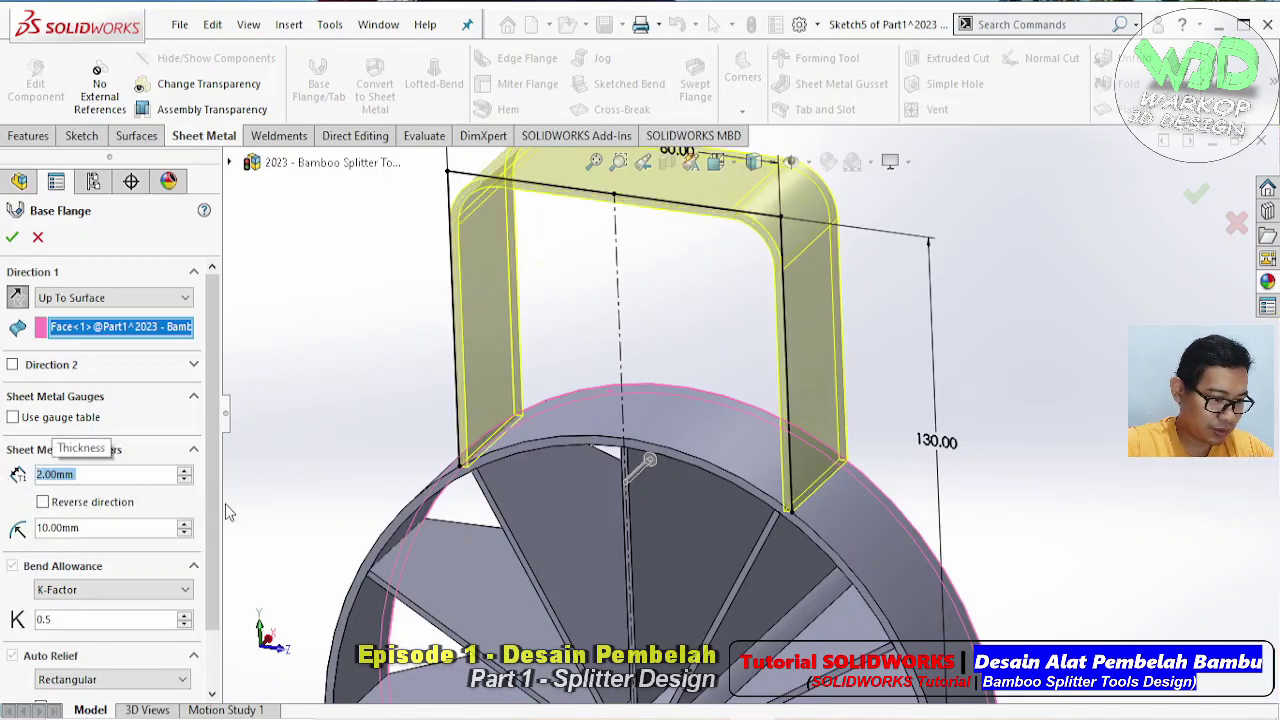
{"action": "scroll", "coordinate": [212, 503], "scroll_direction": "down", "scroll_amount": 2}
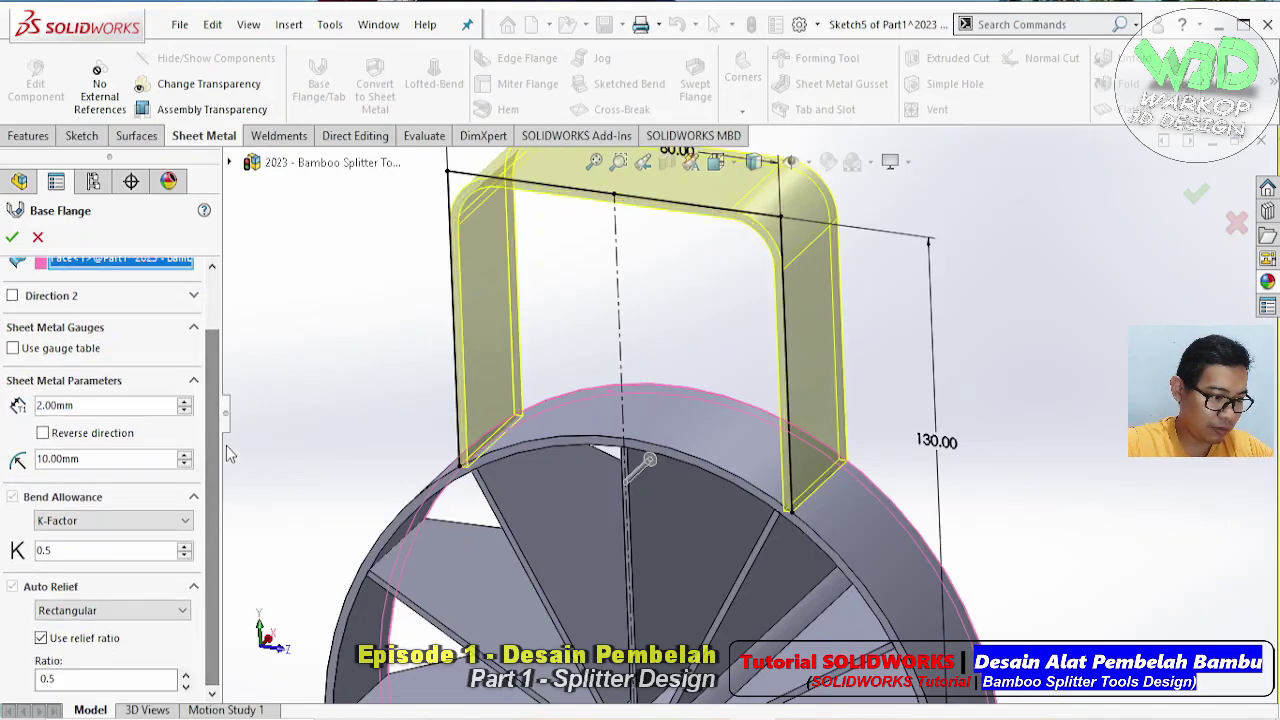
{"action": "left_click", "coordinate": [11, 237]}
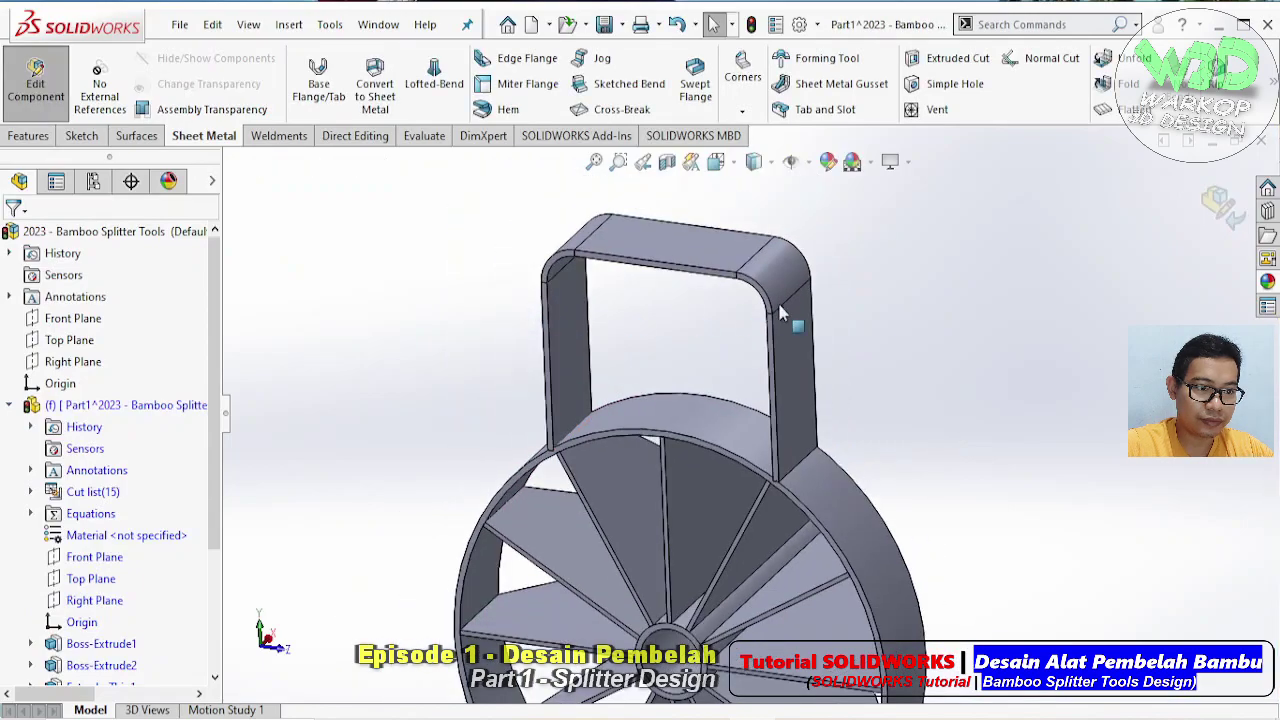
Save the assembly and open Part1, the wheel with handle, in its own window
{"action": "left_click", "coordinate": [605, 25]}
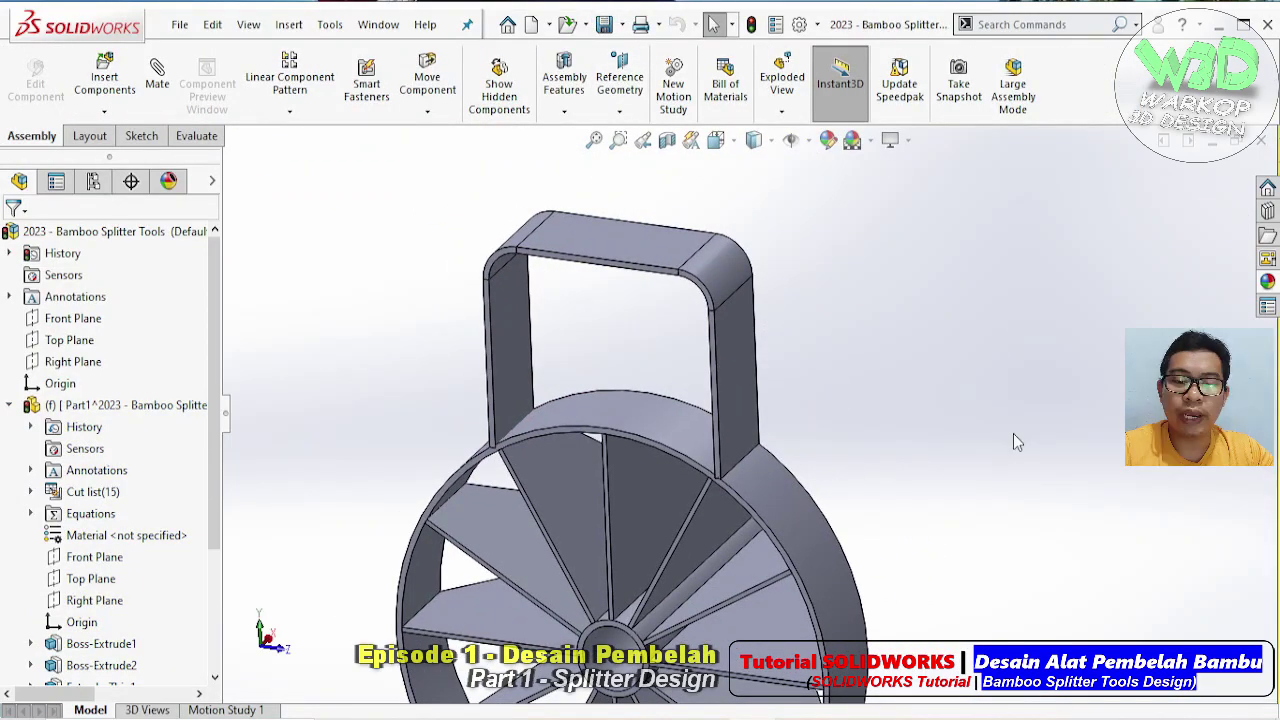
{"action": "middle_click_drag", "start_coordinate": [1013, 443], "coordinate": [808, 397]}
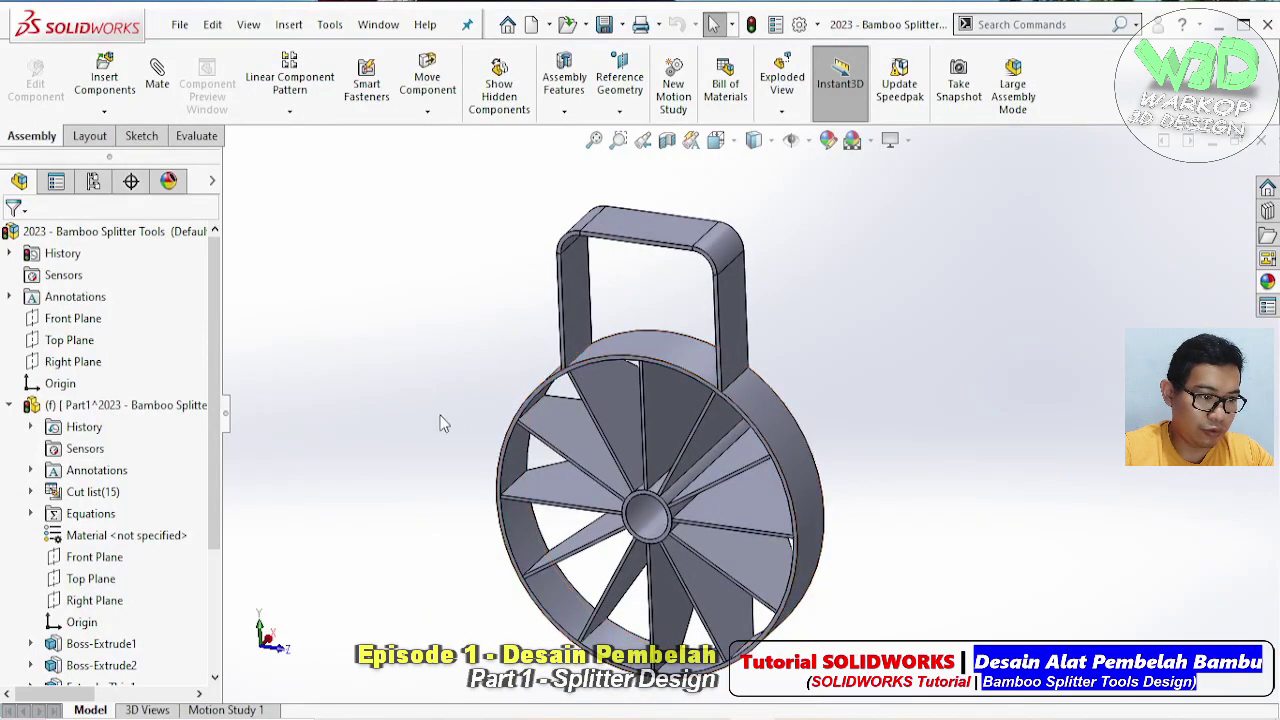
{"action": "left_click", "coordinate": [172, 411]}
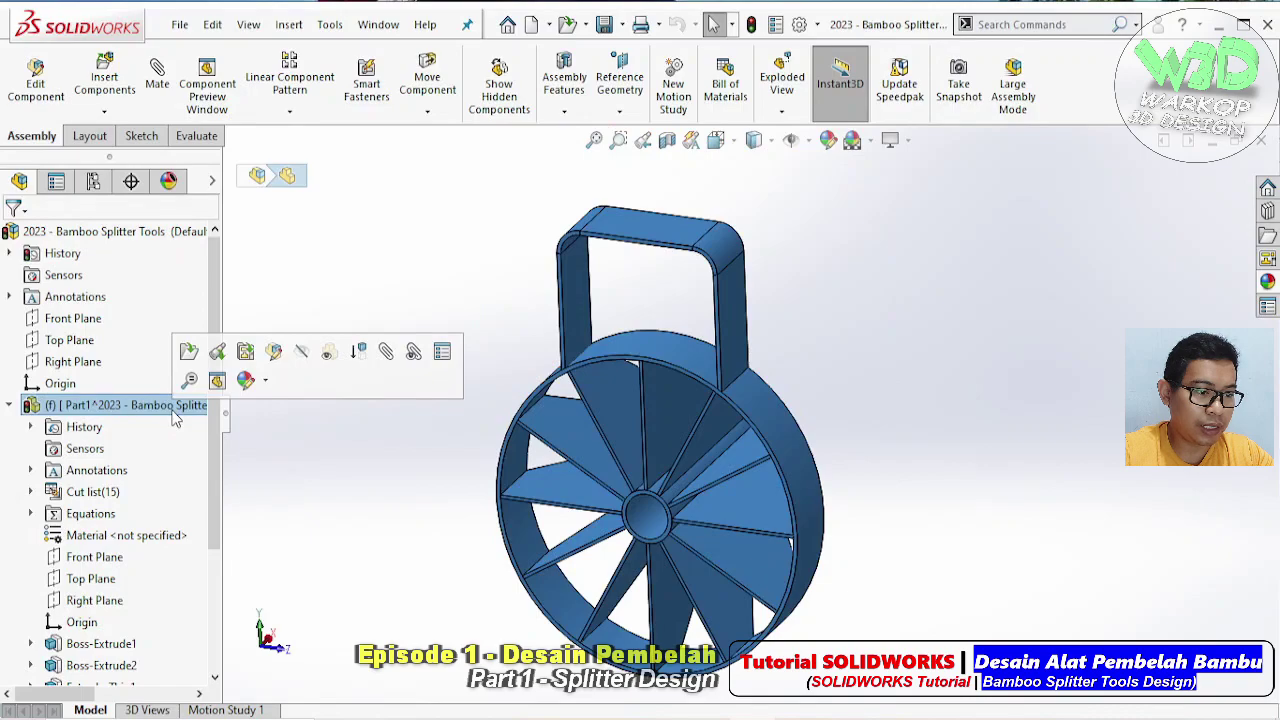
{"action": "right_click", "coordinate": [174, 418]}
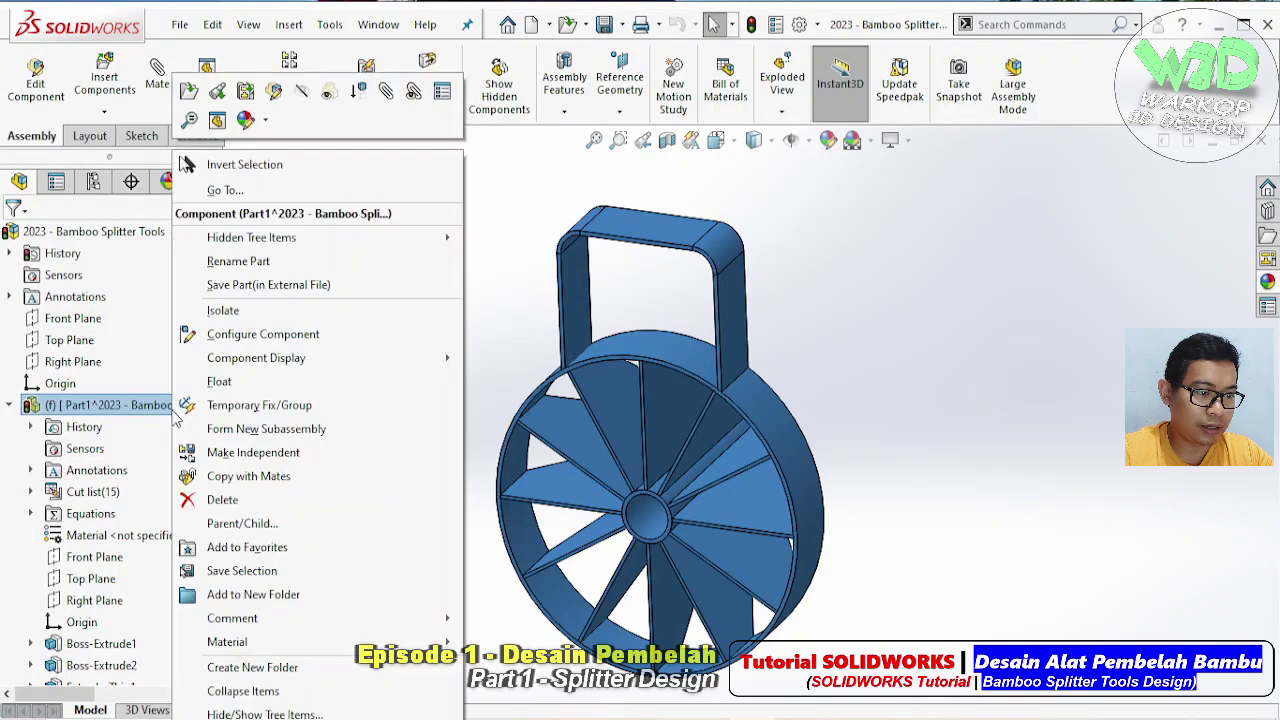
{"action": "left_click", "coordinate": [190, 92]}
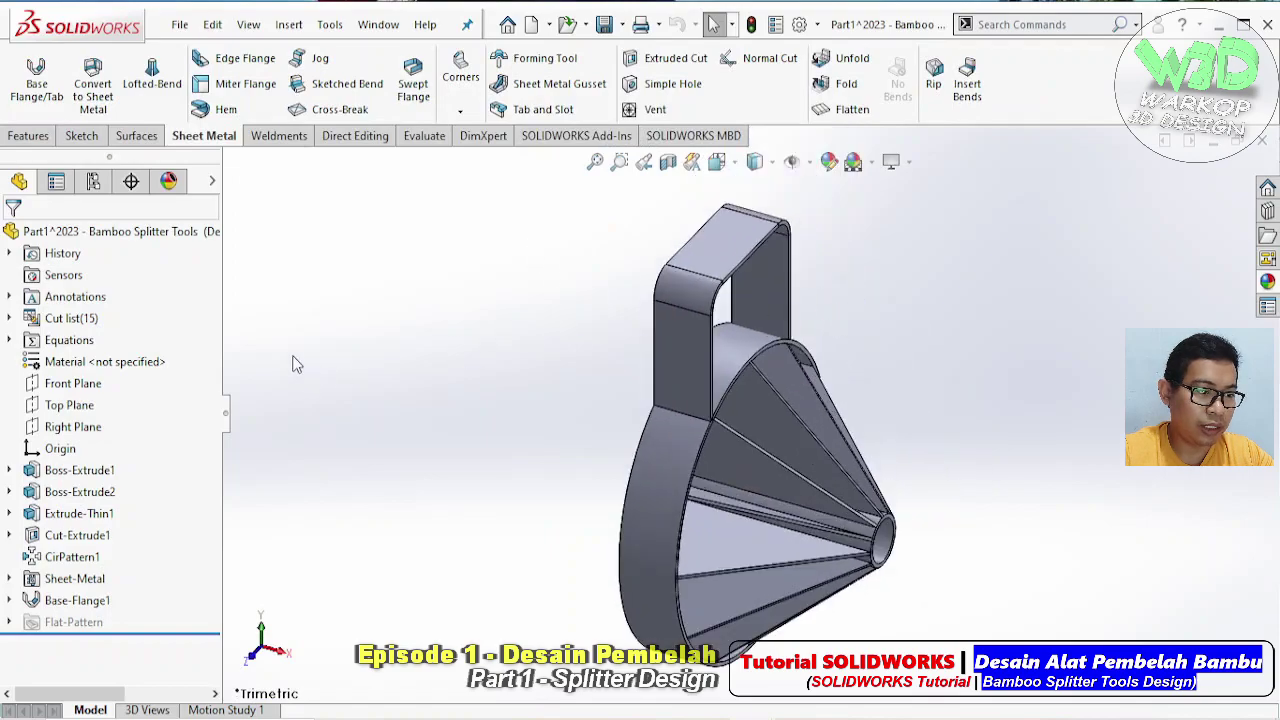
Assign Plain Carbon Steel as the part's material
{"action": "right_click", "coordinate": [142, 364]}
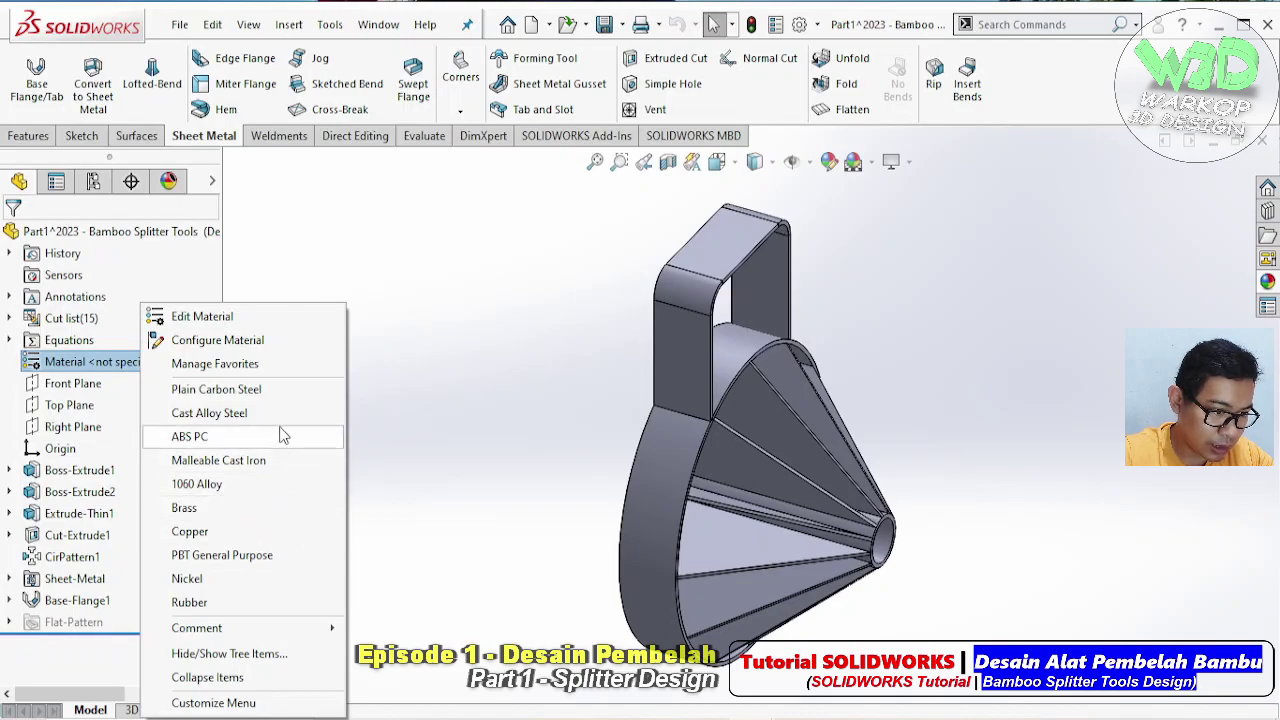
{"action": "left_click", "coordinate": [240, 389]}
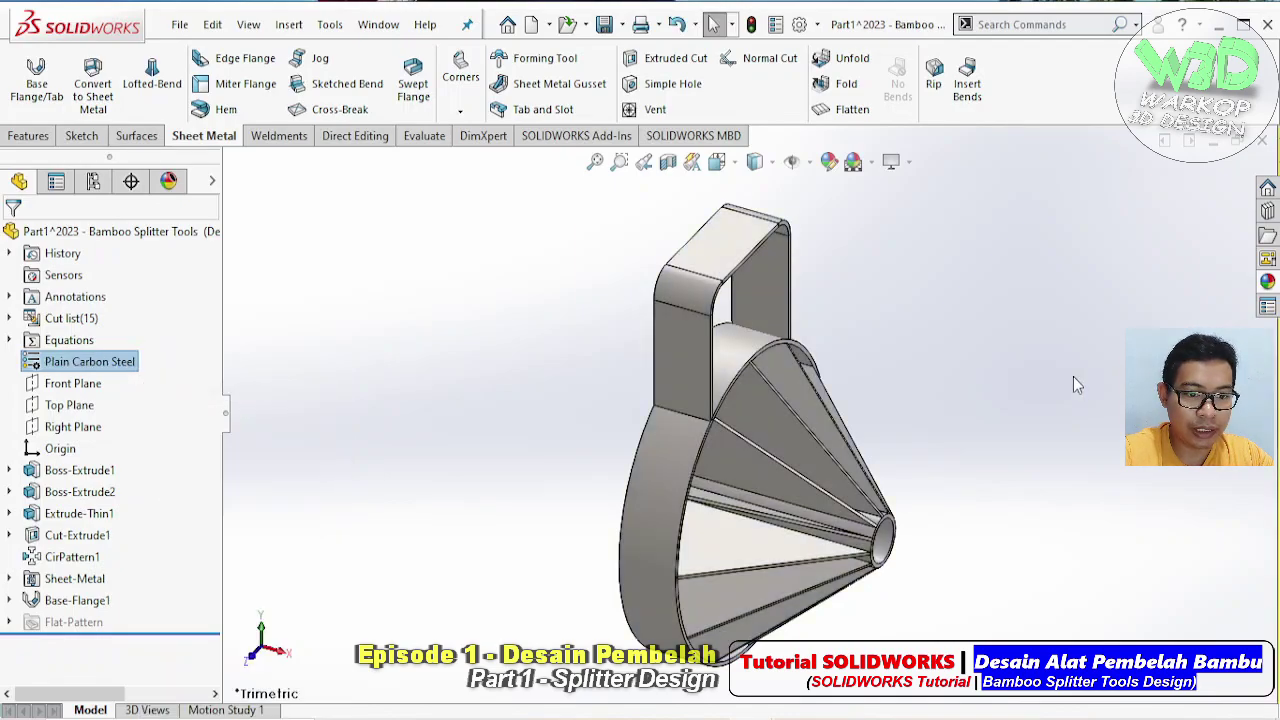
{"action": "mouse_move", "coordinate": [1073, 385]}
{"action": "middle_mouse_down"}
{"action": "mouse_move", "coordinate": [958, 463]}
{"action": "mouse_move", "coordinate": [858, 425]}
{"action": "mouse_move", "coordinate": [794, 436]}
{"action": "middle_mouse_up"}
Apply a pure magenta colour appearance to the whole Part1
{"action": "left_click", "coordinate": [737, 424]}
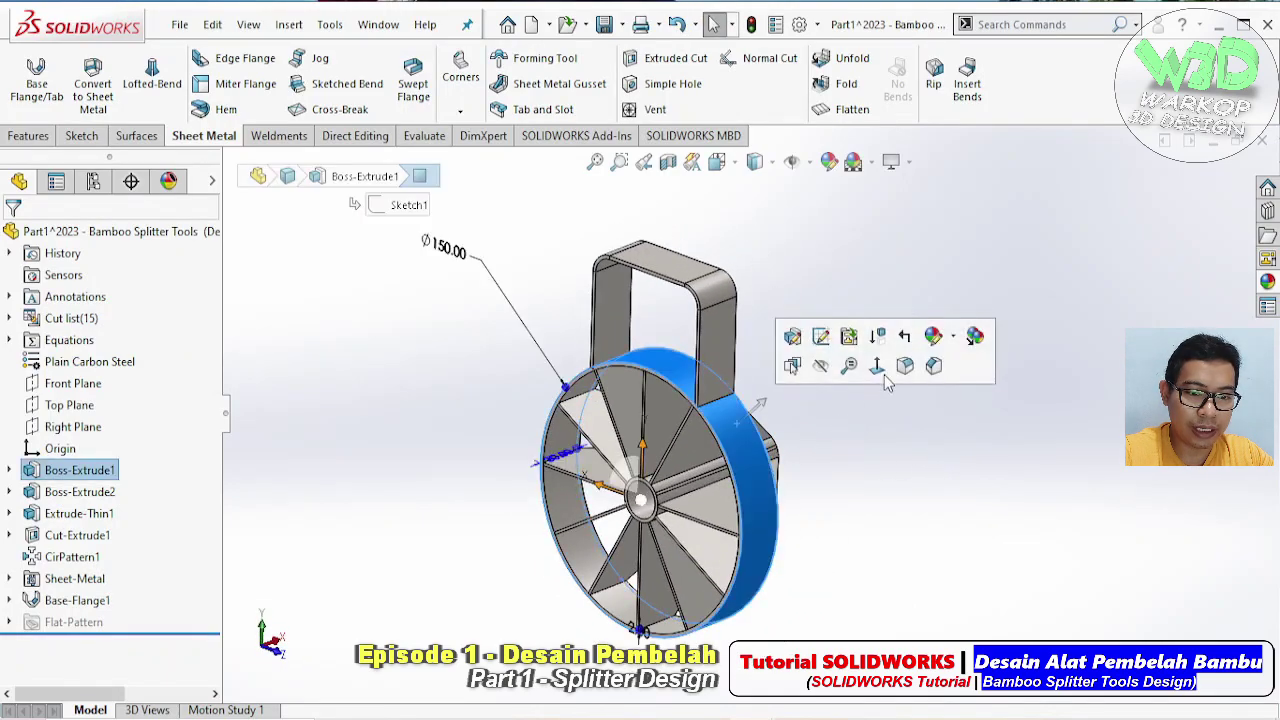
{"action": "left_click", "coordinate": [911, 488]}
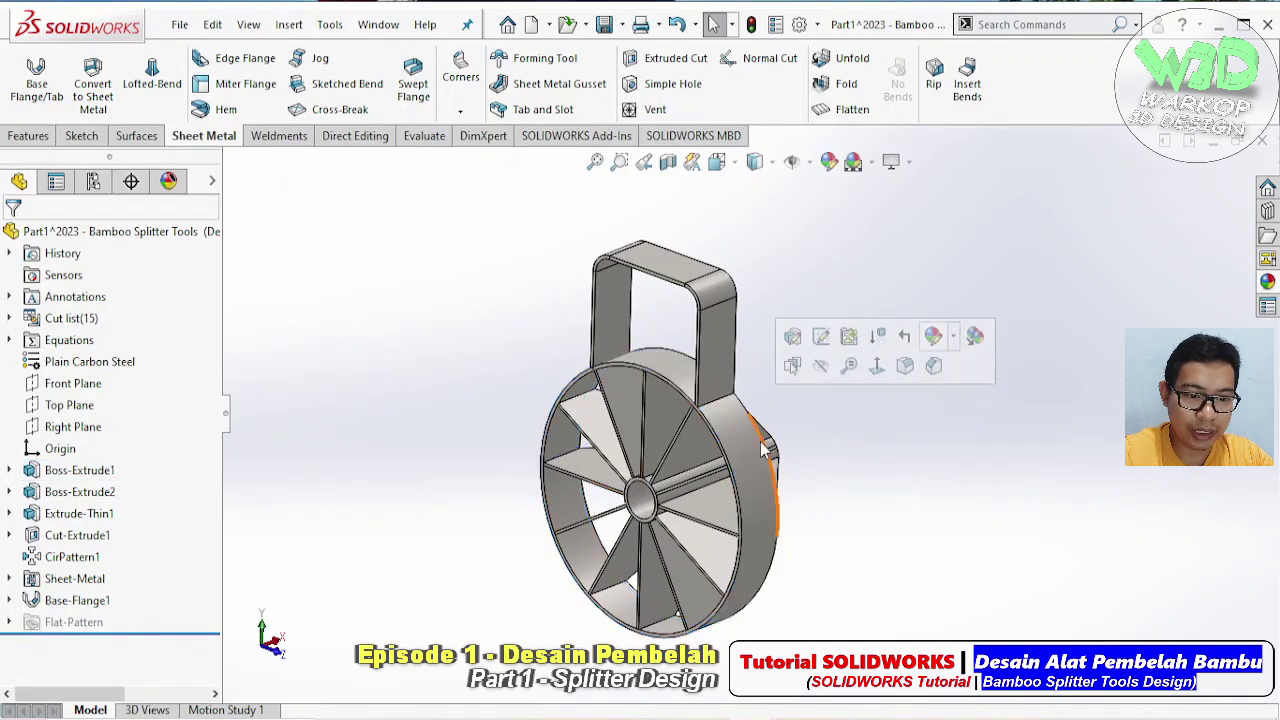
{"action": "left_click", "coordinate": [741, 430]}
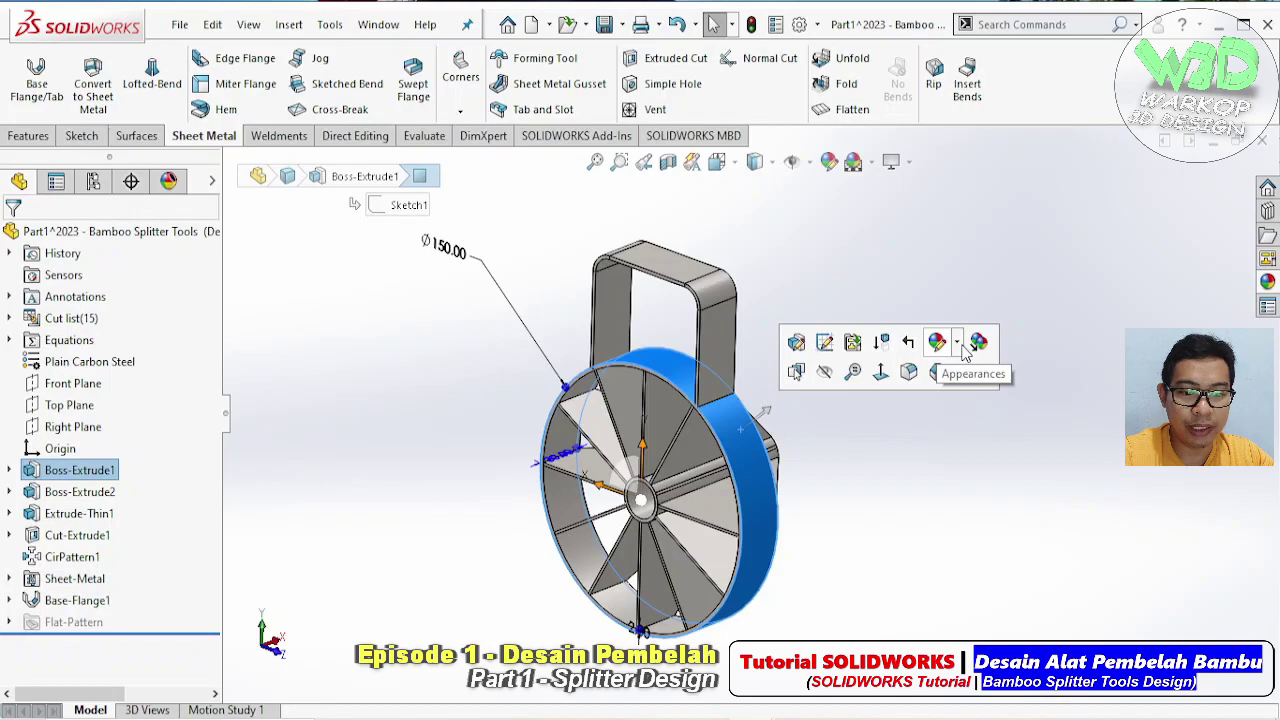
{"action": "left_click", "coordinate": [958, 343]}
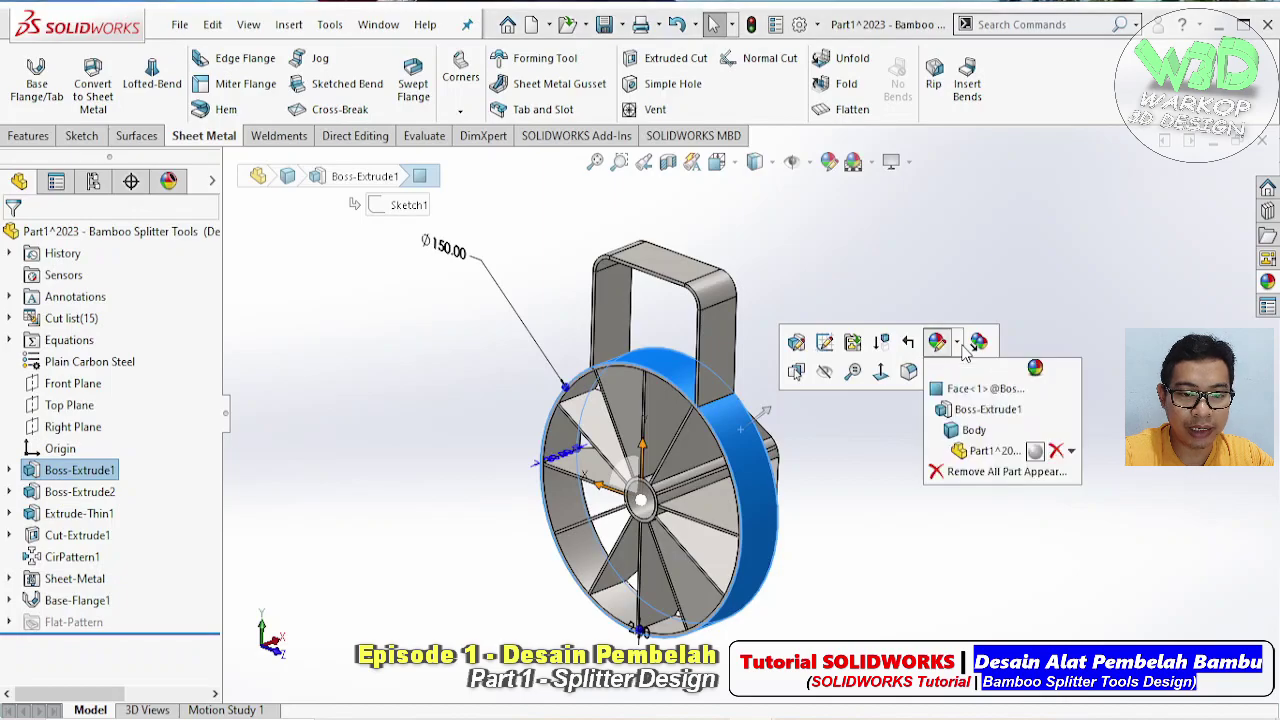
{"action": "left_click", "coordinate": [980, 452]}
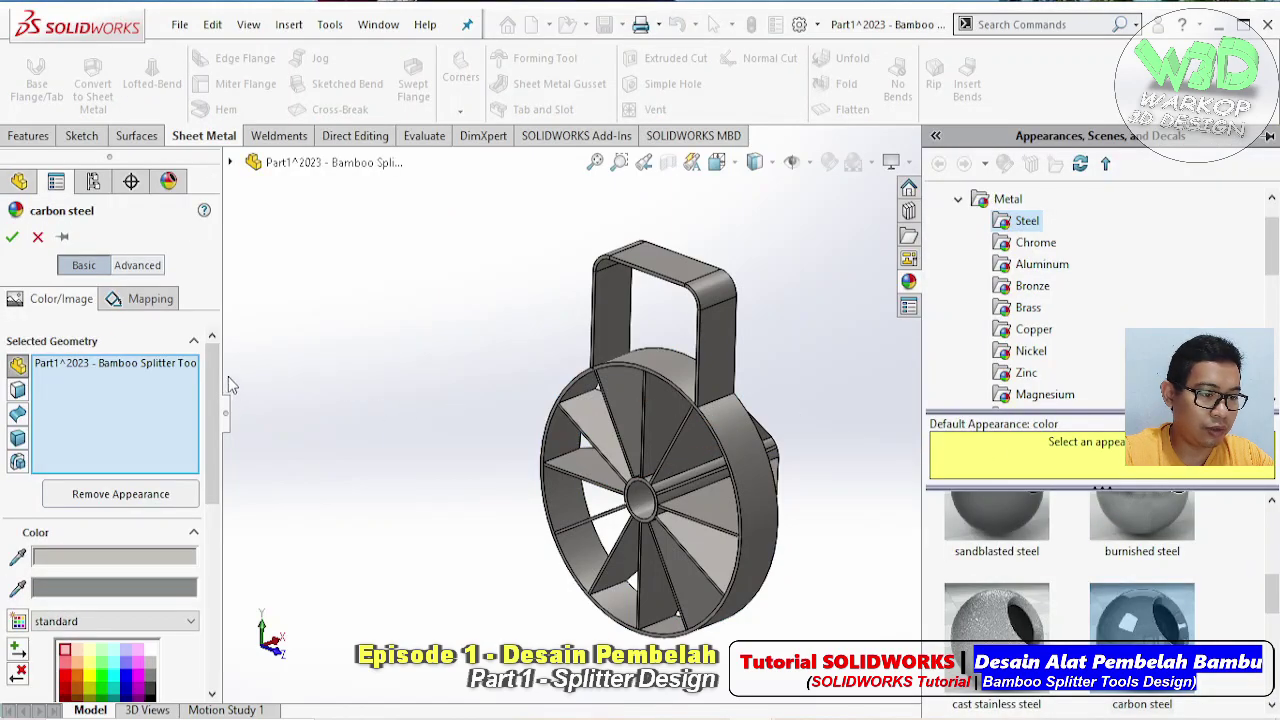
{"action": "scroll", "coordinate": [215, 445], "scroll_direction": "down", "scroll_amount": 5}
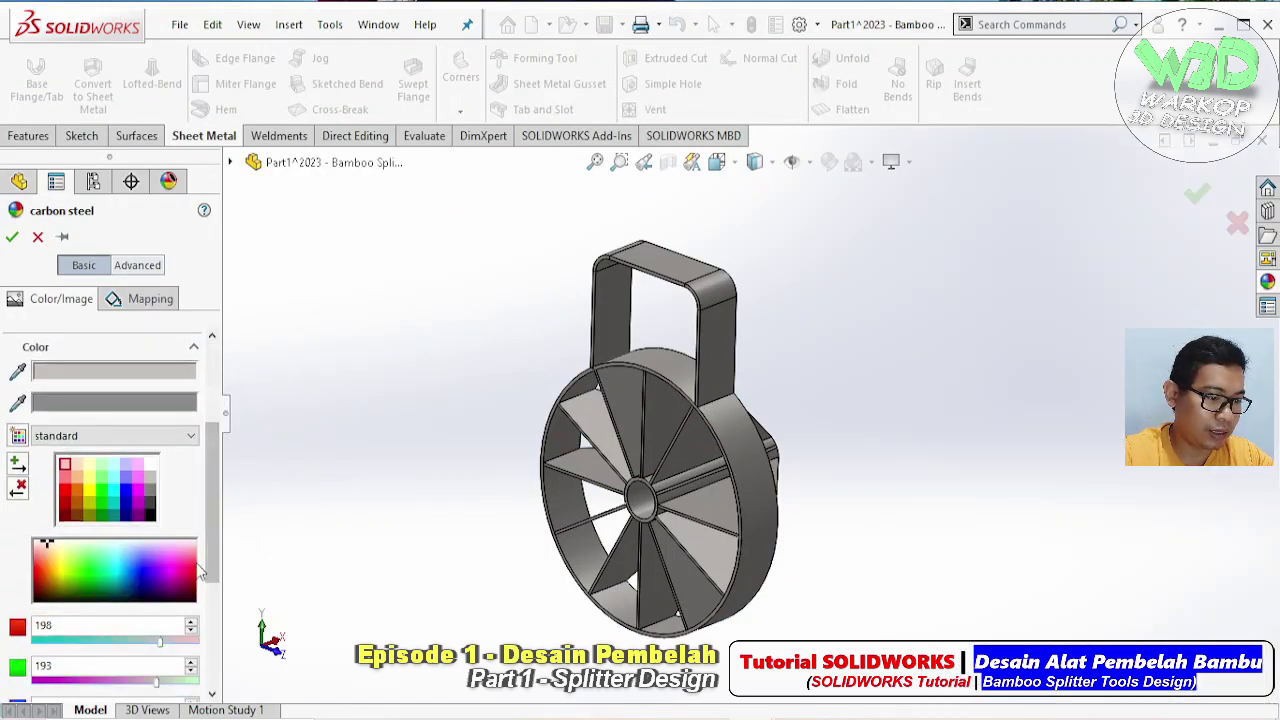
{"action": "left_click", "coordinate": [174, 570]}
{"action": "left_click", "coordinate": [143, 570]}
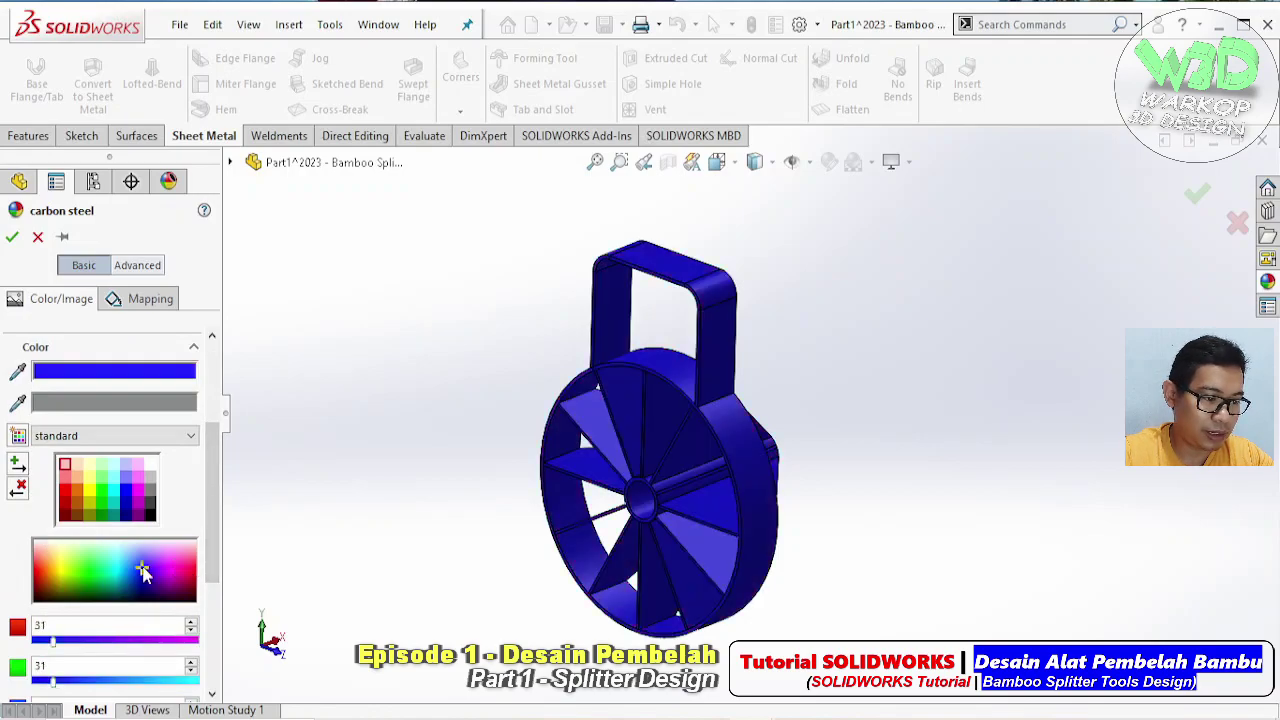
{"action": "left_click", "coordinate": [172, 568]}
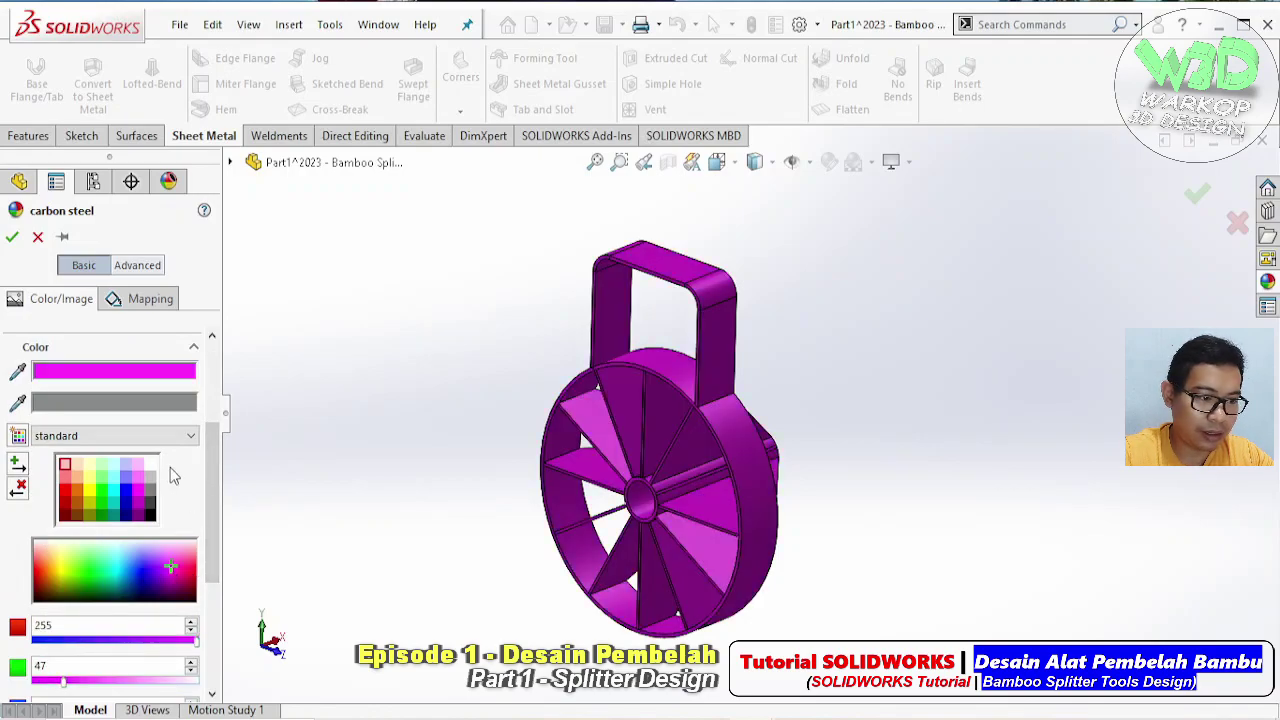
{"action": "left_click", "coordinate": [139, 490]}
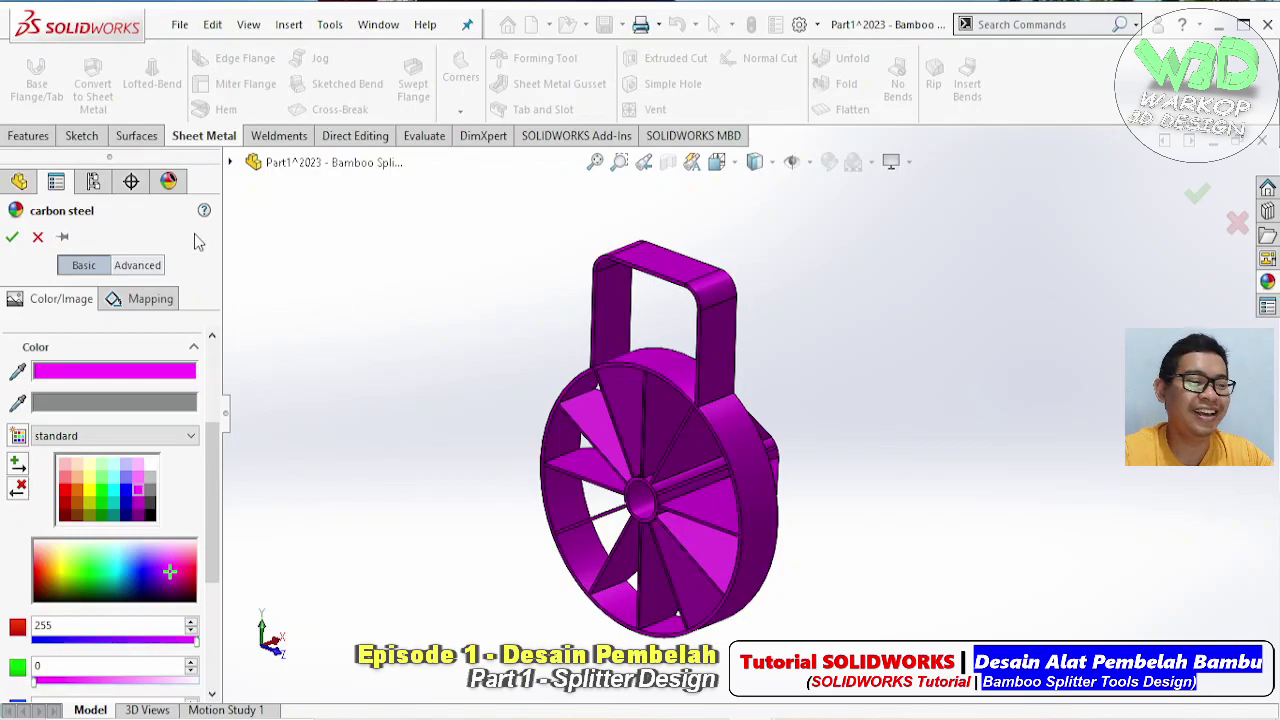
{"action": "left_click", "coordinate": [12, 237]}
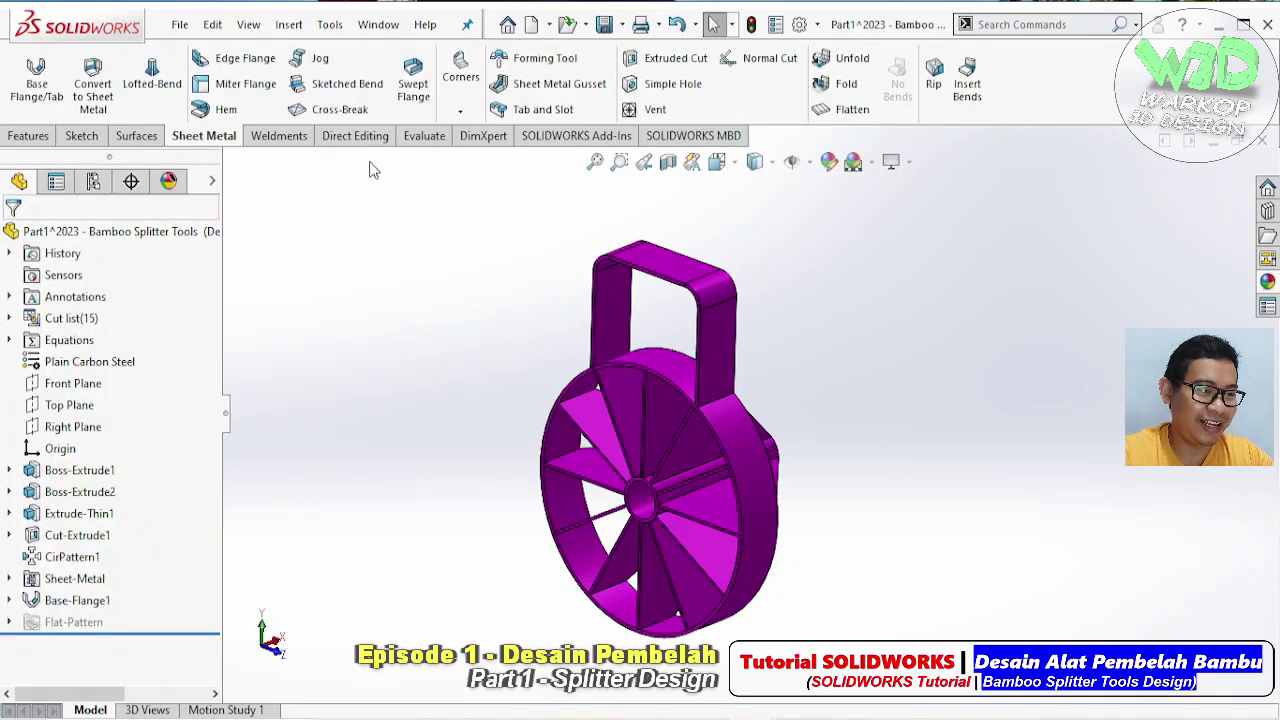
Save As into the 2023 - Bamboo Splitter Tools > 1.2. 3D Parts folder
{"action": "left_click", "coordinate": [180, 24]}
{"action": "left_click", "coordinate": [218, 264]}
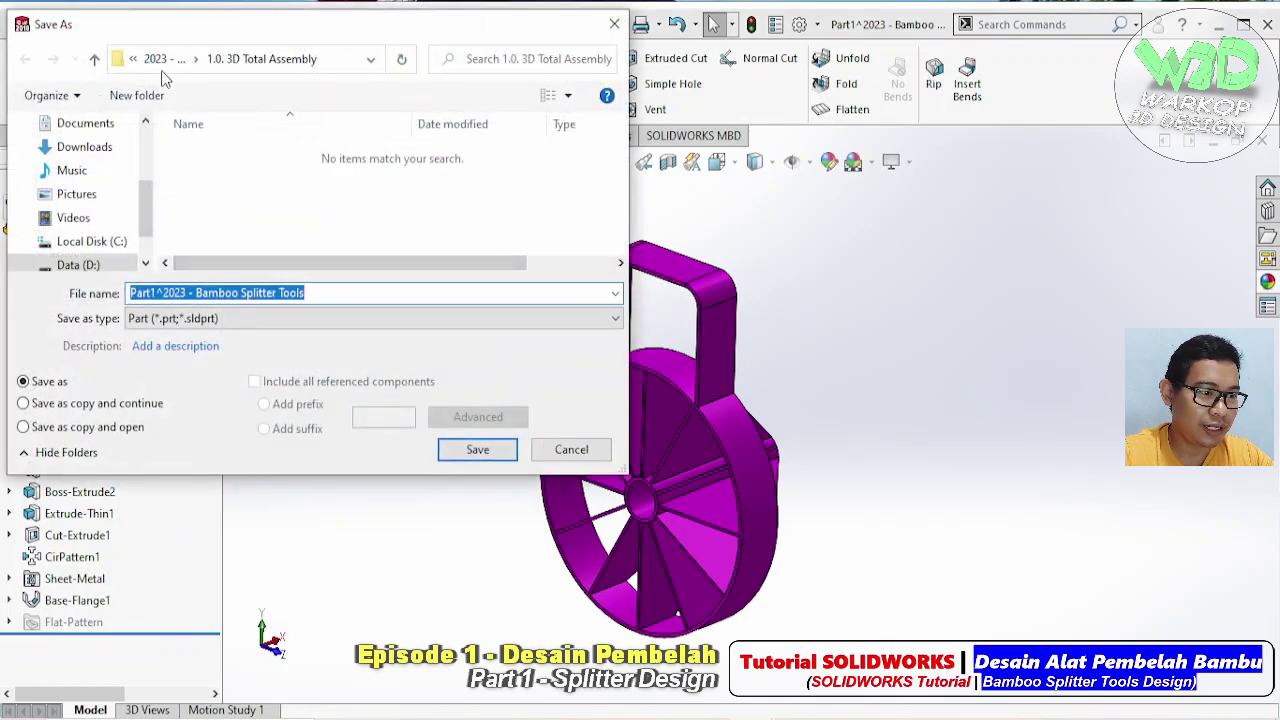
{"action": "left_click", "coordinate": [166, 58]}
{"action": "left_click_drag", "start_coordinate": [214, 23], "coordinate": [244, 25]}
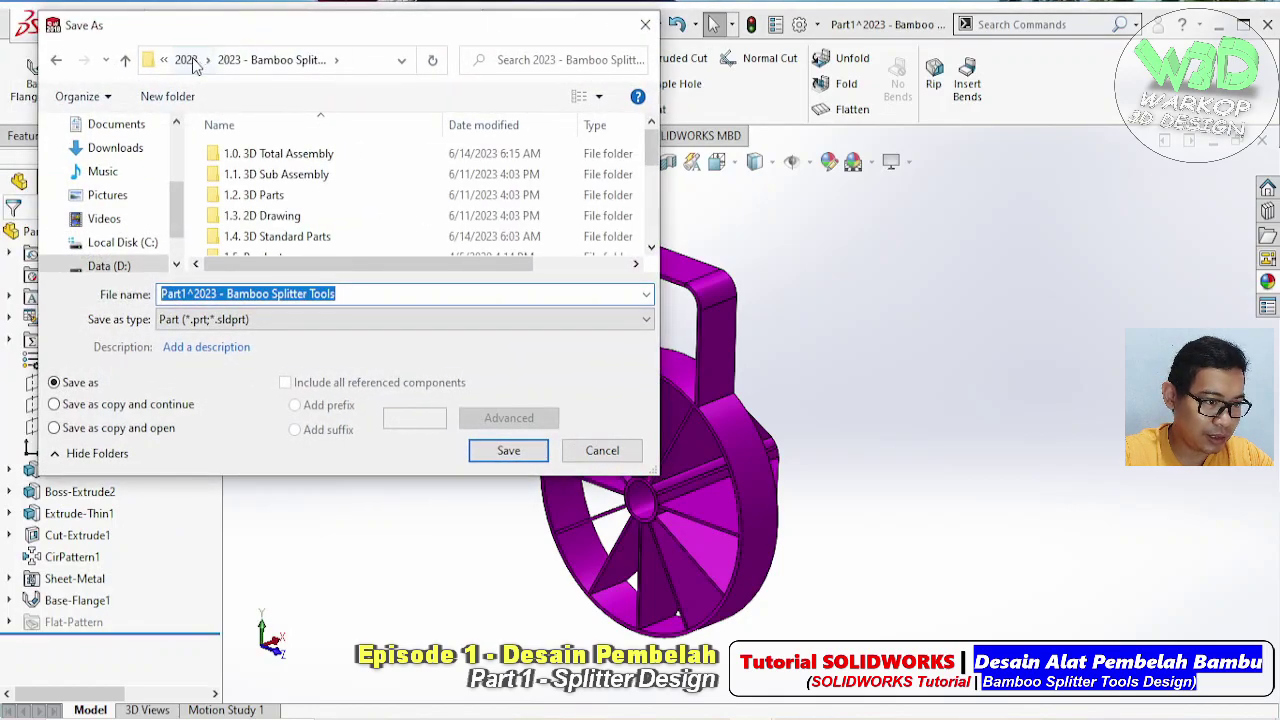
{"action": "left_click", "coordinate": [186, 60]}
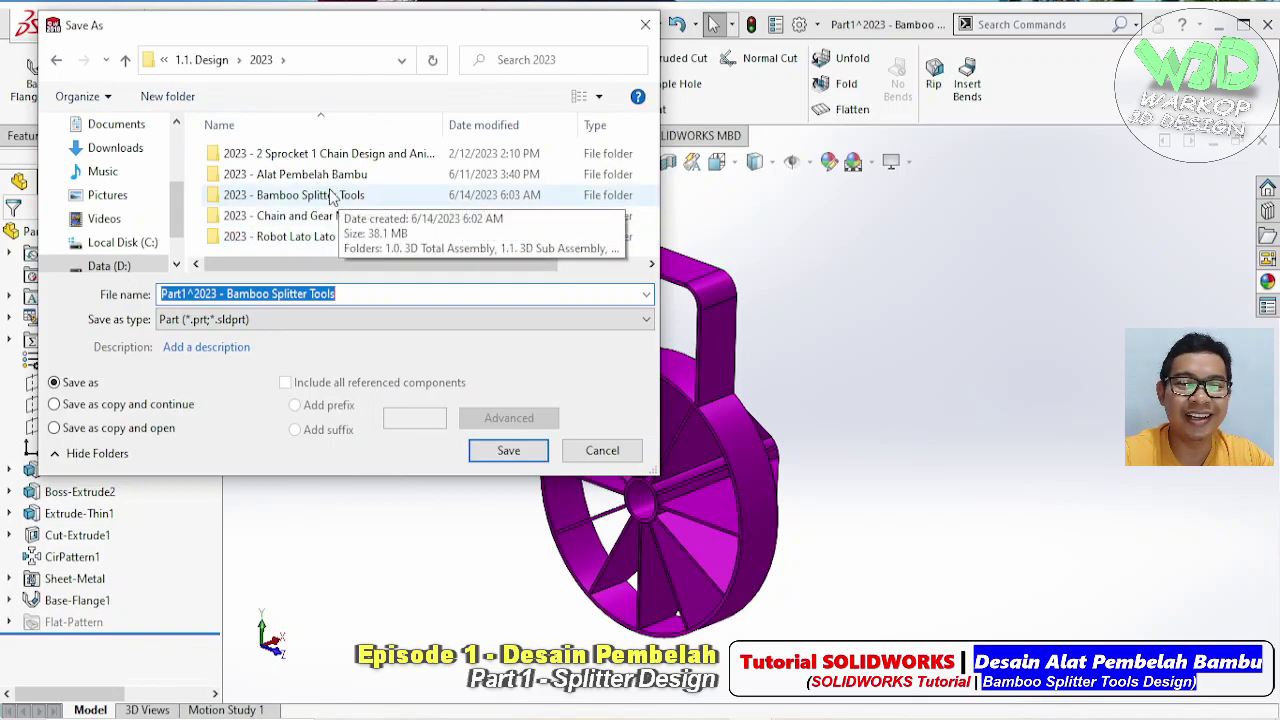
{"action": "double_click", "coordinate": [268, 194]}
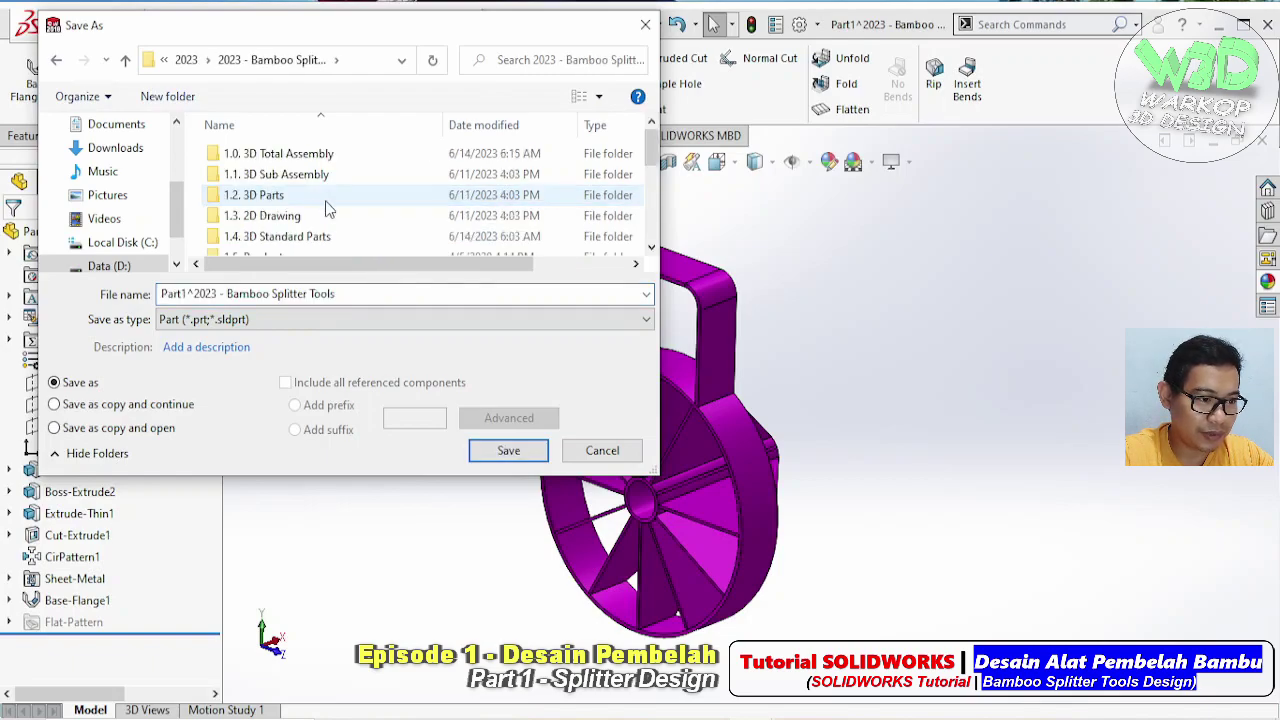
{"action": "double_click", "coordinate": [270, 195]}
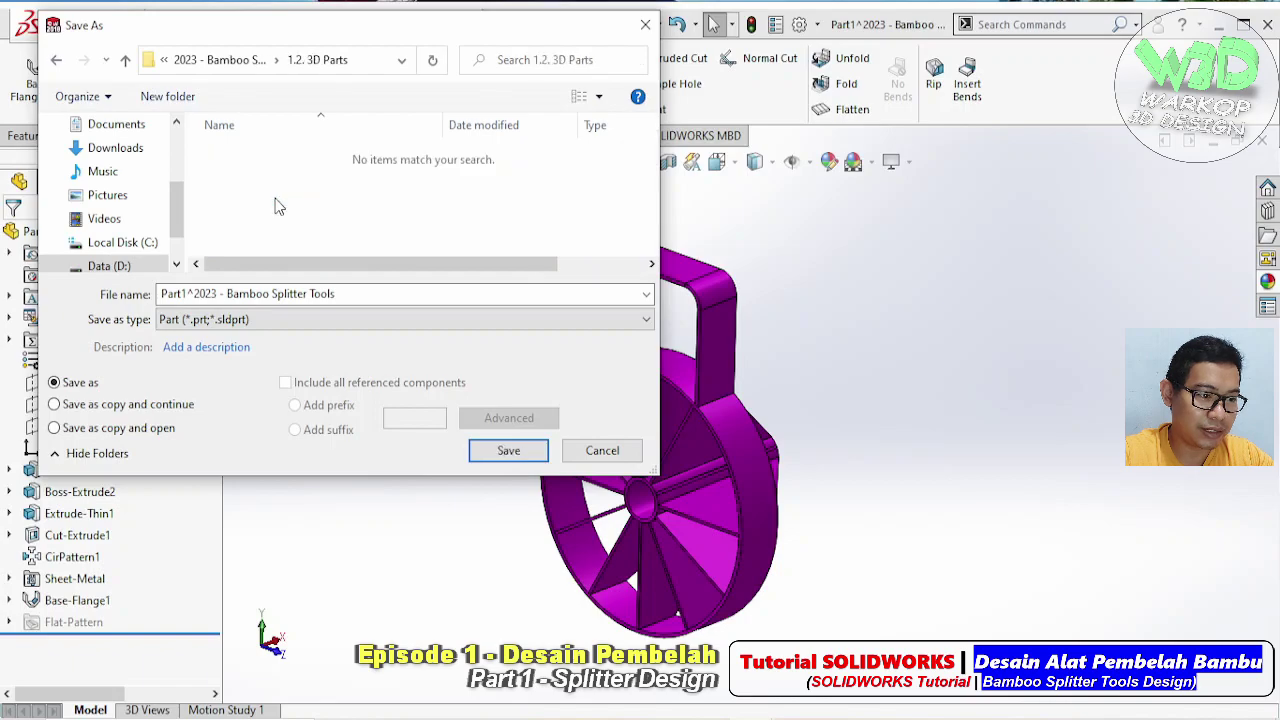
Rename the file to '2023 - BST - Part - Splitter' and save it
{"action": "double_click", "coordinate": [177, 293]}
{"action": "key", "text": "BackSpace"}
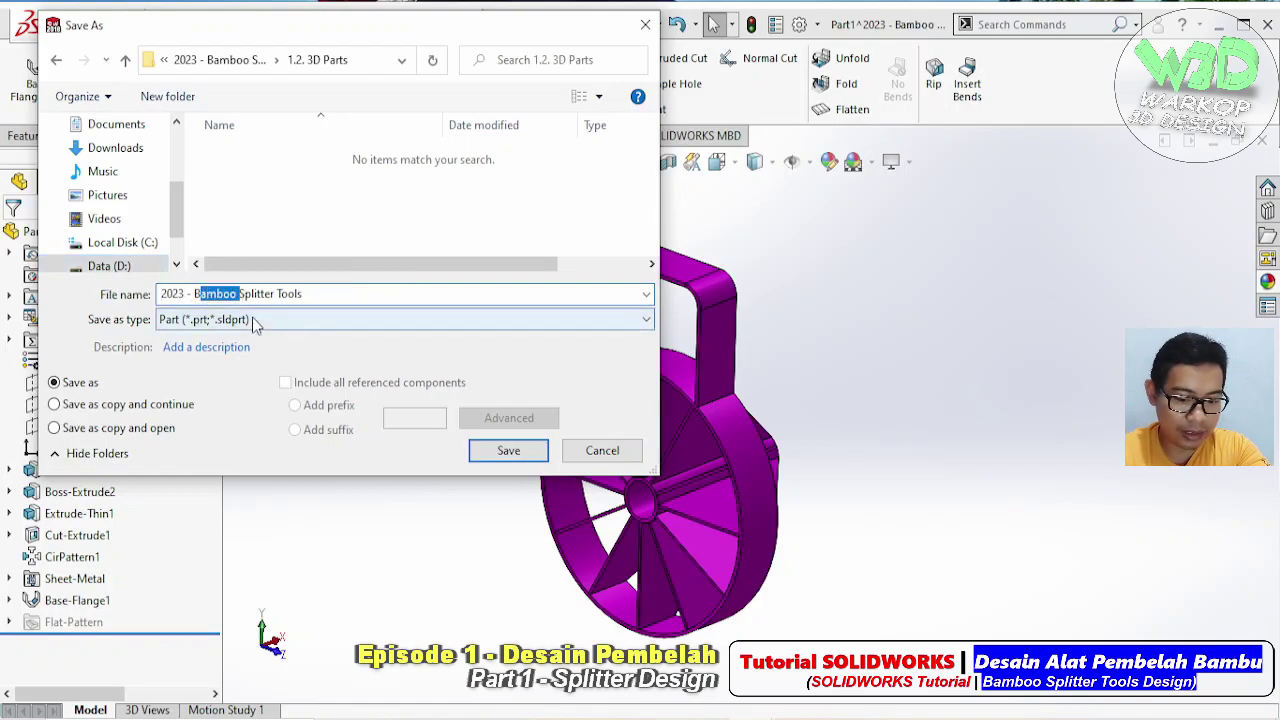
{"action": "key", "text": "BackSpace"}
{"action": "left_click_drag", "start_coordinate": [206, 293], "coordinate": [246, 297]}
{"action": "key", "text": "BackSpace"}
{"action": "type", "text": "ST - Part -"}
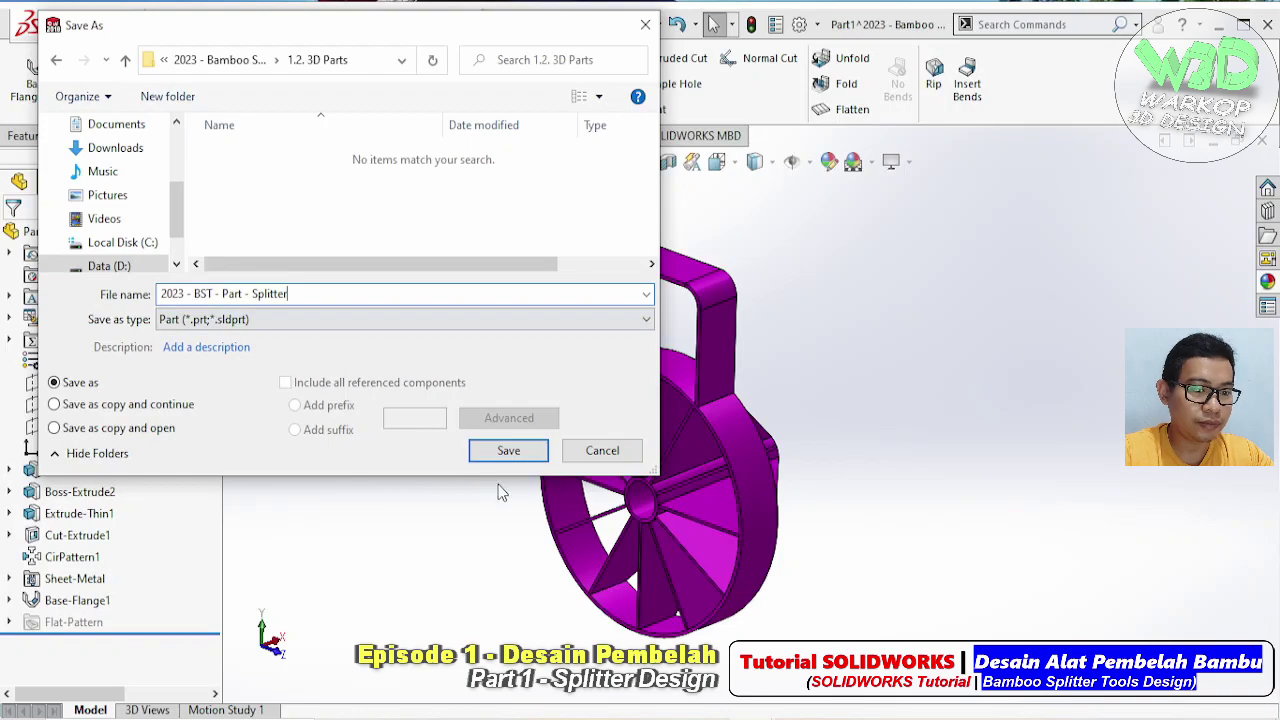
{"action": "left_click", "coordinate": [505, 452]}
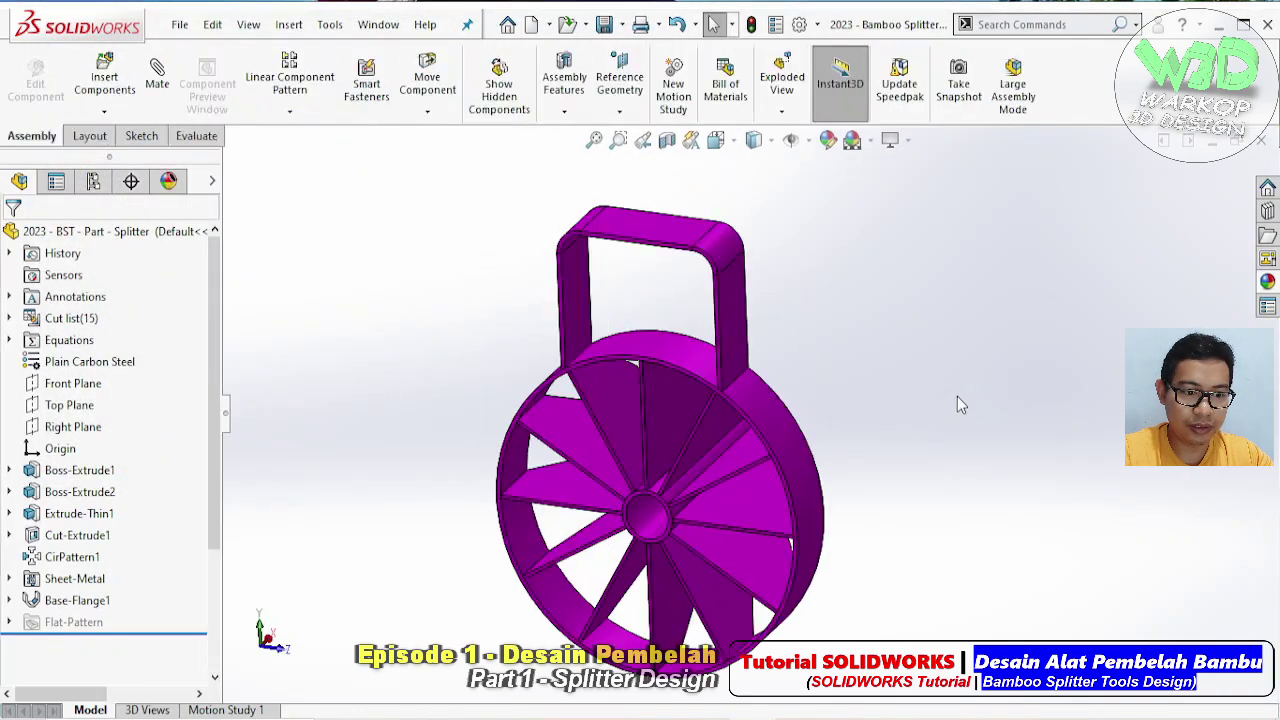
Collapse all items in the assembly's FeatureManager tree
{"action": "mouse_move", "coordinate": [880, 317]}
{"action": "middle_mouse_down"}
{"action": "mouse_move", "coordinate": [797, 407]}
{"action": "mouse_move", "coordinate": [538, 441]}
{"action": "middle_mouse_up"}
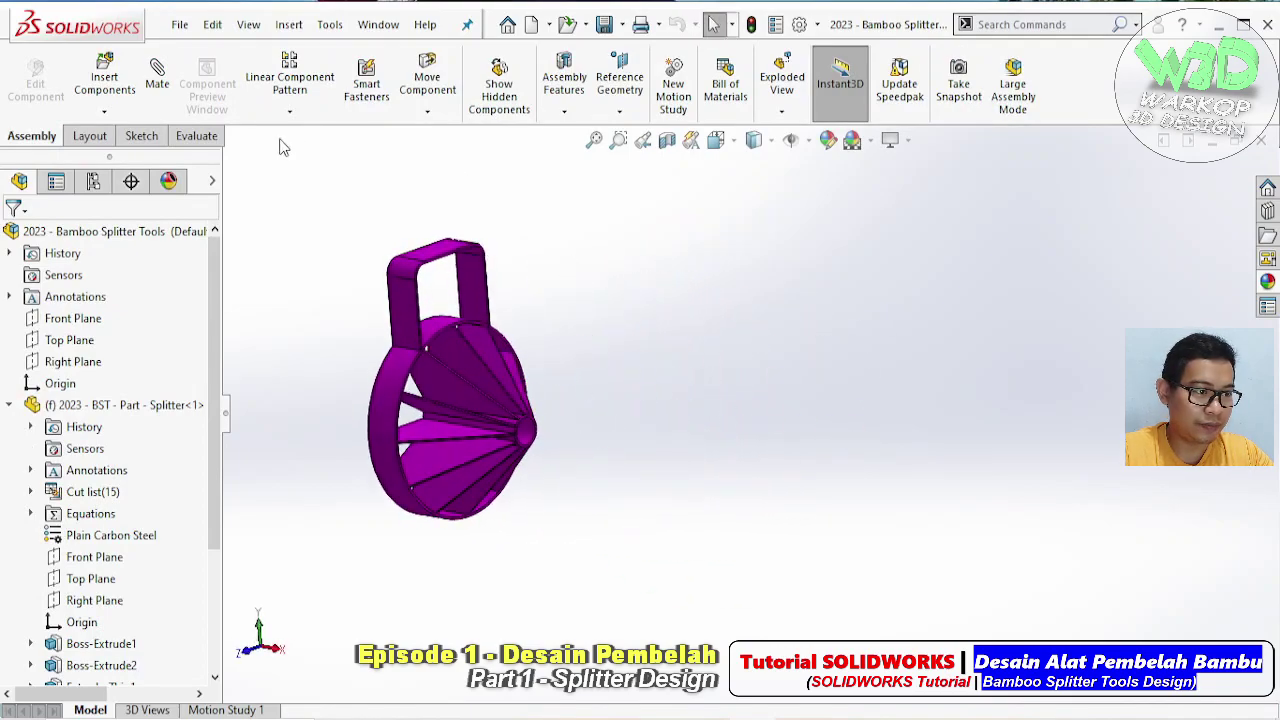
{"action": "left_click", "coordinate": [104, 111]}
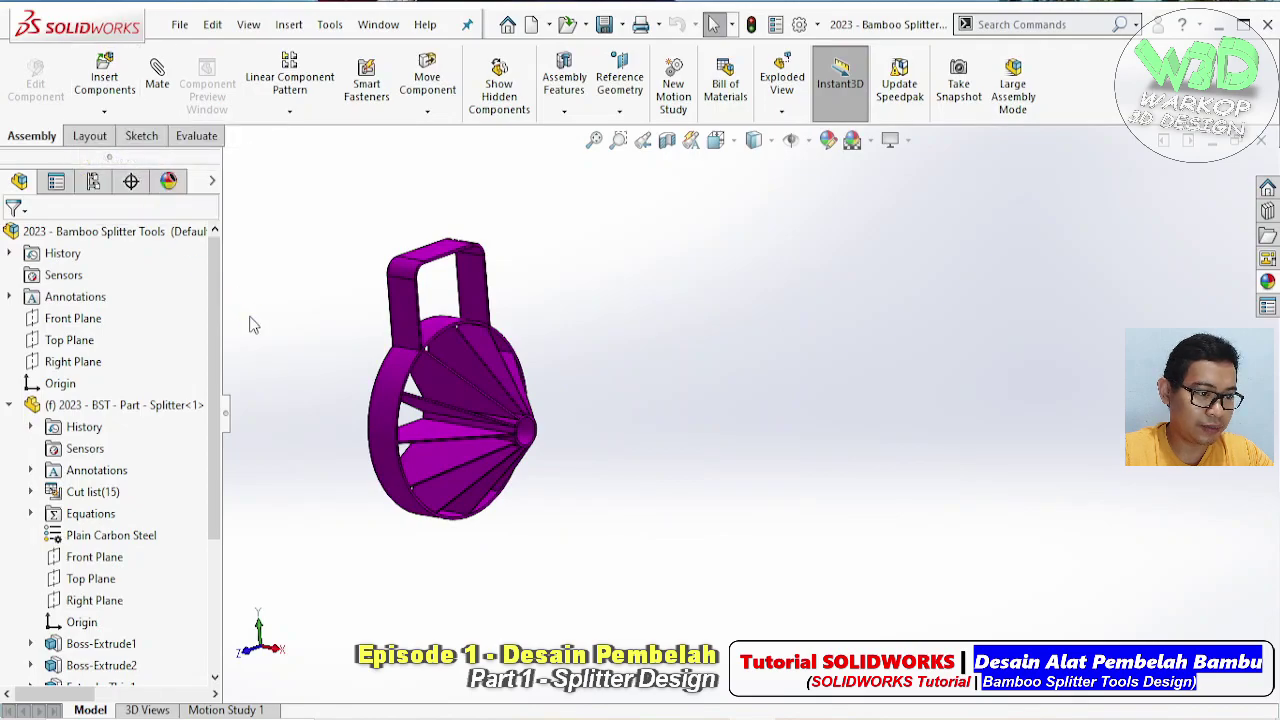
{"action": "right_click", "coordinate": [211, 326]}
{"action": "right_click", "coordinate": [182, 329]}
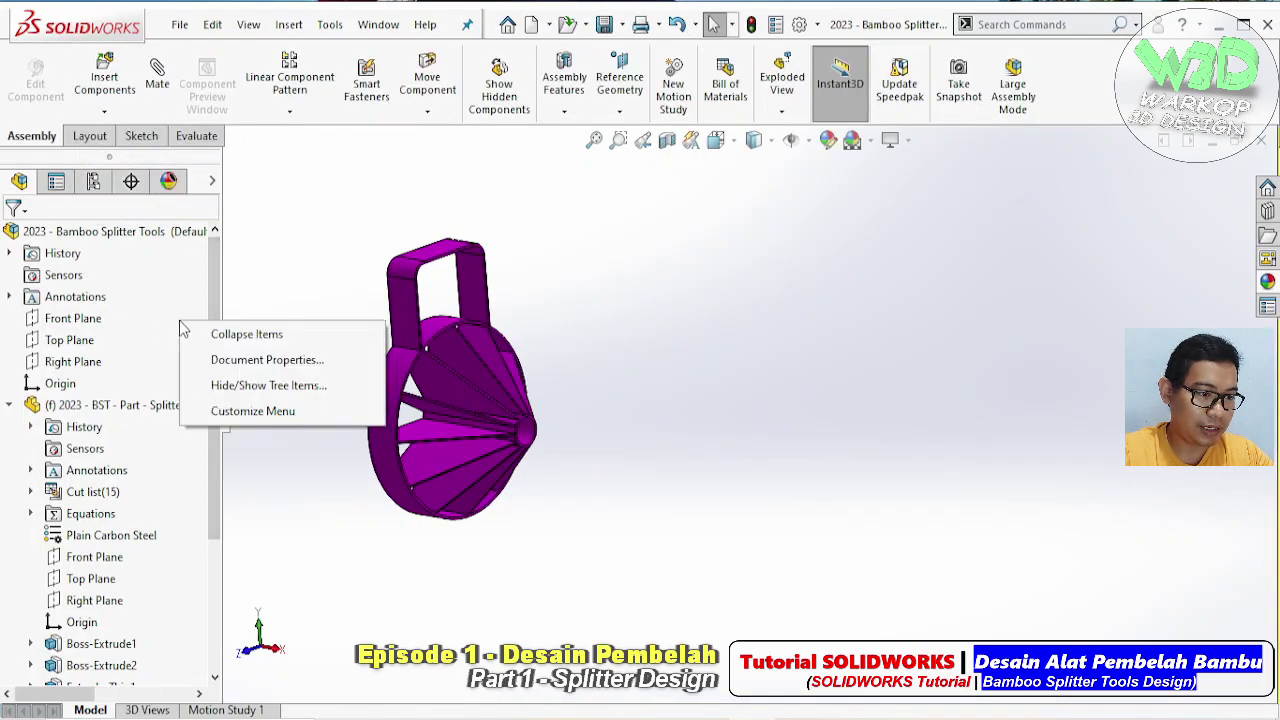
{"action": "left_click", "coordinate": [230, 334]}
Select Part2 and edit it in context, zooming in on the hub
{"action": "left_click", "coordinate": [171, 426]}
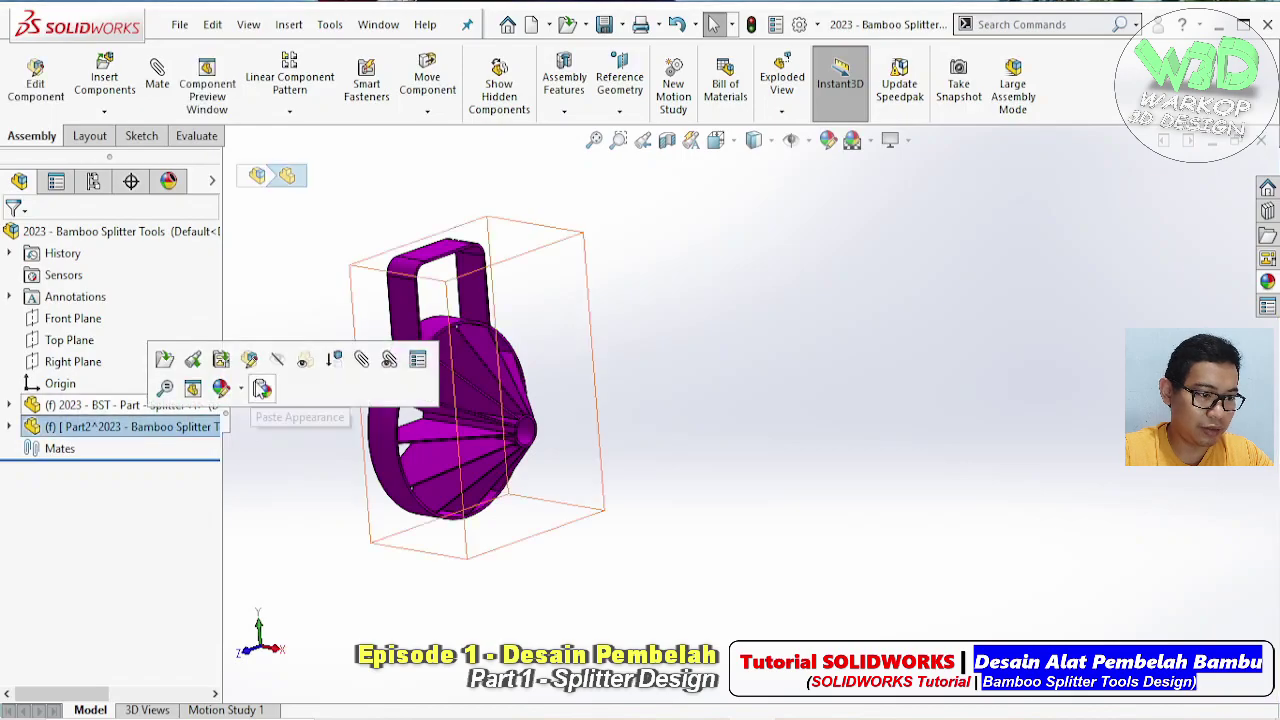
{"action": "left_click", "coordinate": [250, 360]}
{"action": "scroll", "coordinate": [472, 400], "scroll_direction": "down", "scroll_amount": 3}
{"action": "scroll", "coordinate": [528, 423], "scroll_direction": "down", "scroll_amount": 3}
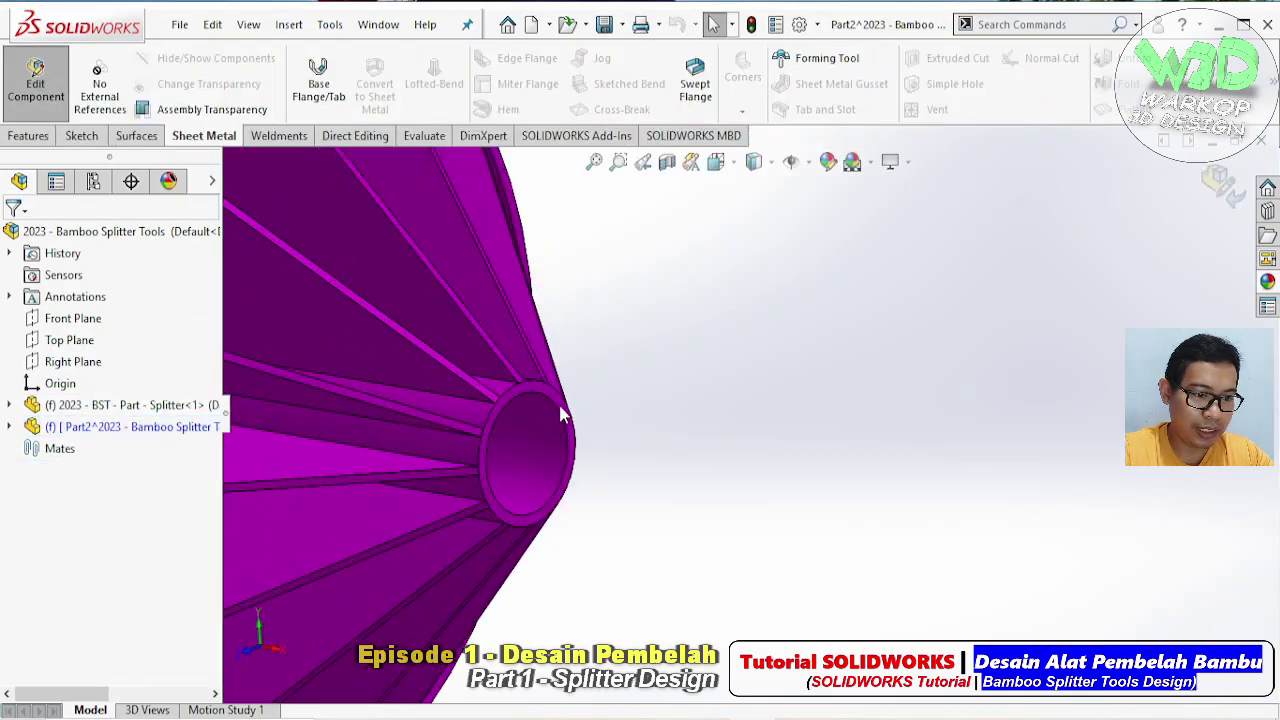
Start a sketch on the hub's end face and draw a circle centred on the origin
{"action": "left_click", "coordinate": [564, 410]}
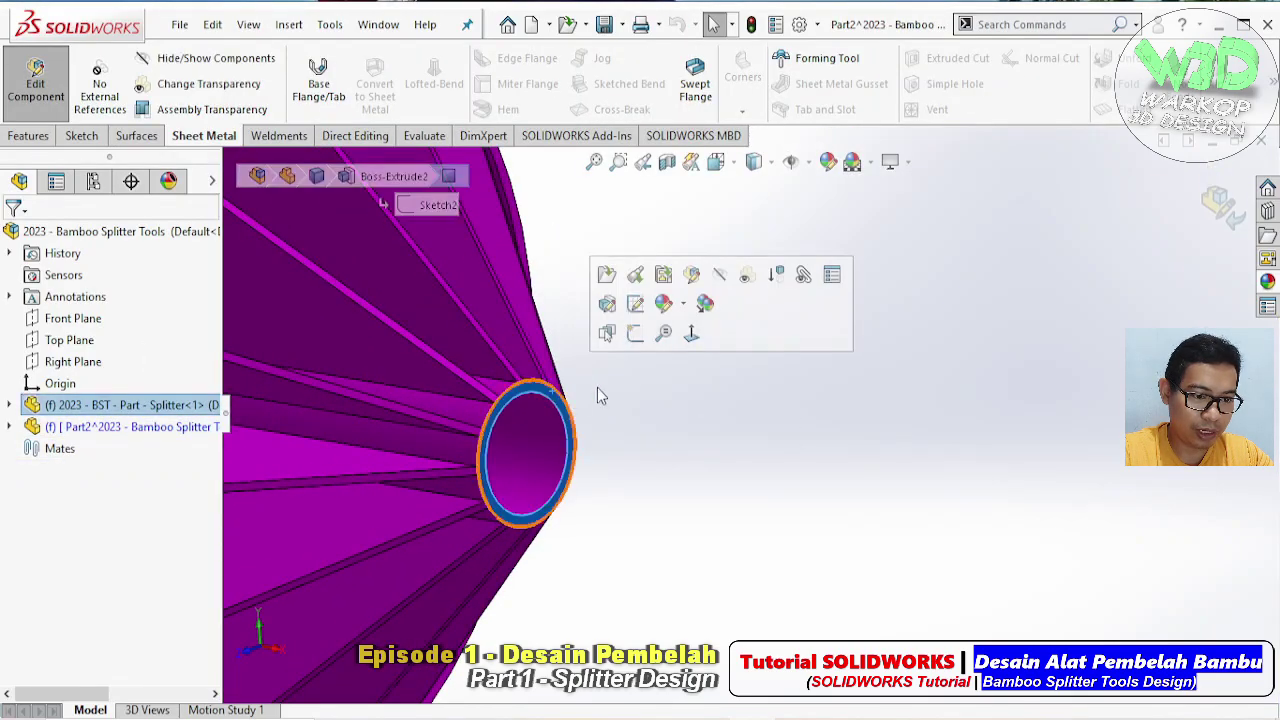
{"action": "left_click", "coordinate": [635, 333]}
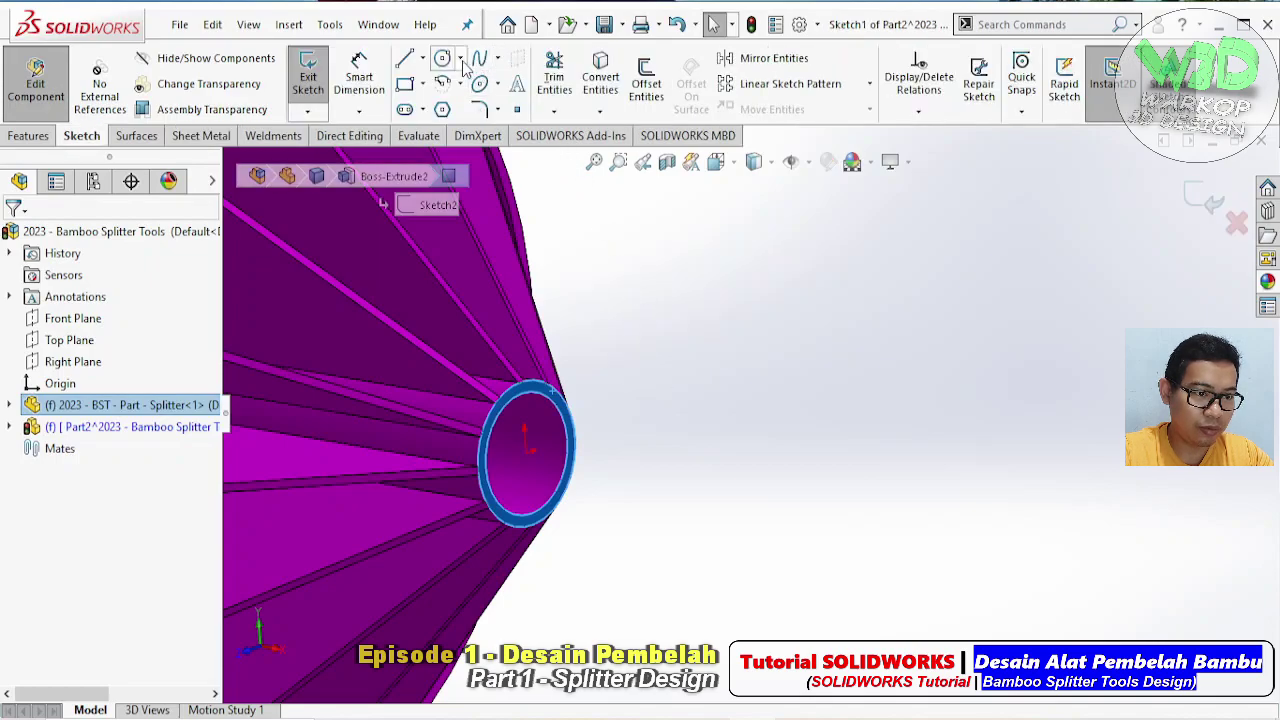
{"action": "left_click", "coordinate": [461, 59]}
{"action": "left_click", "coordinate": [475, 80]}
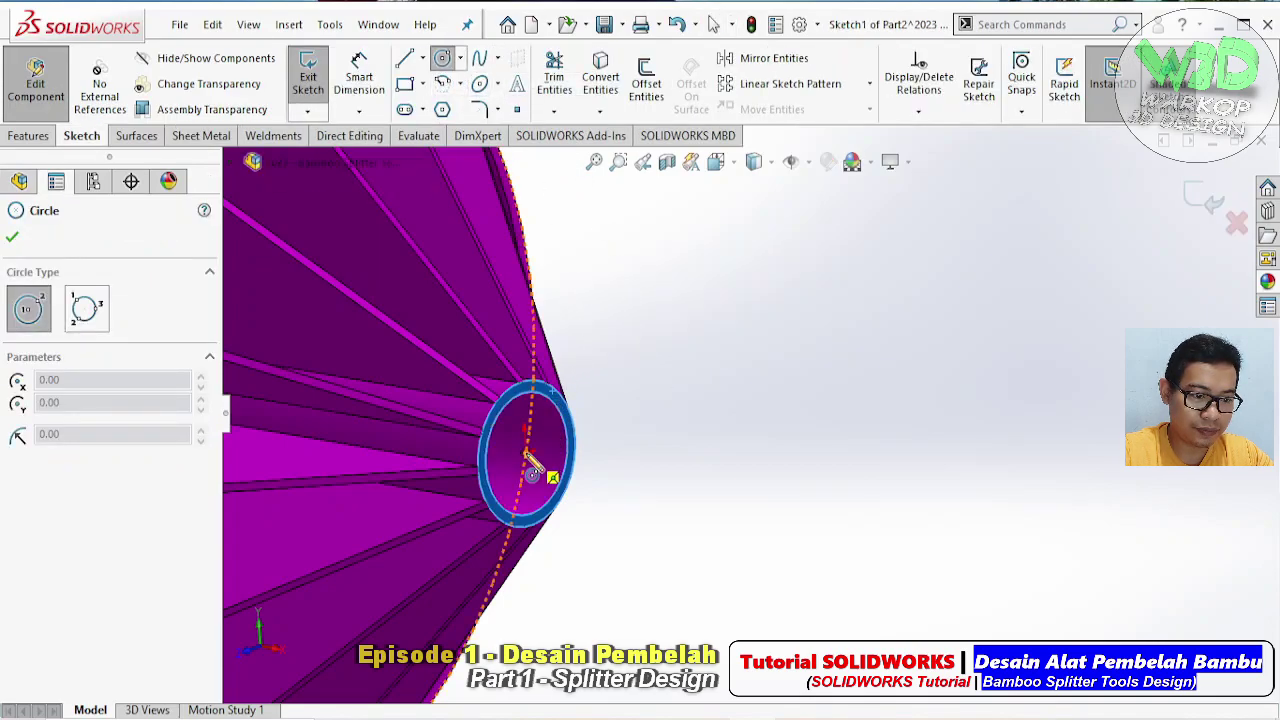
{"action": "left_click", "coordinate": [526, 452]}
{"action": "left_click", "coordinate": [655, 526]}
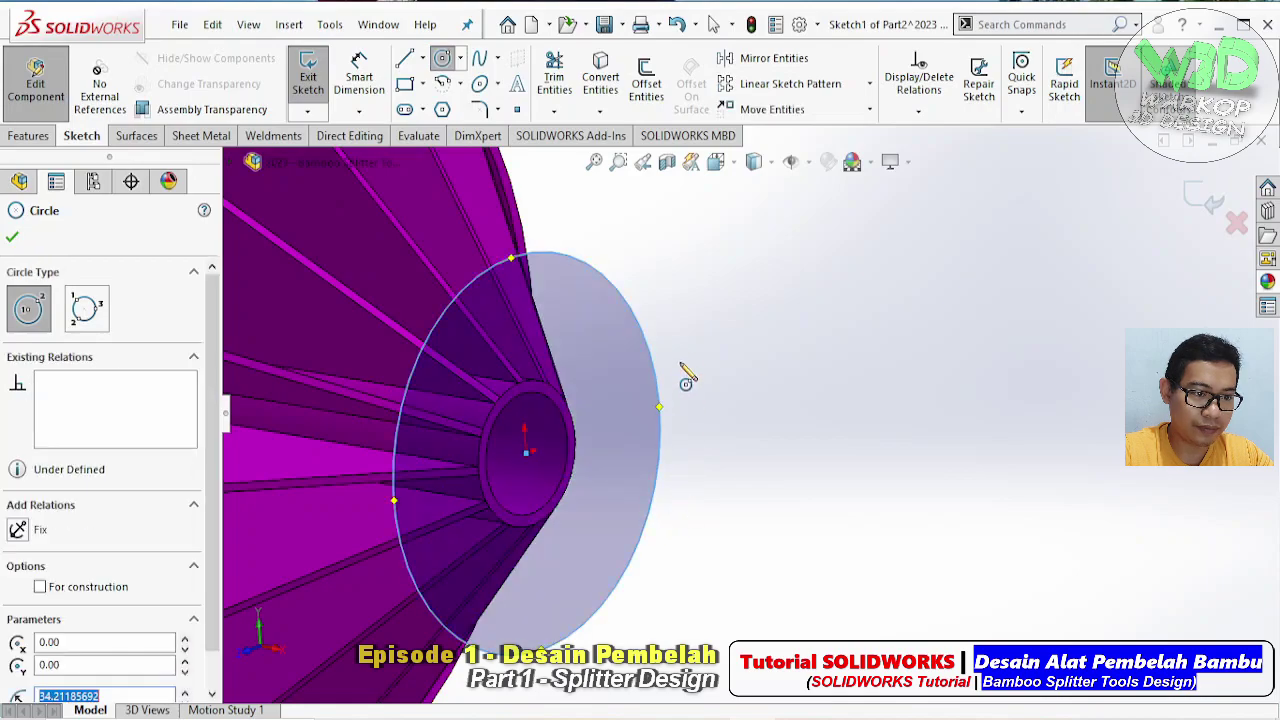
{"action": "key", "text": "Escape"}
Offset the circle outward by 10 mm to create a second concentric circle
{"action": "left_click", "coordinate": [646, 80]}
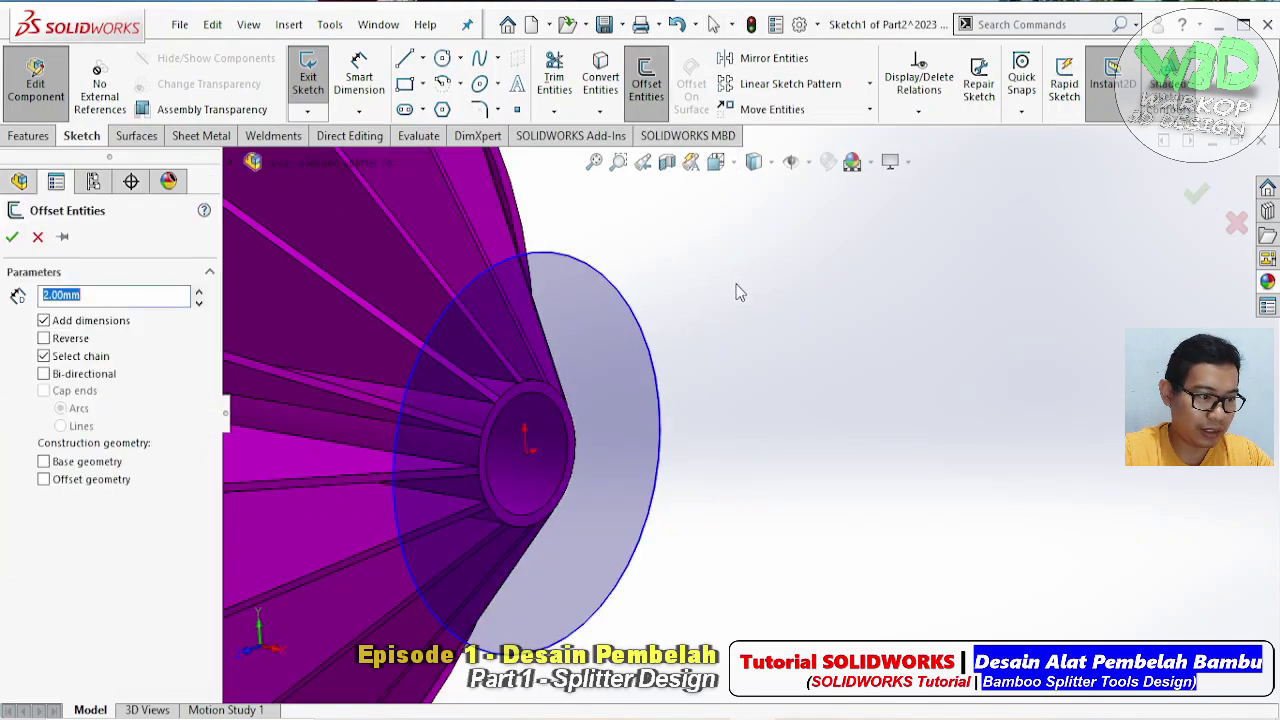
{"action": "left_click", "coordinate": [130, 295]}
{"action": "double_click", "coordinate": [146, 295]}
{"action": "type", "text": "1"}
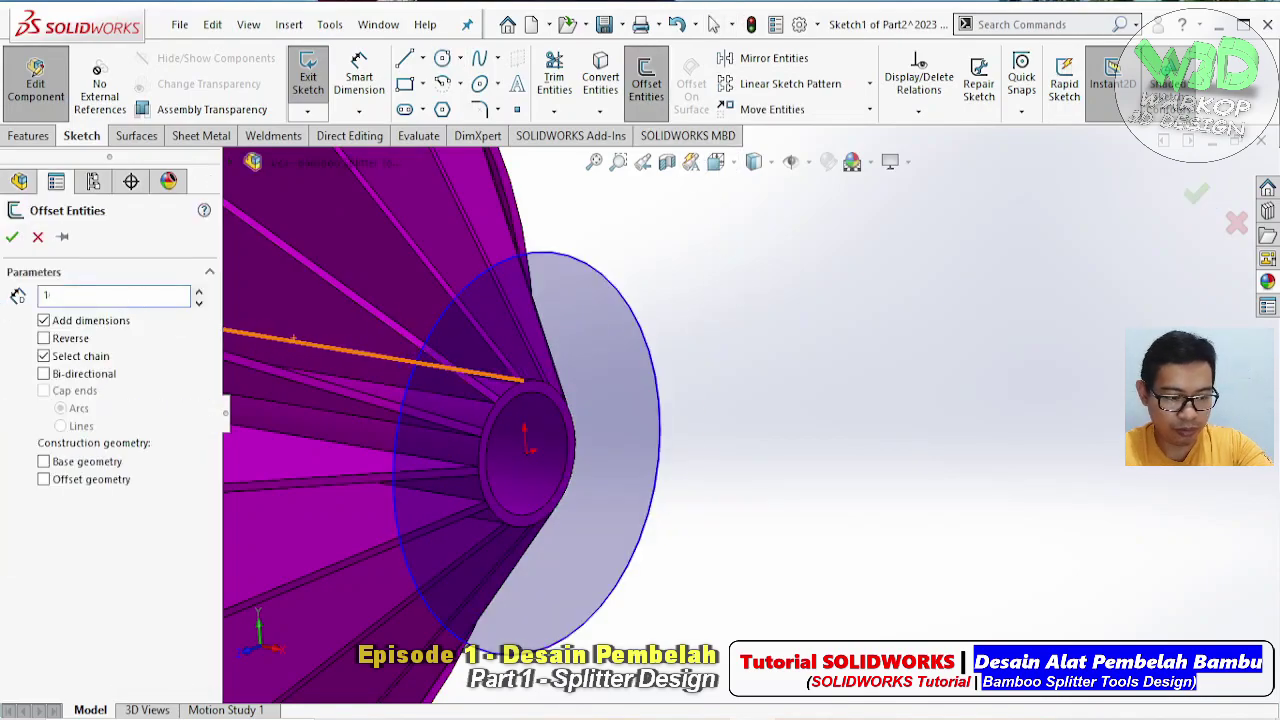
{"action": "type", "text": "0"}
{"action": "key", "text": "Return"}
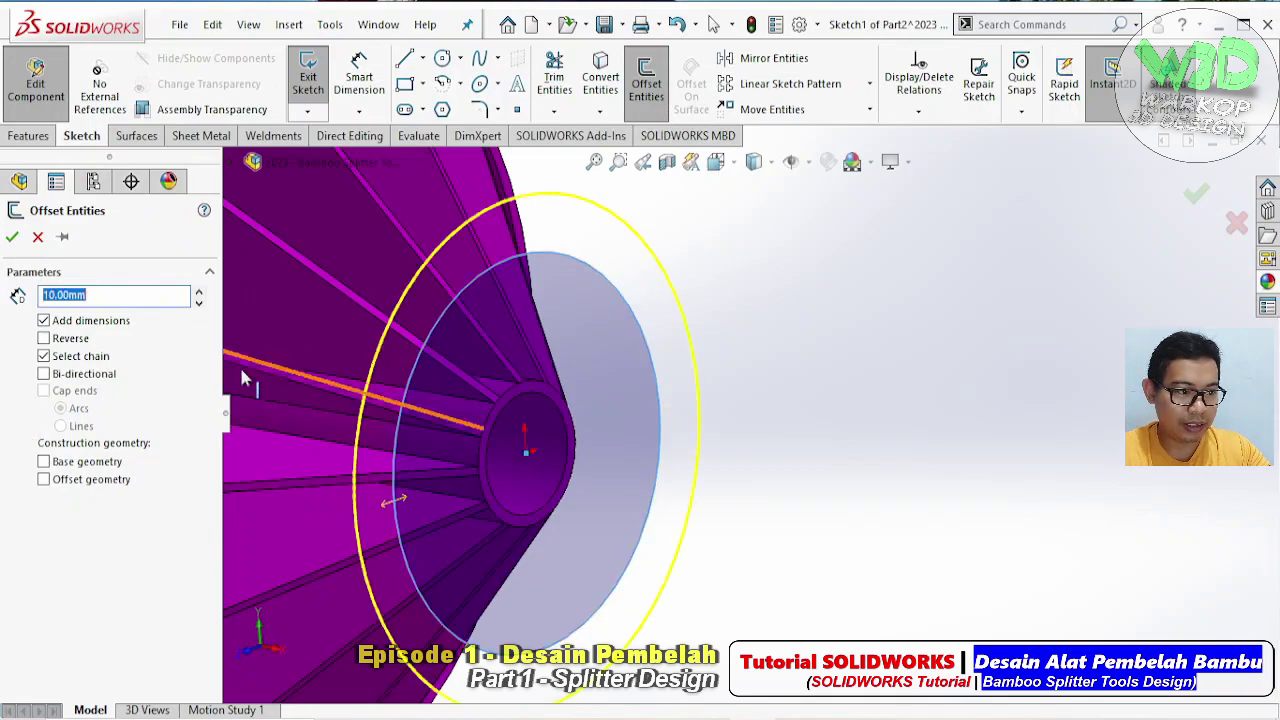
{"action": "left_click", "coordinate": [72, 345]}
{"action": "left_click", "coordinate": [72, 345]}
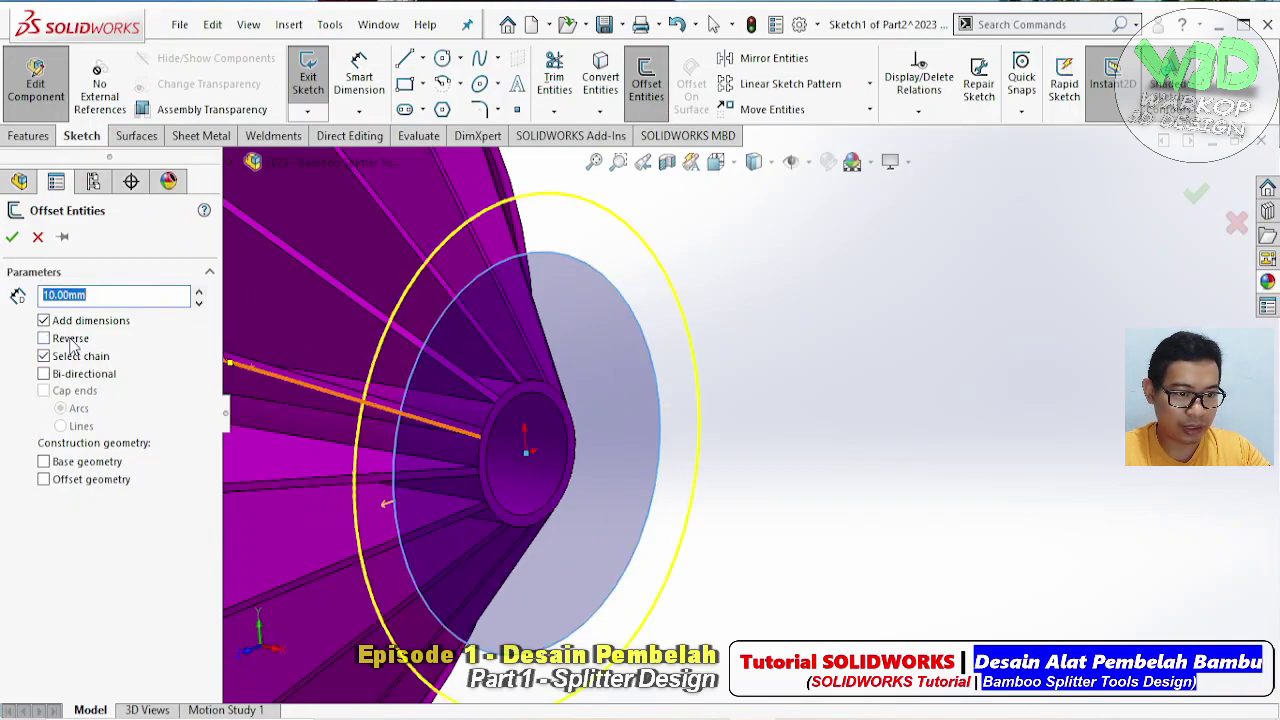
{"action": "scroll", "coordinate": [764, 310], "scroll_direction": "up", "scroll_amount": 1}
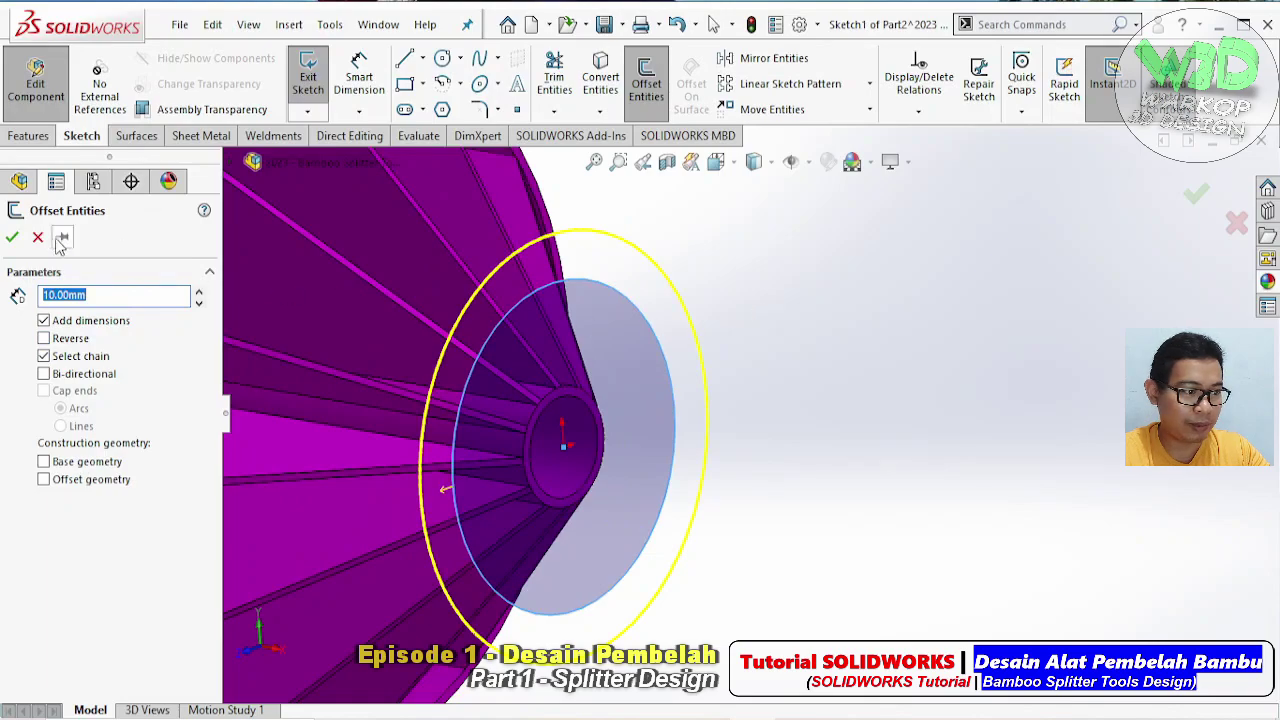
{"action": "left_click", "coordinate": [13, 238]}
{"action": "scroll", "coordinate": [704, 316], "scroll_direction": "up", "scroll_amount": 2}
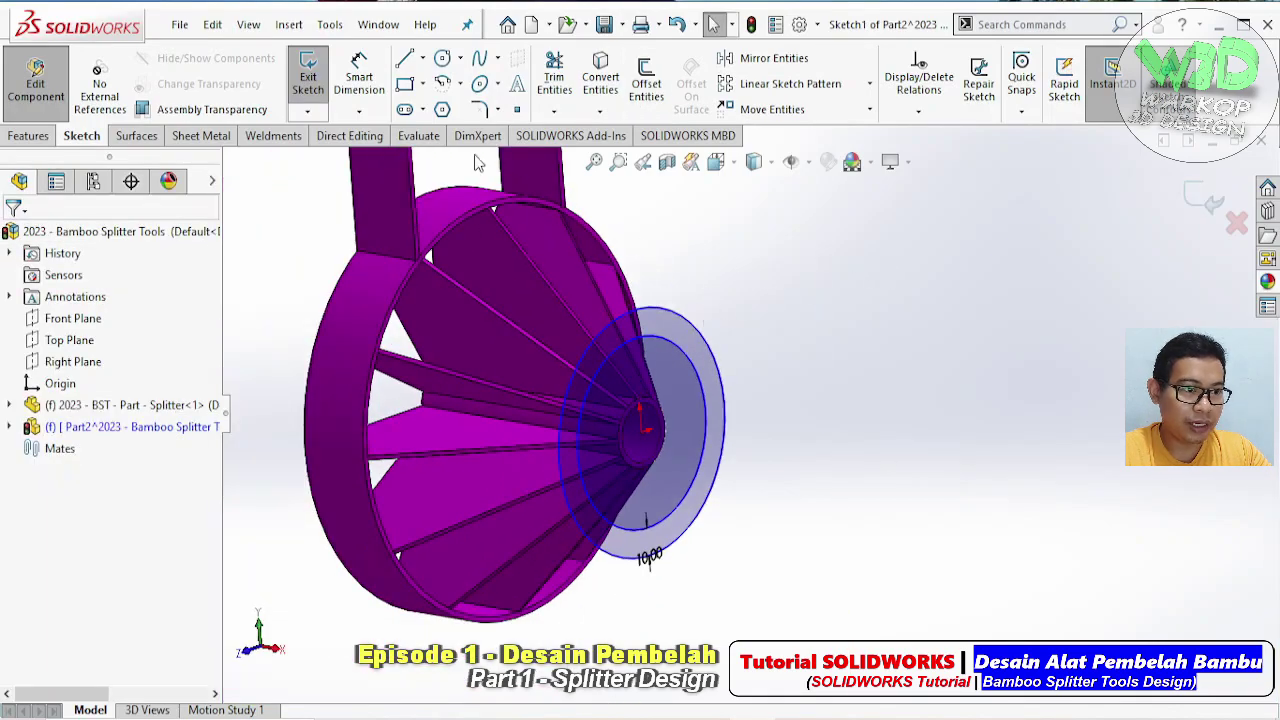
Dimension the circle's diameter to 70 mm
{"action": "left_click", "coordinate": [359, 77]}
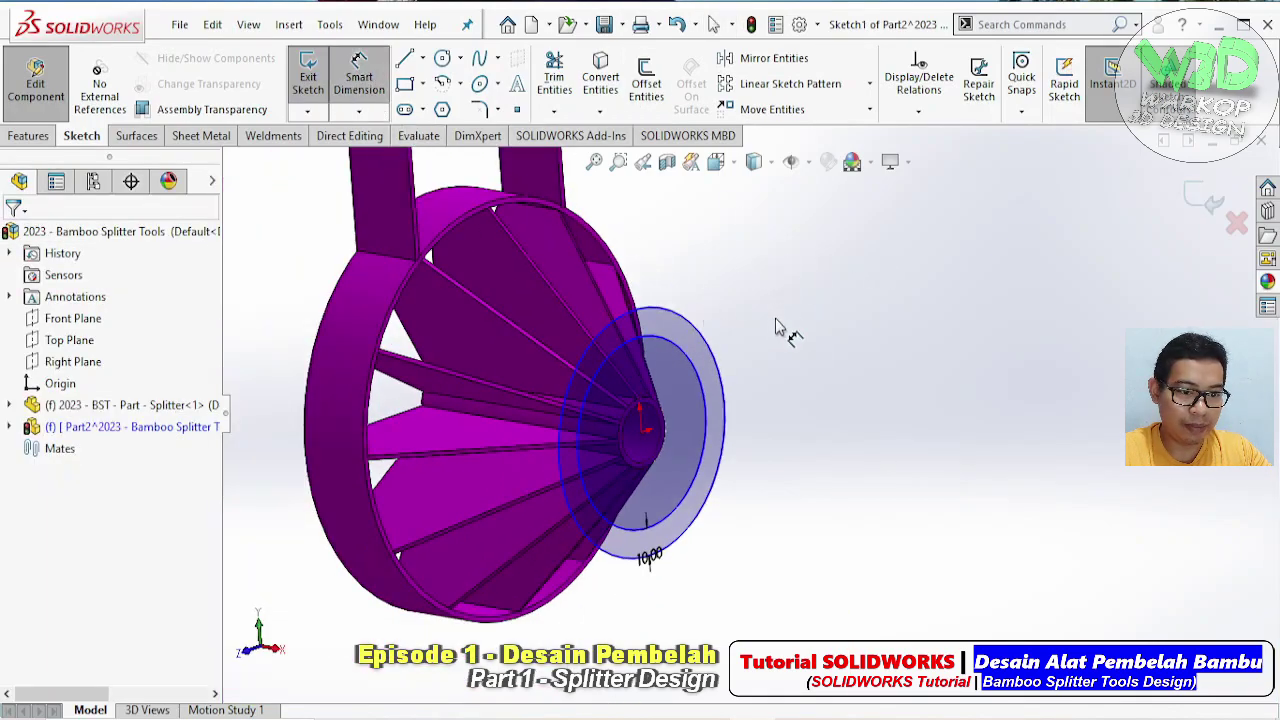
{"action": "left_click", "coordinate": [704, 343]}
{"action": "left_click", "coordinate": [771, 212]}
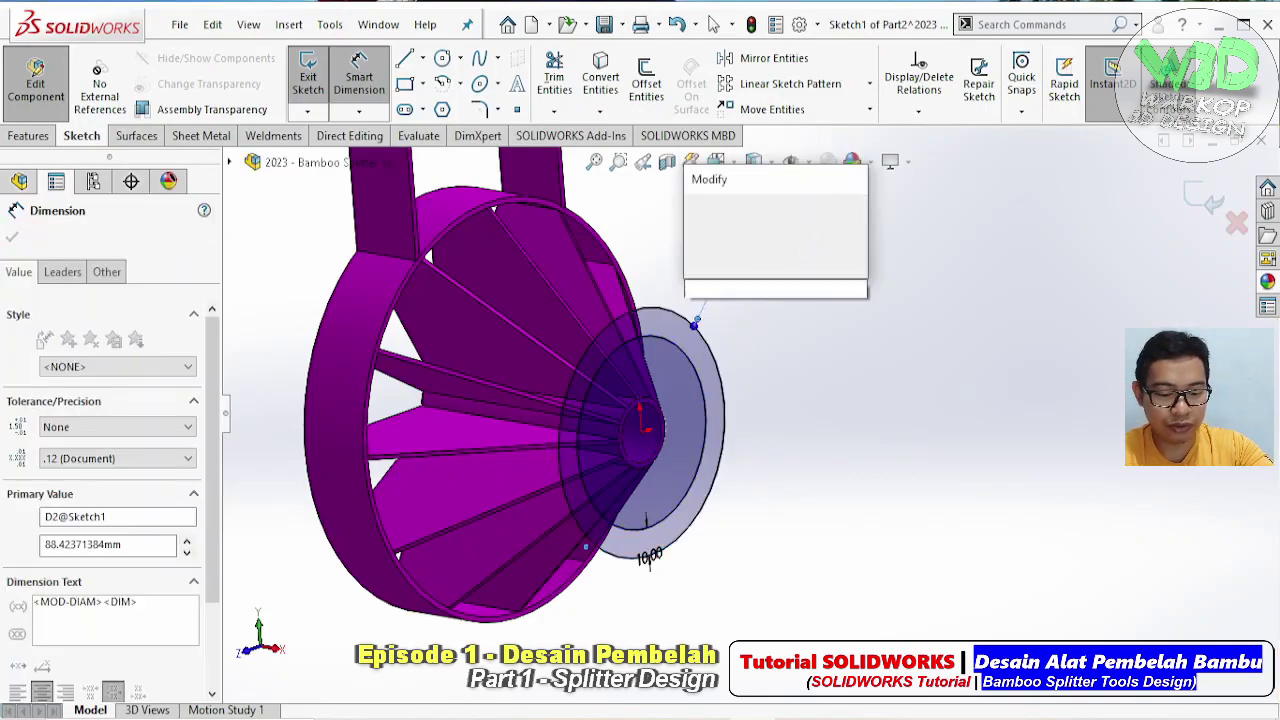
{"action": "type", "text": "70"}
{"action": "key", "text": "Return"}
{"action": "key", "text": "Escape"}
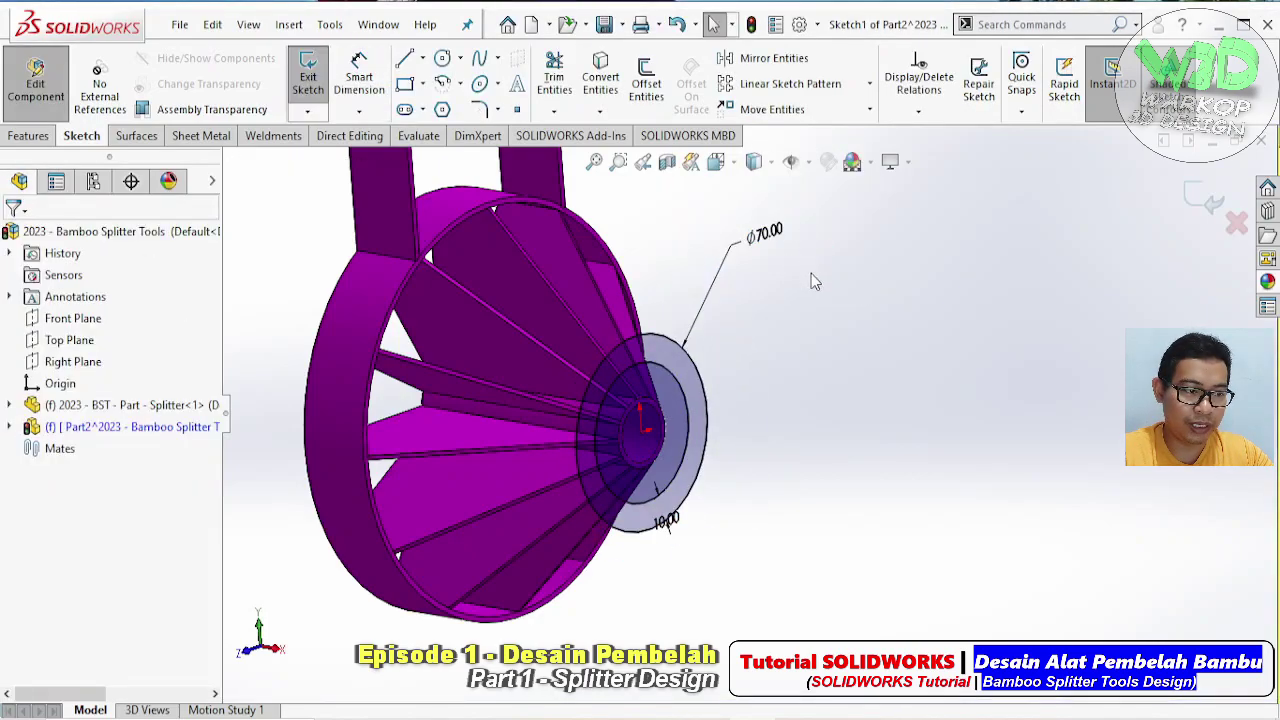
{"action": "middle_click_drag", "start_coordinate": [811, 280], "coordinate": [807, 277]}
Extrude the two-circle sketch as a Blind boss 1000 mm deep into a hollow tube
{"action": "left_click", "coordinate": [28, 135]}
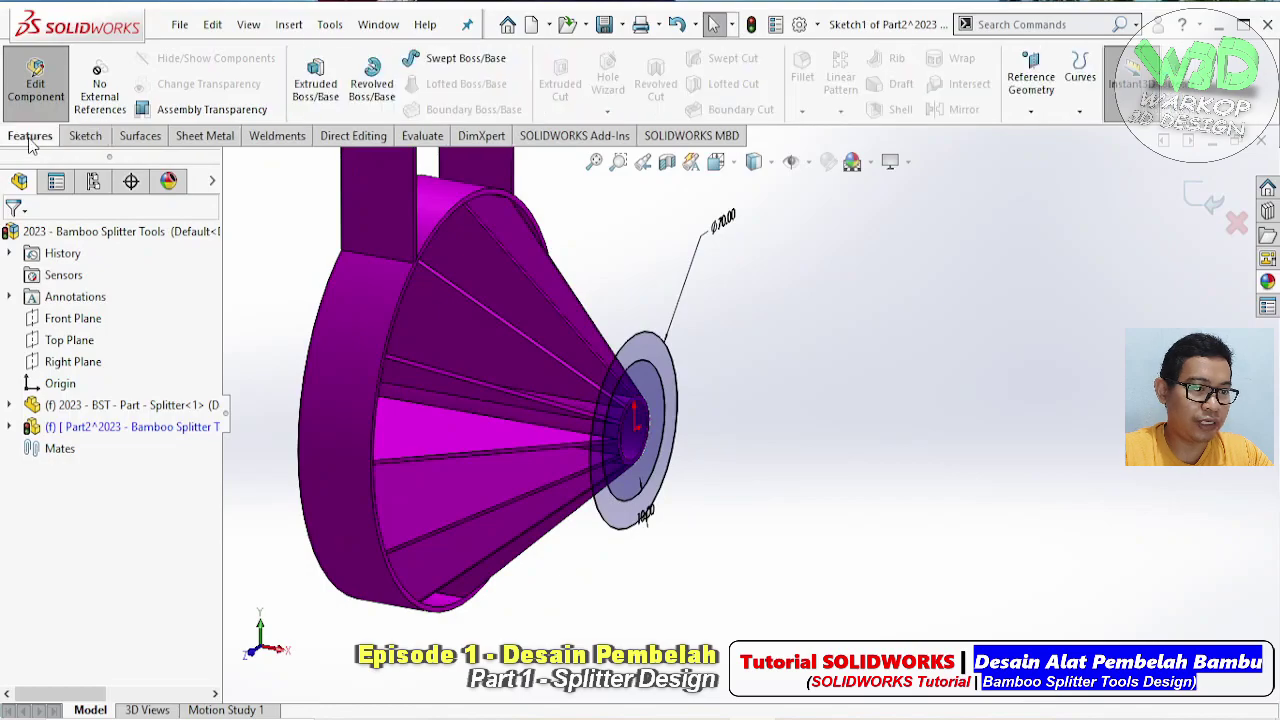
{"action": "left_click", "coordinate": [322, 95]}
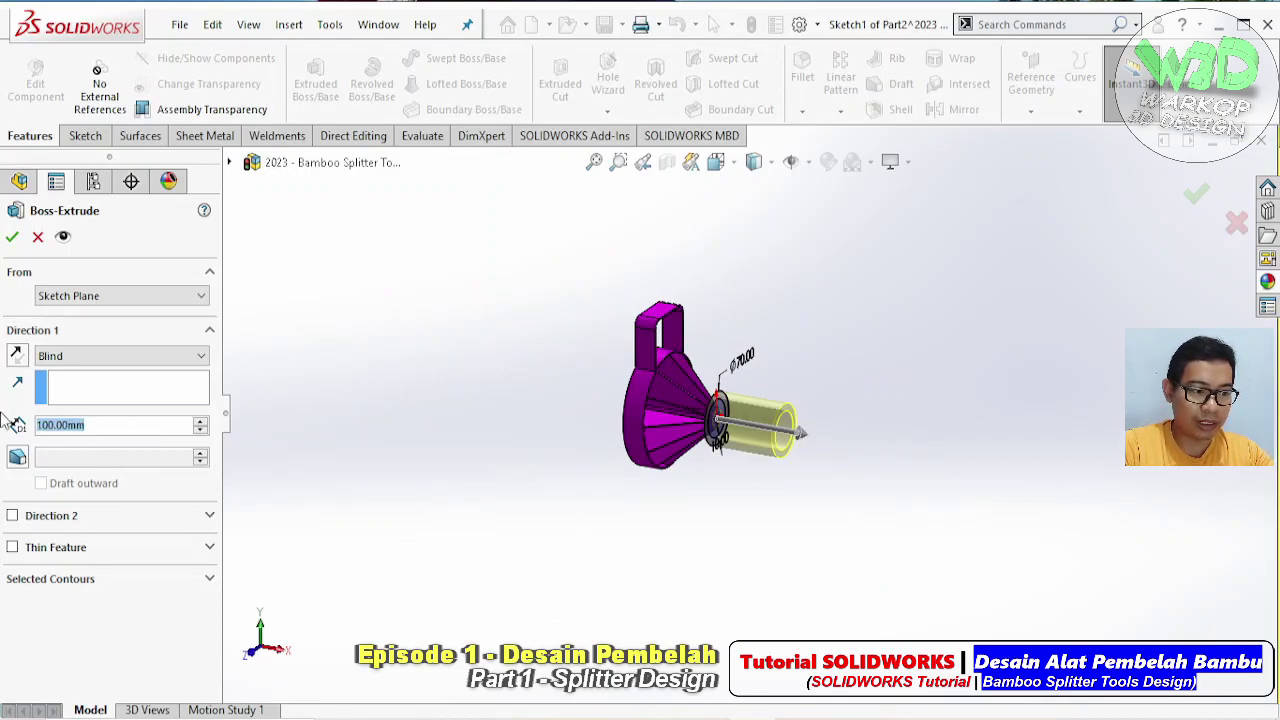
{"action": "type", "text": "10"}
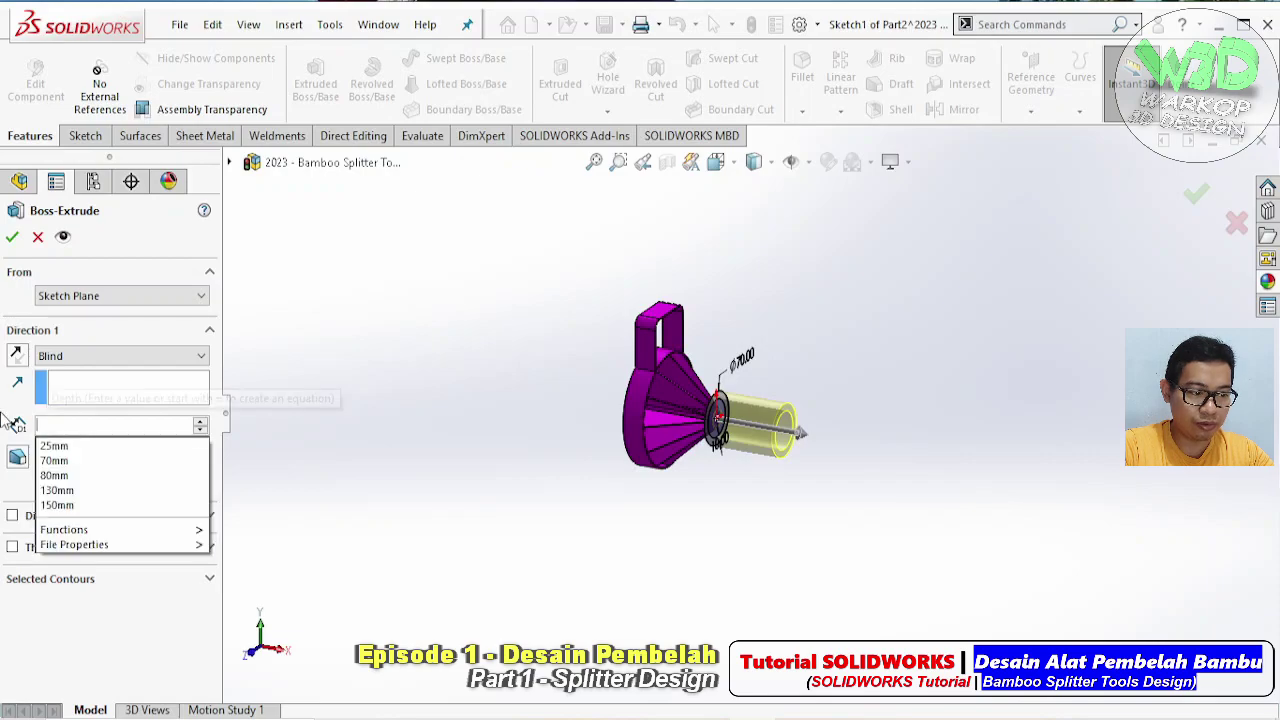
{"action": "type", "text": "0"}
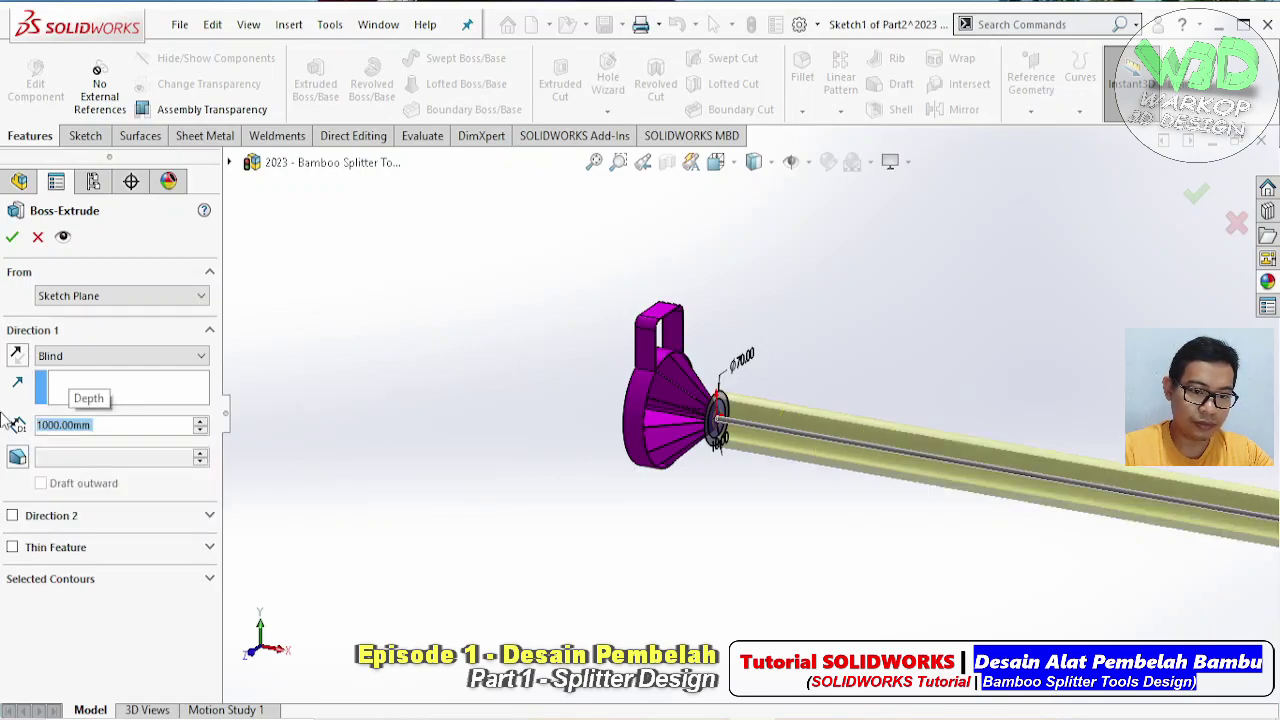
{"action": "scroll", "coordinate": [891, 551], "scroll_direction": "up", "scroll_amount": 3}
{"action": "mouse_move", "coordinate": [891, 551]}
{"action": "middle_mouse_down"}
{"action": "mouse_move", "coordinate": [831, 327]}
{"action": "mouse_move", "coordinate": [906, 397]}
{"action": "mouse_move", "coordinate": [714, 351]}
{"action": "mouse_move", "coordinate": [703, 335]}
{"action": "middle_mouse_up"}
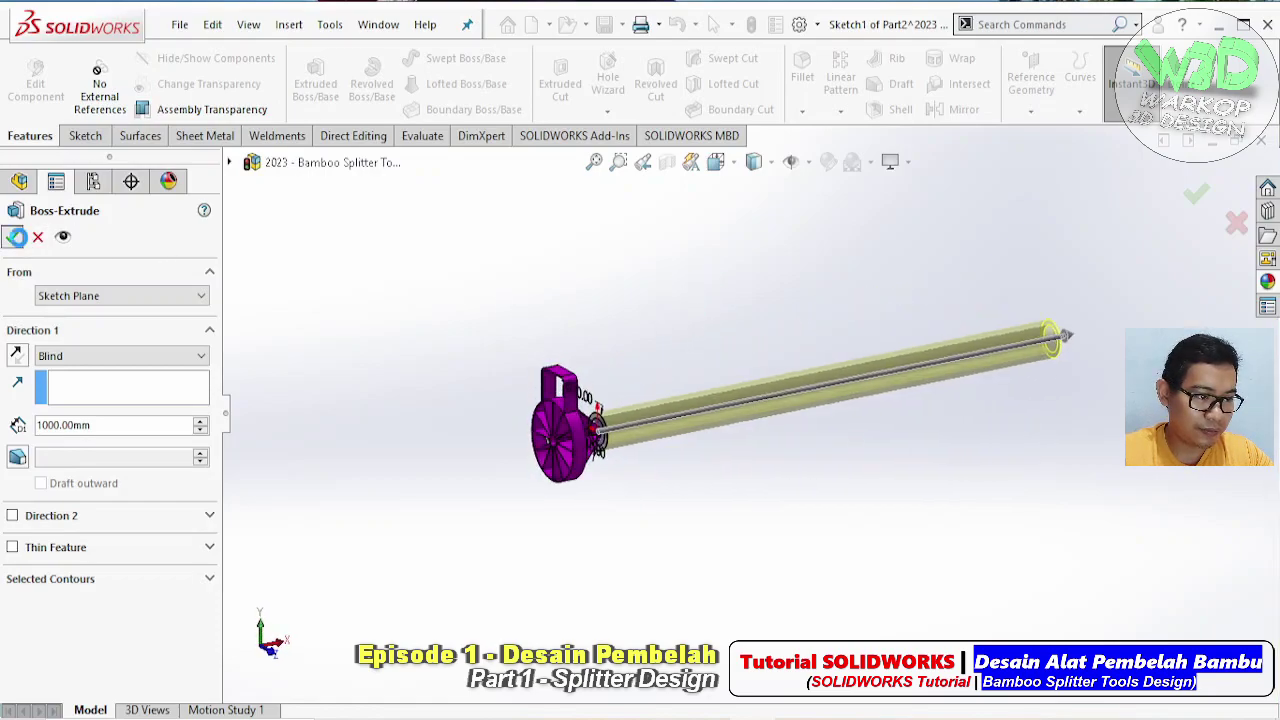
{"action": "key", "text": "Return"}
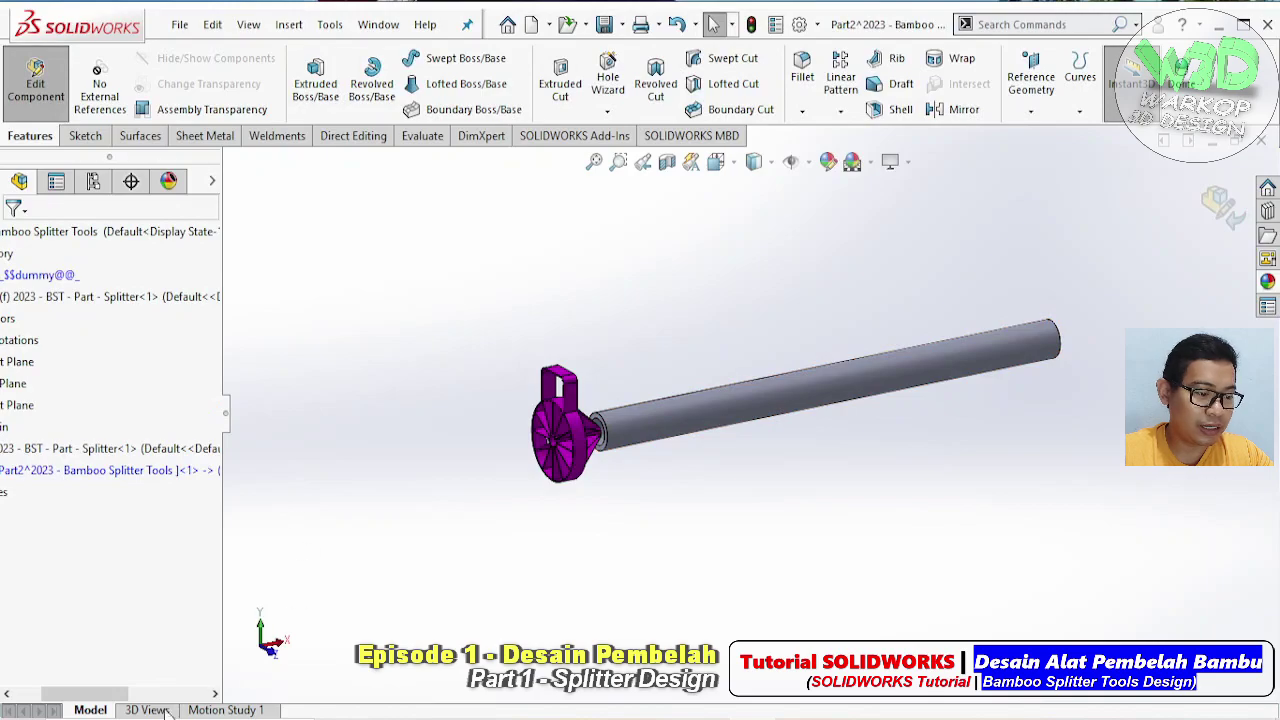
Show the List External Refs view for the Part2 component from the FeatureManager tree
{"action": "left_click_drag", "start_coordinate": [110, 693], "coordinate": [82, 693]}
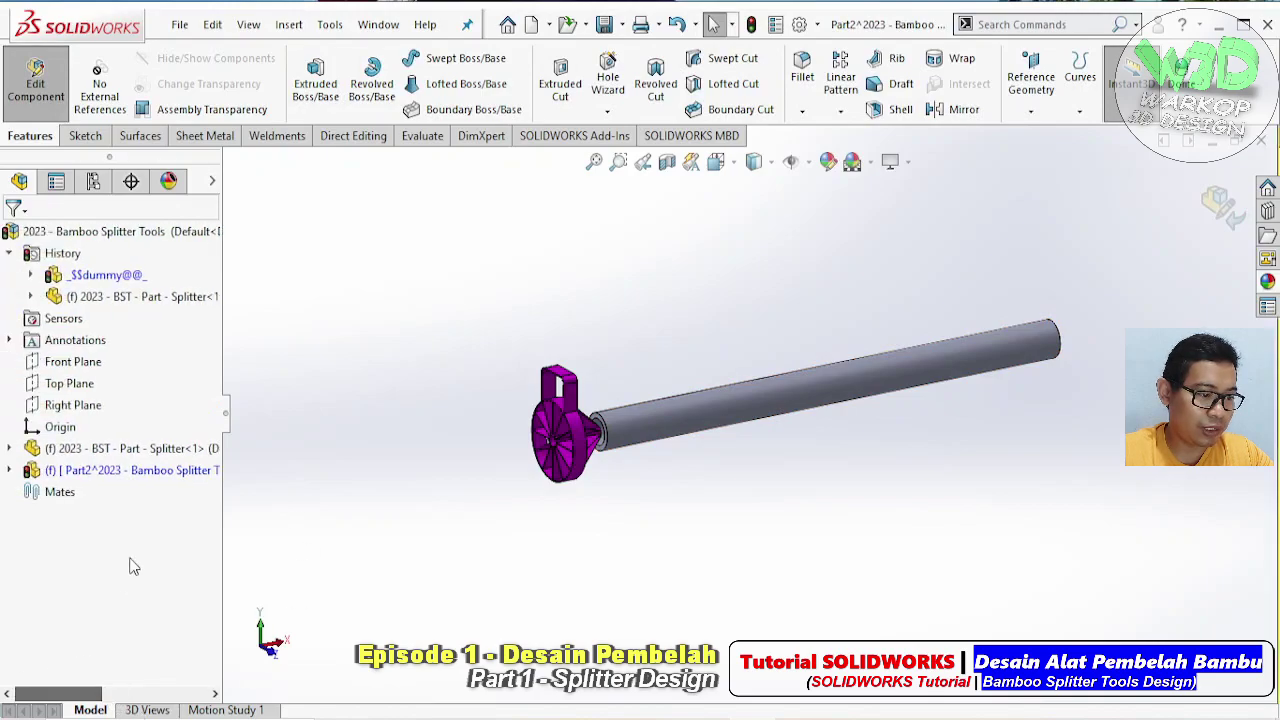
{"action": "right_click", "coordinate": [107, 477]}
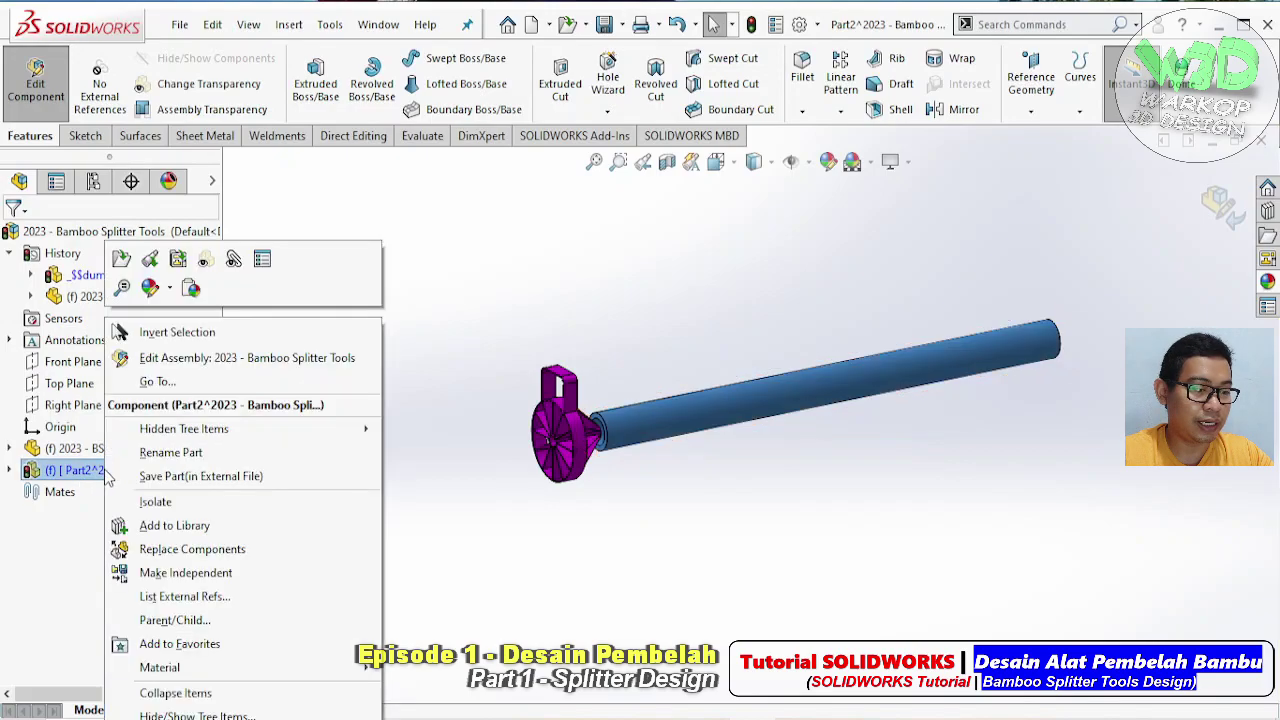
{"action": "left_click", "coordinate": [209, 599]}
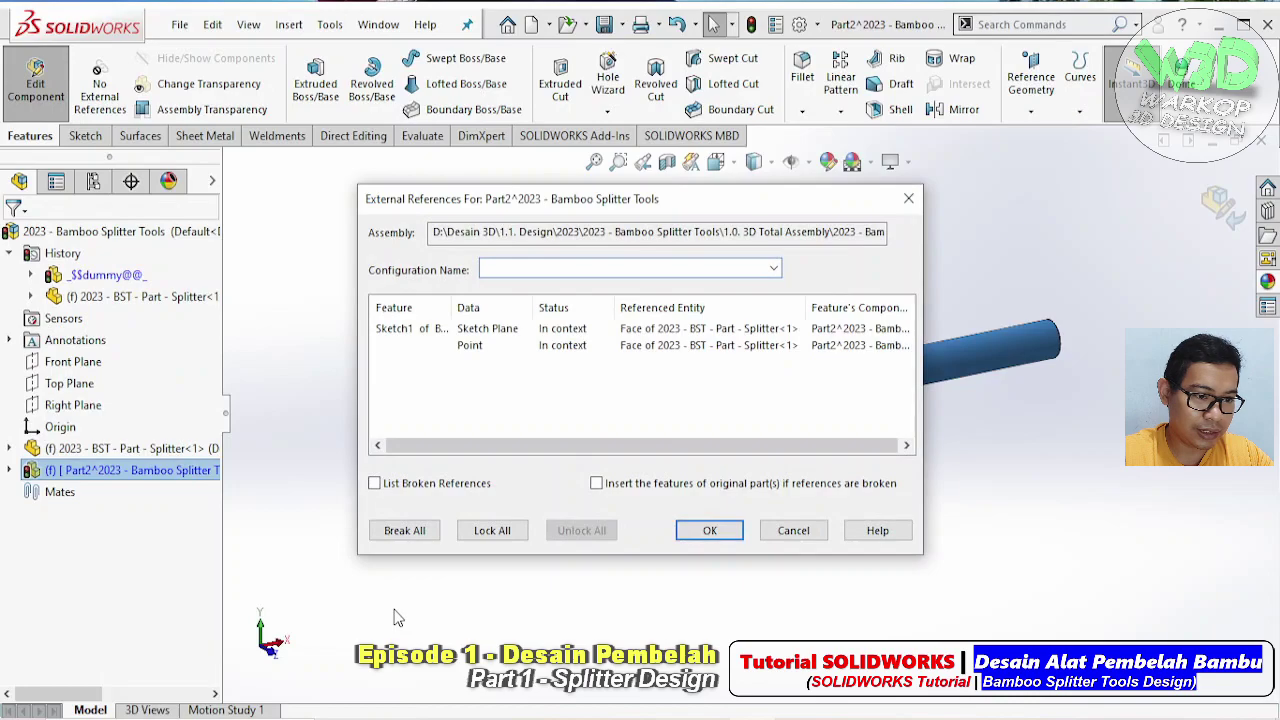
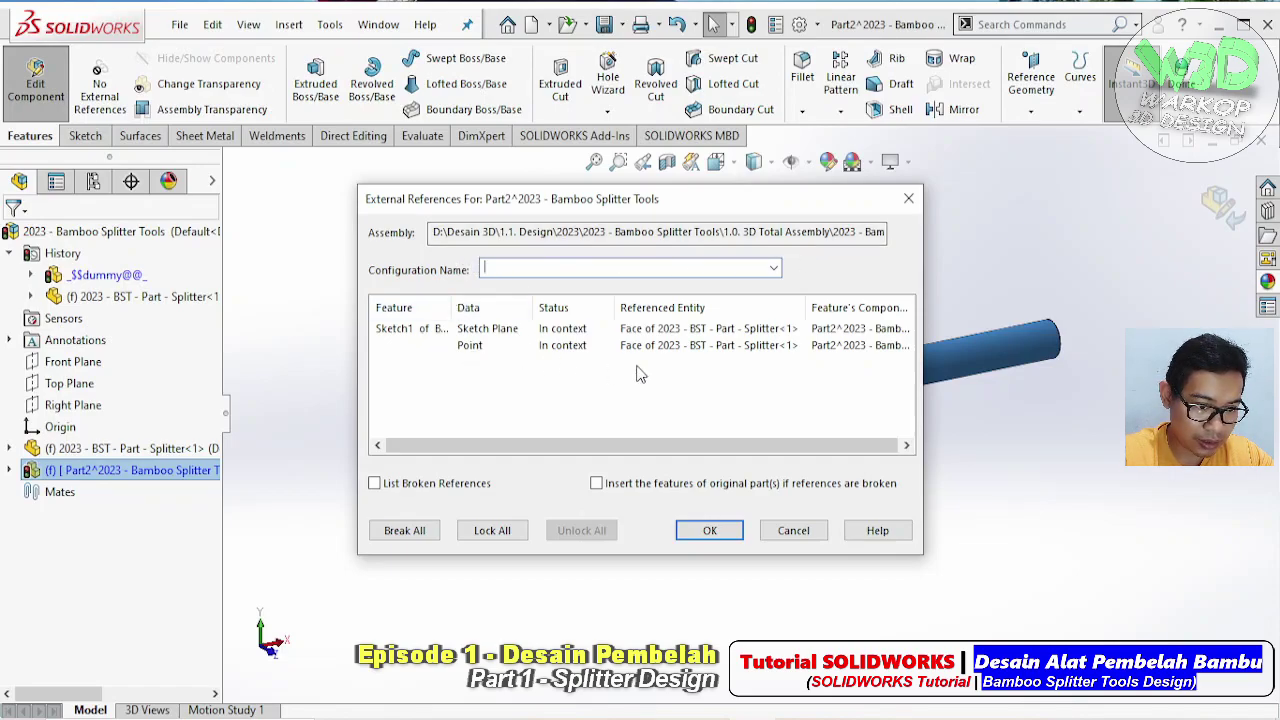
Break all external references of the Part2^2023 pipe part, confirm the warning, and close the dialog
{"action": "left_click", "coordinate": [405, 531]}
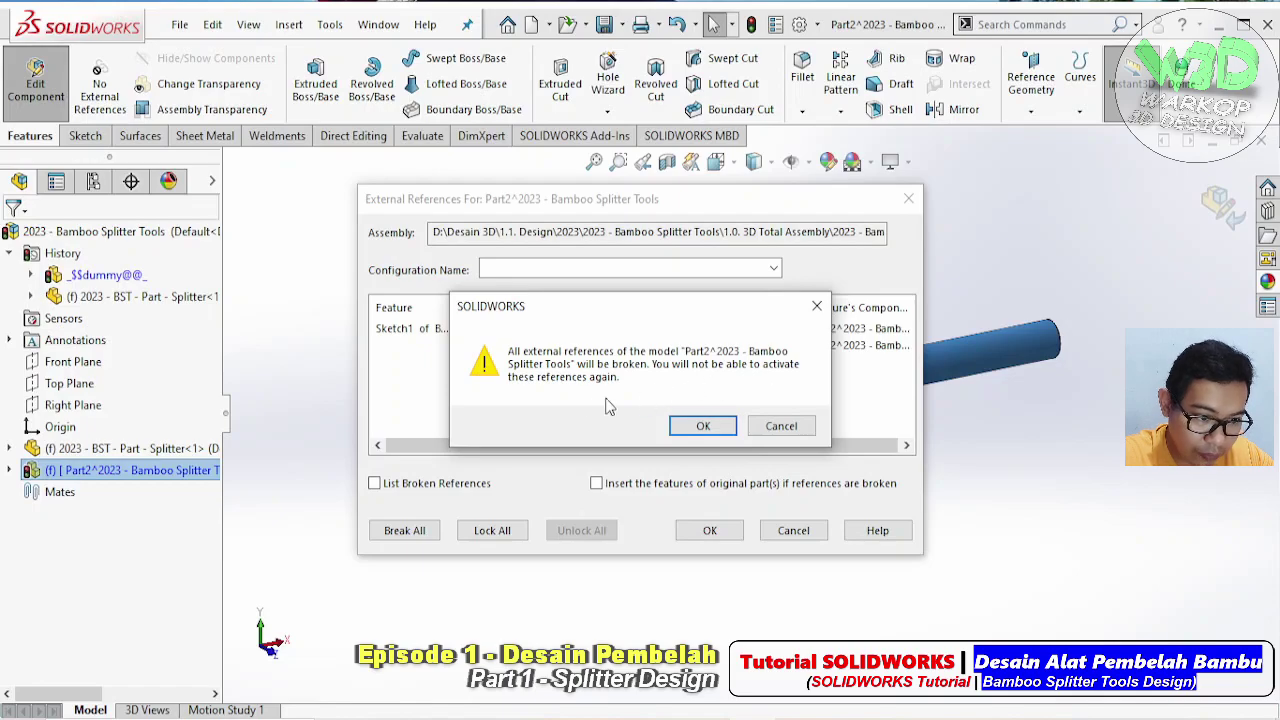
{"action": "left_click", "coordinate": [675, 427]}
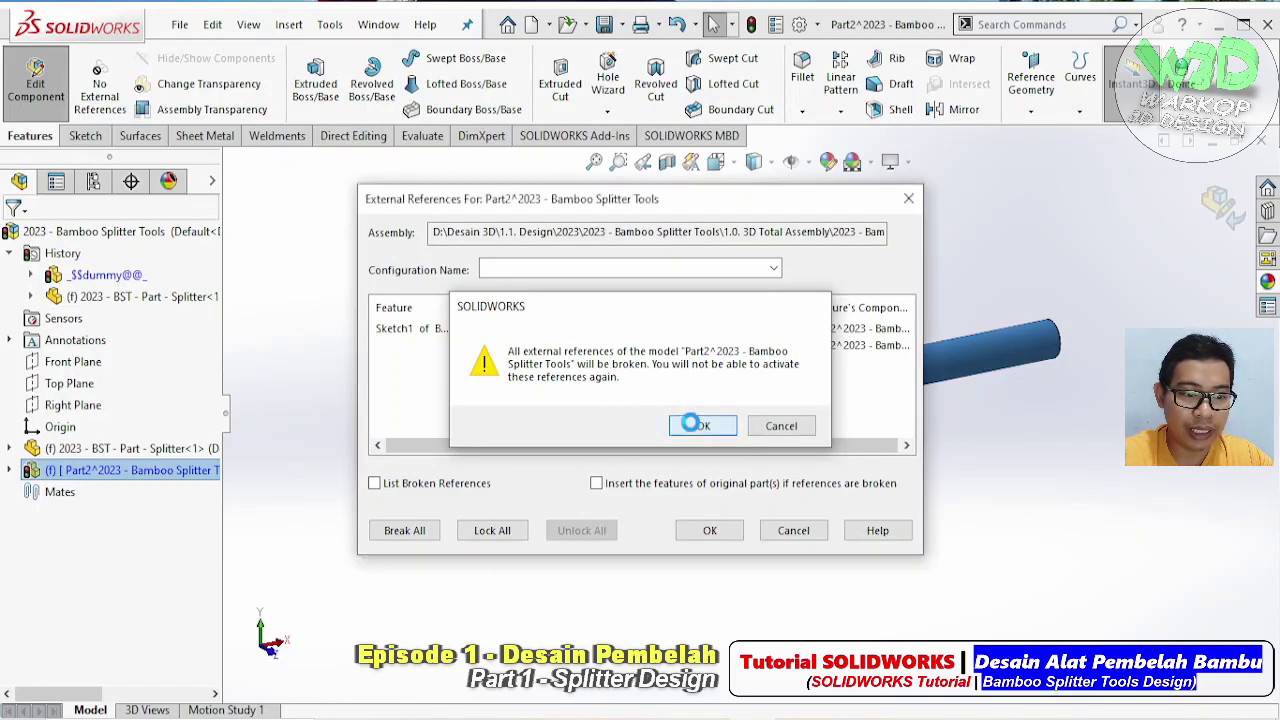
{"action": "left_click", "coordinate": [710, 530]}
{"action": "scroll", "coordinate": [735, 425], "scroll_direction": "down", "scroll_amount": 2}
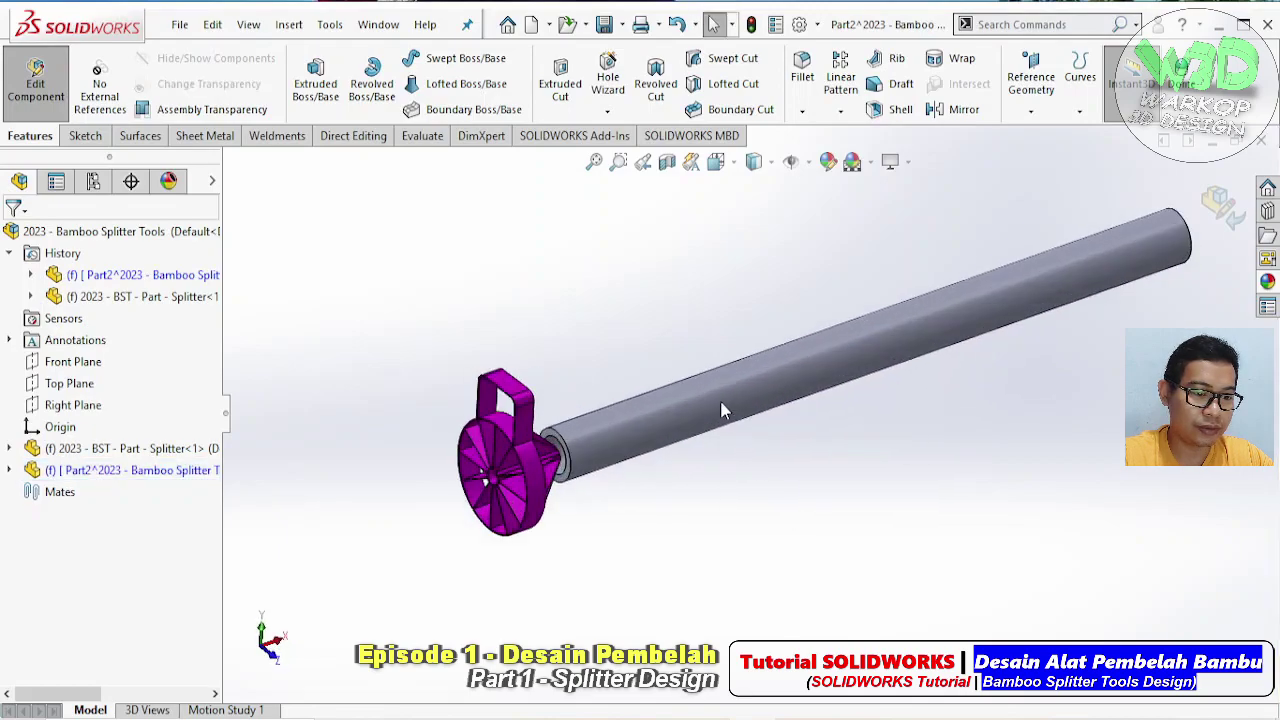
Float the bamboo pipe and drag it away from the splitter
{"action": "scroll", "coordinate": [663, 434], "scroll_direction": "down", "scroll_amount": 2}
{"action": "left_click", "coordinate": [663, 432]}
{"action": "right_click", "coordinate": [663, 432]}
{"action": "left_click", "coordinate": [716, 345]}
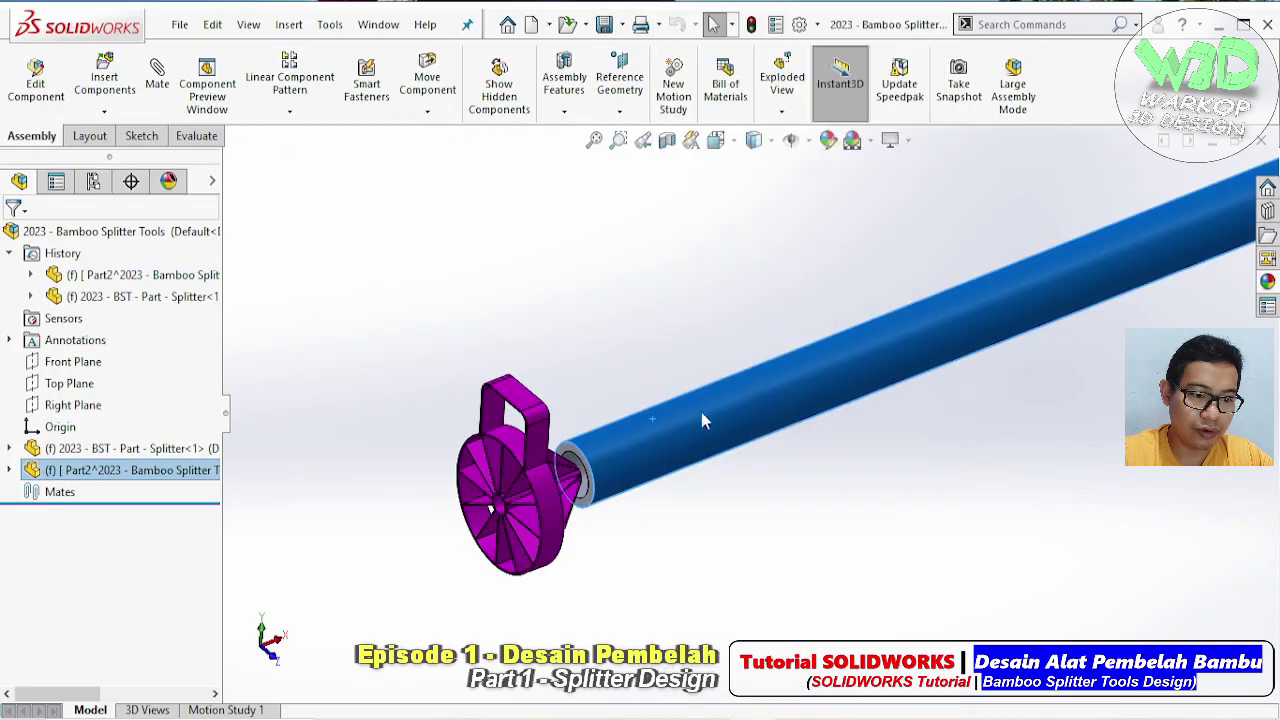
{"action": "left_click_drag", "start_coordinate": [703, 420], "coordinate": [939, 413]}
{"action": "left_click", "coordinate": [939, 413]}
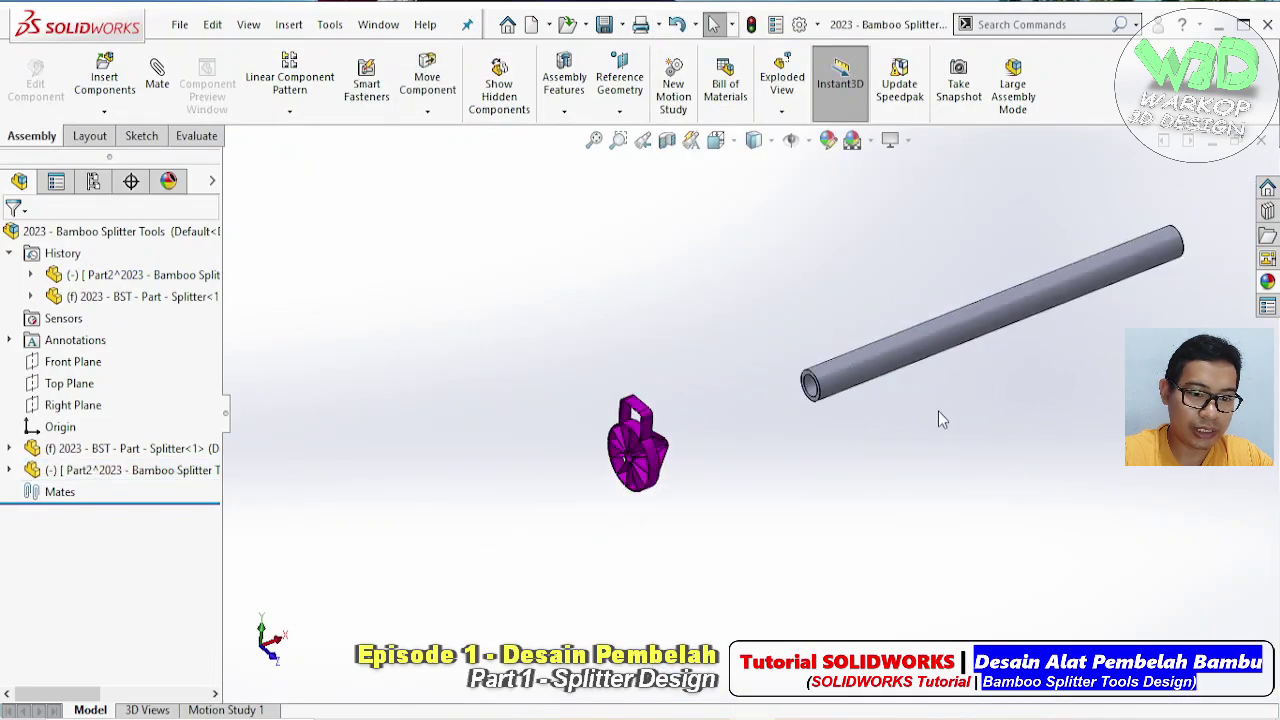
{"action": "middle_click_drag", "start_coordinate": [938, 411], "coordinate": [790, 355]}
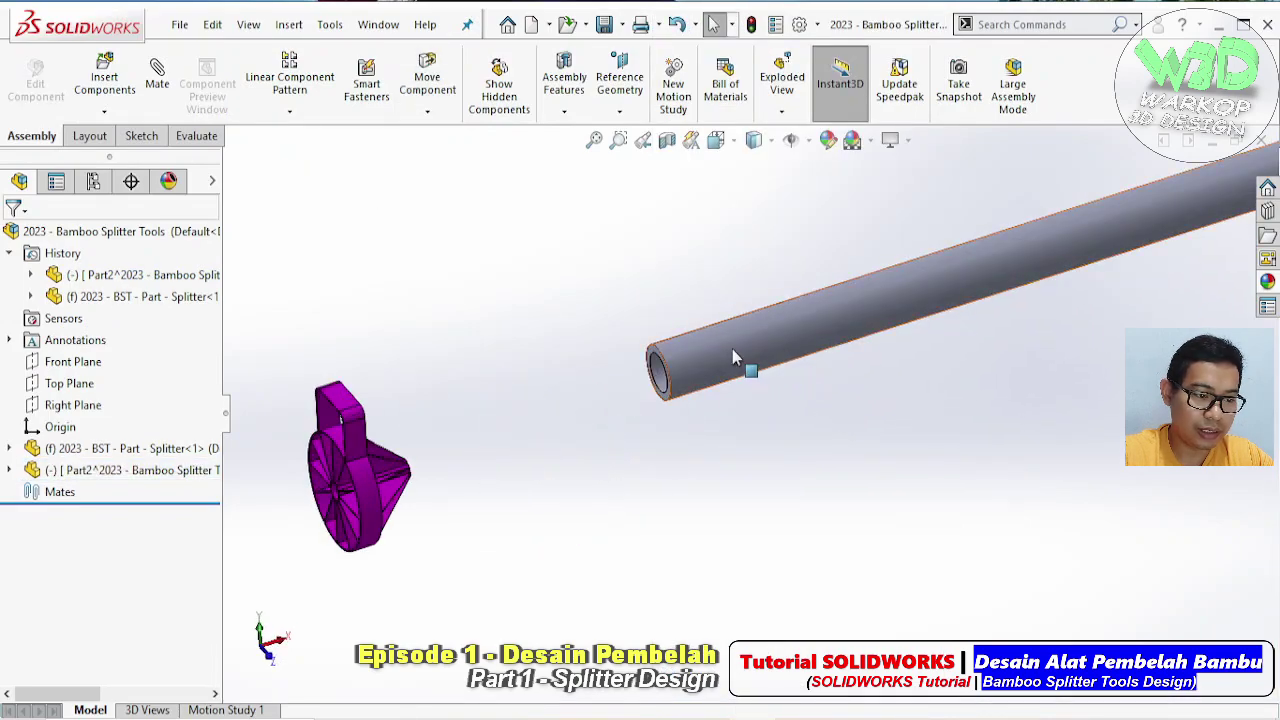
Mate the pipe's outer surface concentric with the splitter face
{"action": "left_click", "coordinate": [732, 348]}
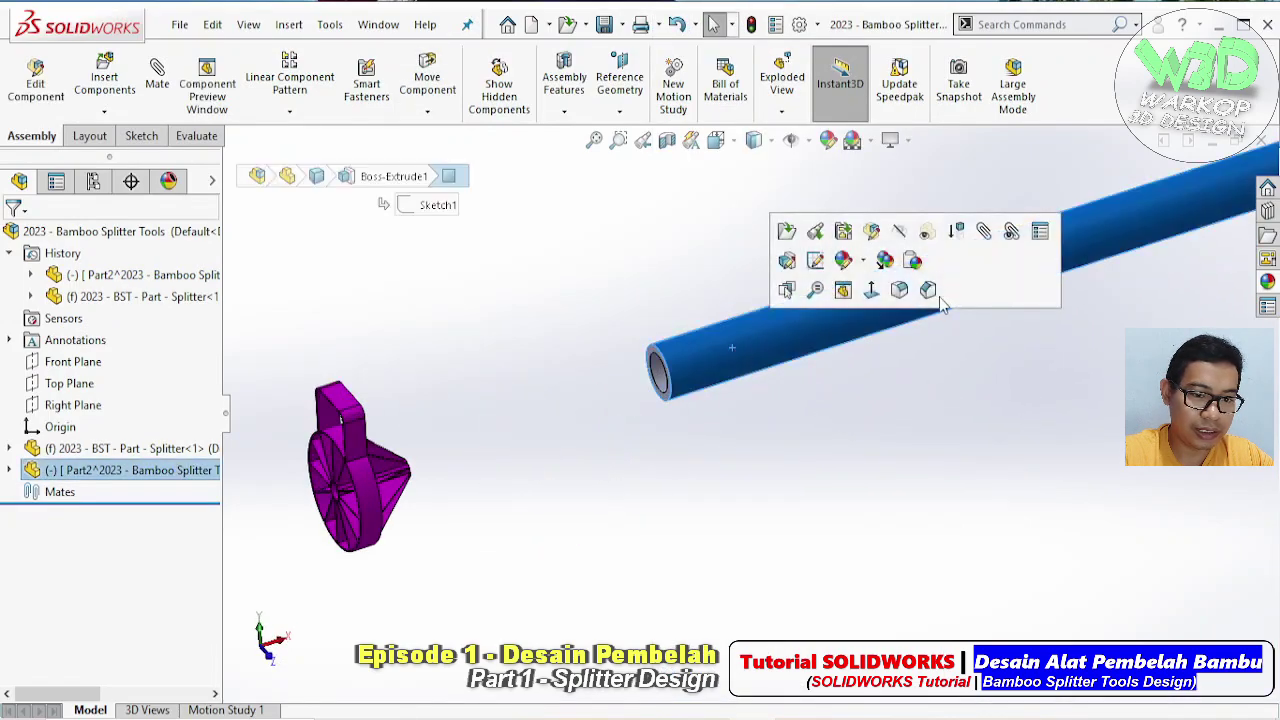
{"action": "key", "text": "m"}
{"action": "left_click", "coordinate": [381, 512]}
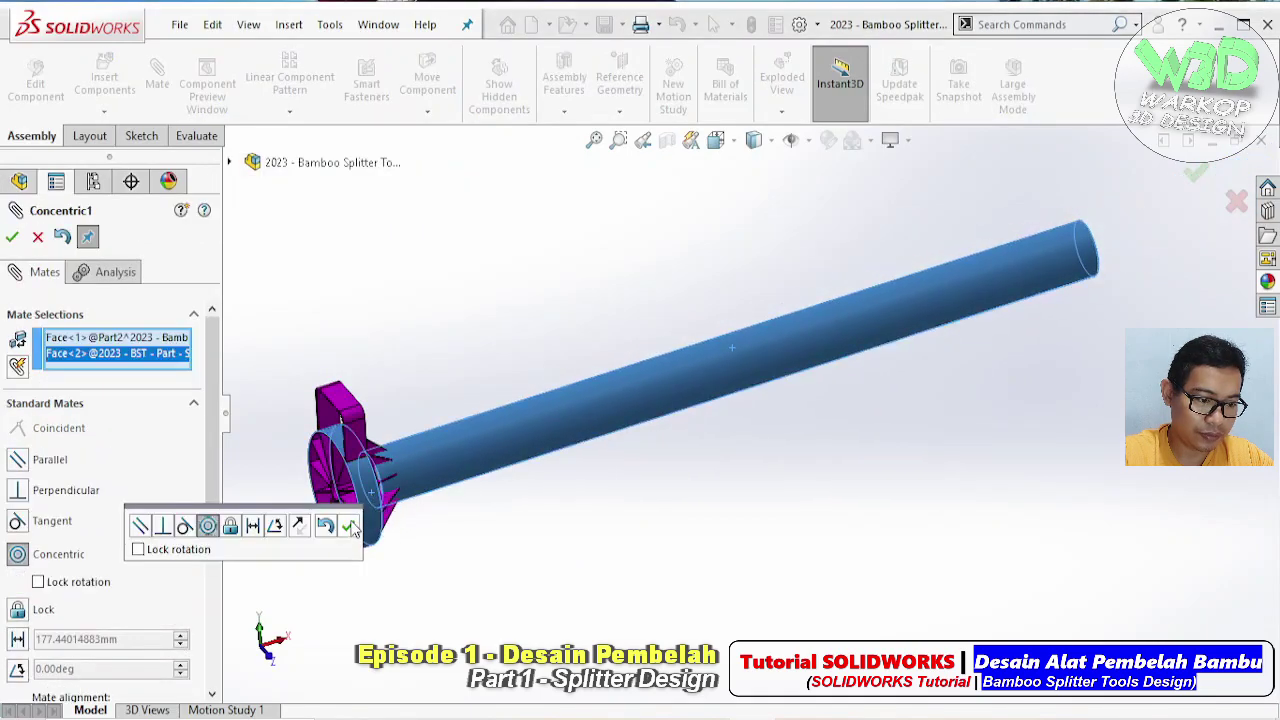
{"action": "left_click", "coordinate": [352, 528]}
Select the pipe's end face and the splitter's tip face for a second mate
{"action": "left_click_drag", "start_coordinate": [522, 461], "coordinate": [570, 410]}
{"action": "scroll", "coordinate": [612, 405], "scroll_direction": "down", "scroll_amount": 3}
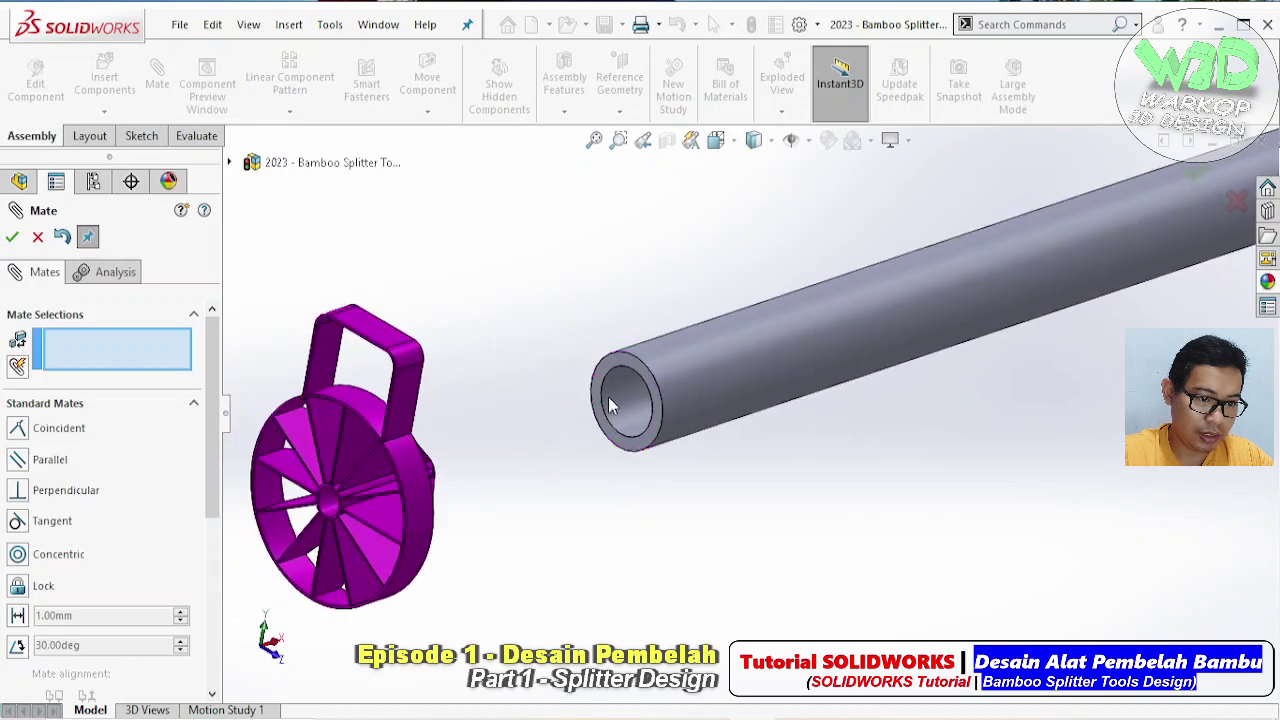
{"action": "left_click", "coordinate": [618, 395]}
{"action": "middle_click_drag", "start_coordinate": [622, 365], "coordinate": [474, 442]}
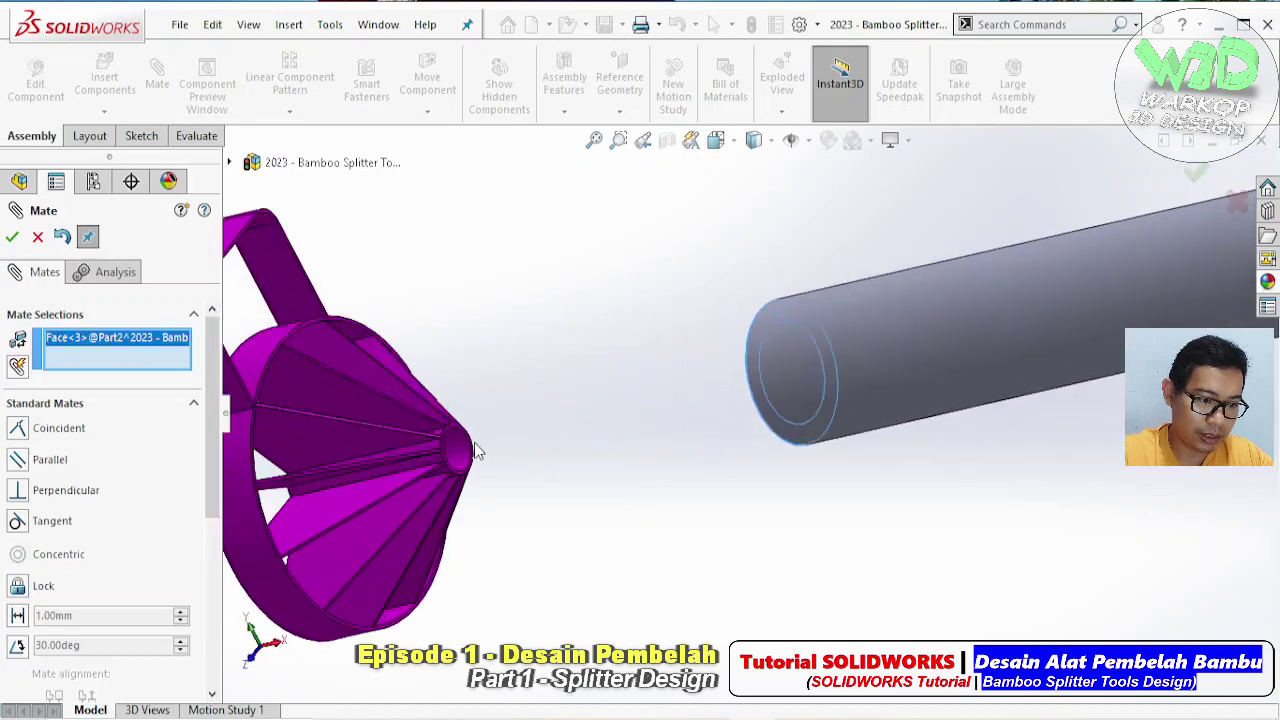
{"action": "scroll", "coordinate": [474, 442], "scroll_direction": "down", "scroll_amount": 5}
{"action": "left_click", "coordinate": [520, 397]}
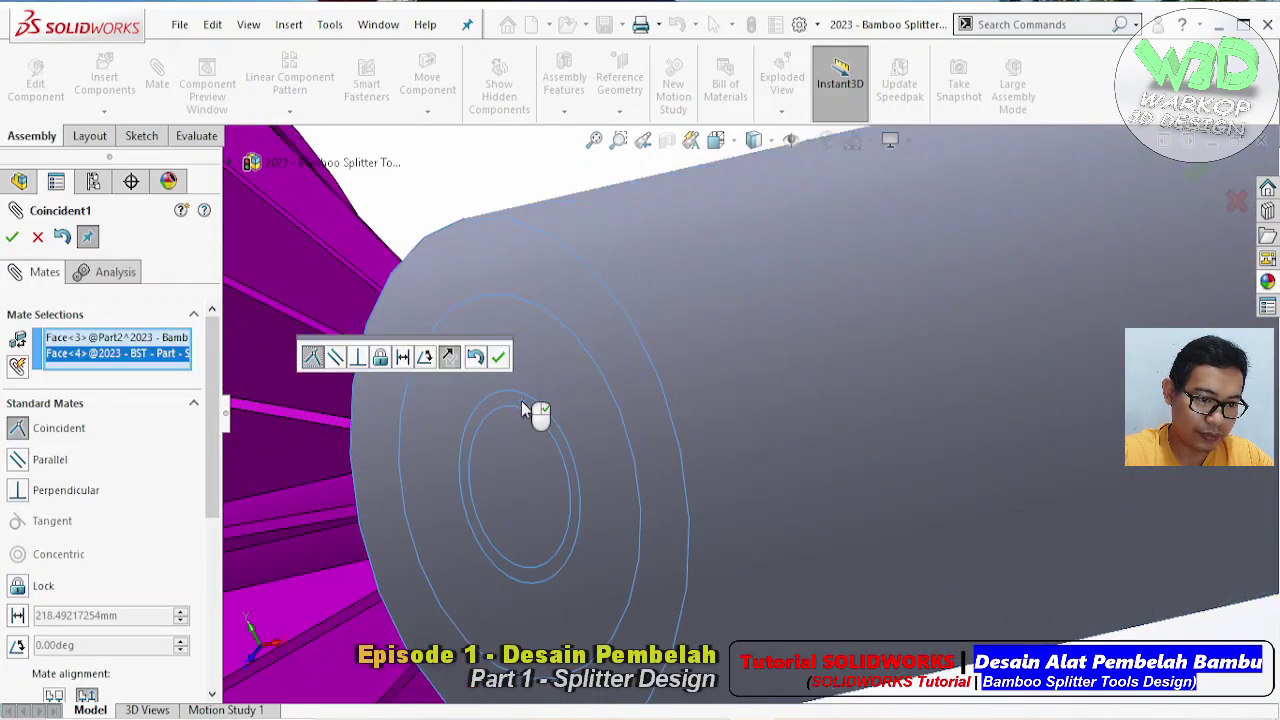
Make it a Distance mate of 300 mm and finish mating
{"action": "left_click", "coordinate": [402, 357]}
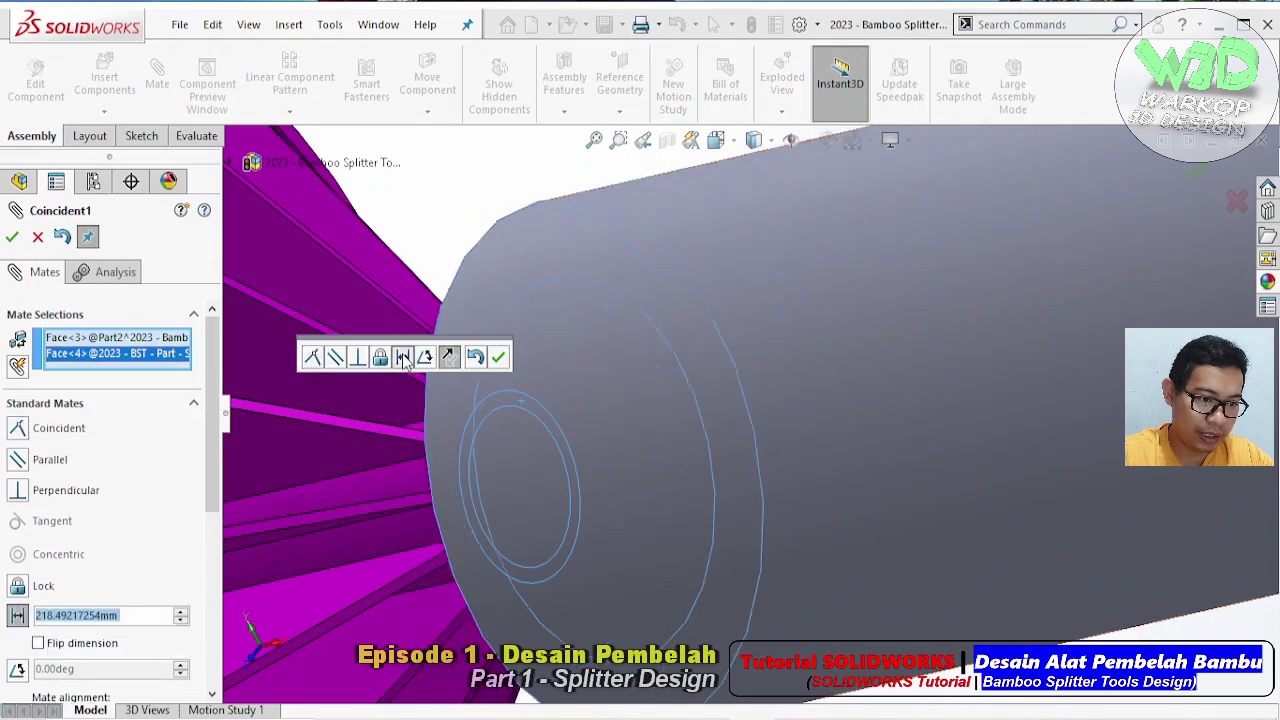
{"action": "scroll", "coordinate": [683, 406], "scroll_direction": "up", "scroll_amount": 4}
{"action": "scroll", "coordinate": [760, 395], "scroll_direction": "up", "scroll_amount": 3}
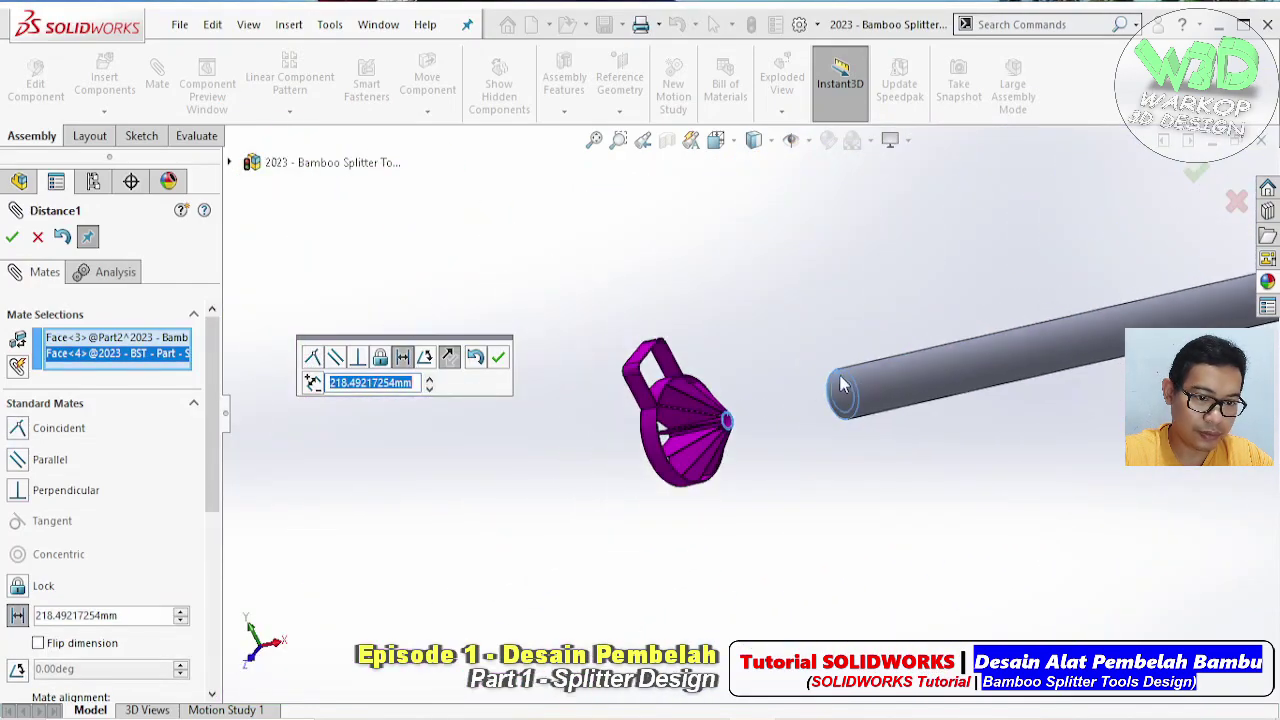
{"action": "scroll", "coordinate": [947, 367], "scroll_direction": "down", "scroll_amount": 1}
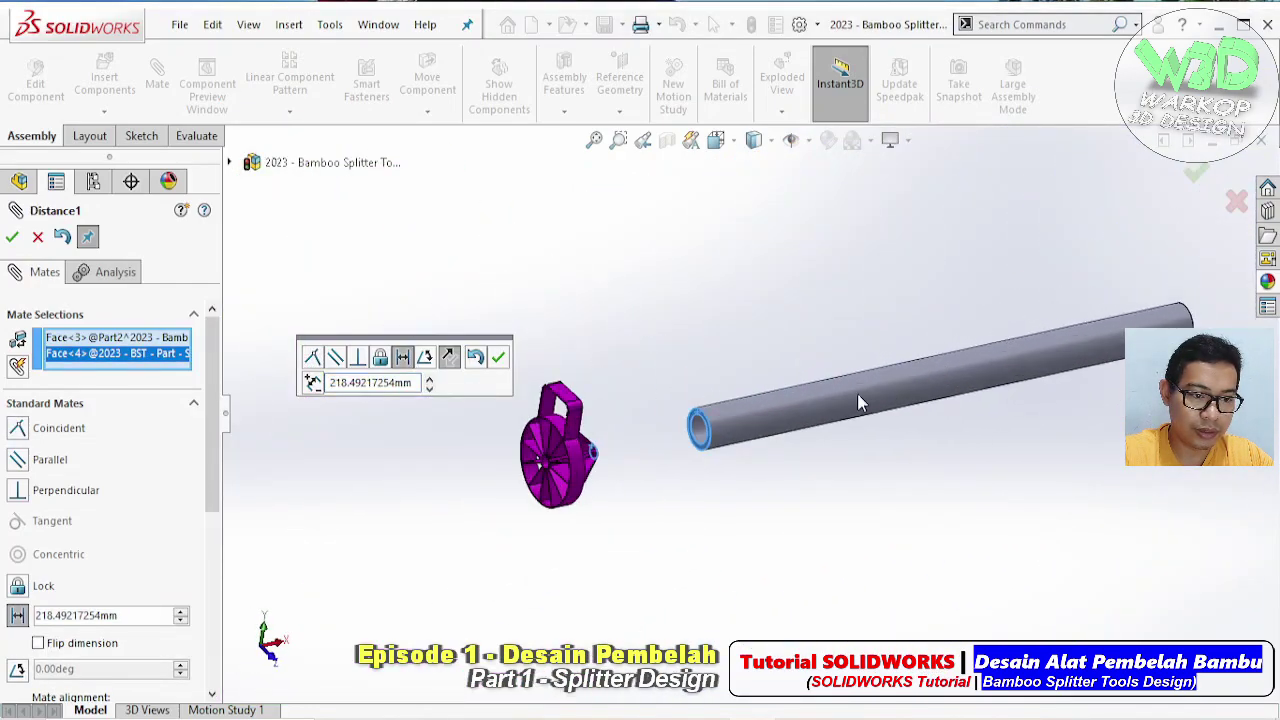
{"action": "left_click", "coordinate": [402, 390]}
{"action": "key", "text": "BackSpace"}
{"action": "key", "text": "ctrl+z"}
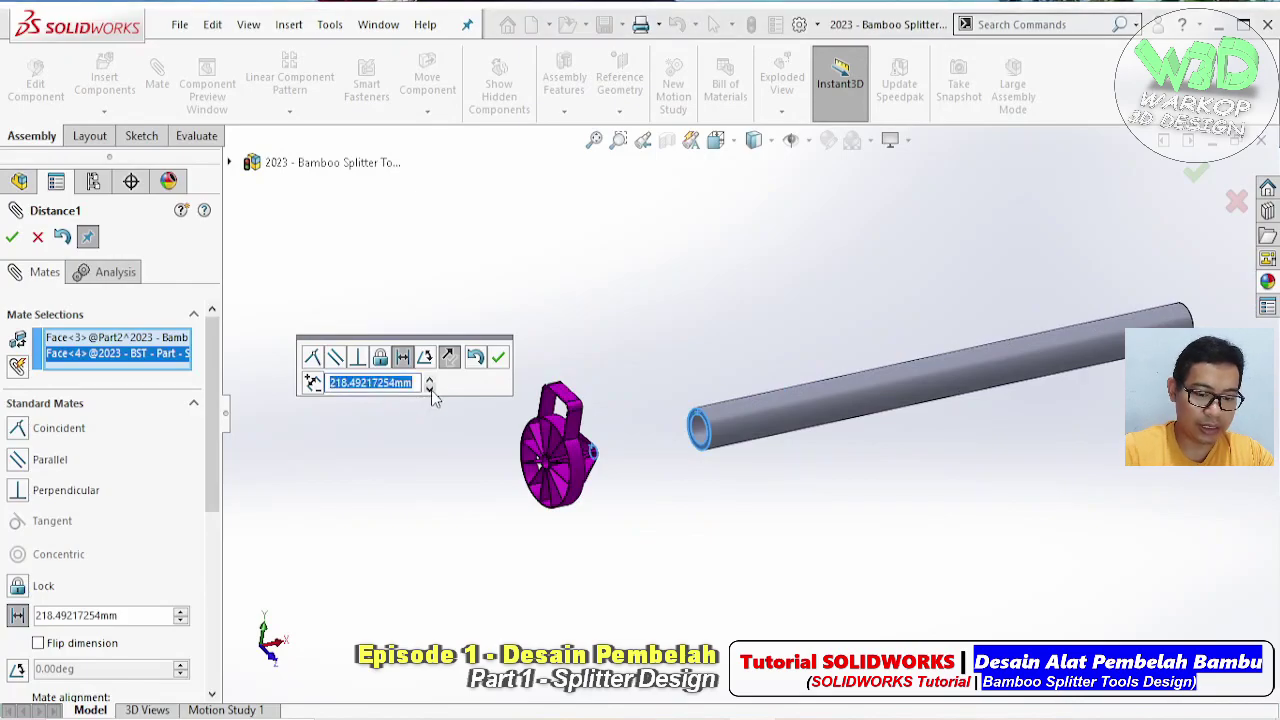
{"action": "type", "text": "300"}
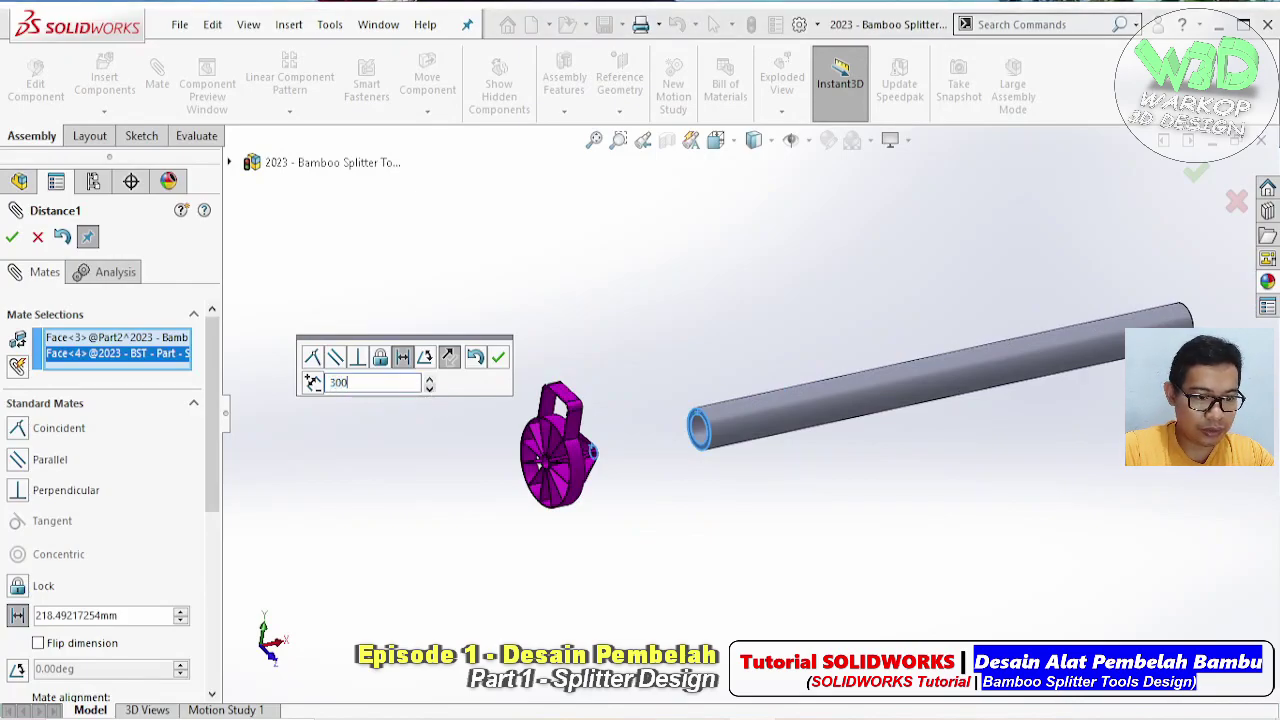
{"action": "key", "text": "Return"}
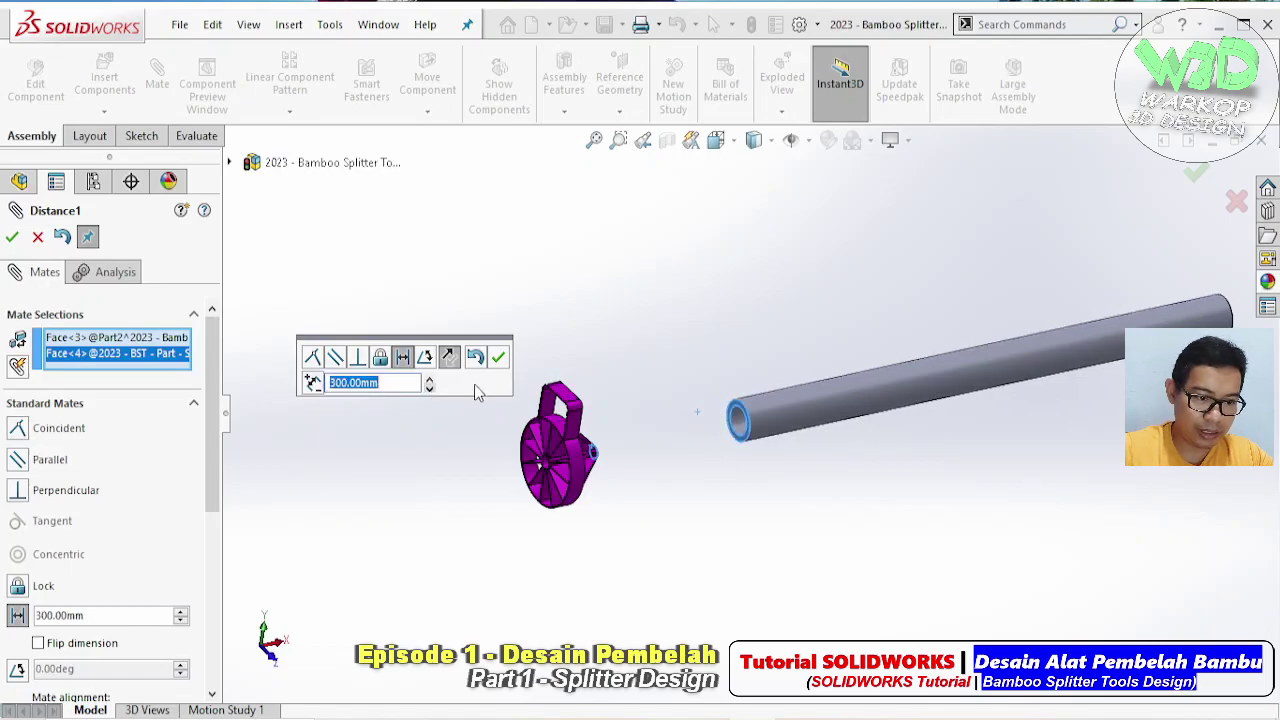
{"action": "left_click", "coordinate": [498, 357]}
{"action": "left_click", "coordinate": [12, 237]}
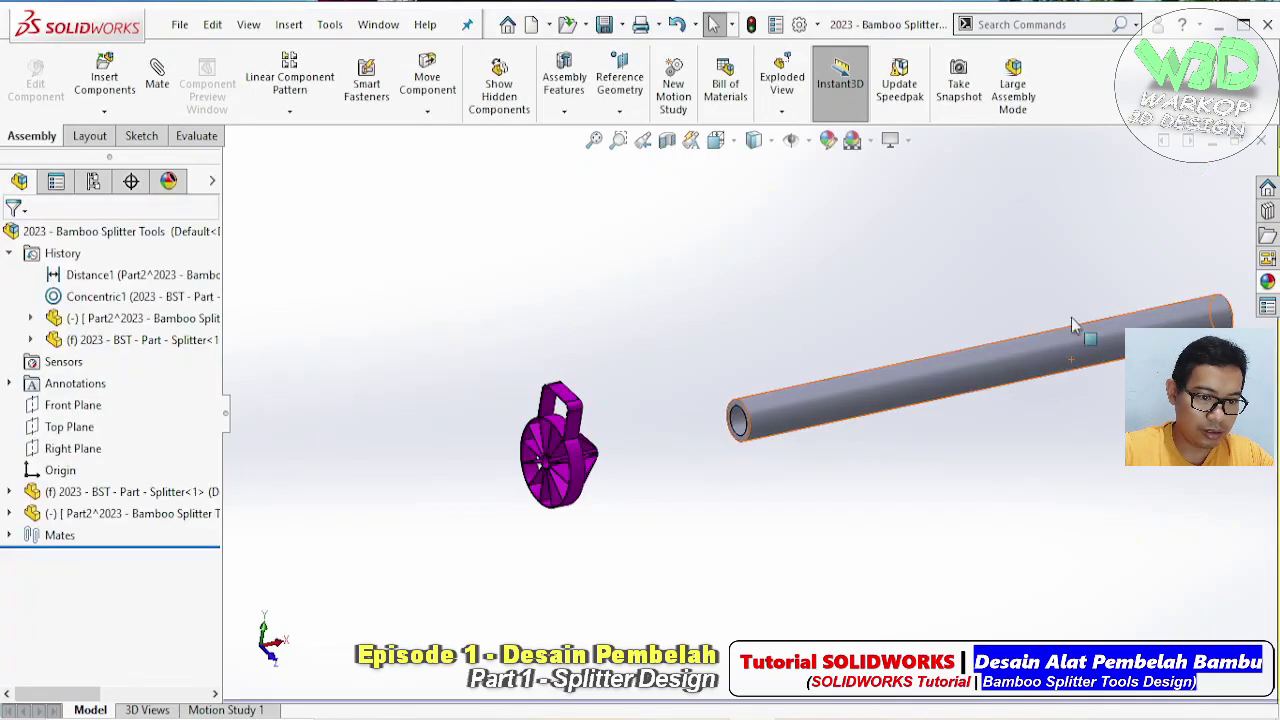
Edit the pipe part in the assembly and start a sketch on its end face
{"action": "middle_click_drag", "start_coordinate": [1072, 323], "coordinate": [927, 545]}
{"action": "scroll", "coordinate": [927, 545], "scroll_direction": "down", "scroll_amount": 3}
{"action": "scroll", "coordinate": [875, 440], "scroll_direction": "down", "scroll_amount": 3}
{"action": "left_click", "coordinate": [875, 430]}
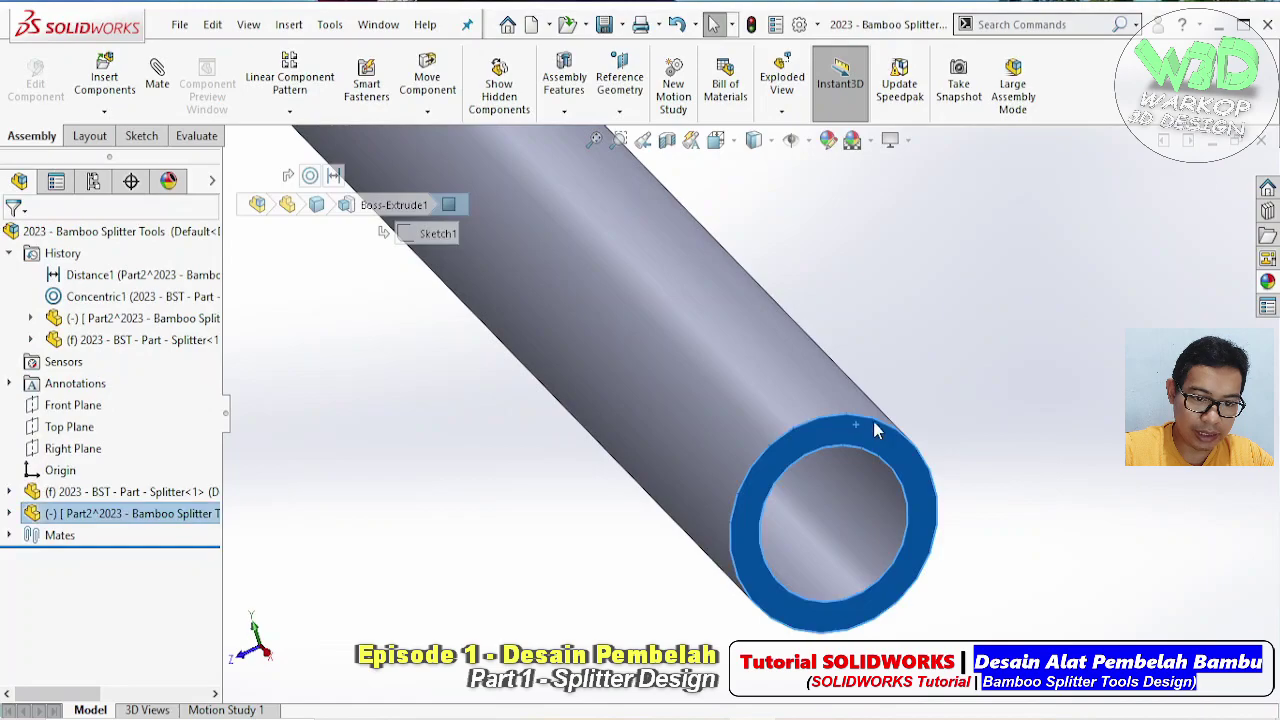
{"action": "left_click", "coordinate": [998, 306]}
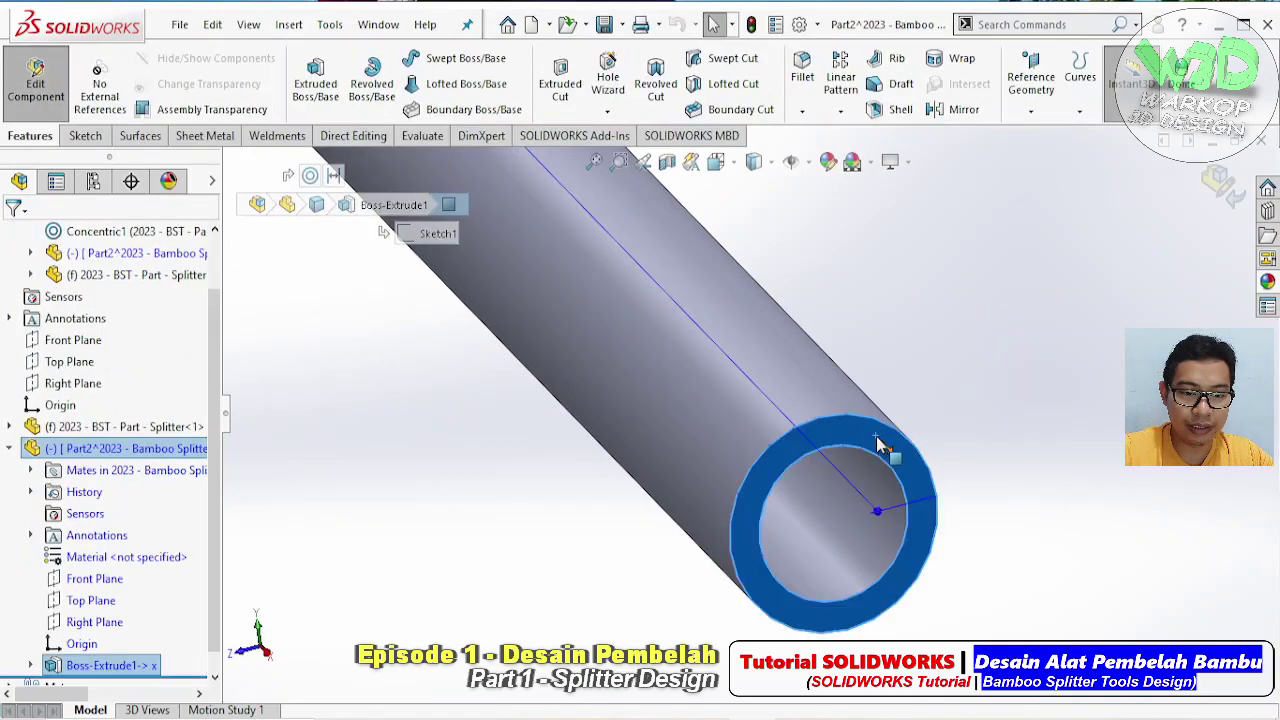
{"action": "left_click", "coordinate": [935, 372]}
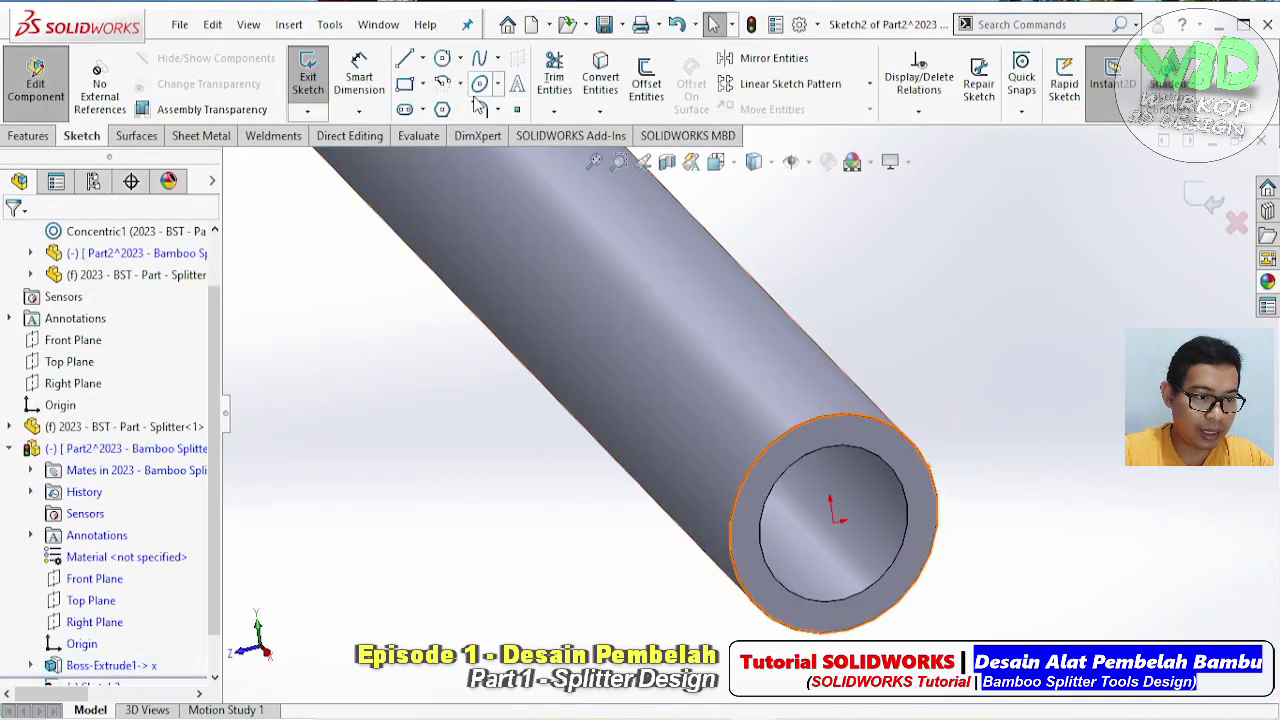
Sketch a slot from the pipe centre to the wall, dimensioned 2.00 mm wide
{"action": "left_click", "coordinate": [421, 109]}
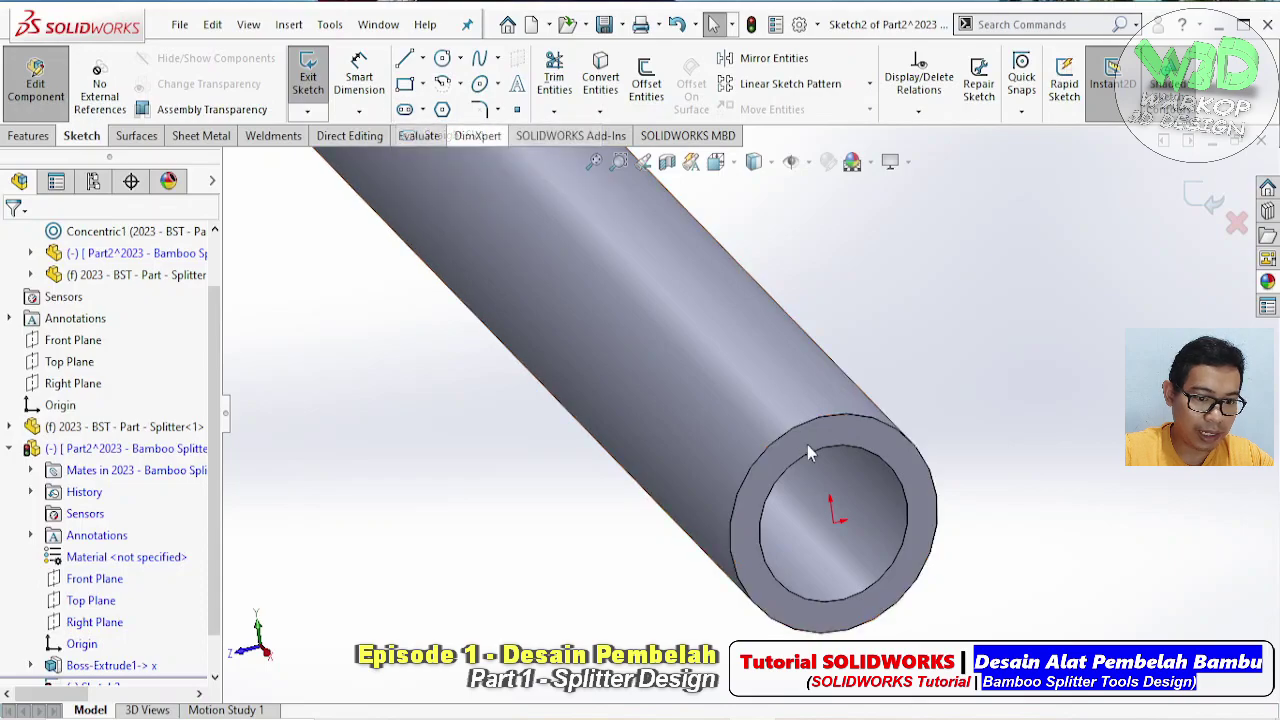
{"action": "left_click", "coordinate": [838, 516]}
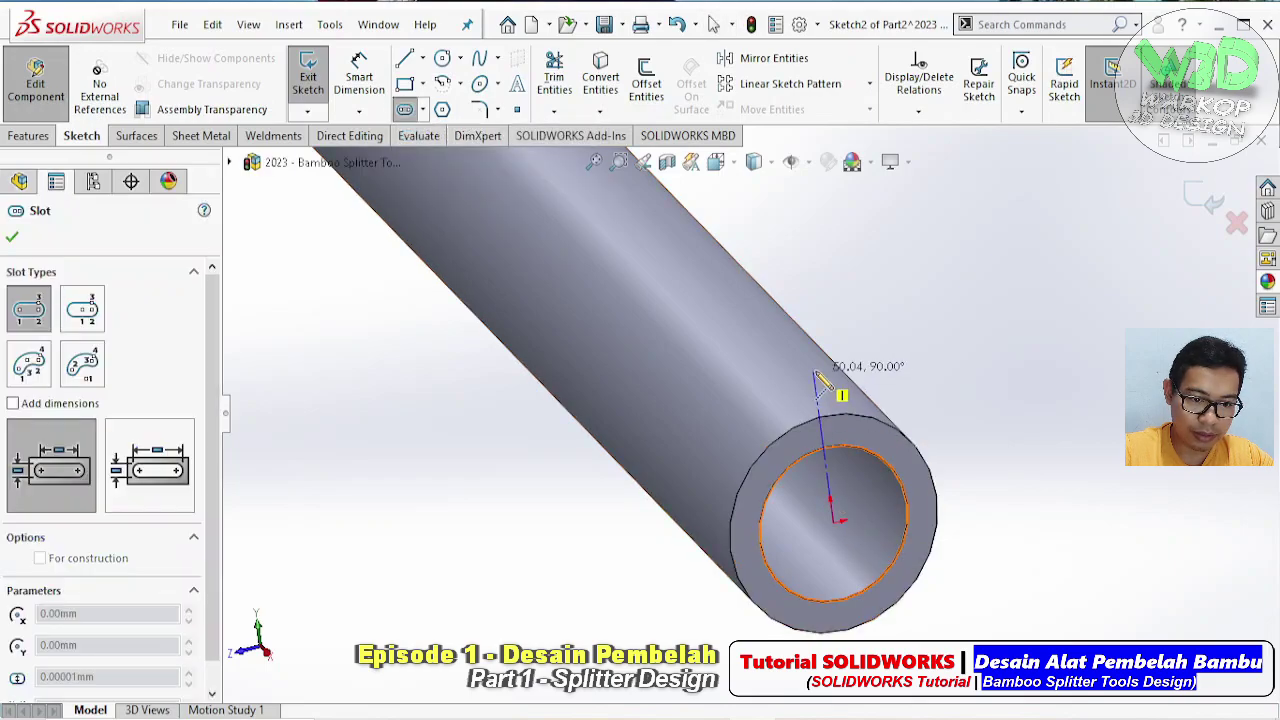
{"action": "left_click", "coordinate": [818, 374]}
{"action": "left_click", "coordinate": [826, 372]}
{"action": "key", "text": "Escape"}
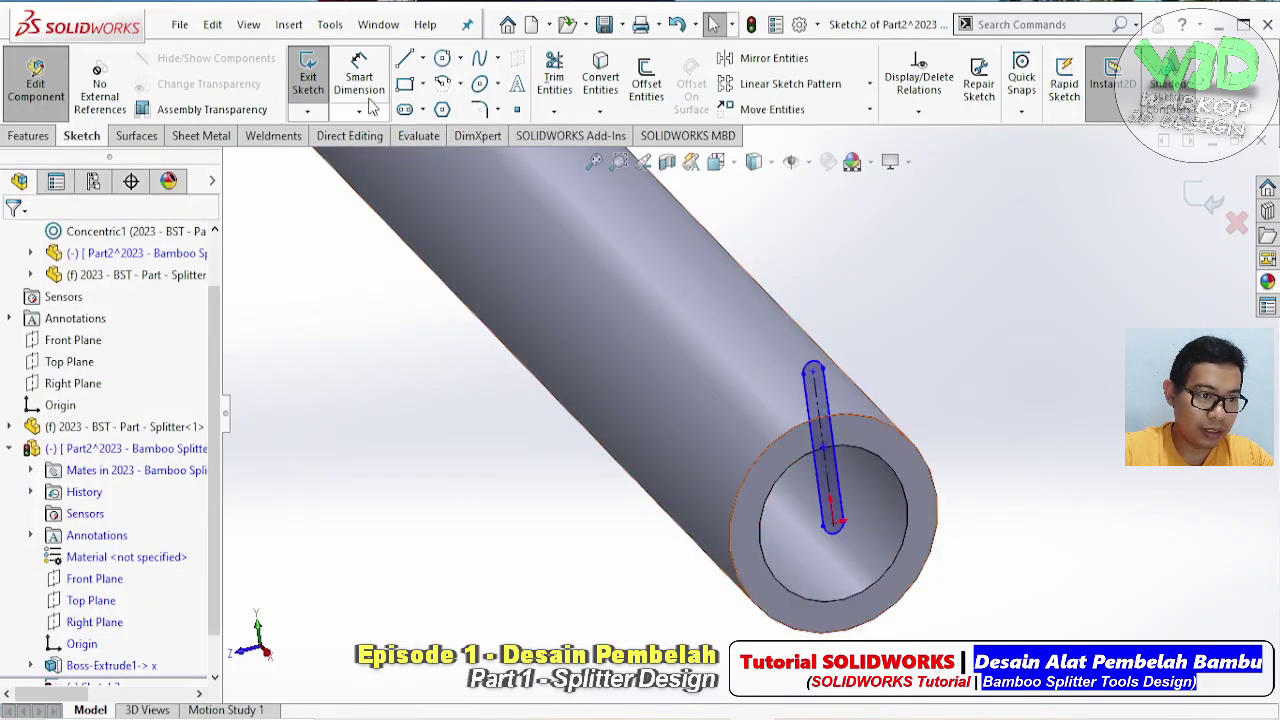
{"action": "left_click", "coordinate": [360, 80]}
{"action": "left_click", "coordinate": [822, 400]}
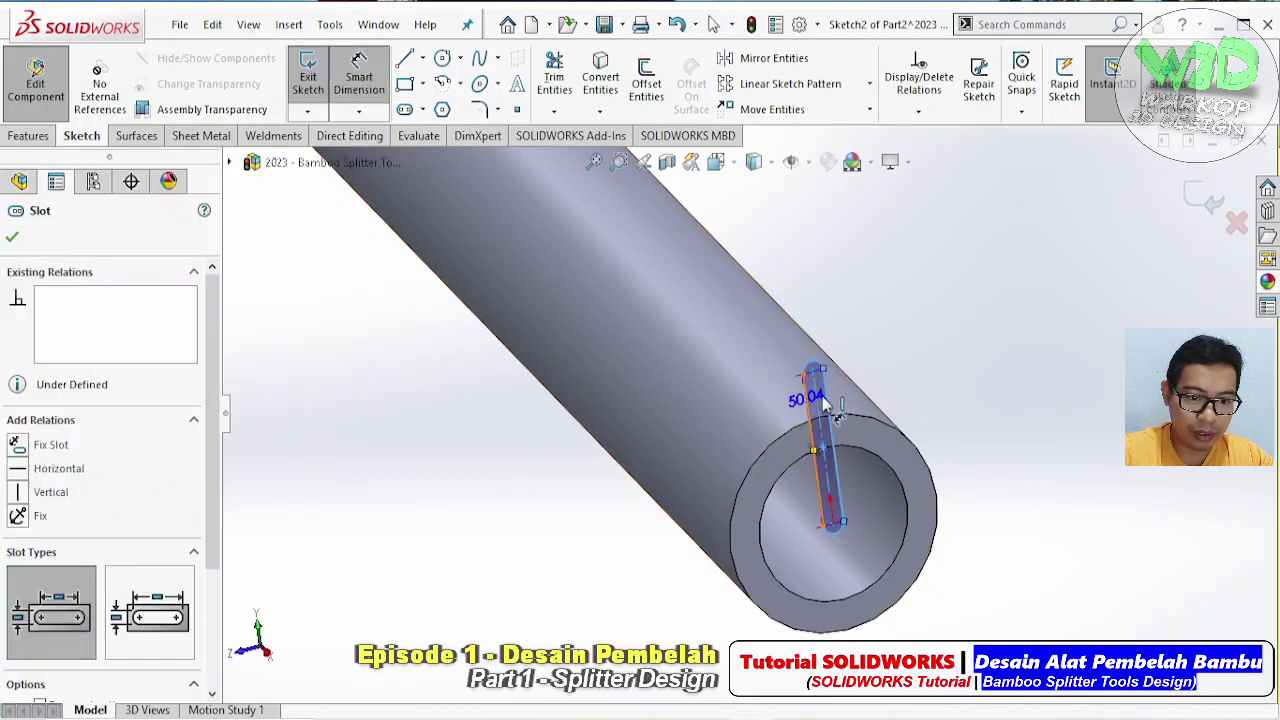
{"action": "left_click", "coordinate": [907, 369]}
{"action": "key", "text": "Return"}
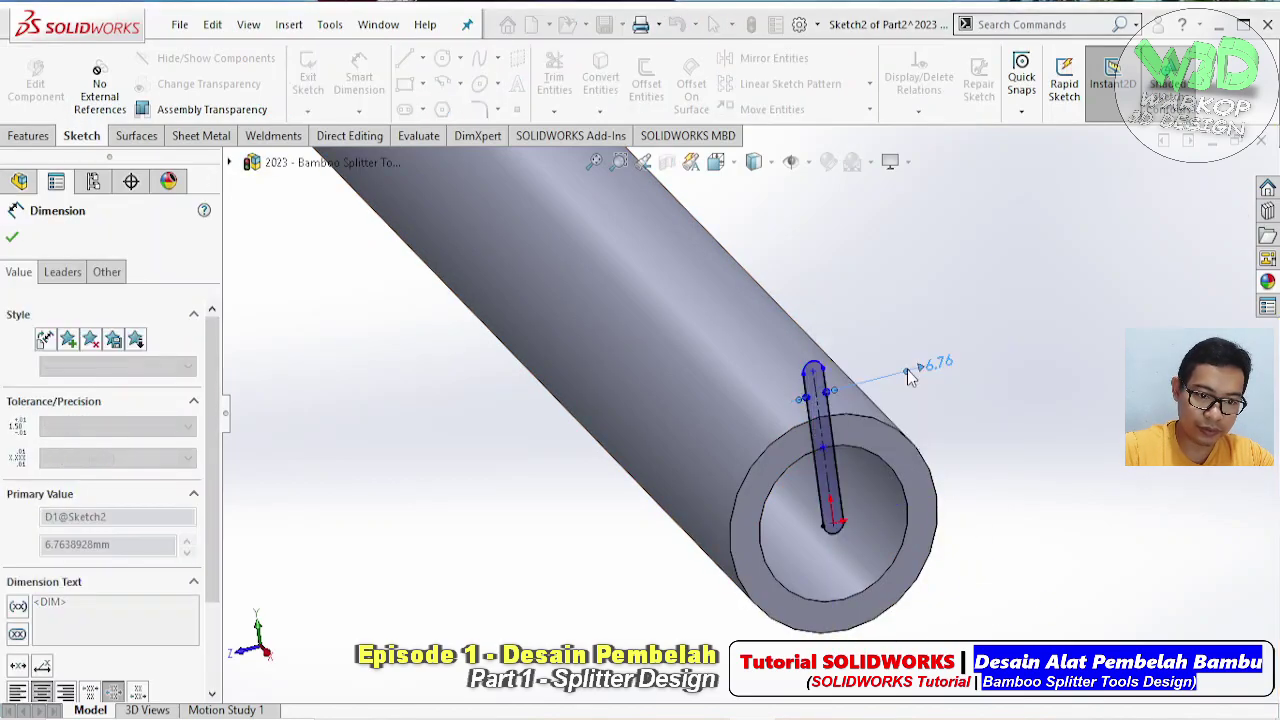
{"action": "type", "text": "2"}
{"action": "key", "text": "Return"}
{"action": "key", "text": "Escape"}
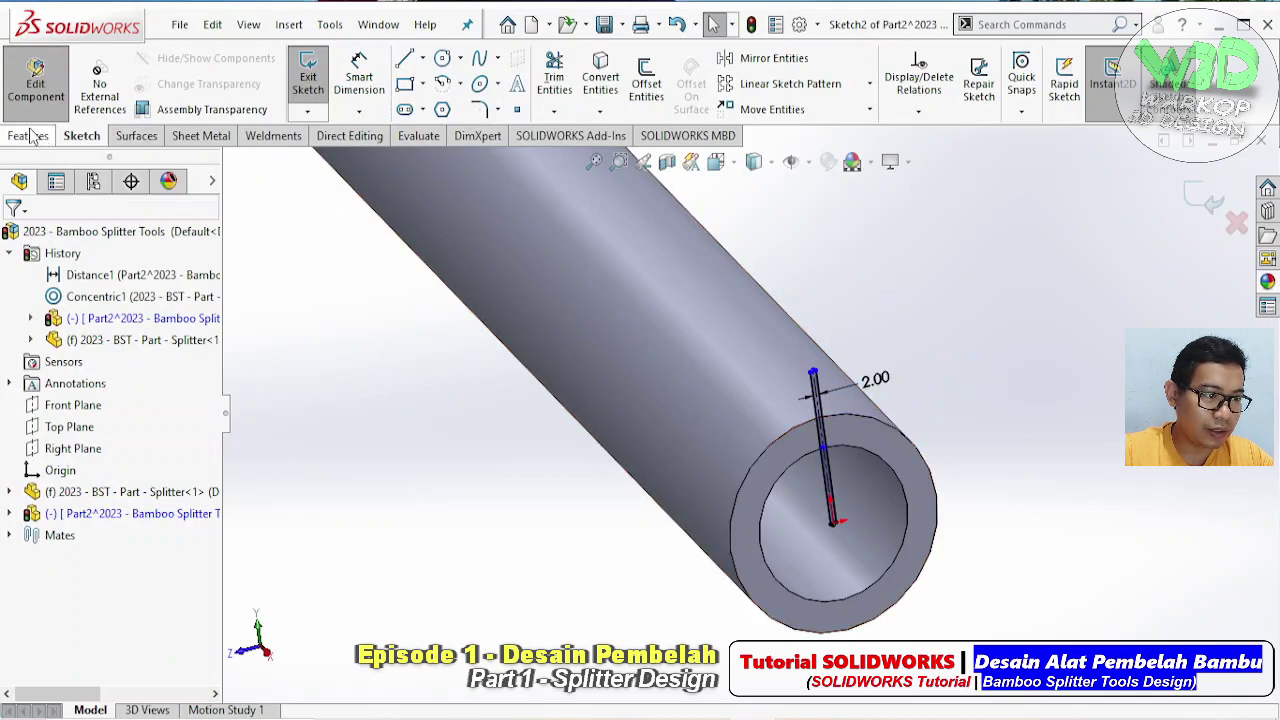
Extruded-cut the slot 2.00 mm deep into the pipe
{"action": "left_click", "coordinate": [30, 137]}
{"action": "left_click", "coordinate": [560, 85]}
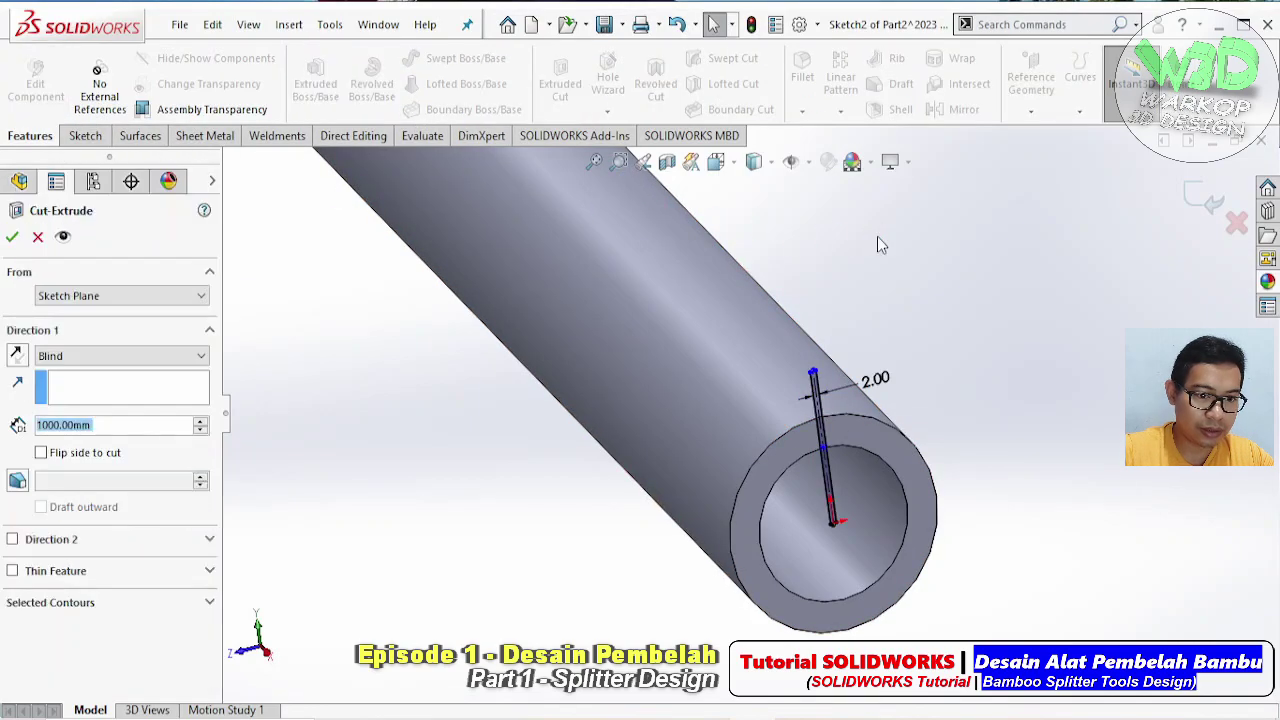
{"action": "type", "text": "2"}
{"action": "key", "text": "Return"}
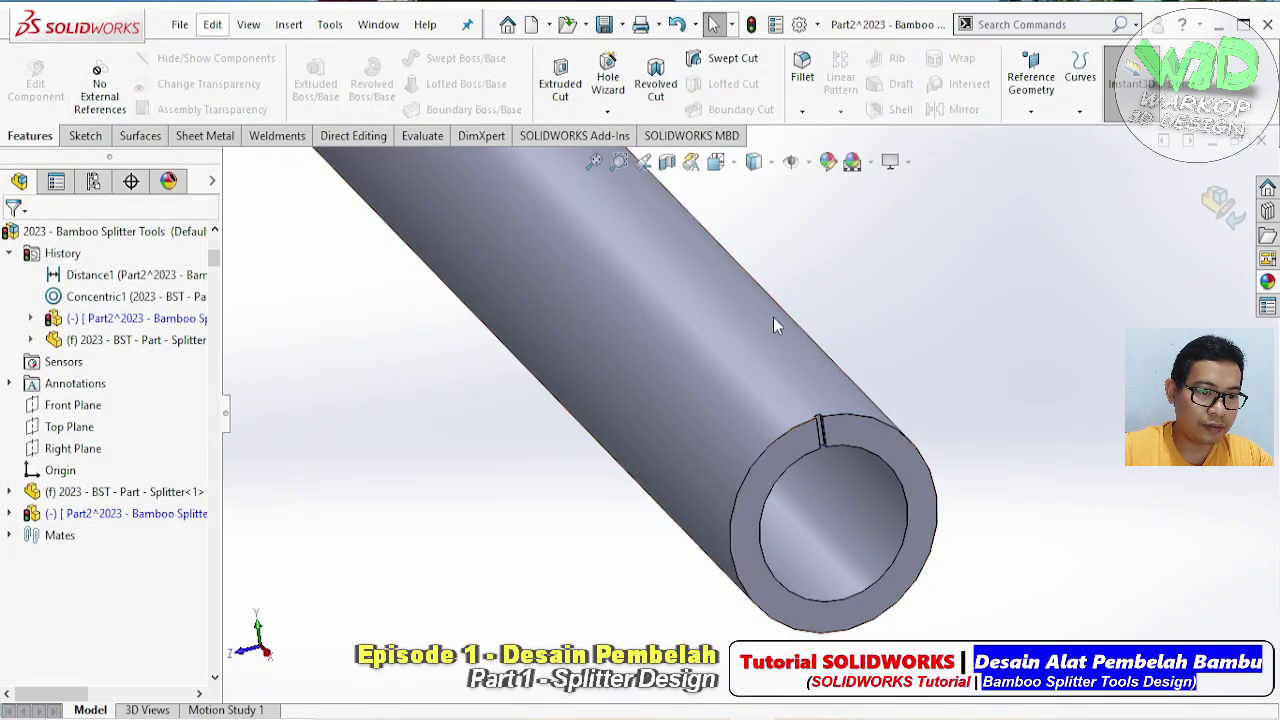
Exit editing the tube component and return to the assembly
{"action": "left_click", "coordinate": [680, 324]}
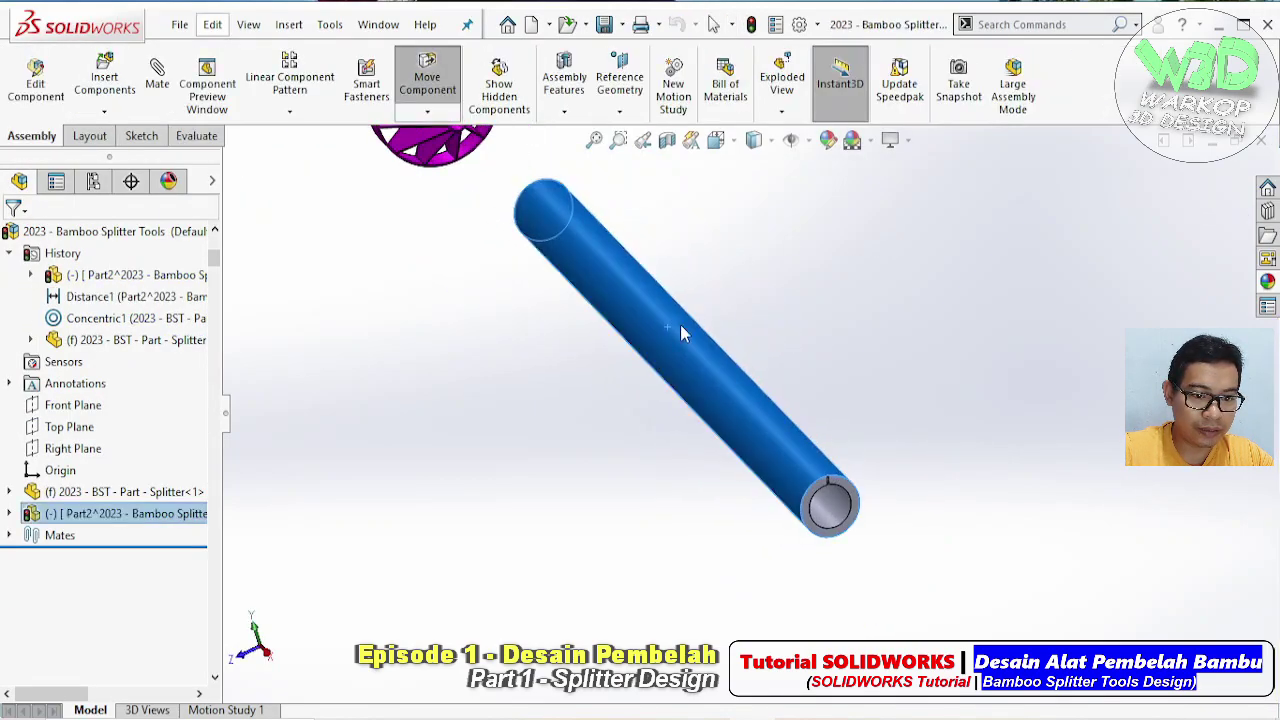
{"action": "scroll", "coordinate": [851, 484], "scroll_direction": "down", "scroll_amount": 3}
{"action": "scroll", "coordinate": [744, 421], "scroll_direction": "down", "scroll_amount": 3}
{"action": "scroll", "coordinate": [790, 409], "scroll_direction": "down", "scroll_amount": 2}
{"action": "scroll", "coordinate": [733, 395], "scroll_direction": "down", "scroll_amount": 3}
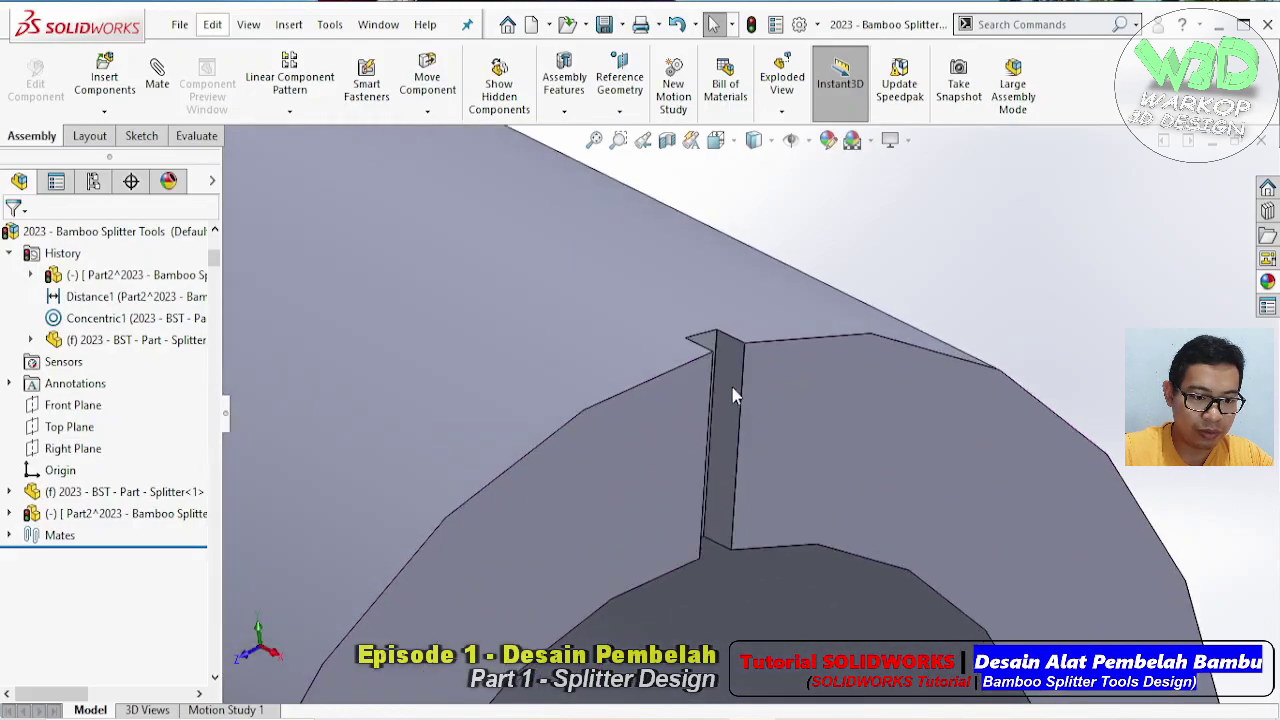
Mate the tube's slot face parallel to a splitter face
{"action": "left_click", "coordinate": [733, 395]}
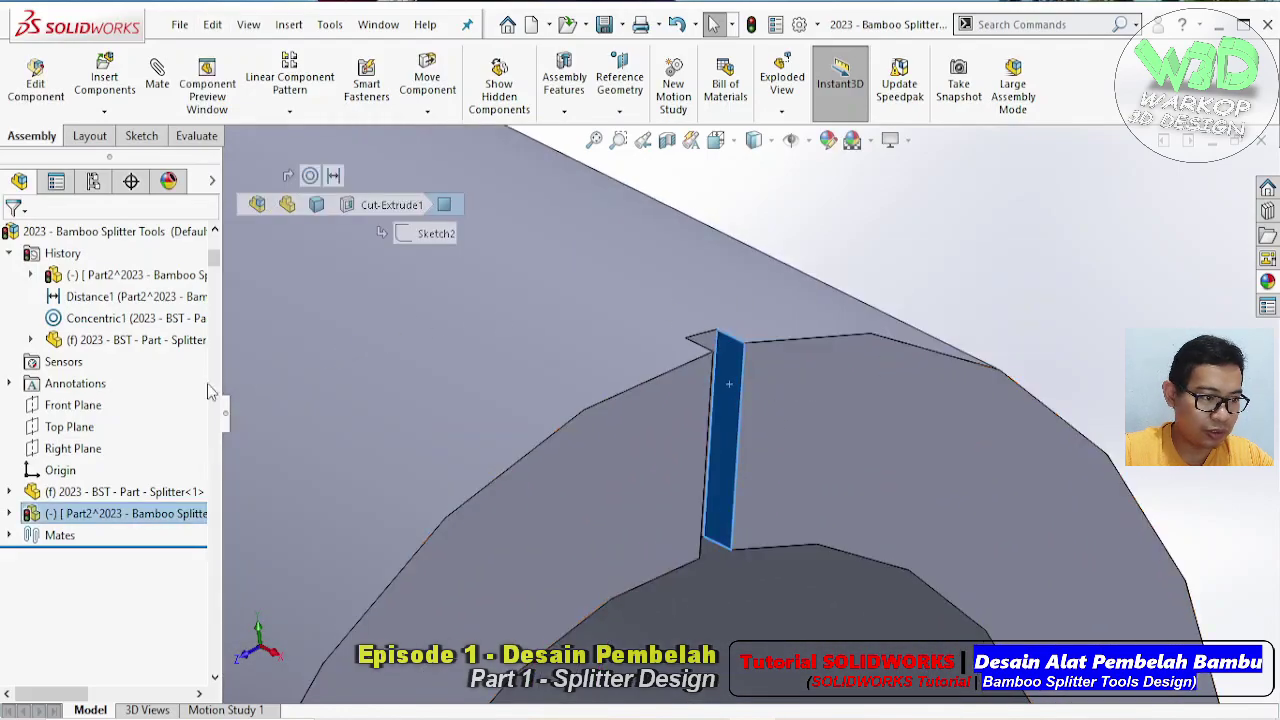
{"action": "key", "text": "m"}
{"action": "scroll", "coordinate": [608, 363], "scroll_direction": "up", "scroll_amount": 2}
{"action": "scroll", "coordinate": [400, 257], "scroll_direction": "up", "scroll_amount": 3}
{"action": "scroll", "coordinate": [380, 278], "scroll_direction": "up", "scroll_amount": 2}
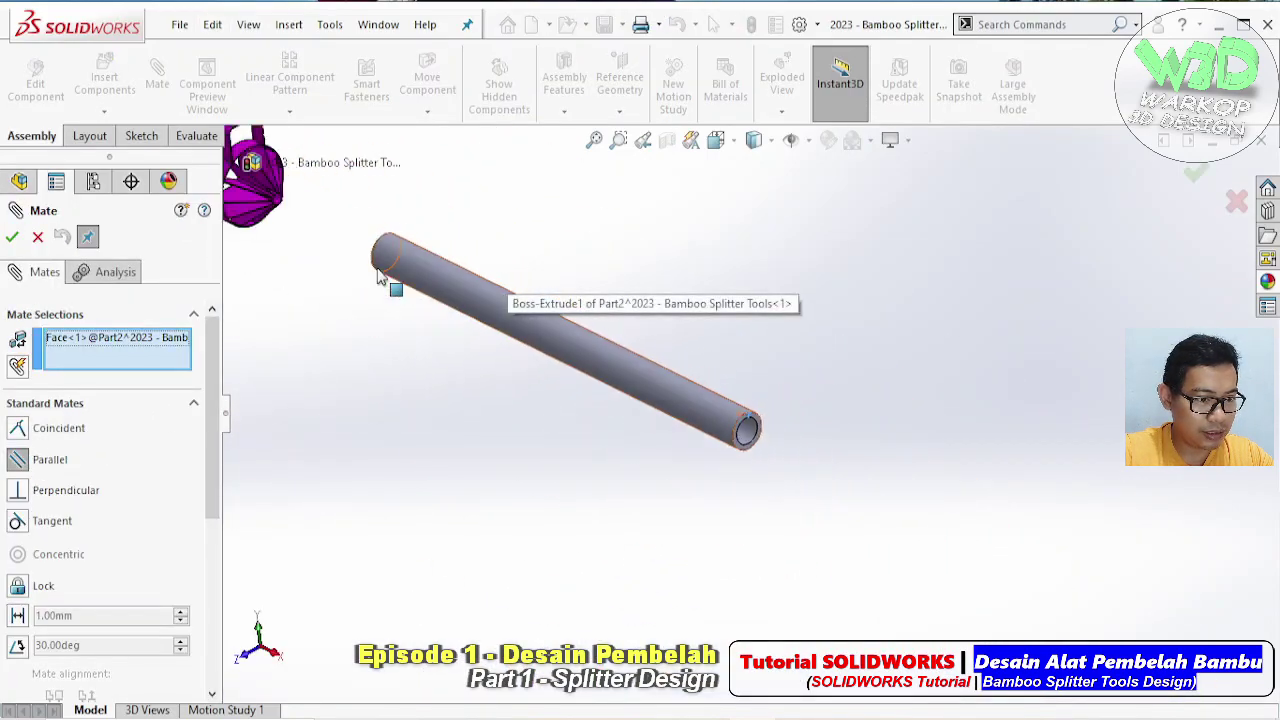
{"action": "scroll", "coordinate": [380, 278], "scroll_direction": "down", "scroll_amount": 2}
{"action": "scroll", "coordinate": [560, 285], "scroll_direction": "down", "scroll_amount": 3}
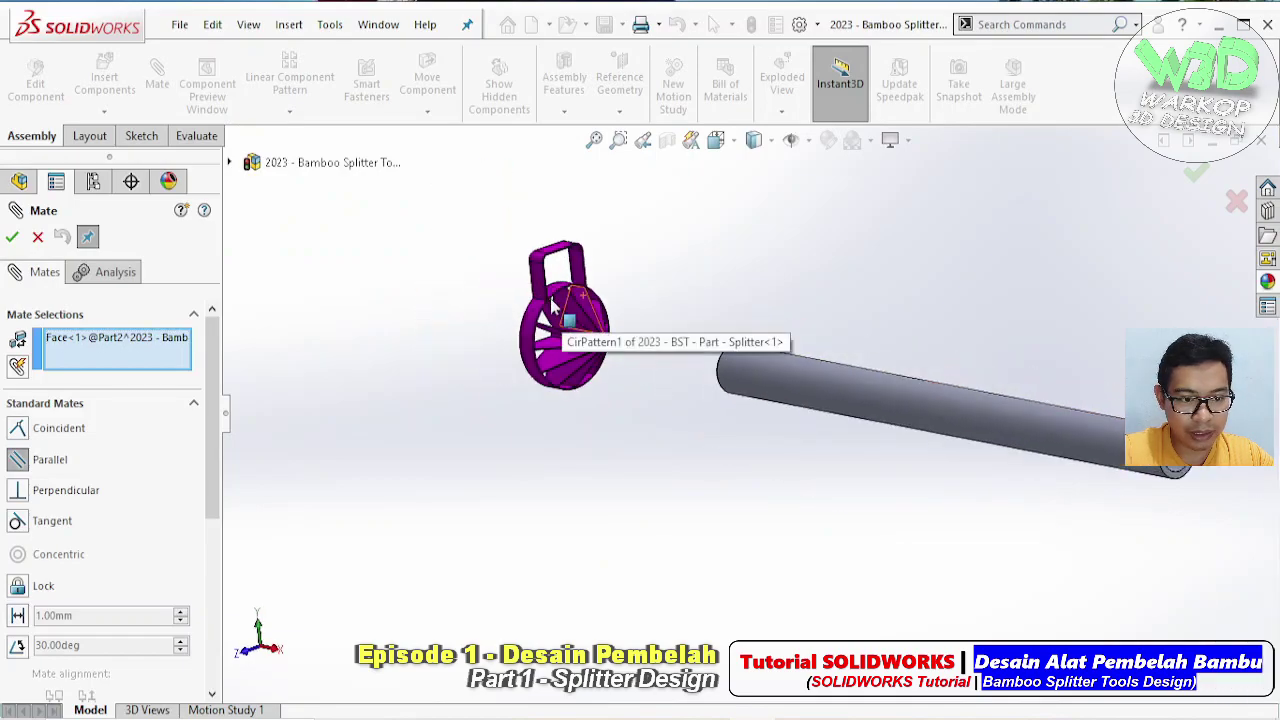
{"action": "left_click", "coordinate": [540, 294]}
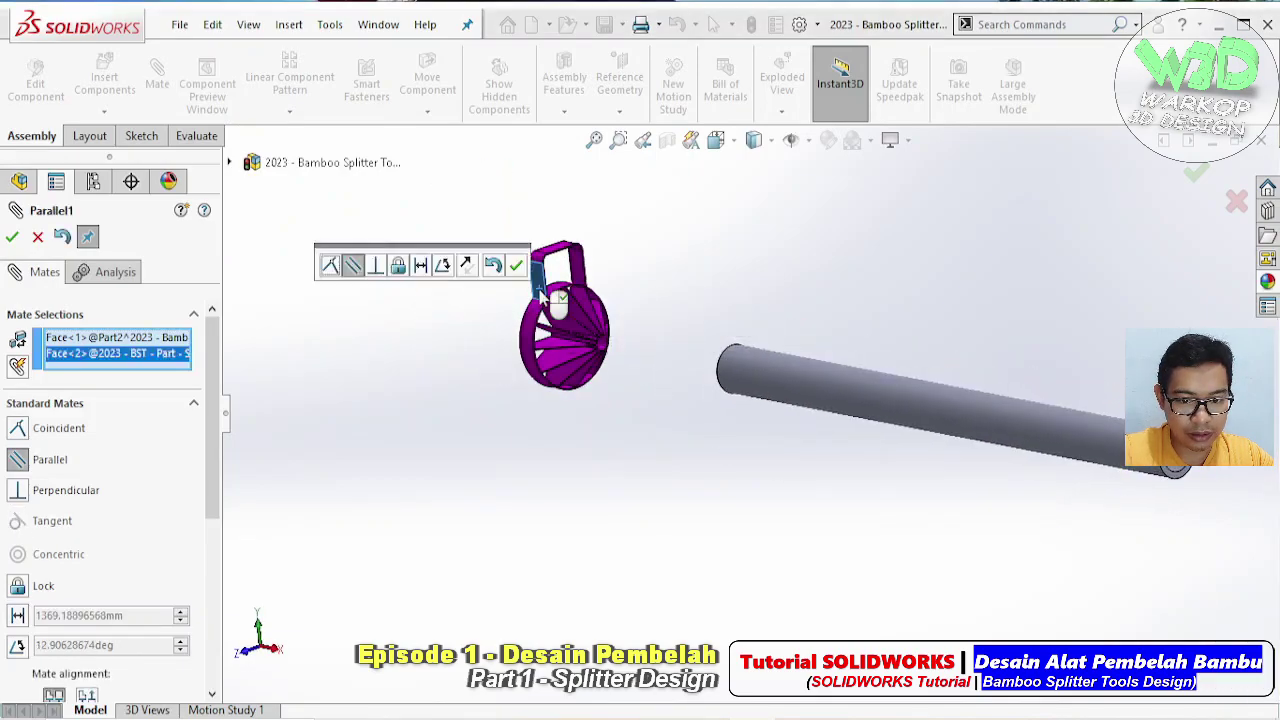
{"action": "left_click", "coordinate": [515, 265]}
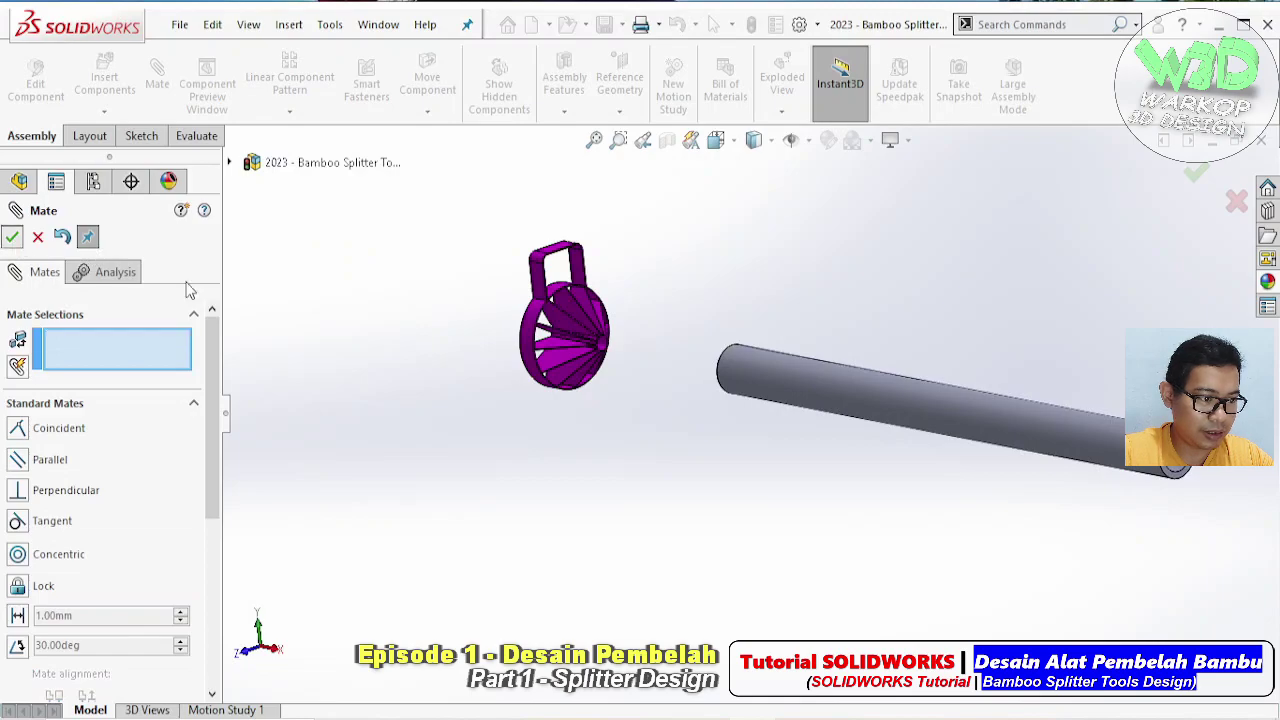
{"action": "key", "text": "Escape"}
Open the tube part in its own window and fit it to the view
{"action": "middle_click_drag", "start_coordinate": [774, 414], "coordinate": [883, 371]}
{"action": "left_click", "coordinate": [815, 420]}
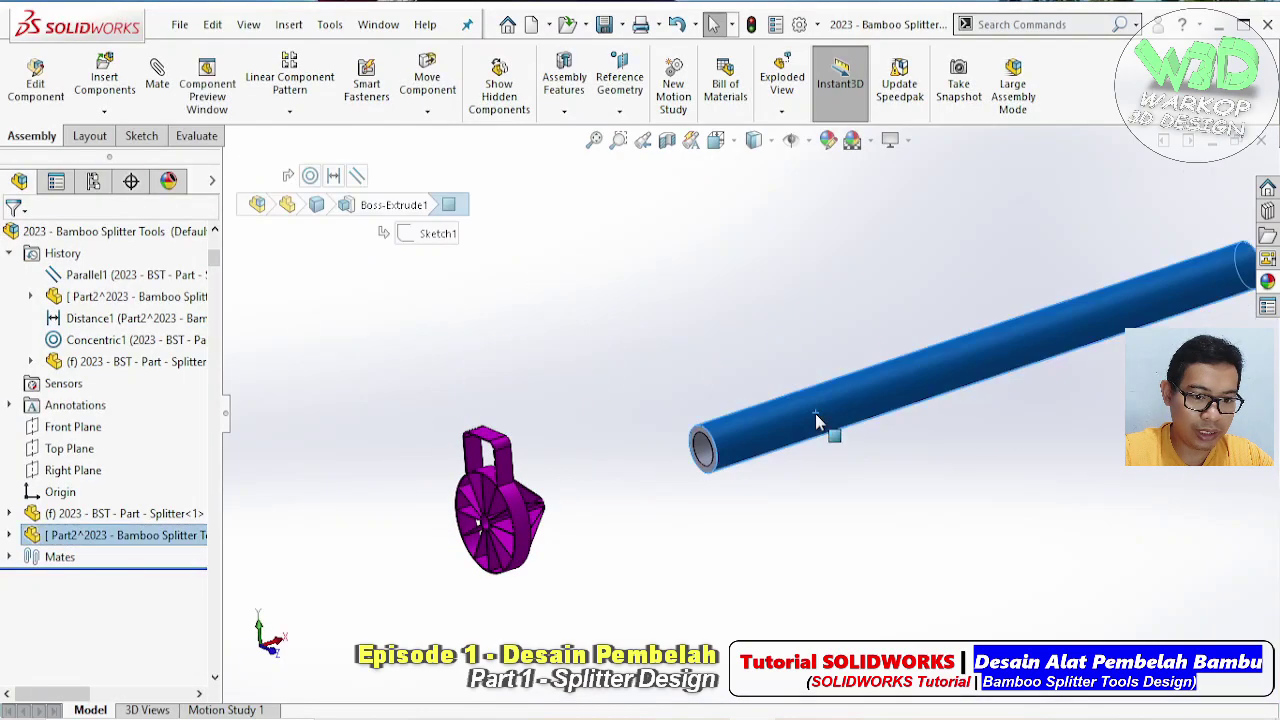
{"action": "left_click", "coordinate": [766, 366]}
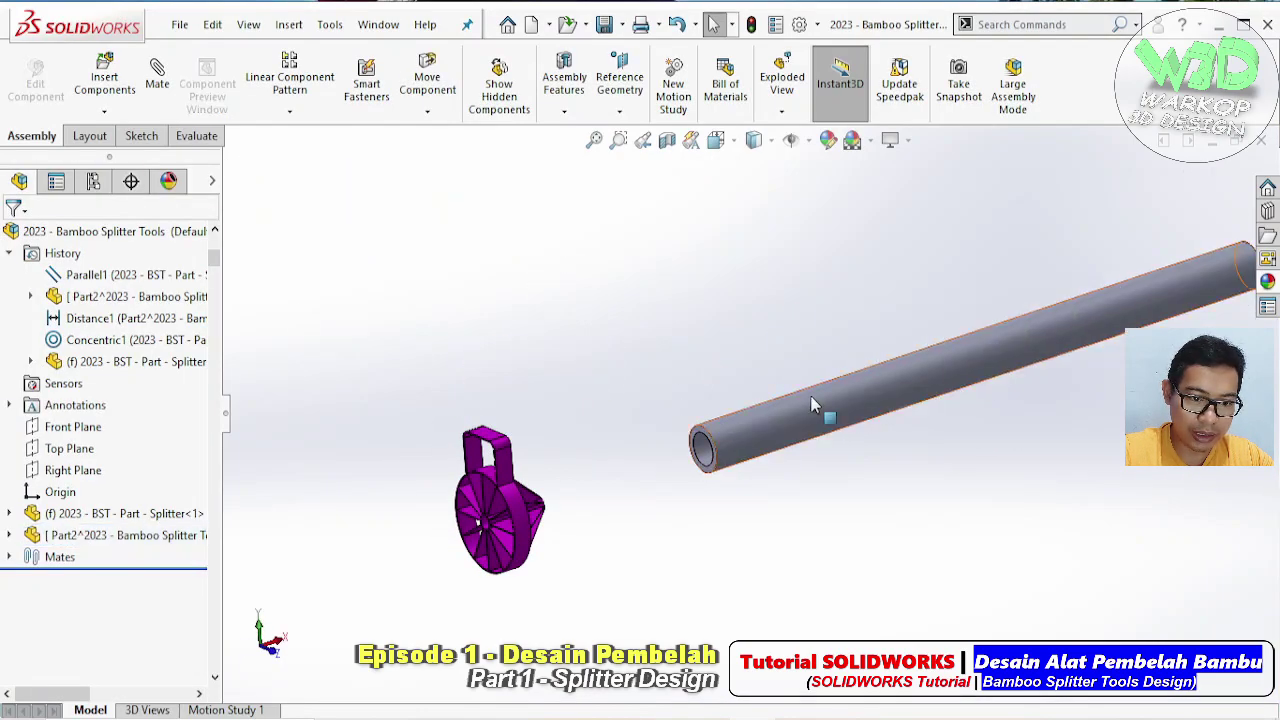
{"action": "left_click", "coordinate": [843, 378]}
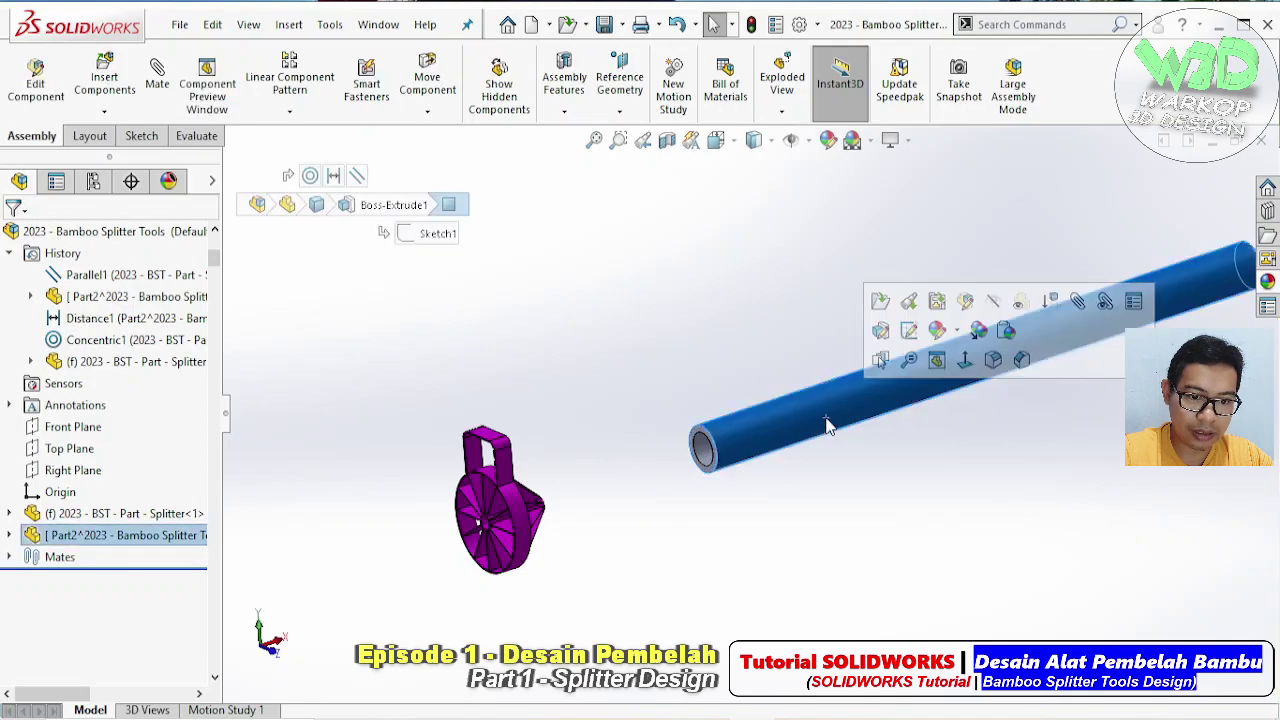
{"action": "left_click", "coordinate": [881, 302]}
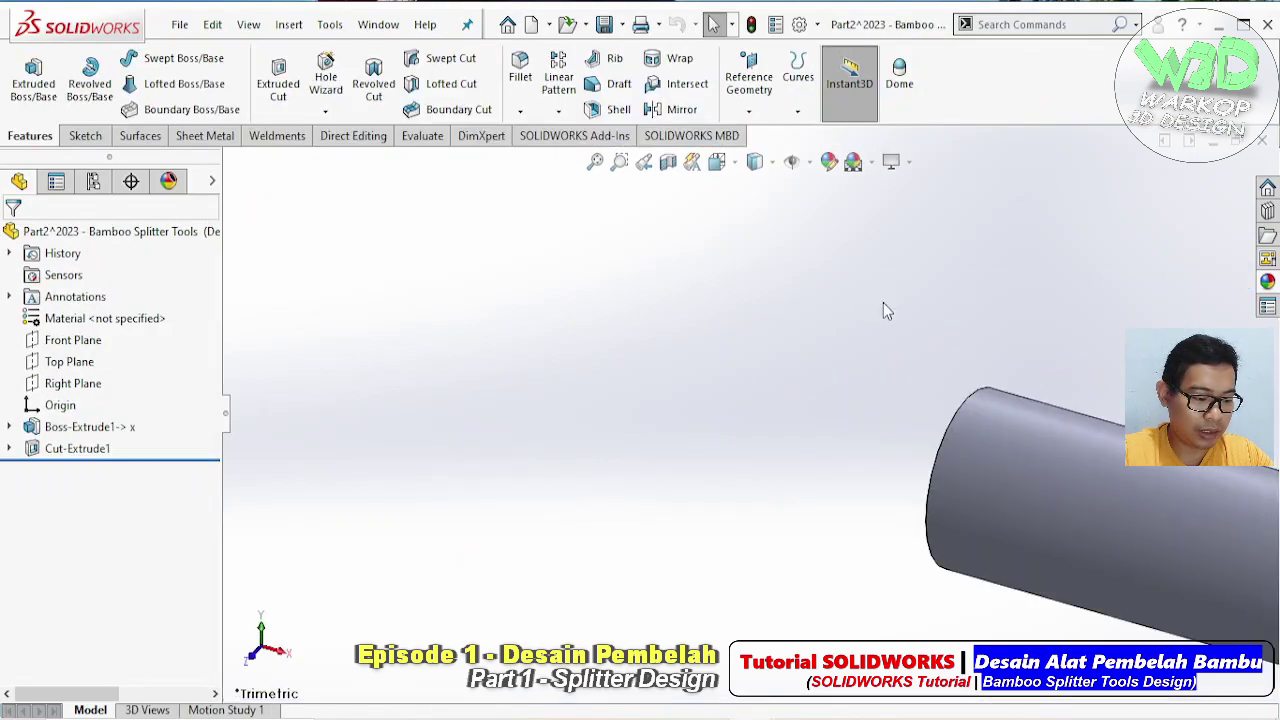
{"action": "key", "text": "ctrl+7"}
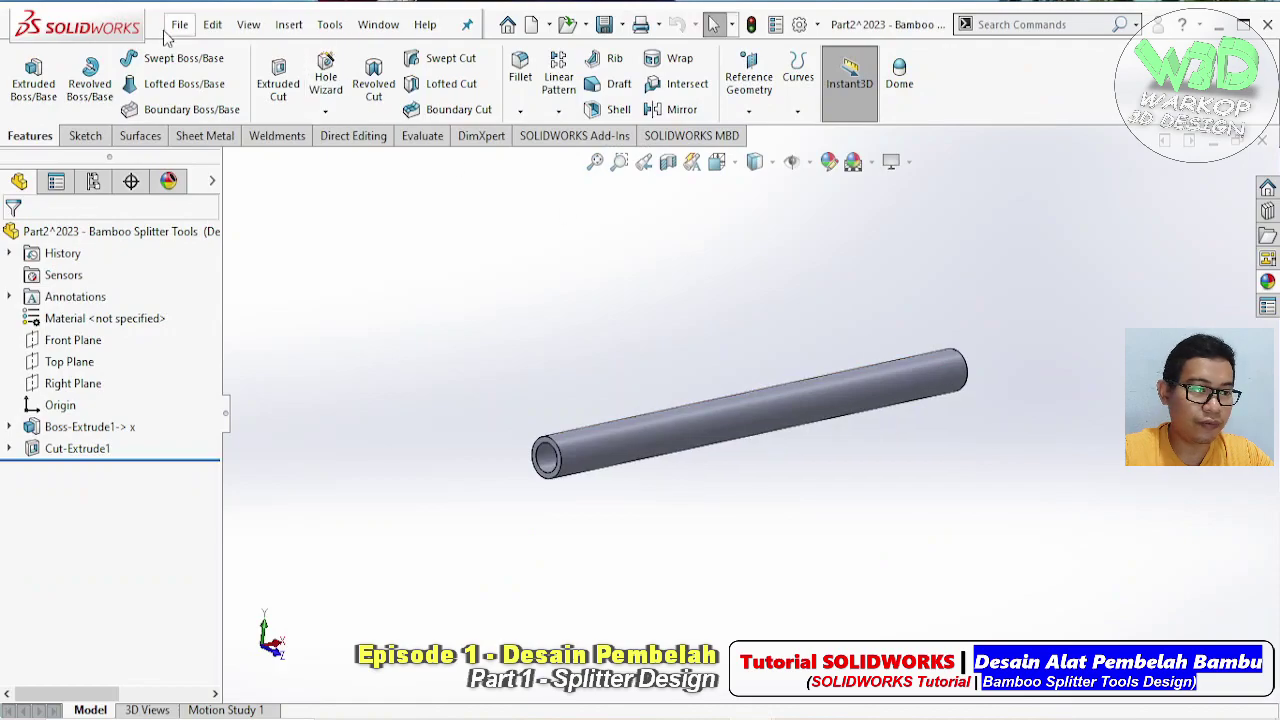
{"action": "left_click", "coordinate": [166, 34]}
Save As into 2023 - Bamboo Splitter Tools > 1.2. 3D Parts, naming it '2023 - BST - Part - Bamboo'
{"action": "left_click", "coordinate": [256, 266]}
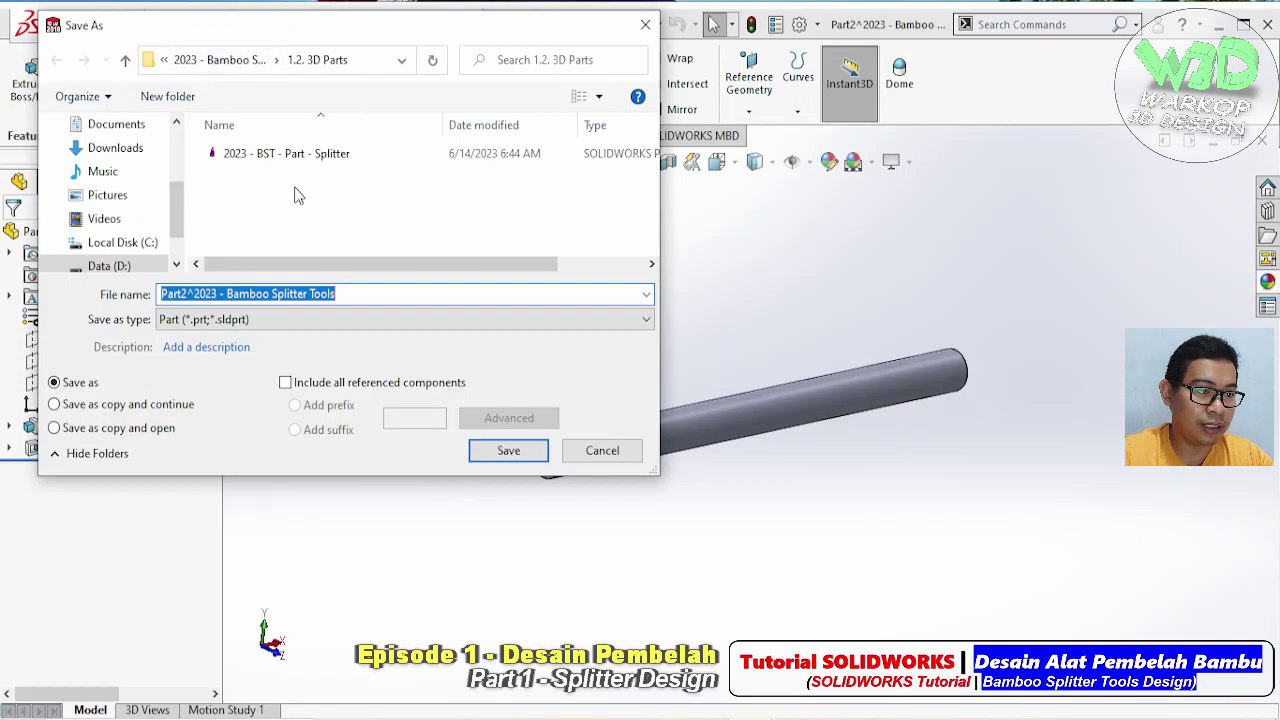
{"action": "left_click", "coordinate": [214, 61]}
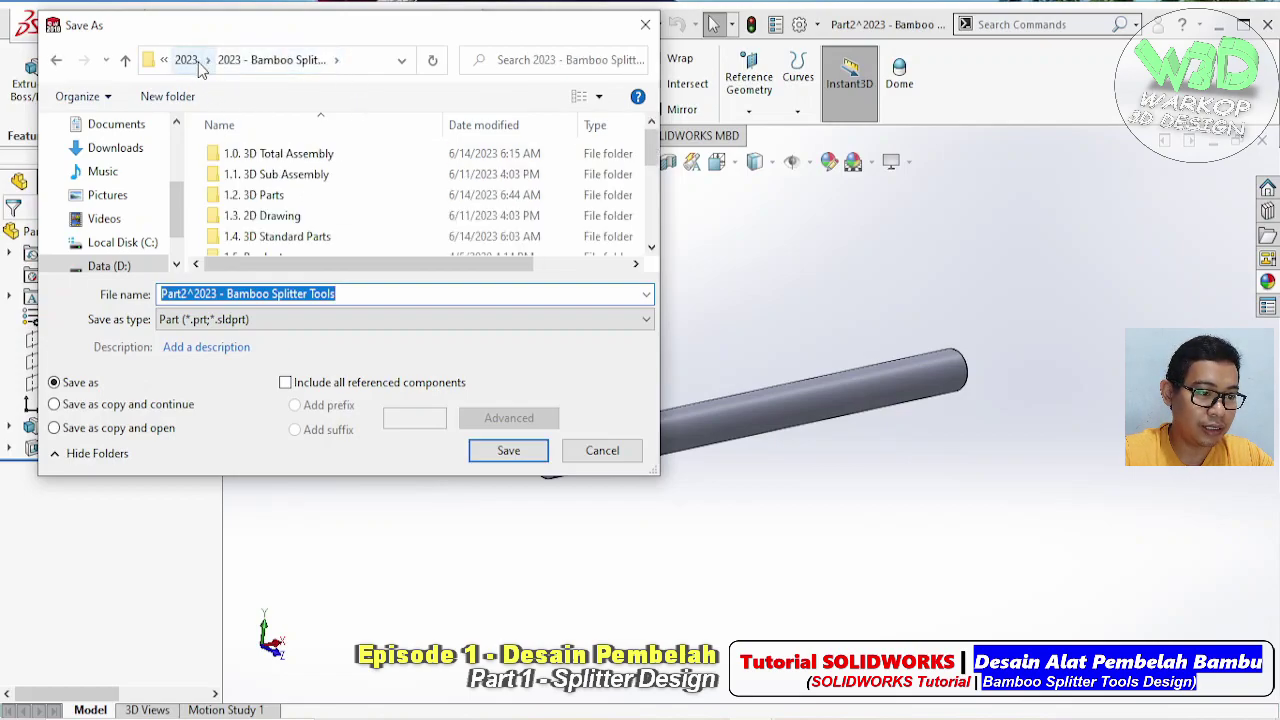
{"action": "left_click", "coordinate": [188, 60]}
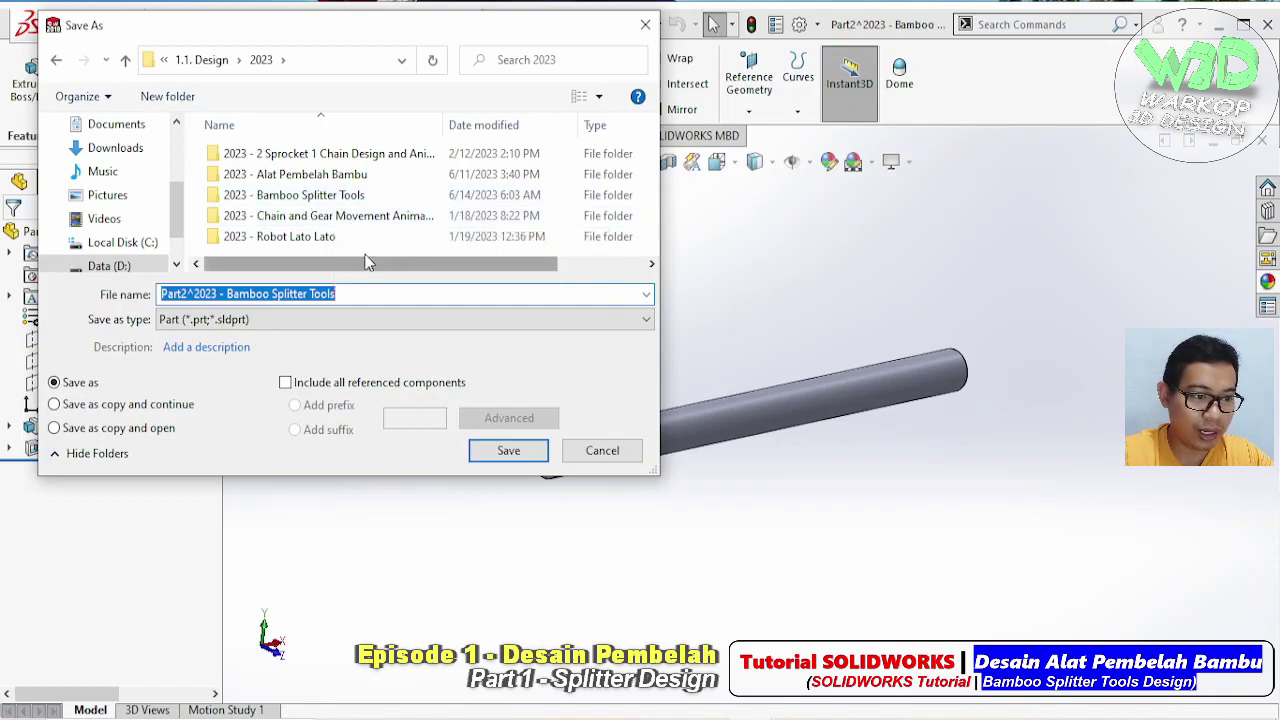
{"action": "double_click", "coordinate": [300, 195]}
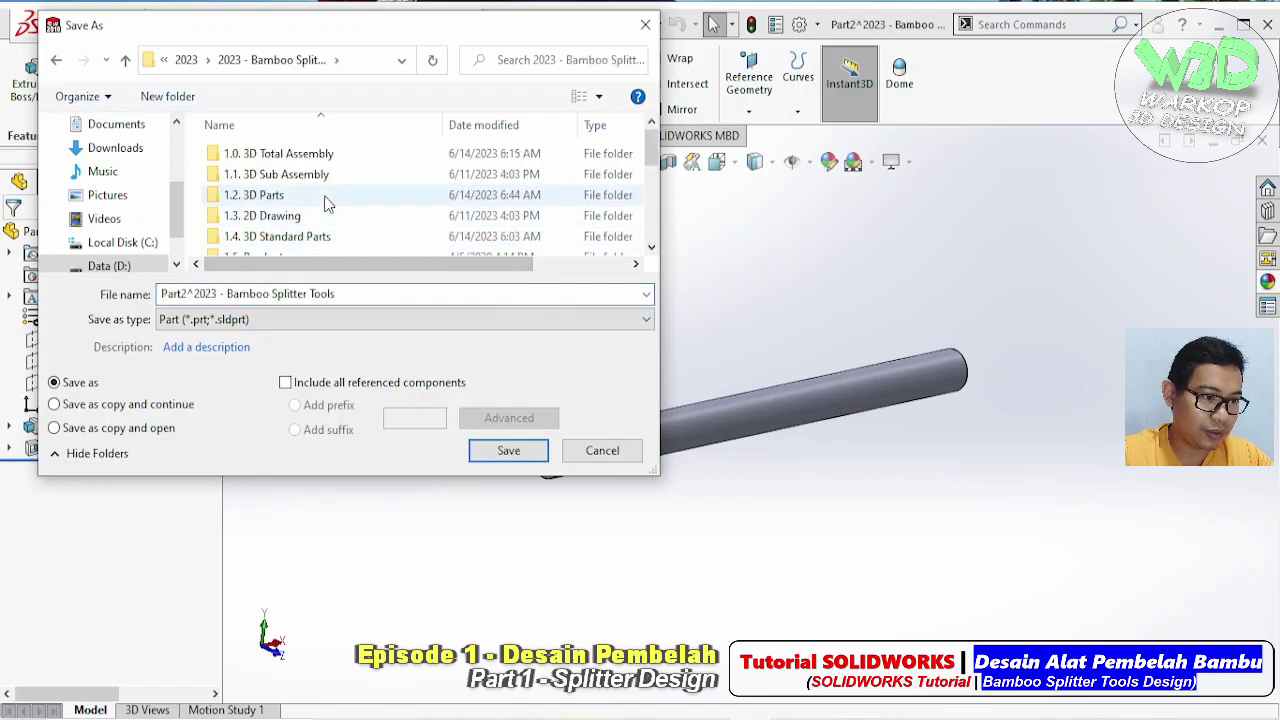
{"action": "mouse_move", "coordinate": [254, 195]}
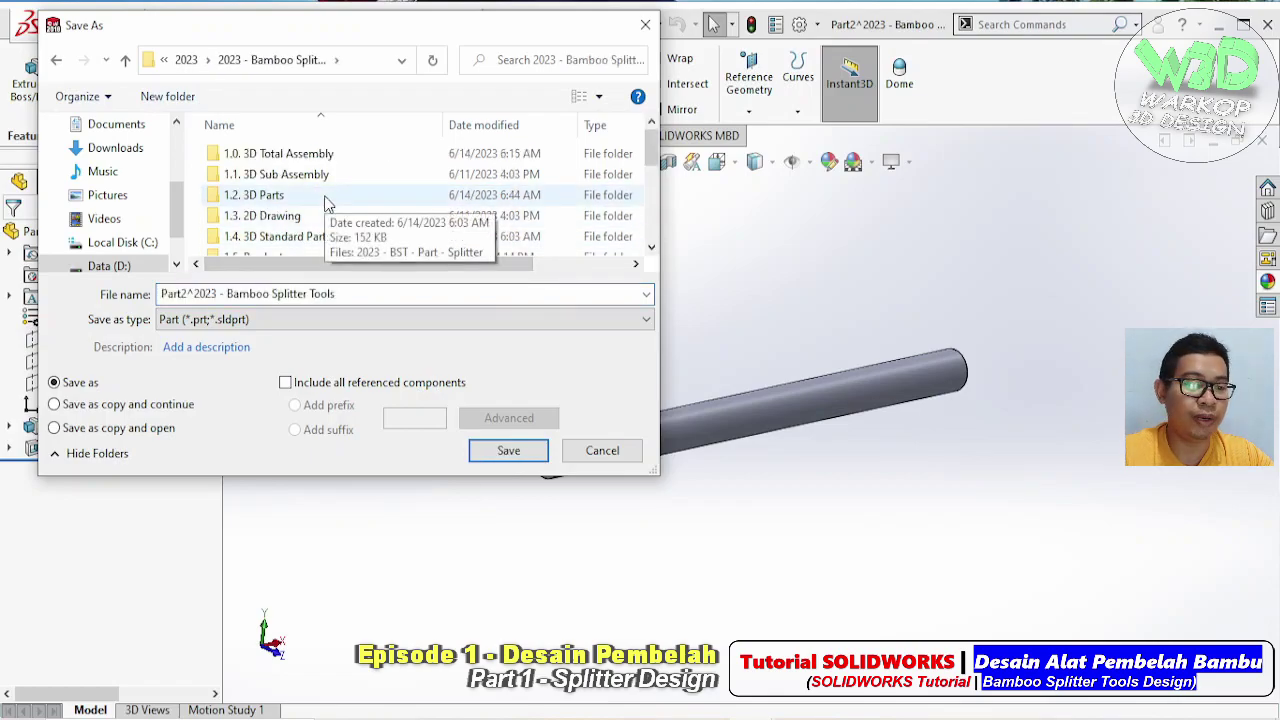
{"action": "double_click", "coordinate": [315, 196]}
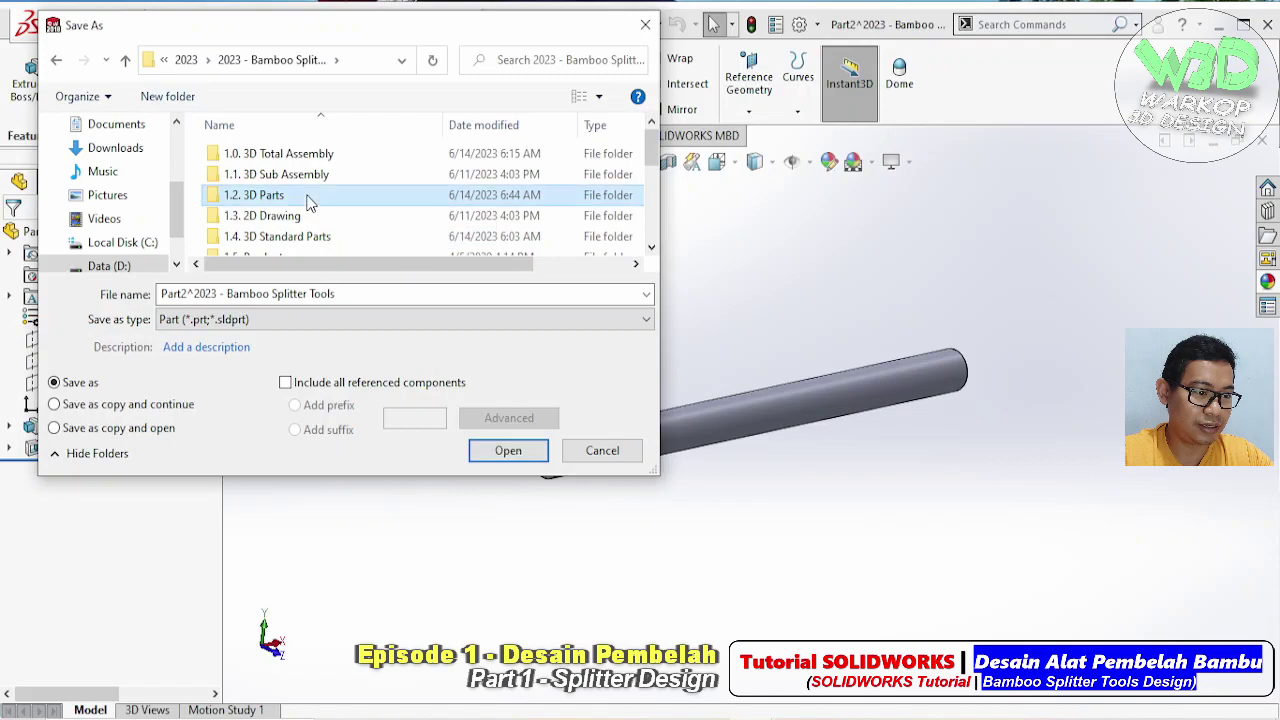
{"action": "left_click", "coordinate": [335, 166]}
{"action": "left_click", "coordinate": [272, 296]}
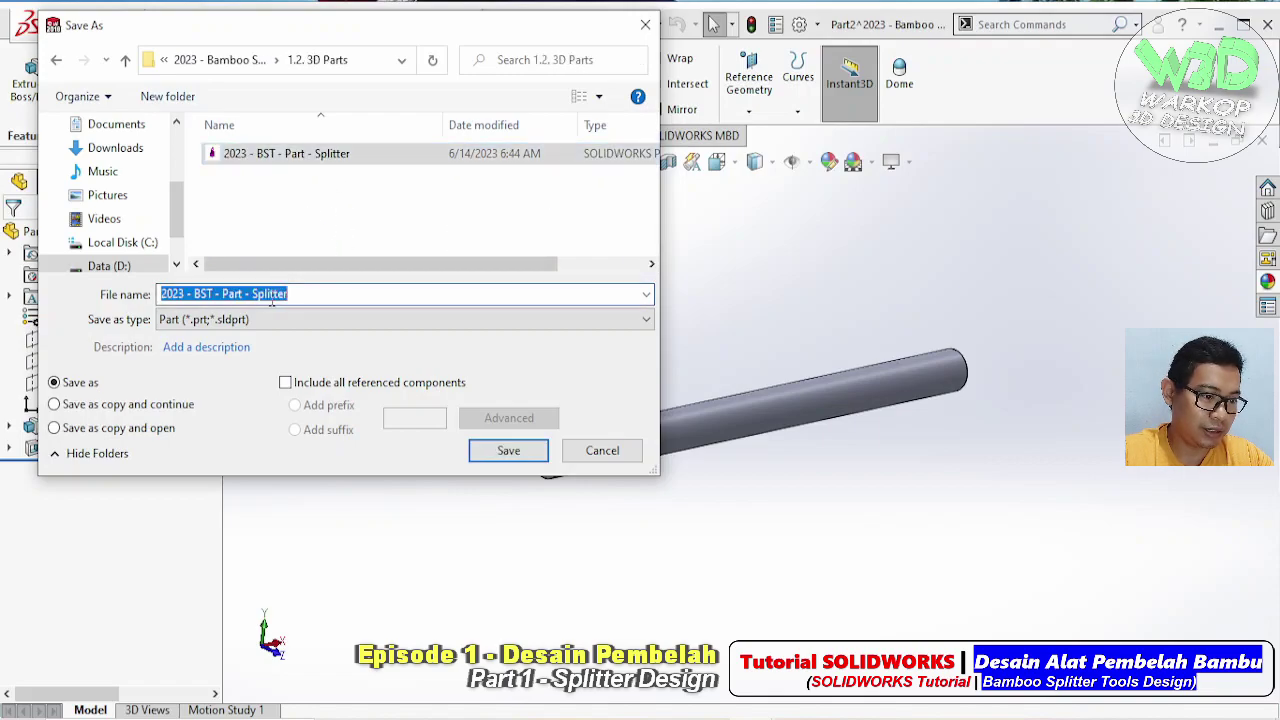
{"action": "double_click", "coordinate": [257, 294]}
{"action": "key", "text": "BackSpace"}
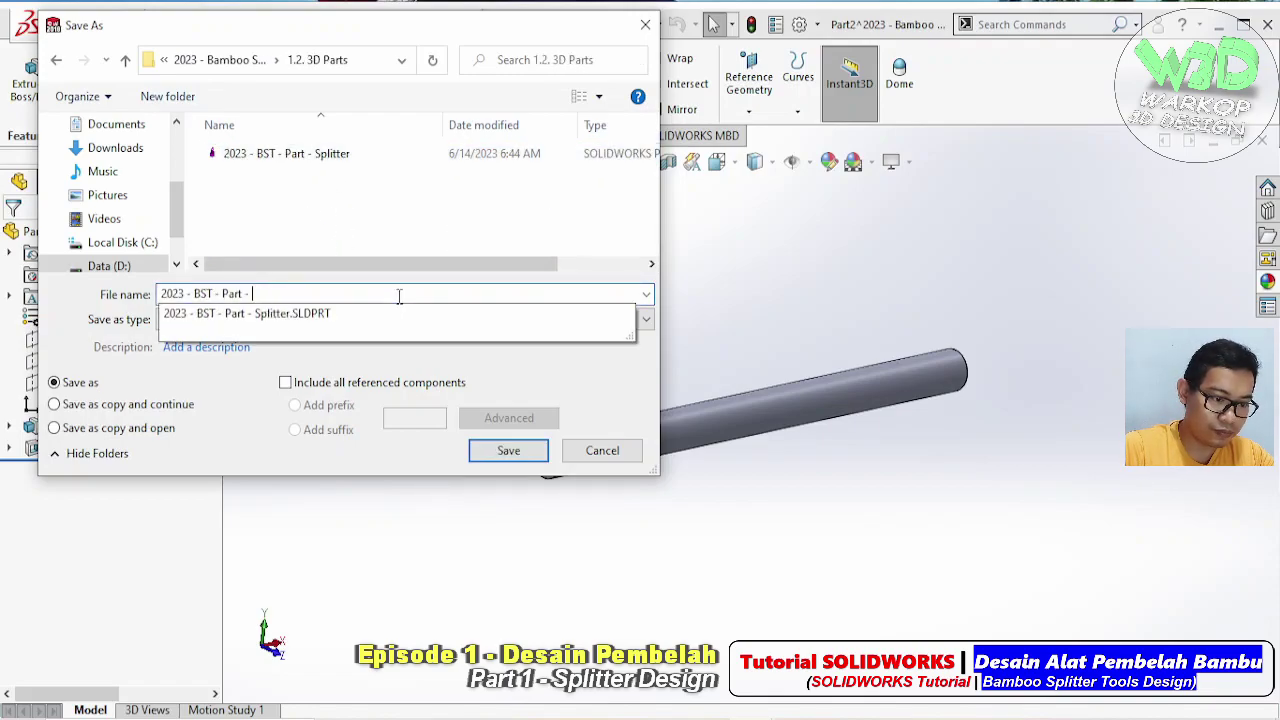
{"action": "type", "text": "Bamboo"}
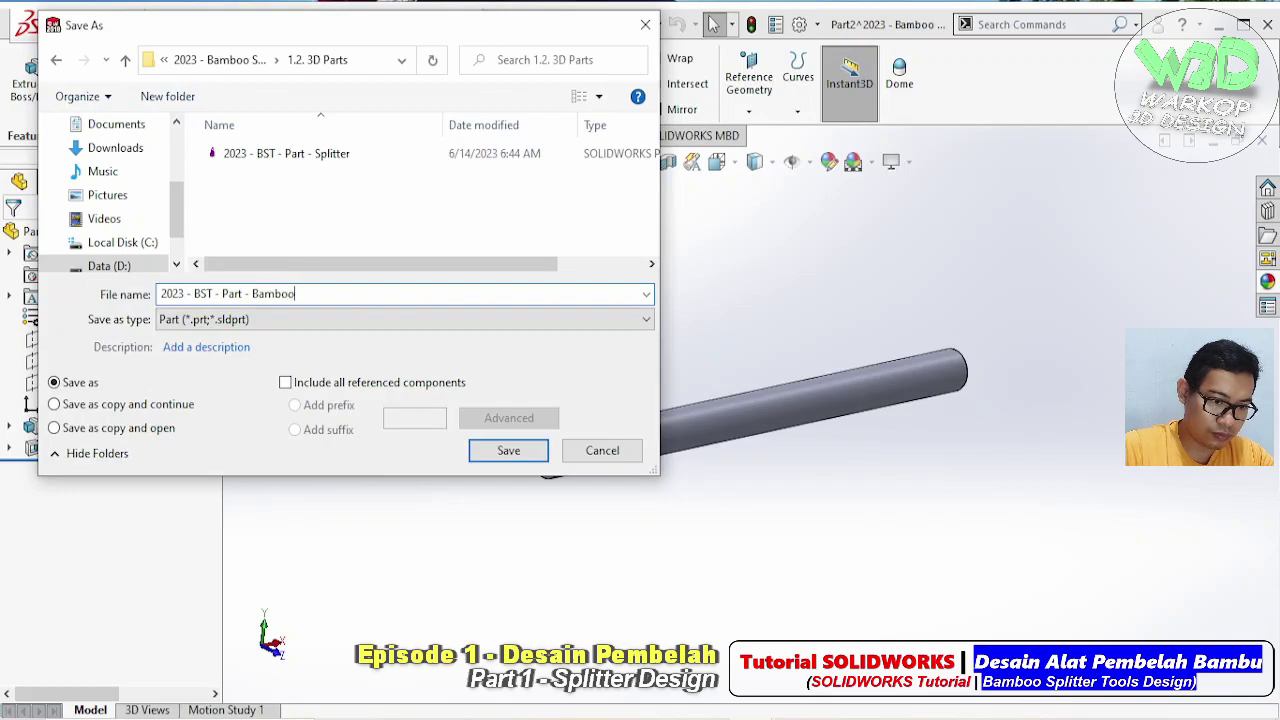
Complete saving the part as '2023 - BST - Part - Bamboo', then select the tube
{"action": "left_click", "coordinate": [508, 451]}
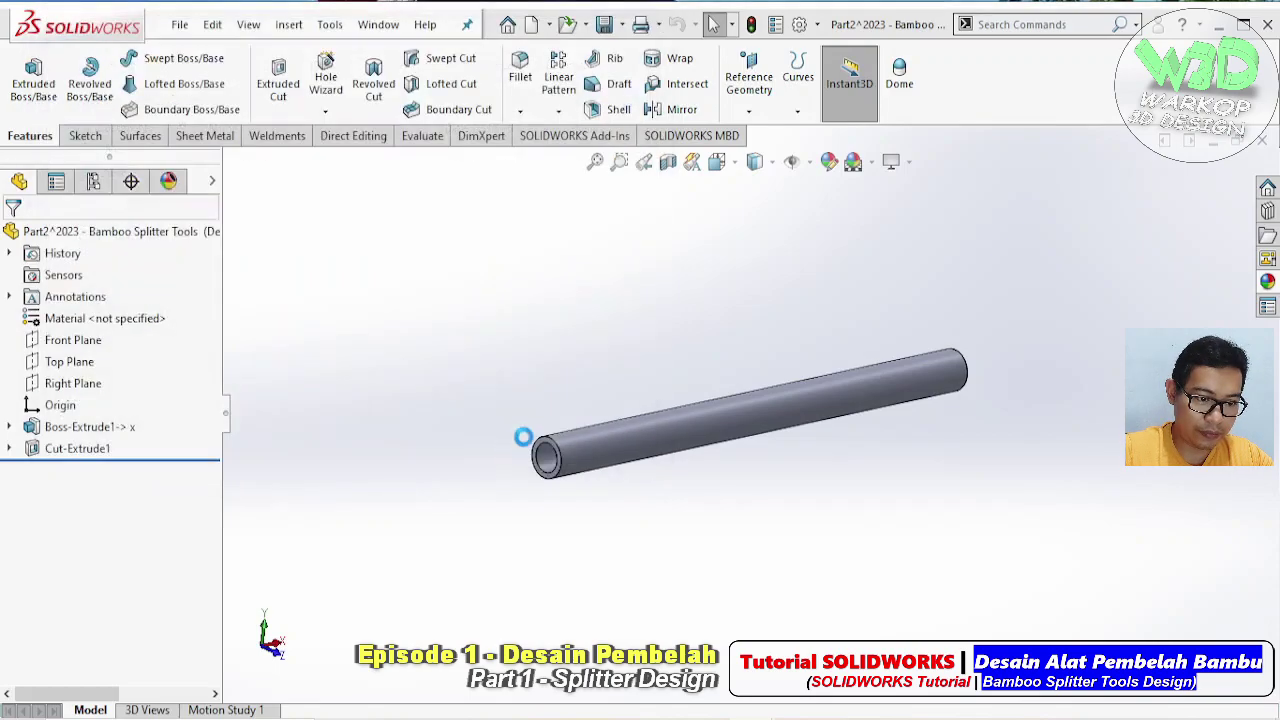
{"action": "scroll", "coordinate": [838, 427], "scroll_direction": "down", "scroll_amount": 3}
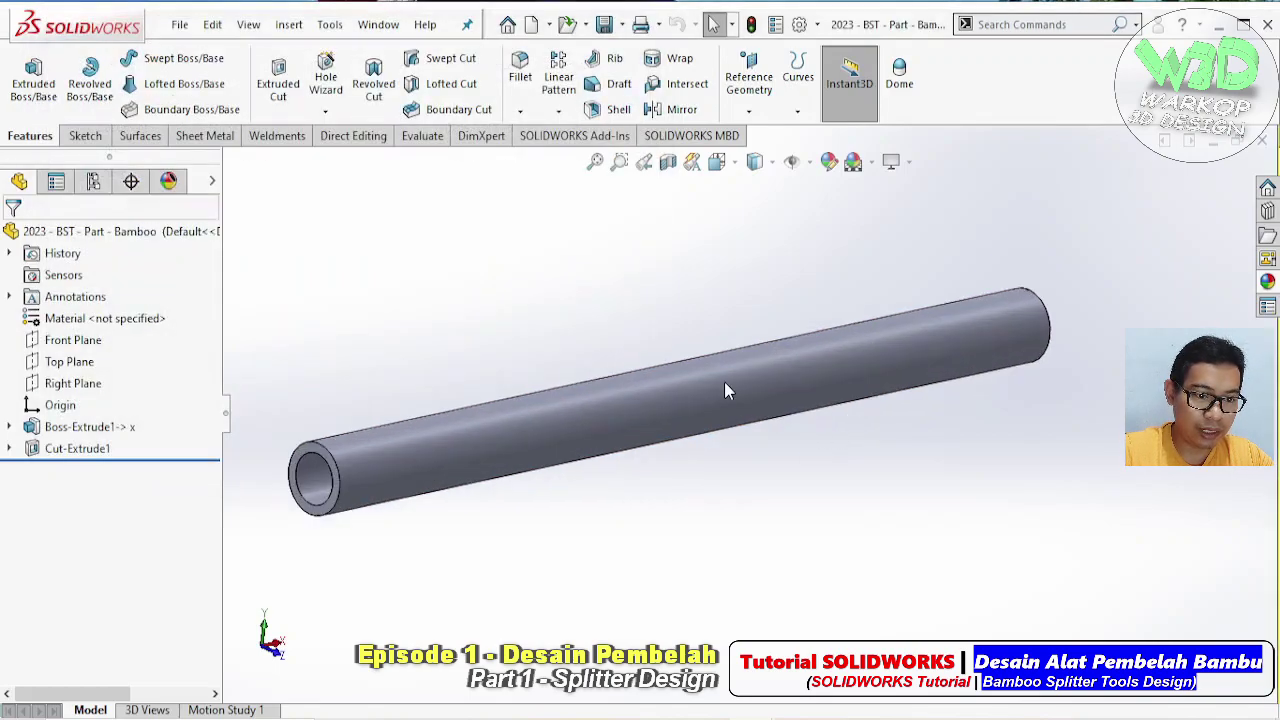
{"action": "left_click", "coordinate": [727, 390]}
{"action": "left_click", "coordinate": [922, 294]}
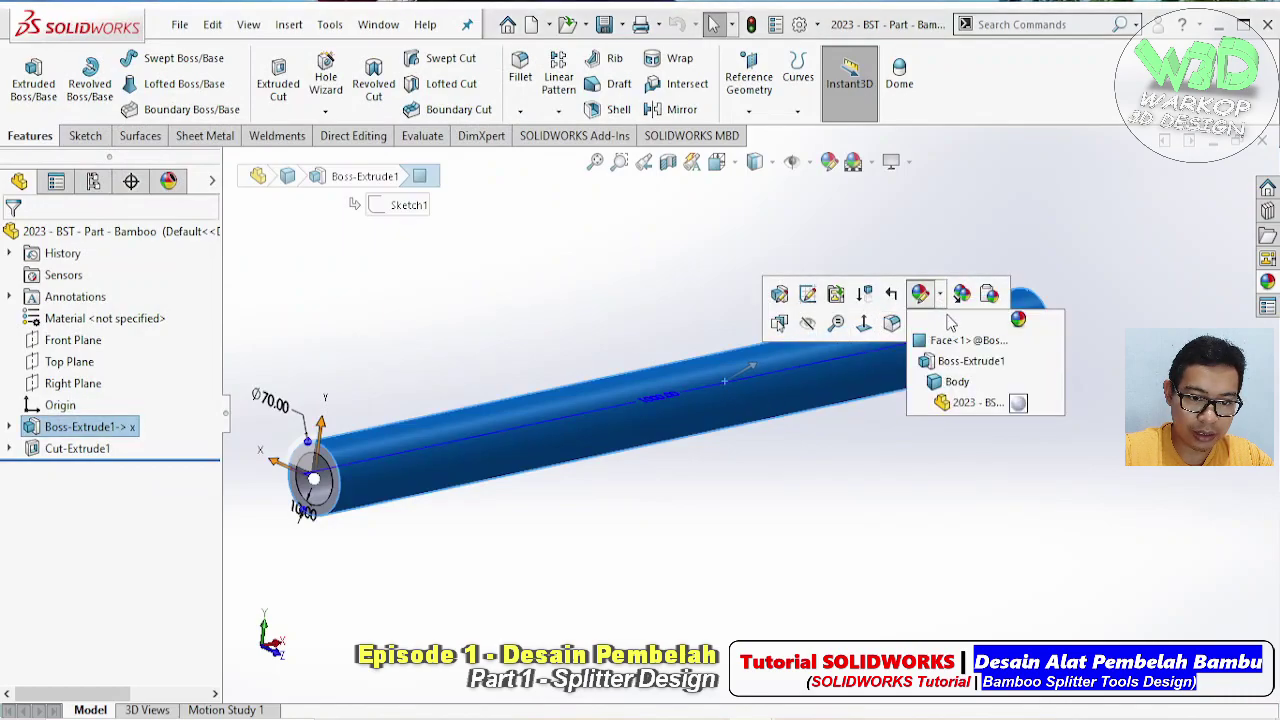
{"action": "left_click", "coordinate": [627, 255]}
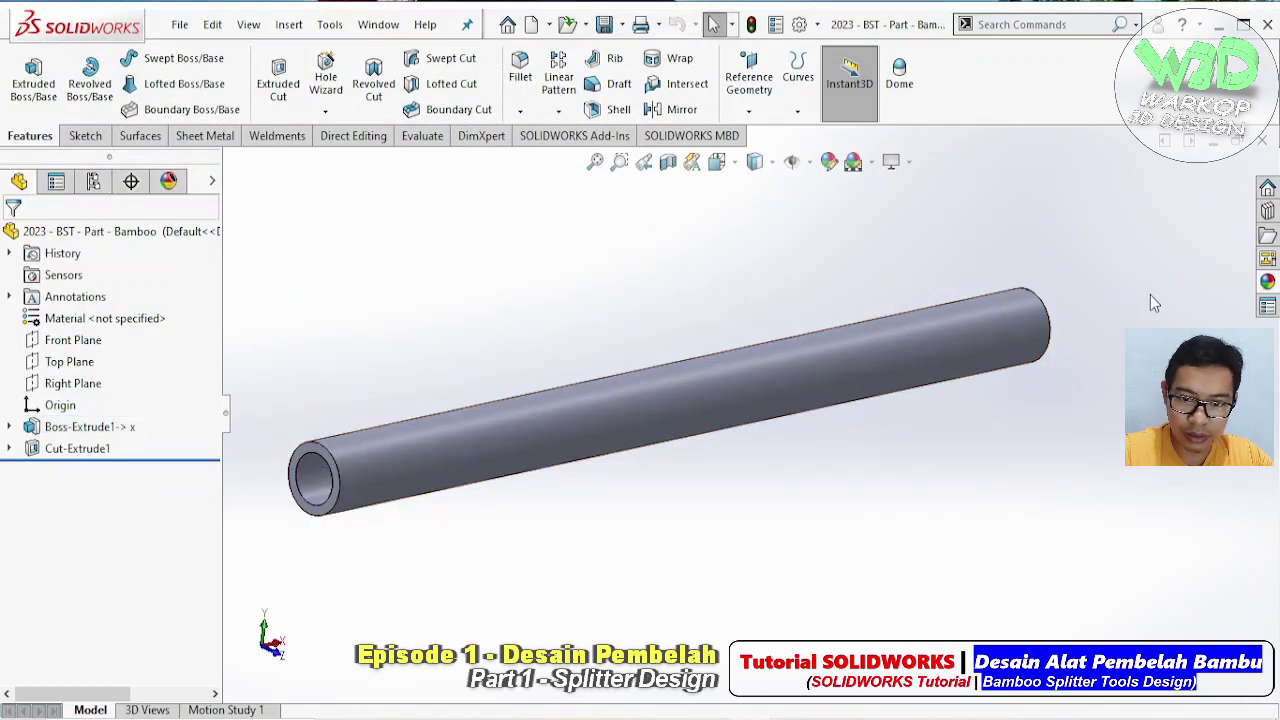
Open the appearances library and expand Organic > Wood
{"action": "left_click", "coordinate": [1267, 281]}
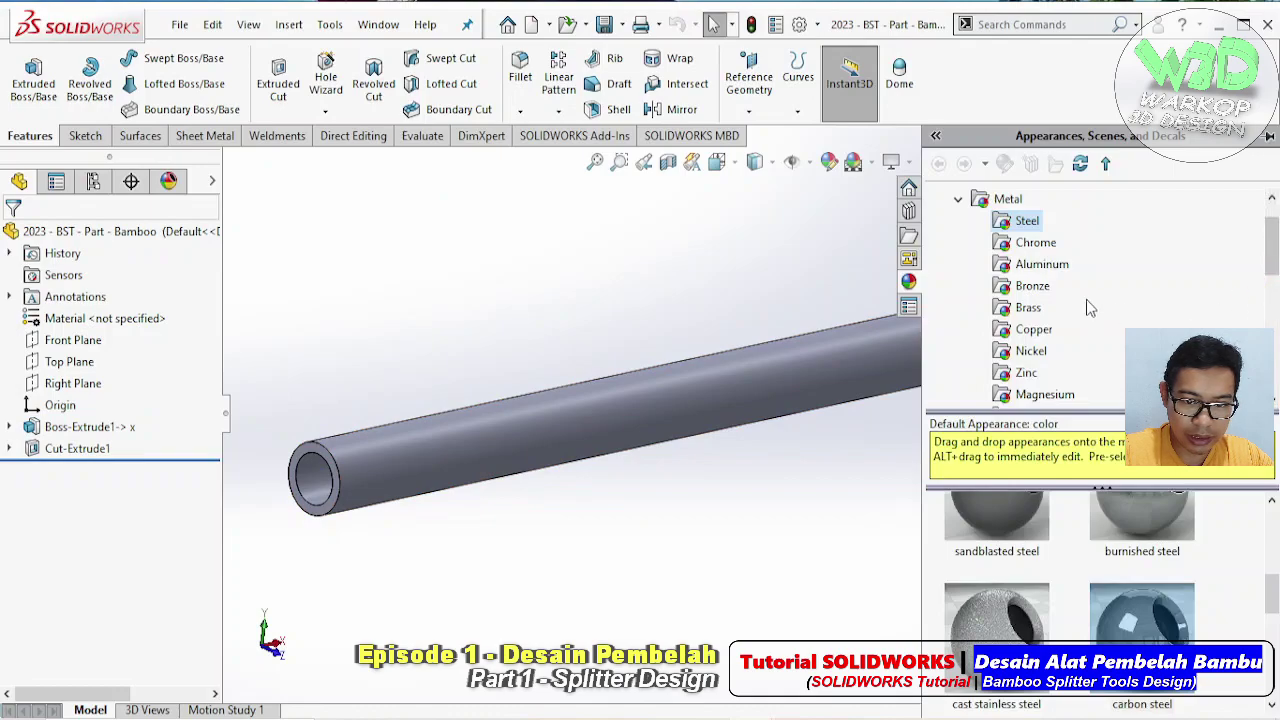
{"action": "left_click", "coordinate": [958, 199]}
{"action": "left_click", "coordinate": [1010, 353]}
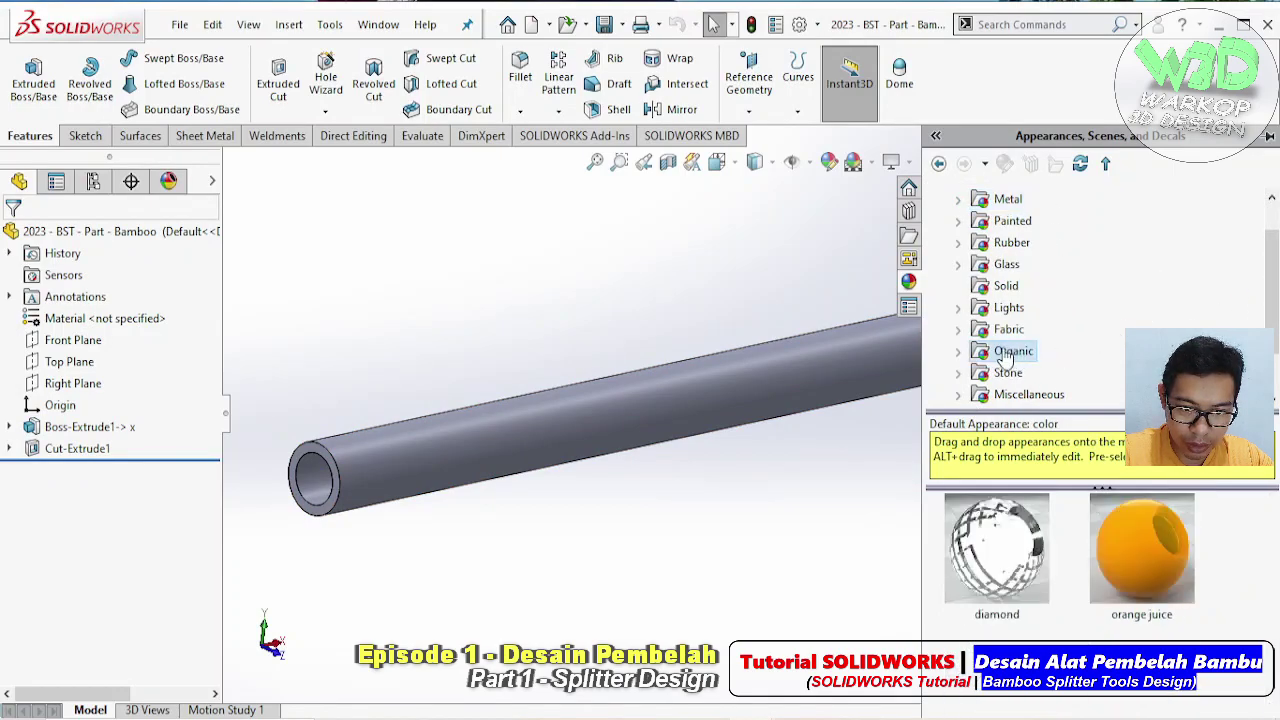
{"action": "left_click", "coordinate": [908, 282]}
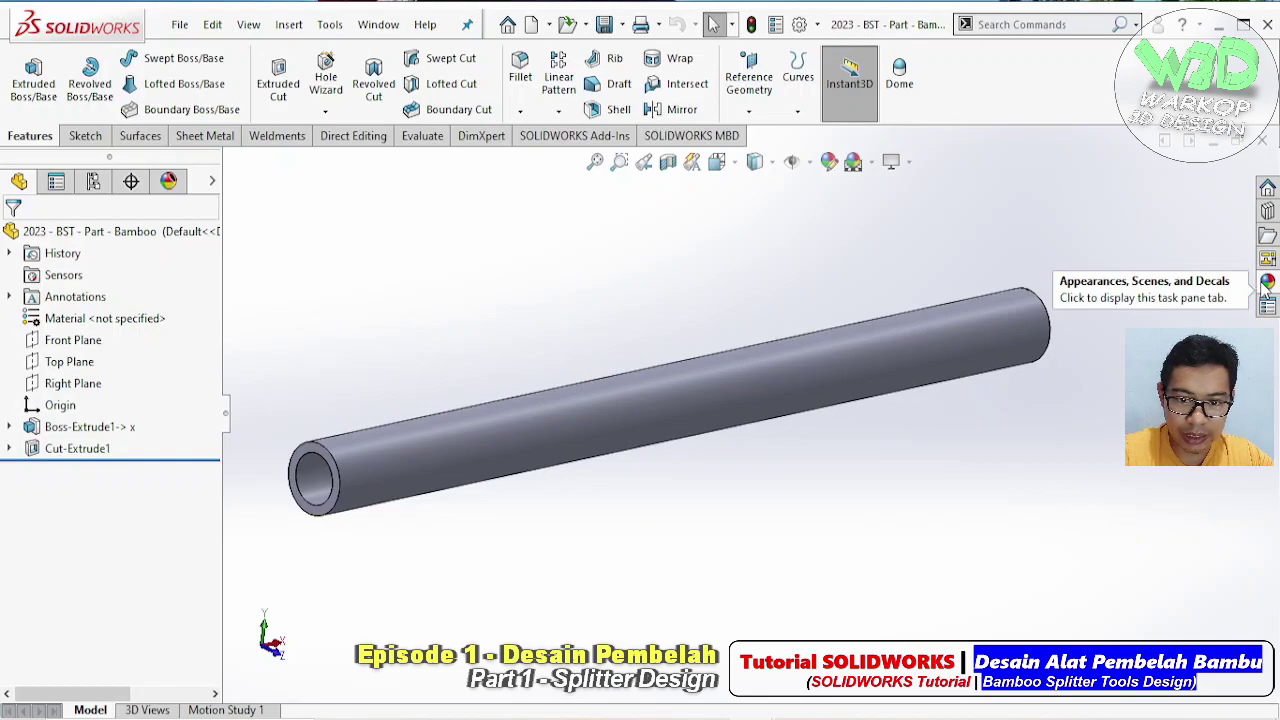
{"action": "left_click", "coordinate": [1266, 284]}
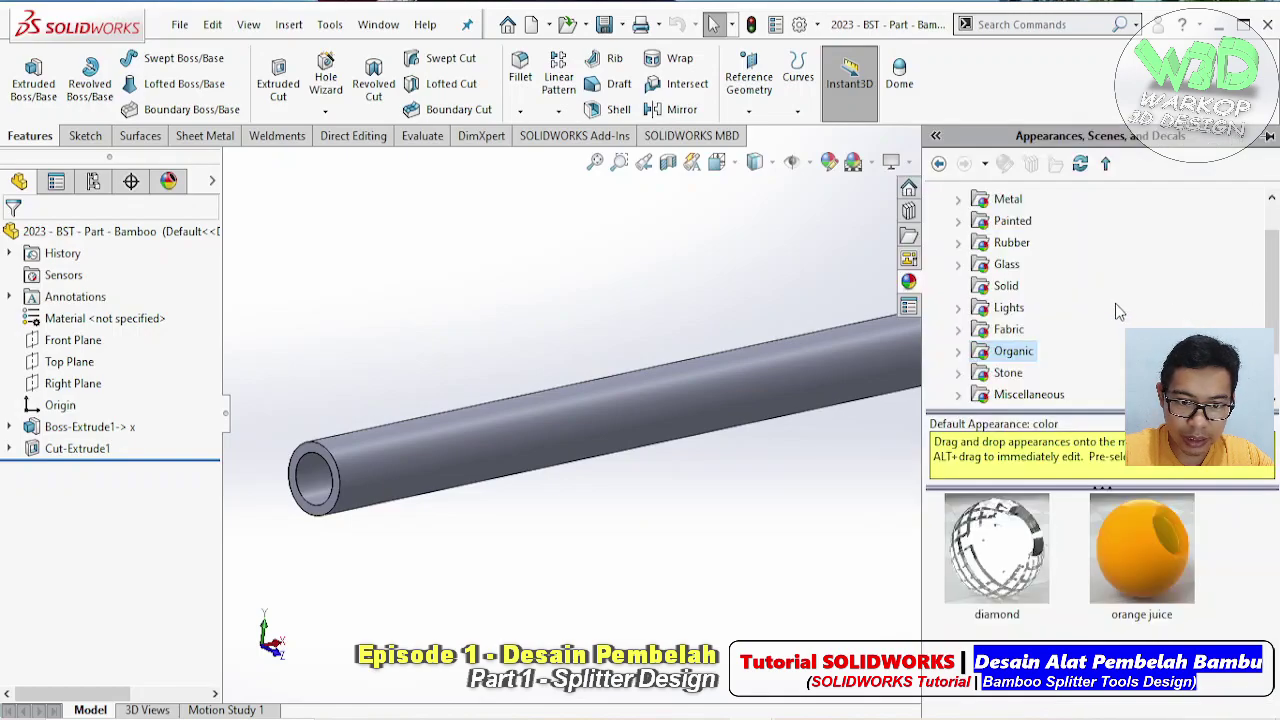
{"action": "left_click", "coordinate": [958, 351]}
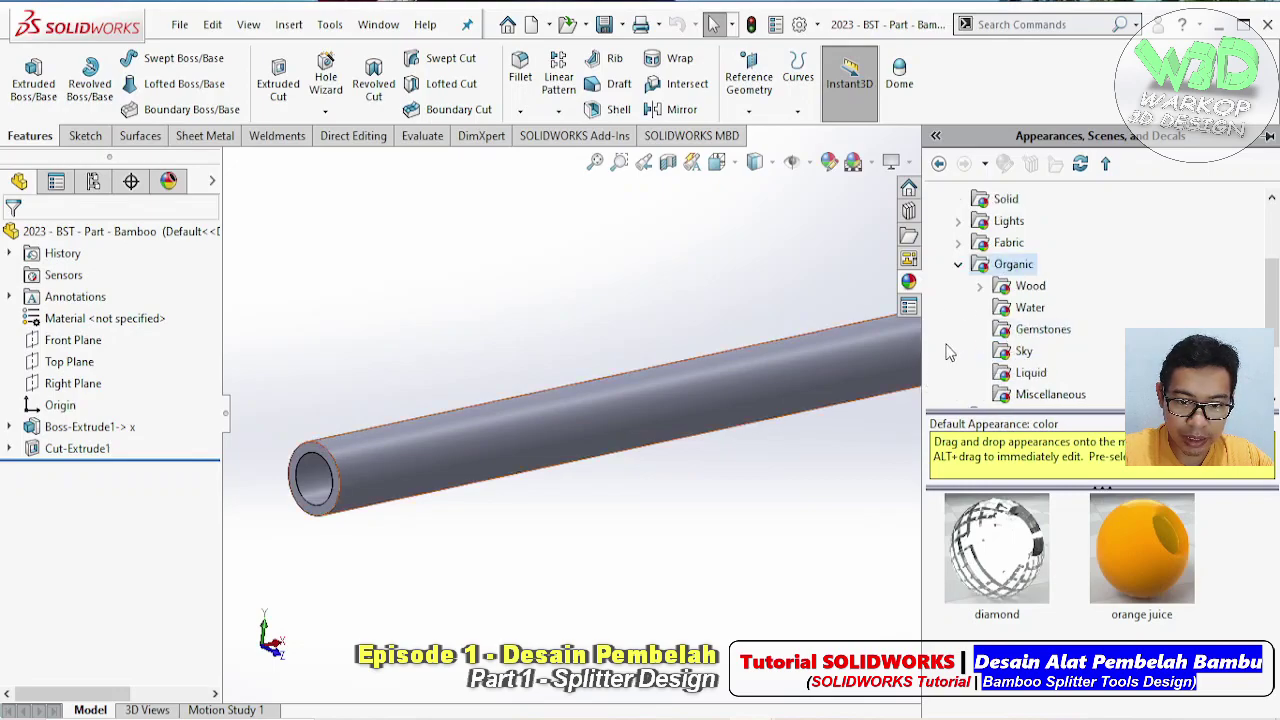
{"action": "scroll", "coordinate": [1063, 348], "scroll_direction": "down", "scroll_amount": 1}
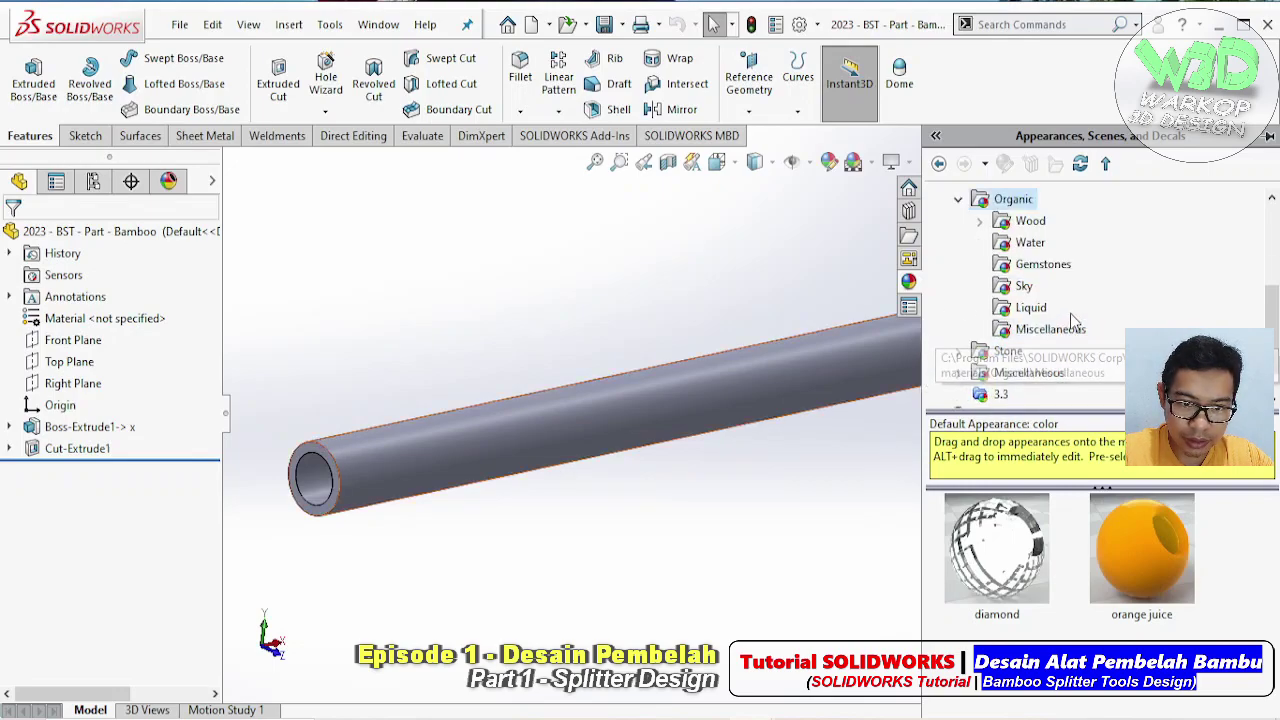
{"action": "left_click", "coordinate": [1036, 230]}
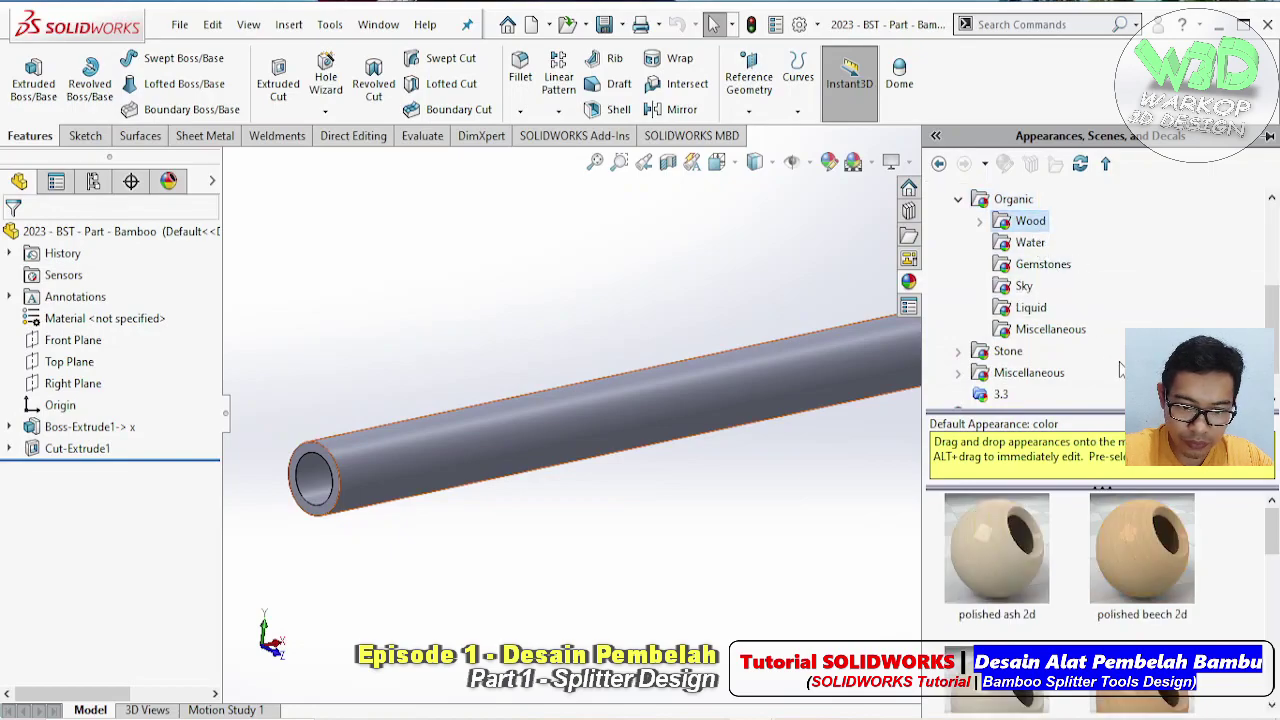
{"action": "left_click", "coordinate": [980, 221]}
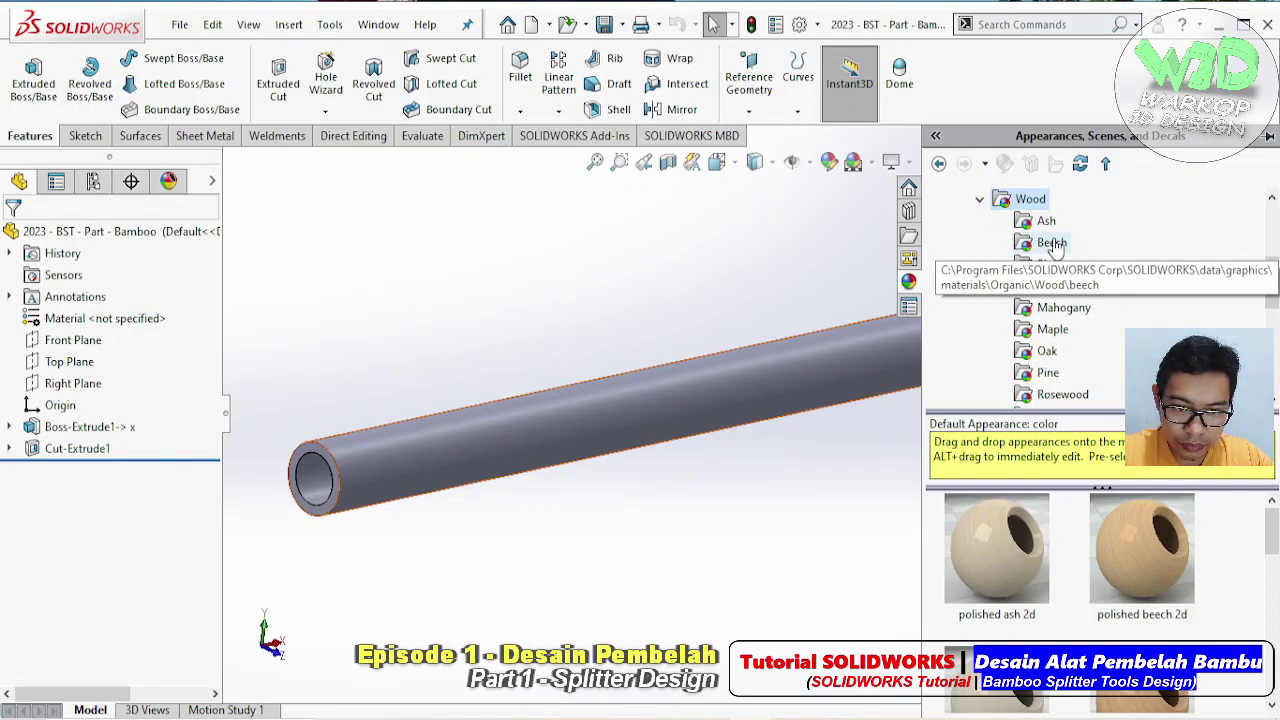
Preview beech, satinwood, rosewood, oak, maple, pine and mahogany finishes, settling on cherry
{"action": "left_click", "coordinate": [1050, 248]}
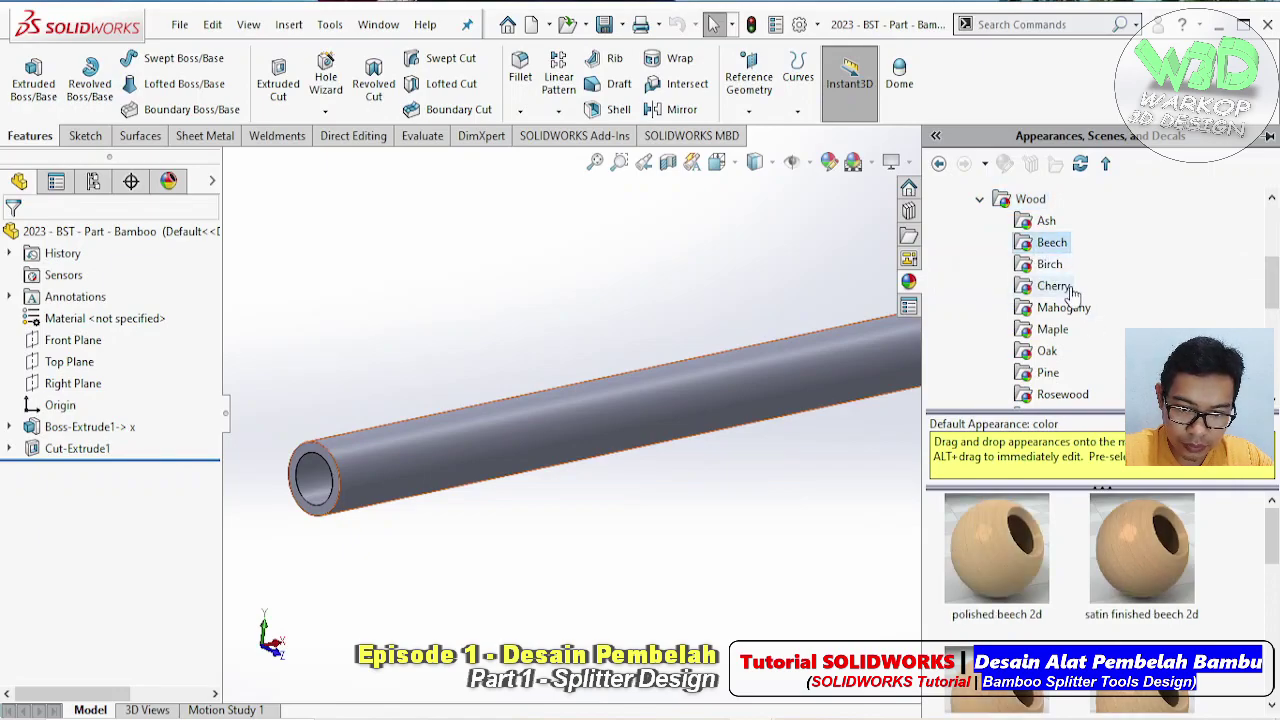
{"action": "left_click", "coordinate": [1054, 286]}
{"action": "scroll", "coordinate": [1052, 288], "scroll_direction": "down", "scroll_amount": 1}
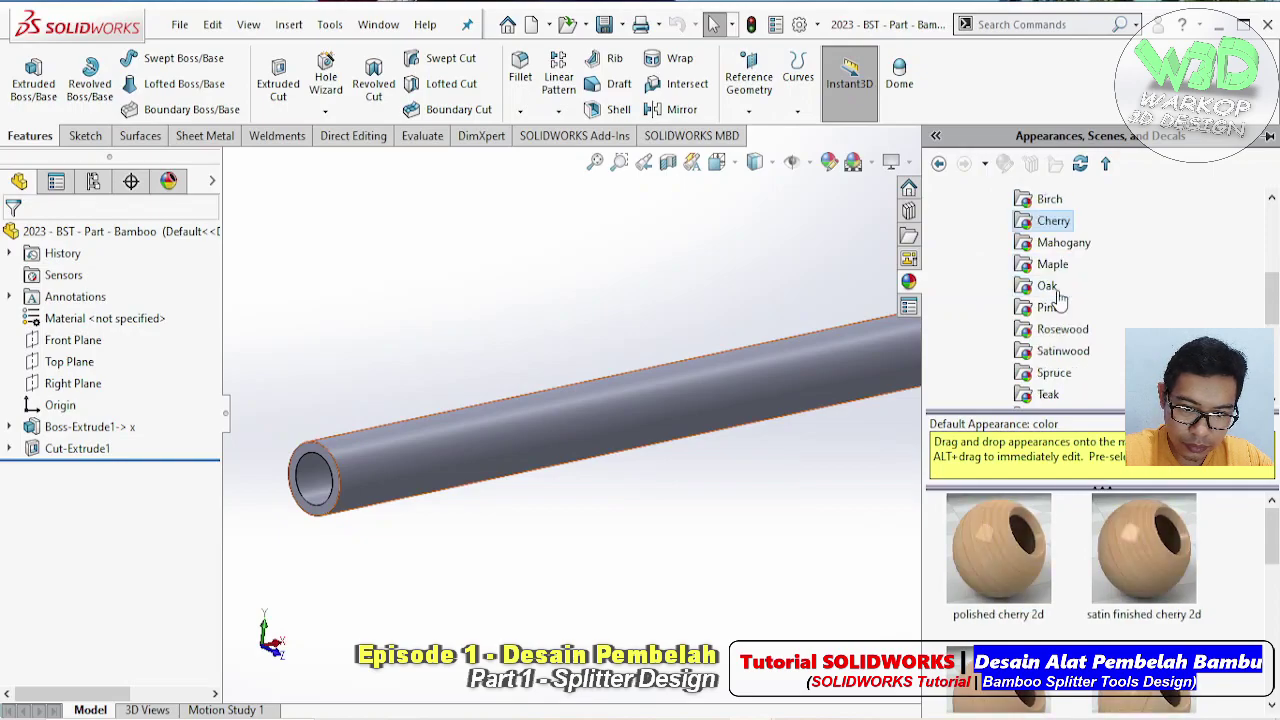
{"action": "left_click", "coordinate": [1064, 358]}
{"action": "left_click", "coordinate": [1064, 335]}
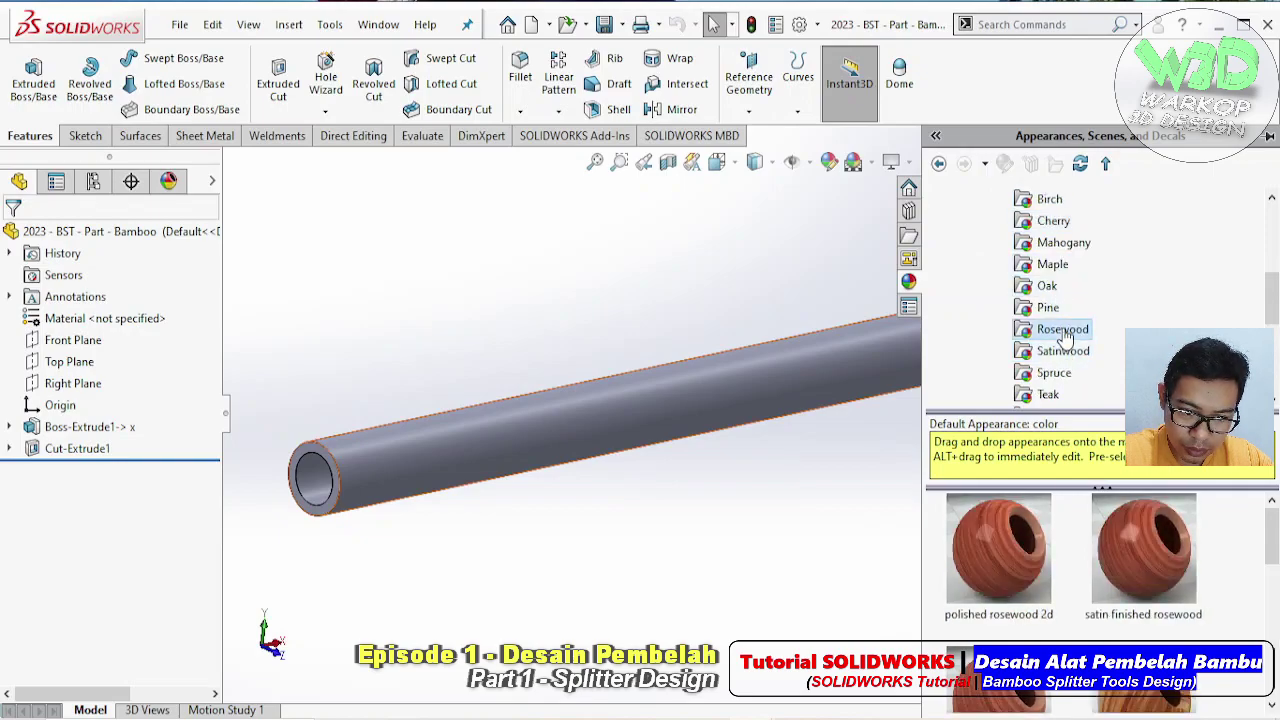
{"action": "left_click", "coordinate": [1047, 286]}
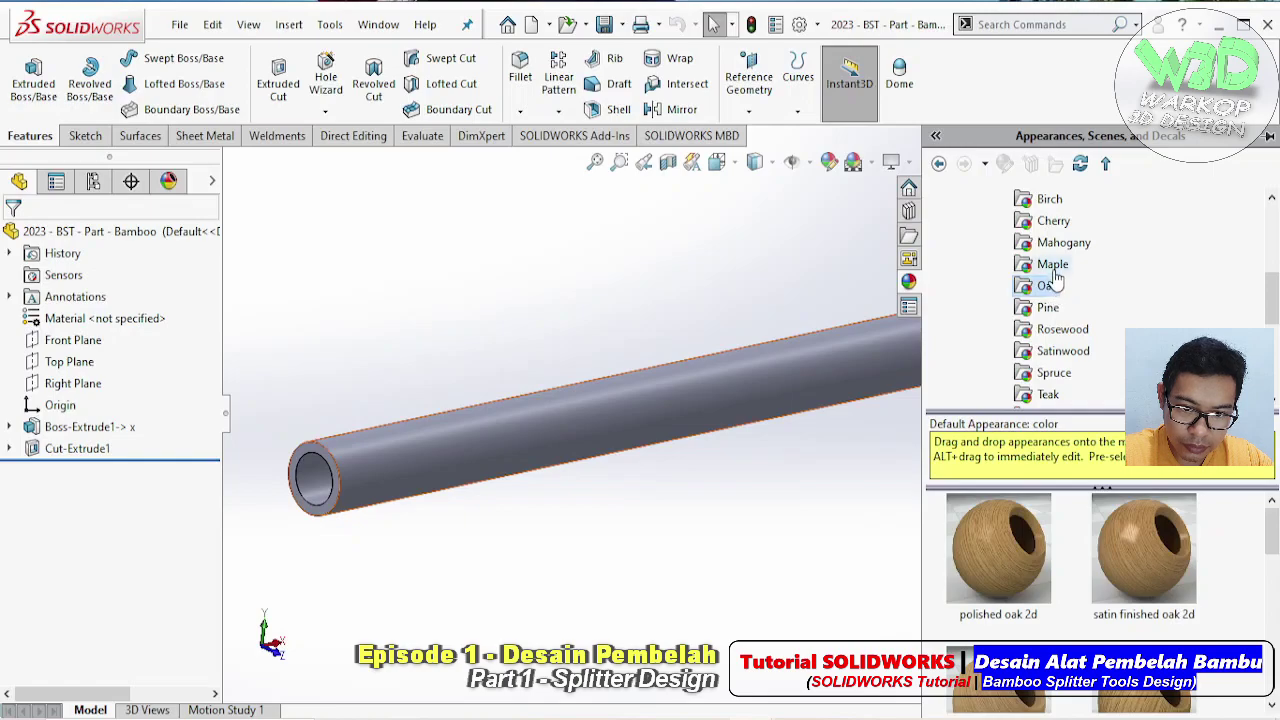
{"action": "left_click", "coordinate": [1053, 268]}
{"action": "left_click", "coordinate": [1057, 290]}
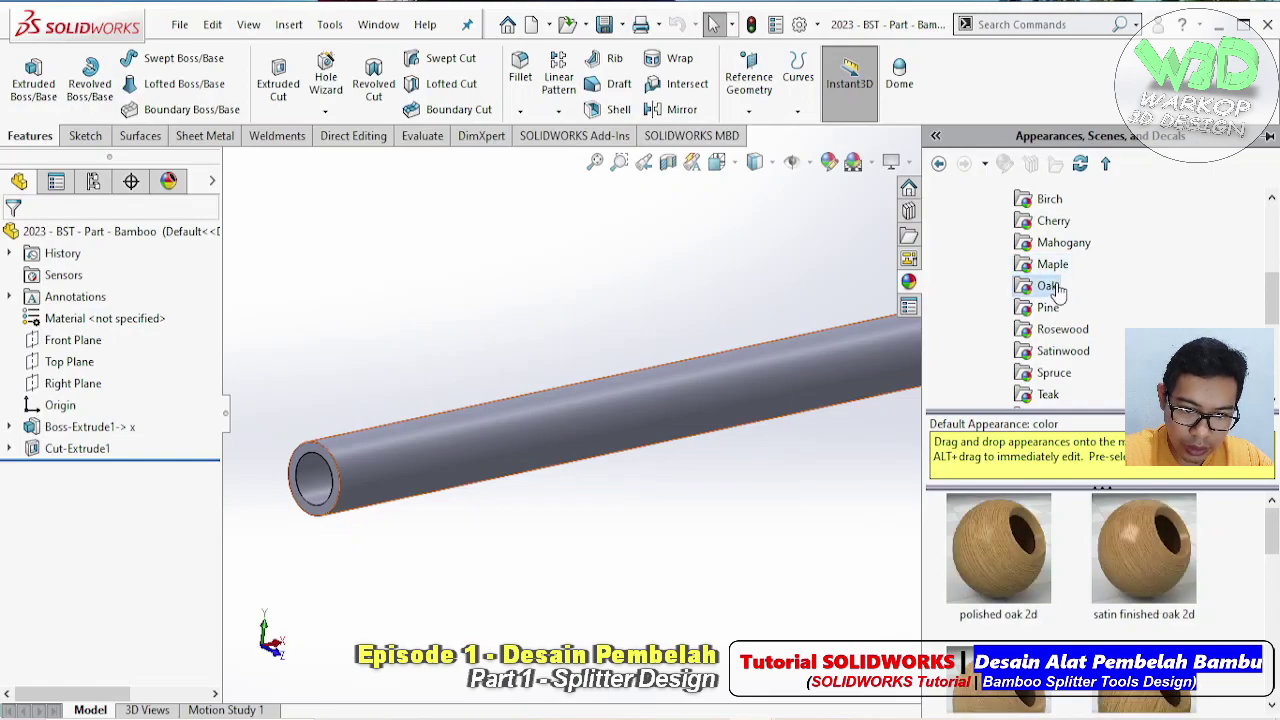
{"action": "left_click", "coordinate": [1055, 310]}
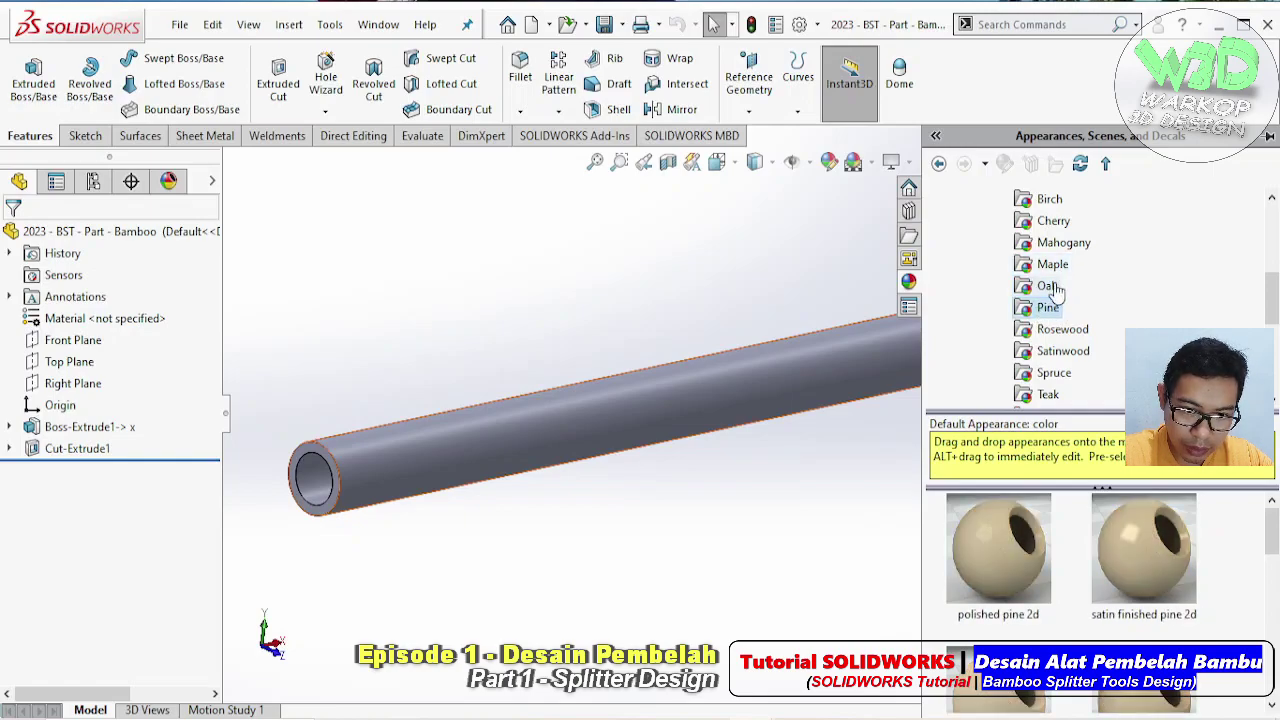
{"action": "left_click", "coordinate": [1047, 286]}
{"action": "middle_click_drag", "start_coordinate": [711, 405], "coordinate": [741, 420]}
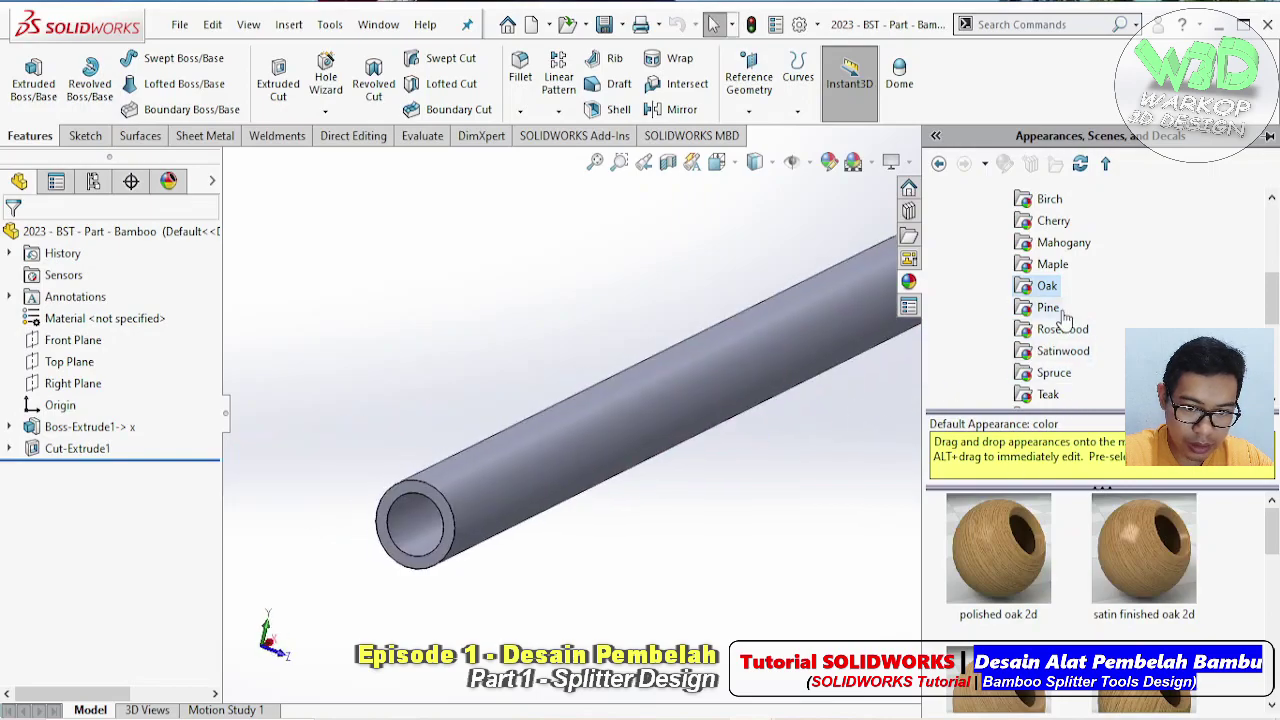
{"action": "left_click", "coordinate": [1058, 266]}
{"action": "left_click", "coordinate": [1062, 246]}
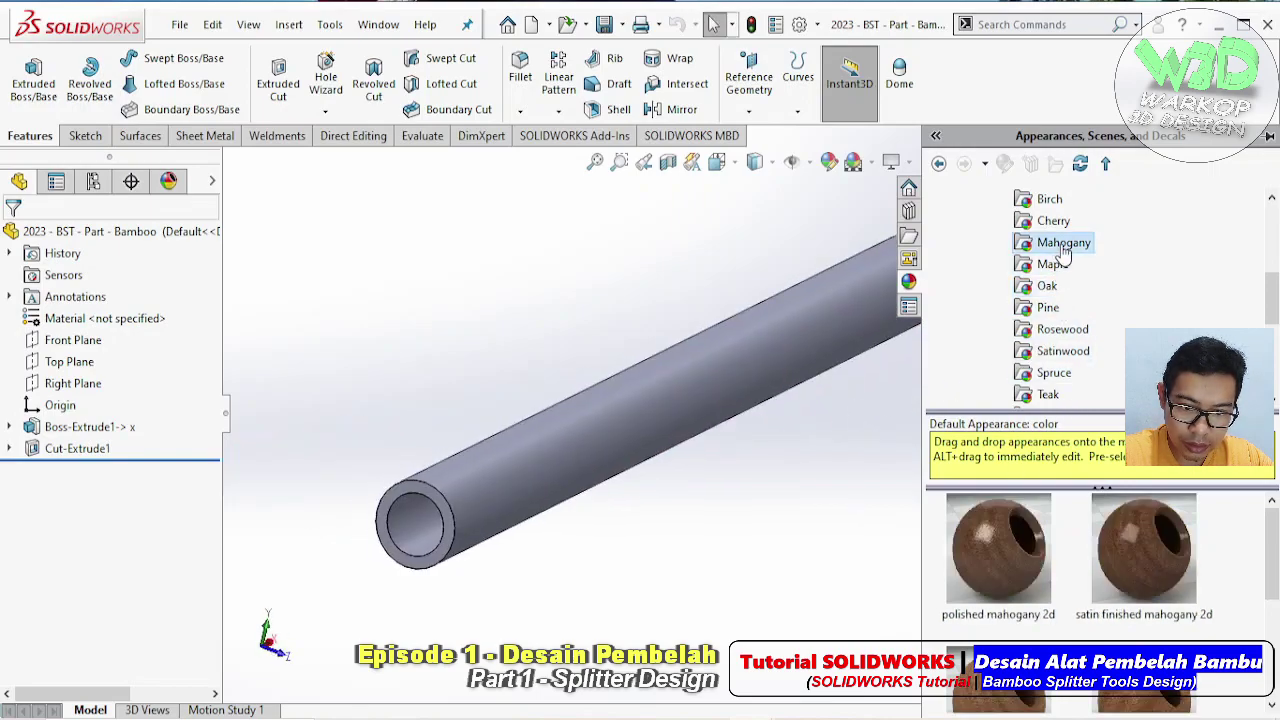
{"action": "left_click", "coordinate": [1058, 223]}
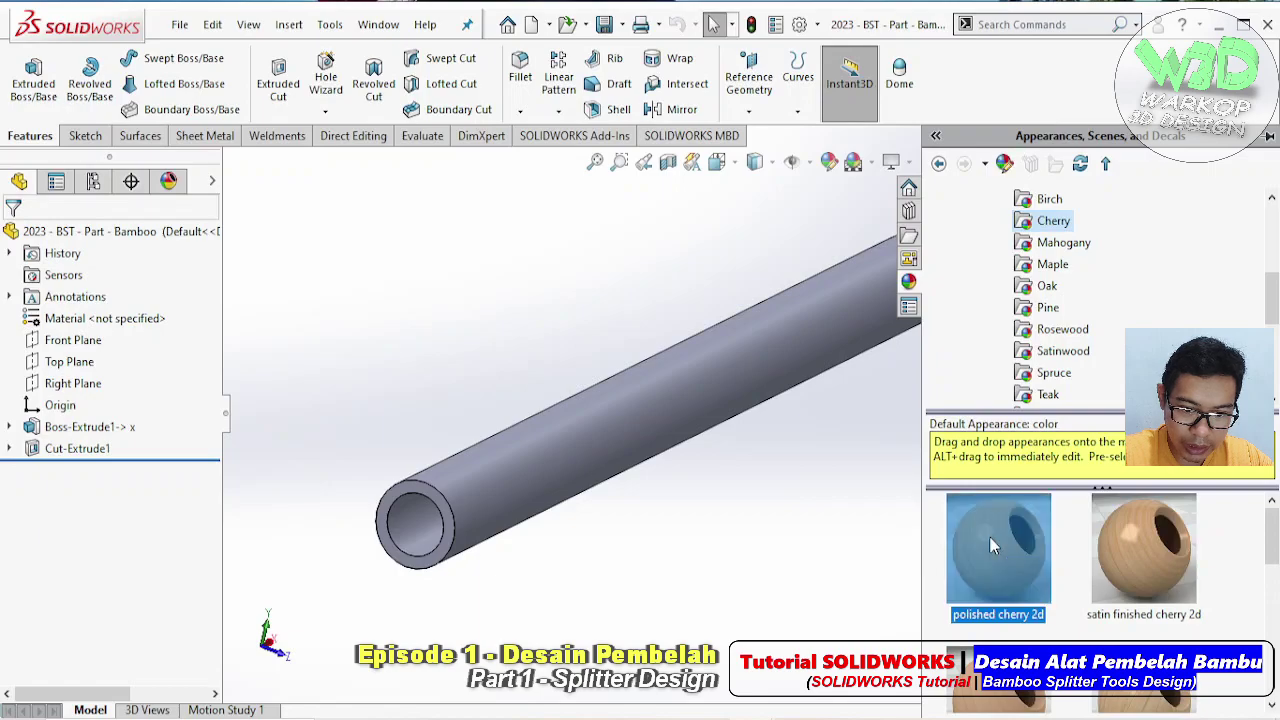
Apply the polished cherry 2d finish to the whole tube part
{"action": "left_click_drag", "start_coordinate": [989, 536], "coordinate": [712, 392]}
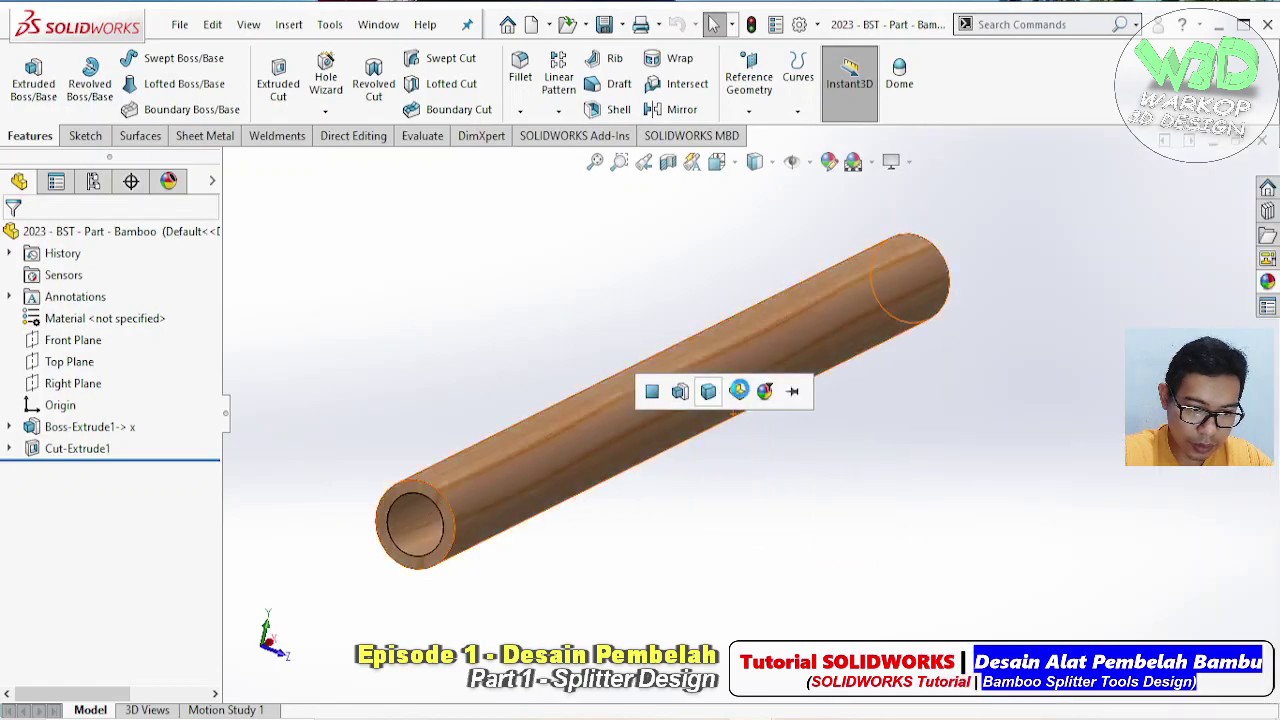
{"action": "left_click", "coordinate": [738, 390]}
{"action": "mouse_move", "coordinate": [920, 369]}
{"action": "middle_mouse_down"}
{"action": "mouse_move", "coordinate": [790, 287]}
{"action": "mouse_move", "coordinate": [794, 363]}
{"action": "middle_mouse_up"}
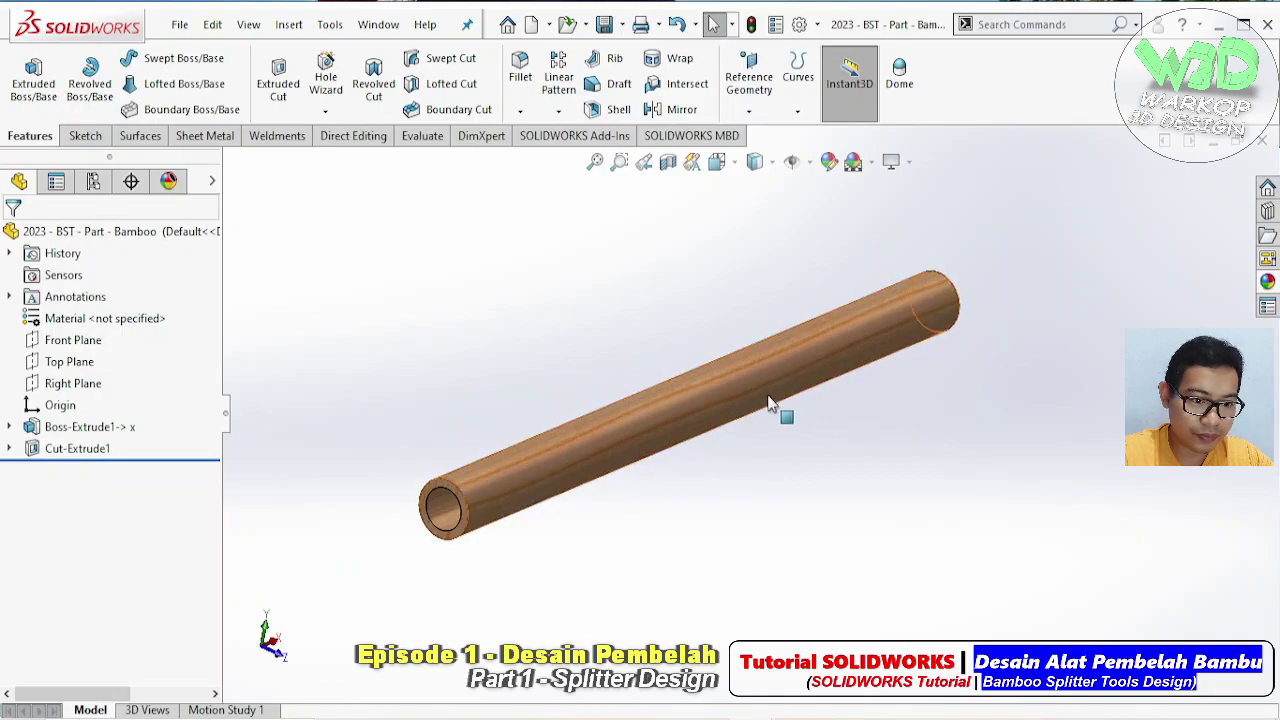
Colour the tube's outer face dark green
{"action": "left_click", "coordinate": [757, 393]}
{"action": "left_click", "coordinate": [971, 306]}
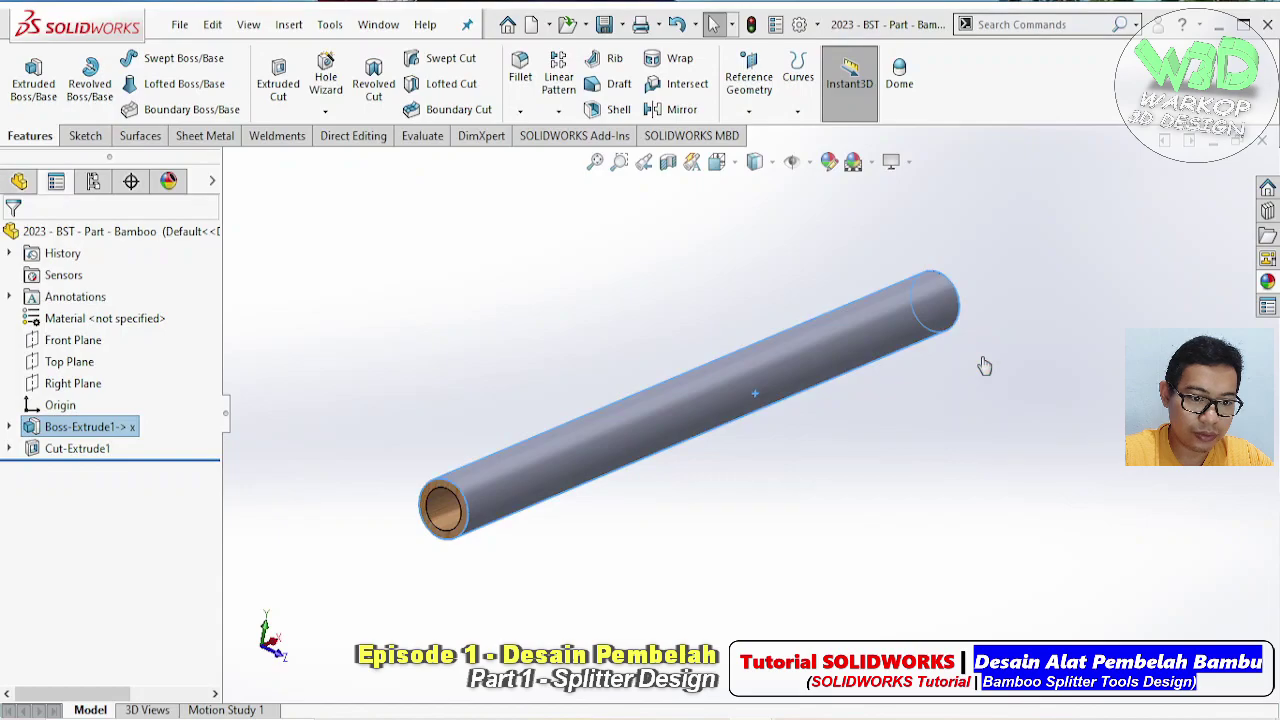
{"action": "left_click", "coordinate": [97, 643]}
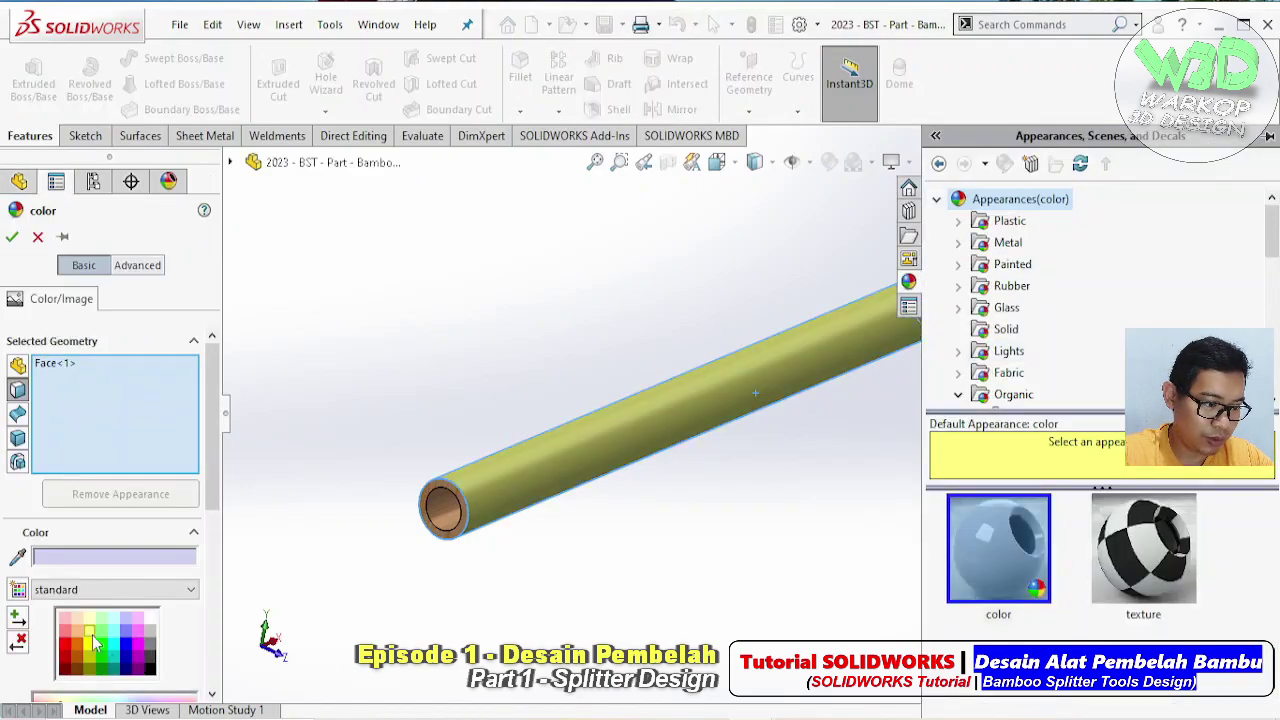
{"action": "left_click", "coordinate": [105, 652]}
{"action": "left_click", "coordinate": [103, 668]}
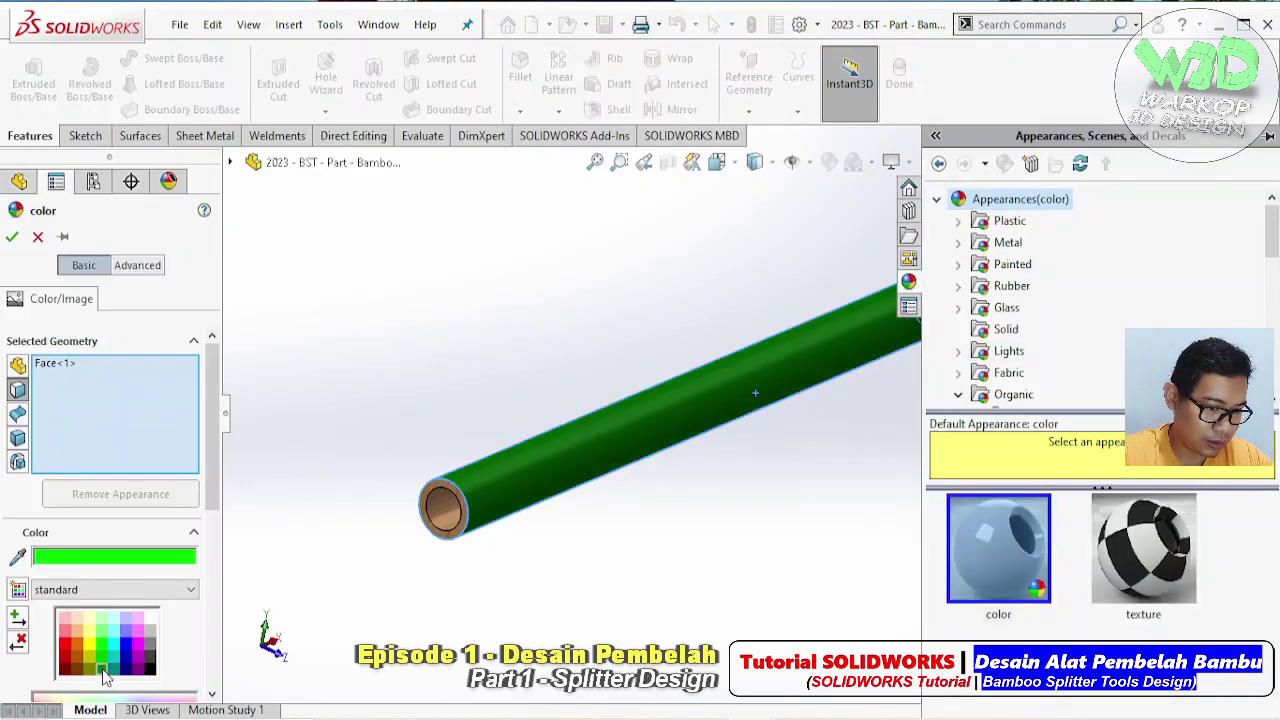
Confirm the dark green colour, close the bamboo part saving changes, and save the assembly
{"action": "left_click", "coordinate": [12, 237]}
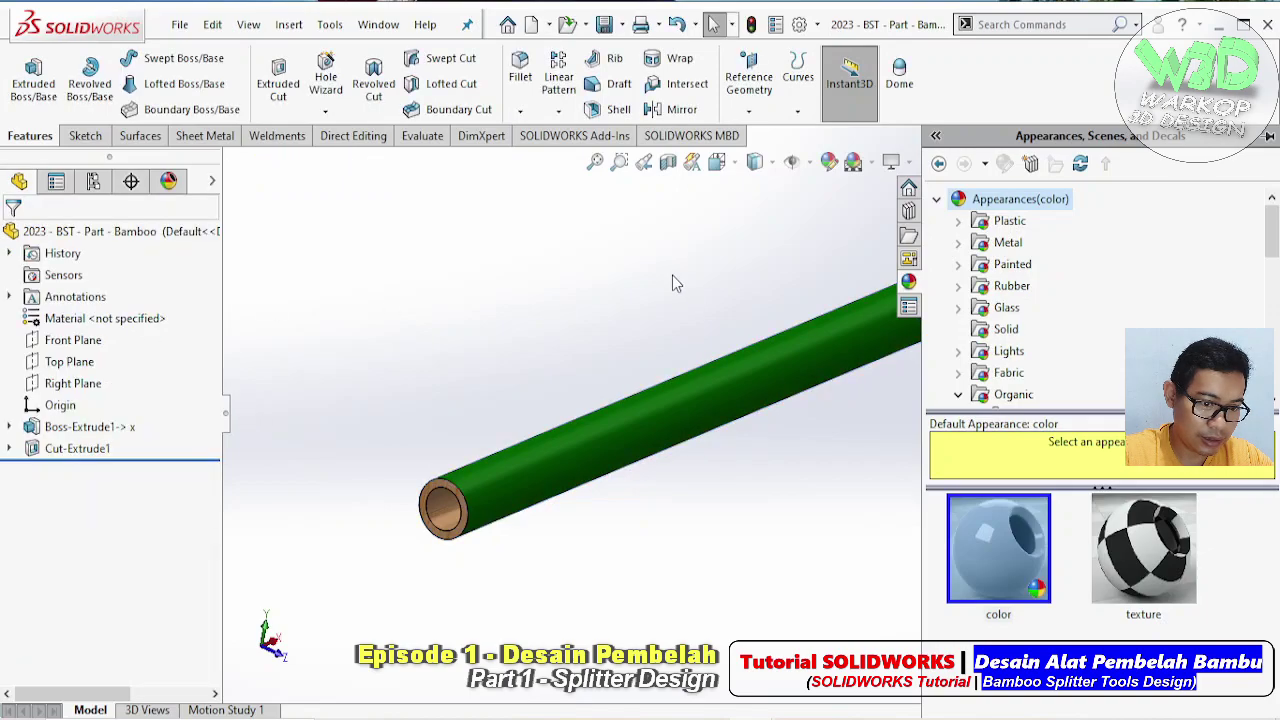
{"action": "mouse_move", "coordinate": [674, 282]}
{"action": "middle_mouse_down"}
{"action": "mouse_move", "coordinate": [694, 320]}
{"action": "mouse_move", "coordinate": [500, 371]}
{"action": "mouse_move", "coordinate": [515, 391]}
{"action": "mouse_move", "coordinate": [711, 329]}
{"action": "mouse_move", "coordinate": [777, 346]}
{"action": "mouse_move", "coordinate": [691, 337]}
{"action": "mouse_move", "coordinate": [690, 409]}
{"action": "mouse_move", "coordinate": [700, 390]}
{"action": "middle_mouse_up"}
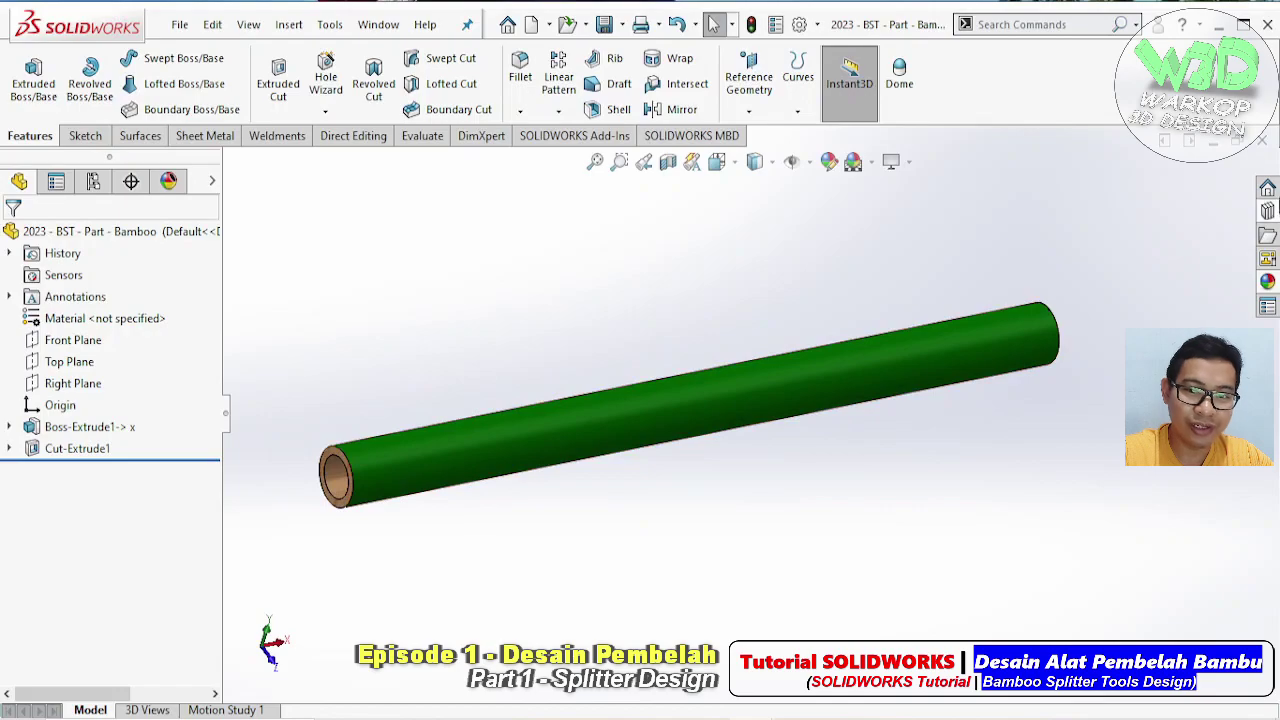
{"action": "left_click", "coordinate": [1263, 142]}
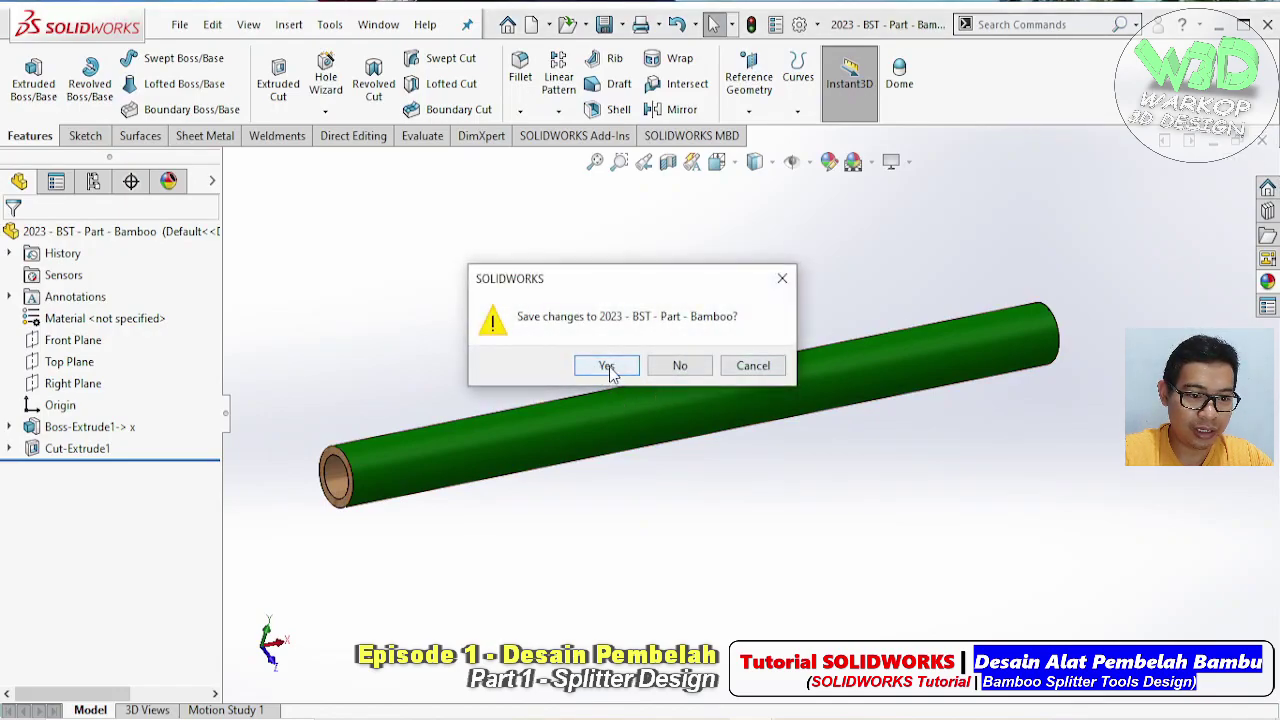
{"action": "left_click", "coordinate": [607, 366]}
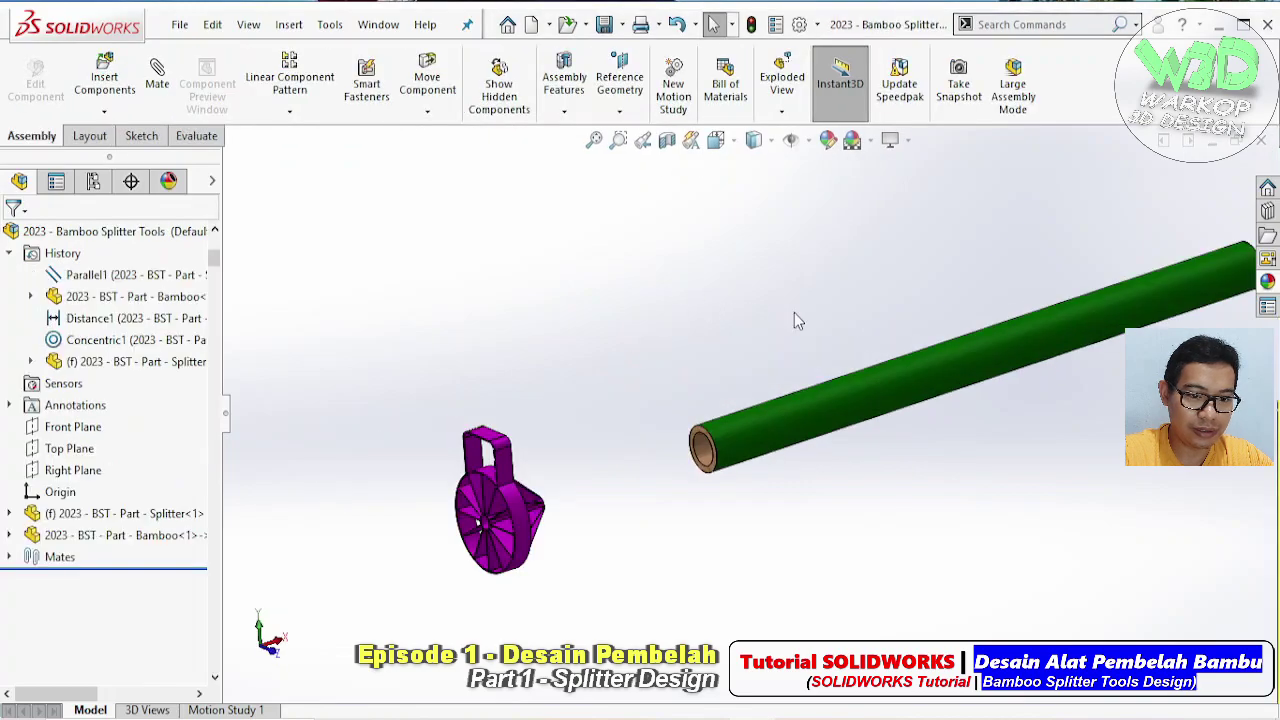
{"action": "middle_click_drag", "start_coordinate": [794, 320], "coordinate": [748, 290]}
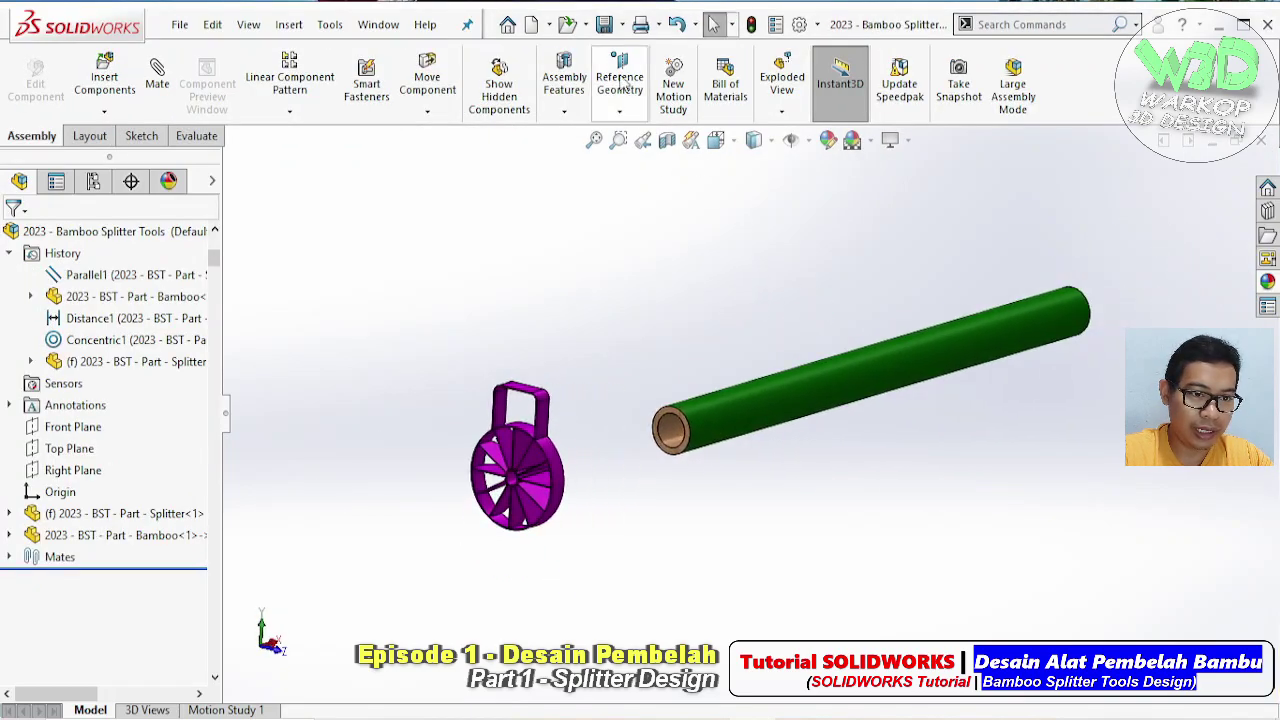
{"action": "left_click", "coordinate": [604, 24]}
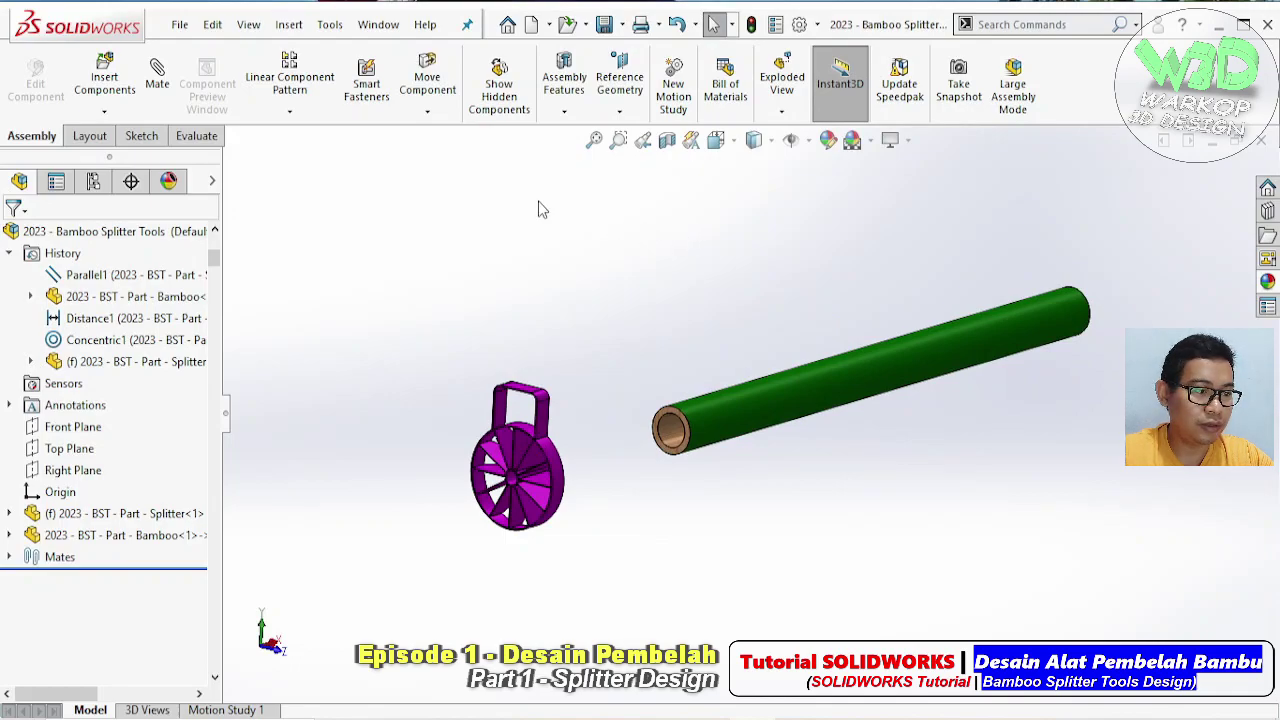
Add a spot light to the assembly scene's lights
{"action": "left_click", "coordinate": [166, 192]}
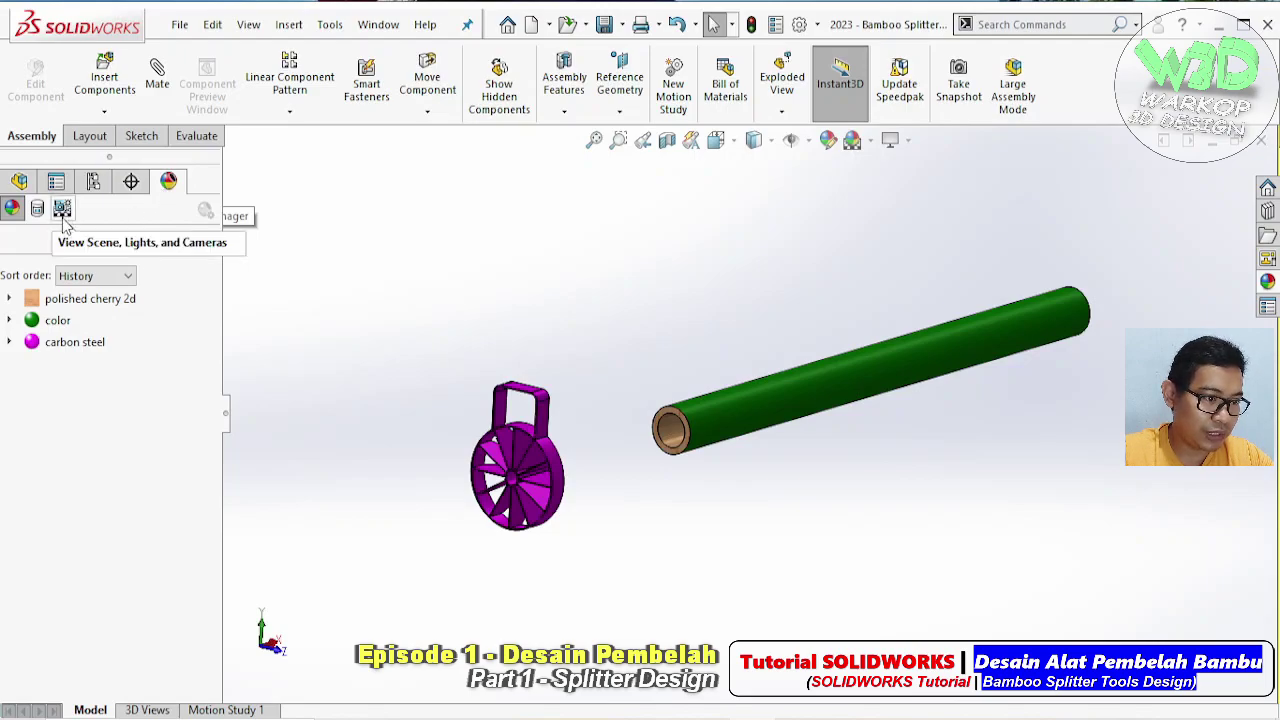
{"action": "left_click", "coordinate": [62, 210]}
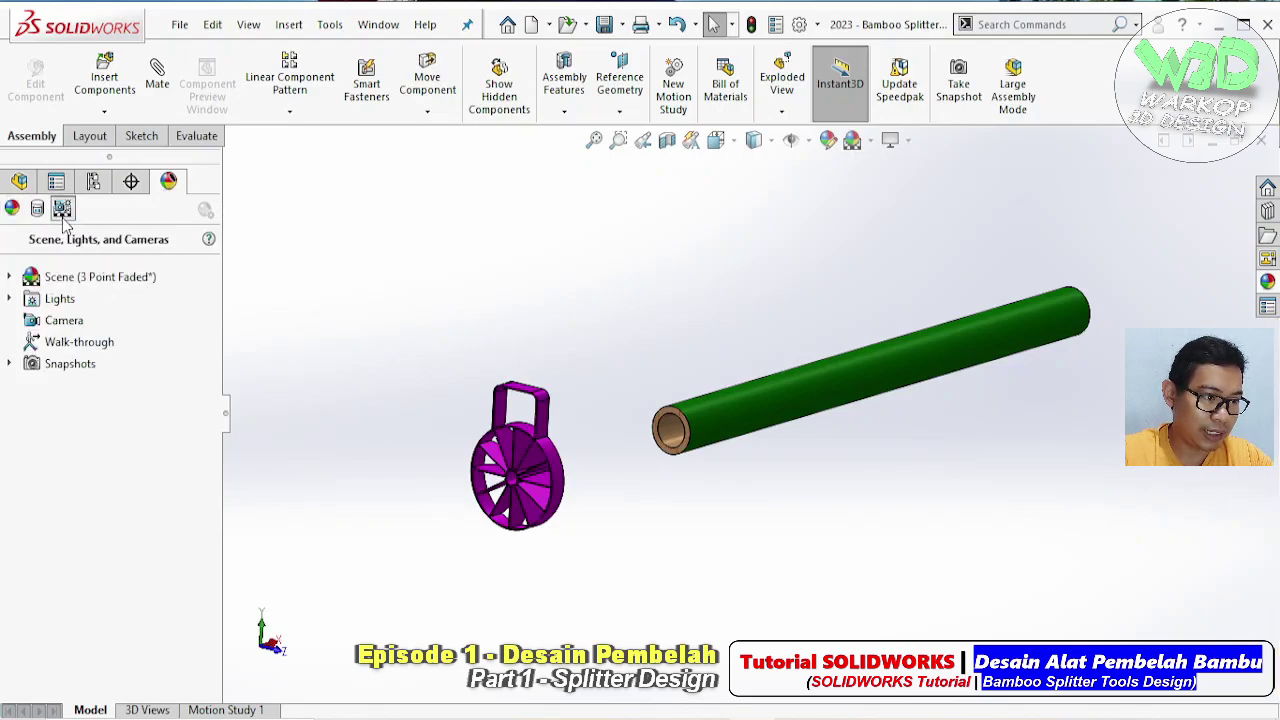
{"action": "double_click", "coordinate": [33, 300]}
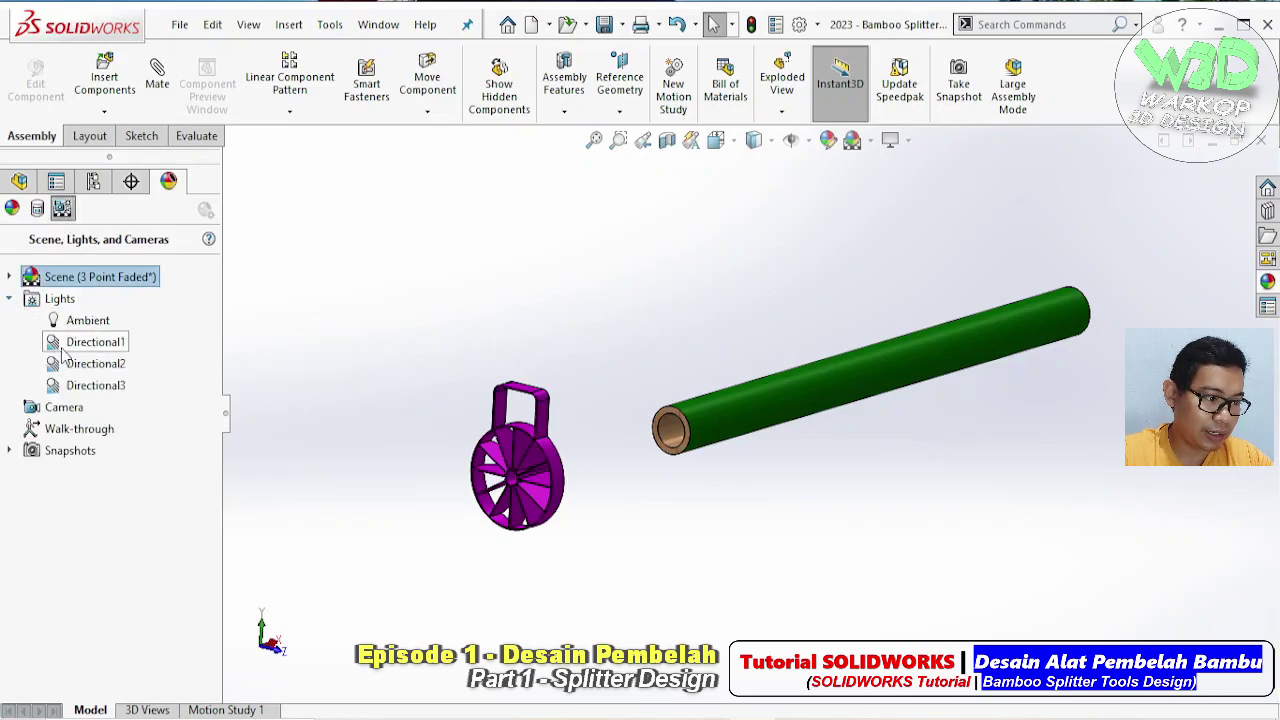
{"action": "right_click", "coordinate": [103, 345]}
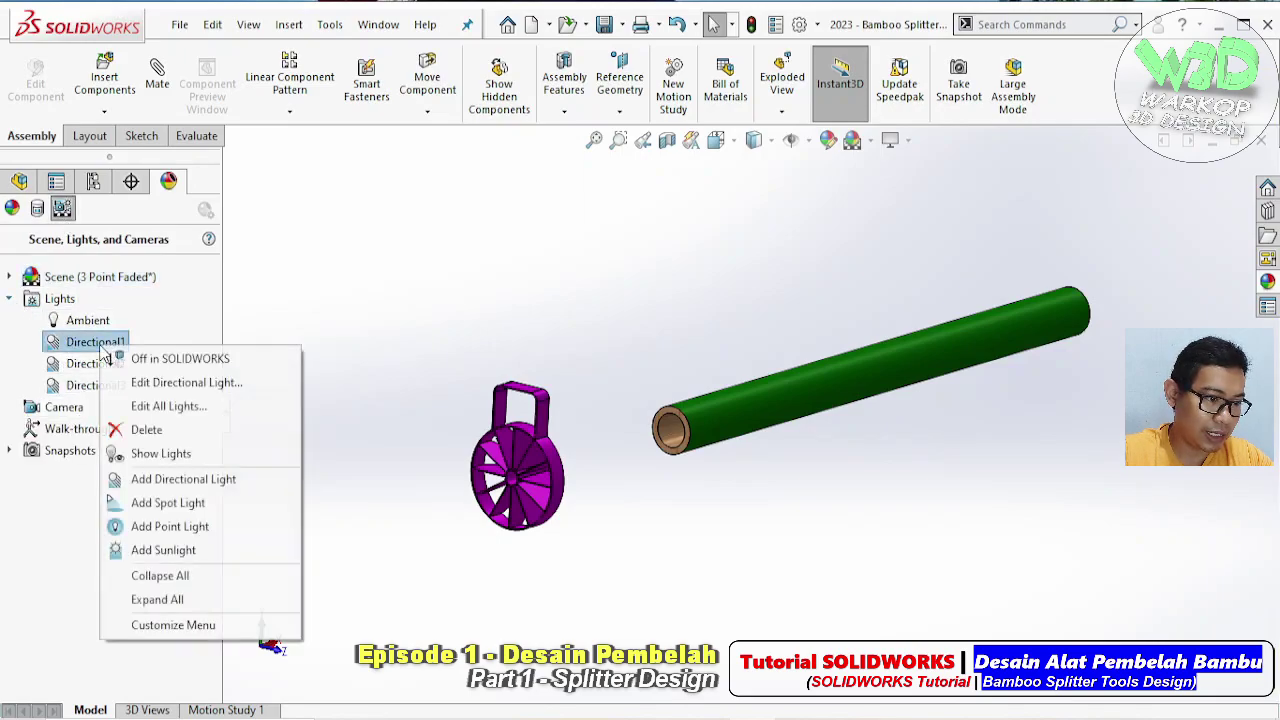
{"action": "left_click", "coordinate": [195, 510]}
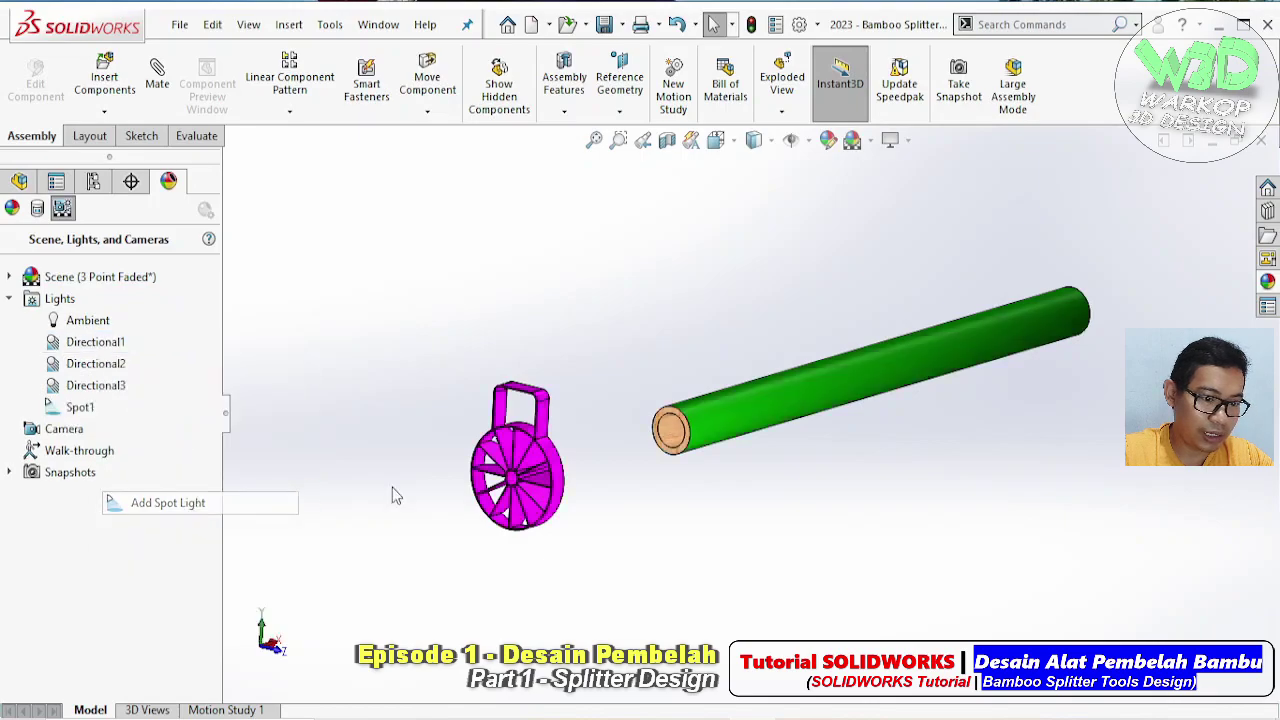
Move Spot1 to cover the splitter and pipe and set its brightness to 0.6
{"action": "middle_click_drag", "start_coordinate": [759, 449], "coordinate": [784, 575]}
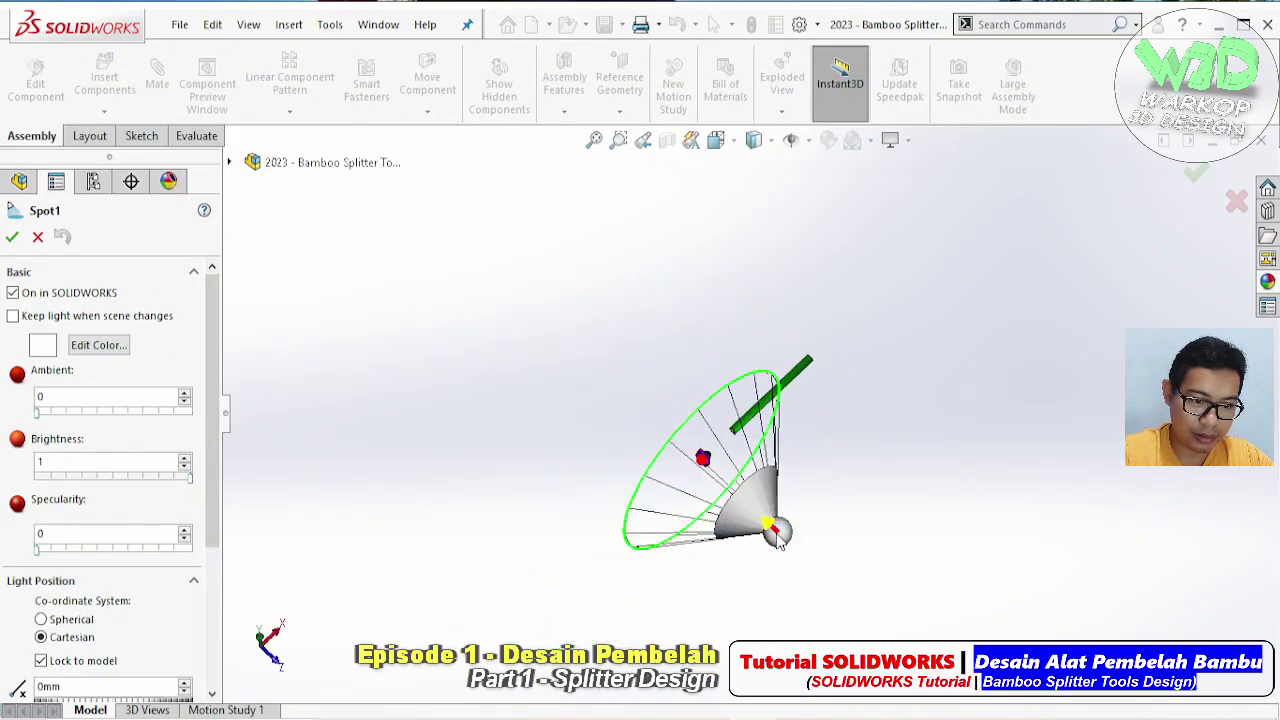
{"action": "left_click_drag", "start_coordinate": [771, 528], "coordinate": [745, 635]}
{"action": "mouse_move", "coordinate": [745, 635]}
{"action": "middle_mouse_down"}
{"action": "mouse_move", "coordinate": [708, 290]}
{"action": "mouse_move", "coordinate": [651, 480]}
{"action": "mouse_move", "coordinate": [758, 510]}
{"action": "mouse_move", "coordinate": [754, 609]}
{"action": "mouse_move", "coordinate": [804, 390]}
{"action": "mouse_move", "coordinate": [729, 401]}
{"action": "middle_mouse_up"}
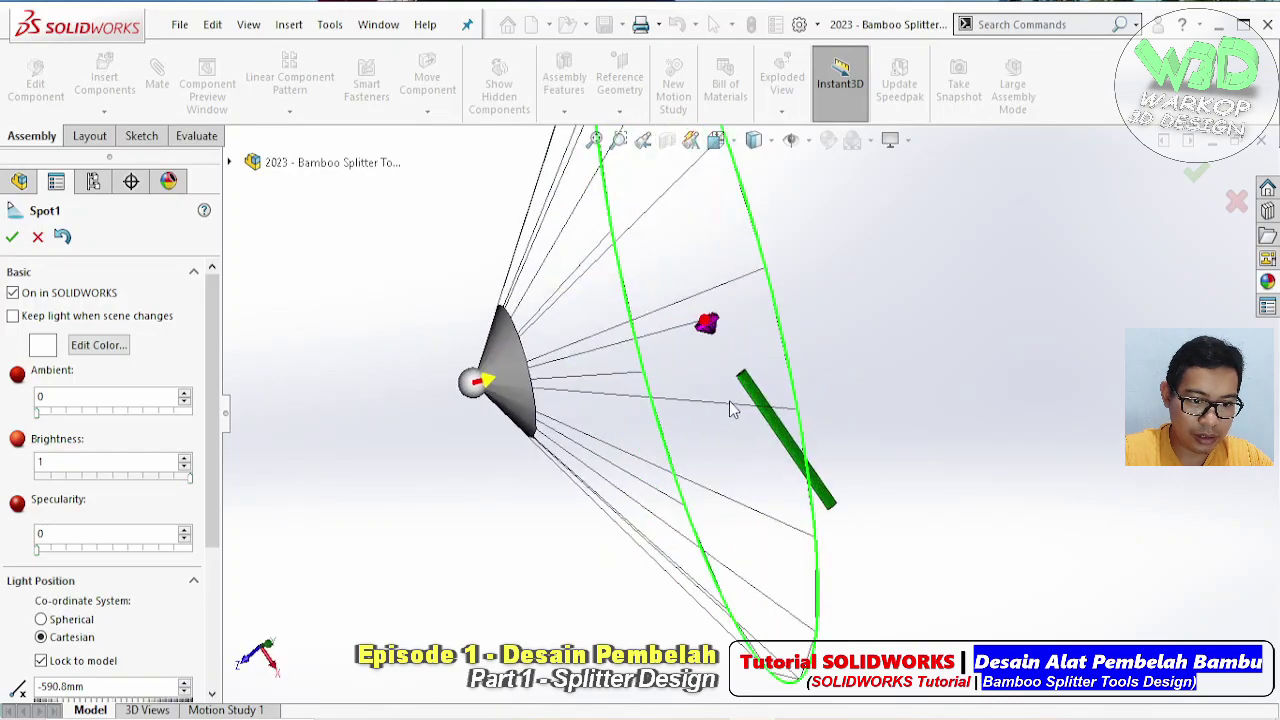
{"action": "mouse_move", "coordinate": [707, 323]}
{"action": "middle_mouse_down"}
{"action": "mouse_move", "coordinate": [774, 440]}
{"action": "mouse_move", "coordinate": [762, 405]}
{"action": "mouse_move", "coordinate": [729, 391]}
{"action": "mouse_move", "coordinate": [823, 229]}
{"action": "mouse_move", "coordinate": [791, 406]}
{"action": "mouse_move", "coordinate": [607, 311]}
{"action": "mouse_move", "coordinate": [506, 280]}
{"action": "mouse_move", "coordinate": [666, 303]}
{"action": "mouse_move", "coordinate": [679, 433]}
{"action": "middle_mouse_up"}
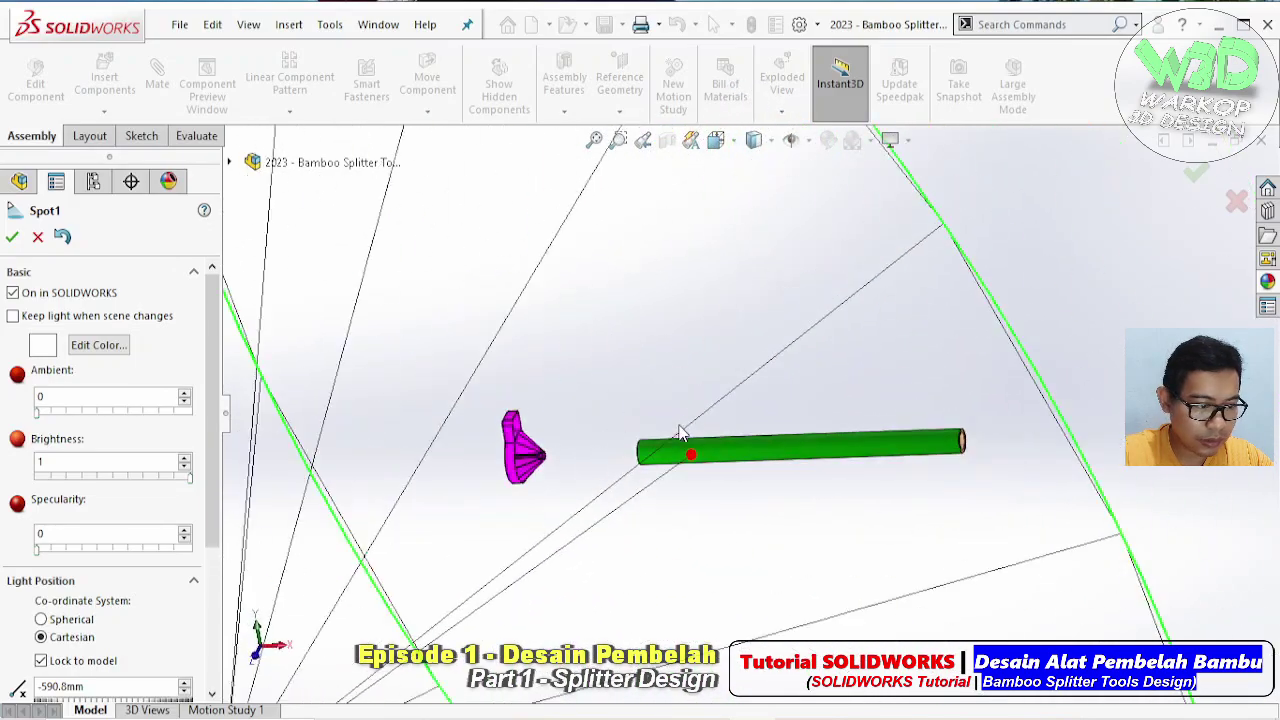
{"action": "left_click_drag", "start_coordinate": [83, 460], "coordinate": [5, 467]}
{"action": "type", "text": "0.6"}
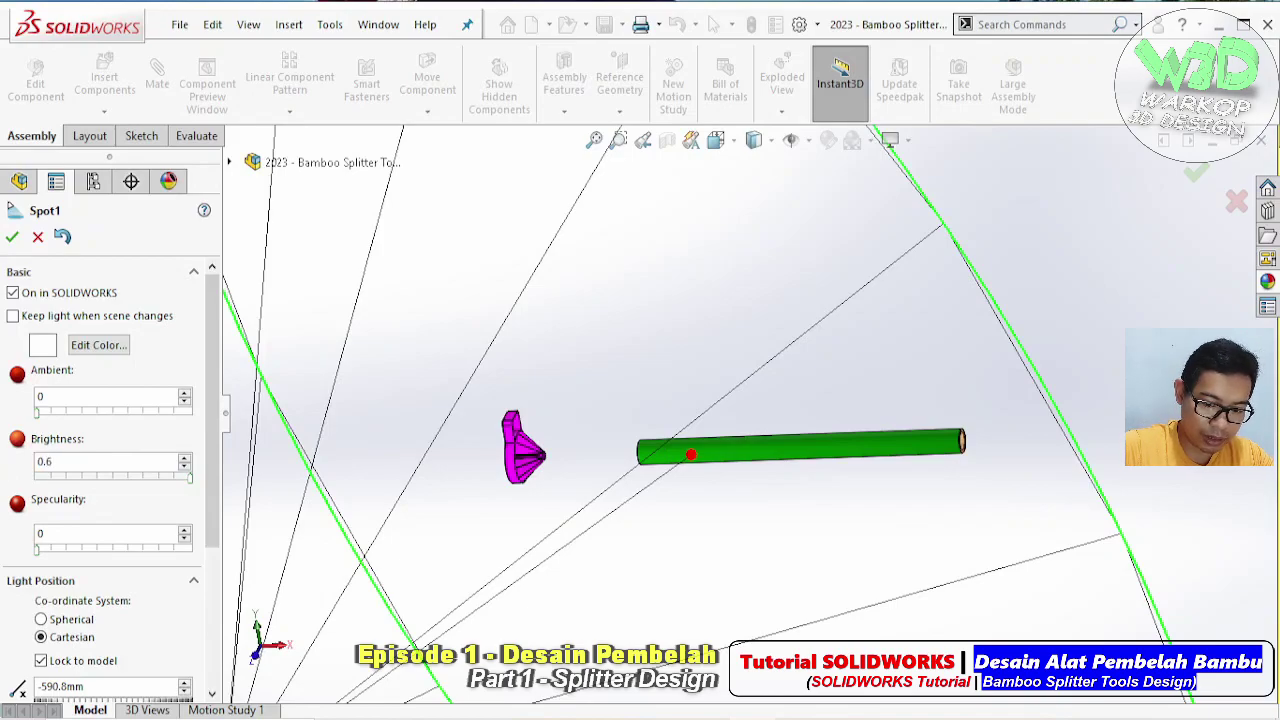
{"action": "key", "text": "Return"}
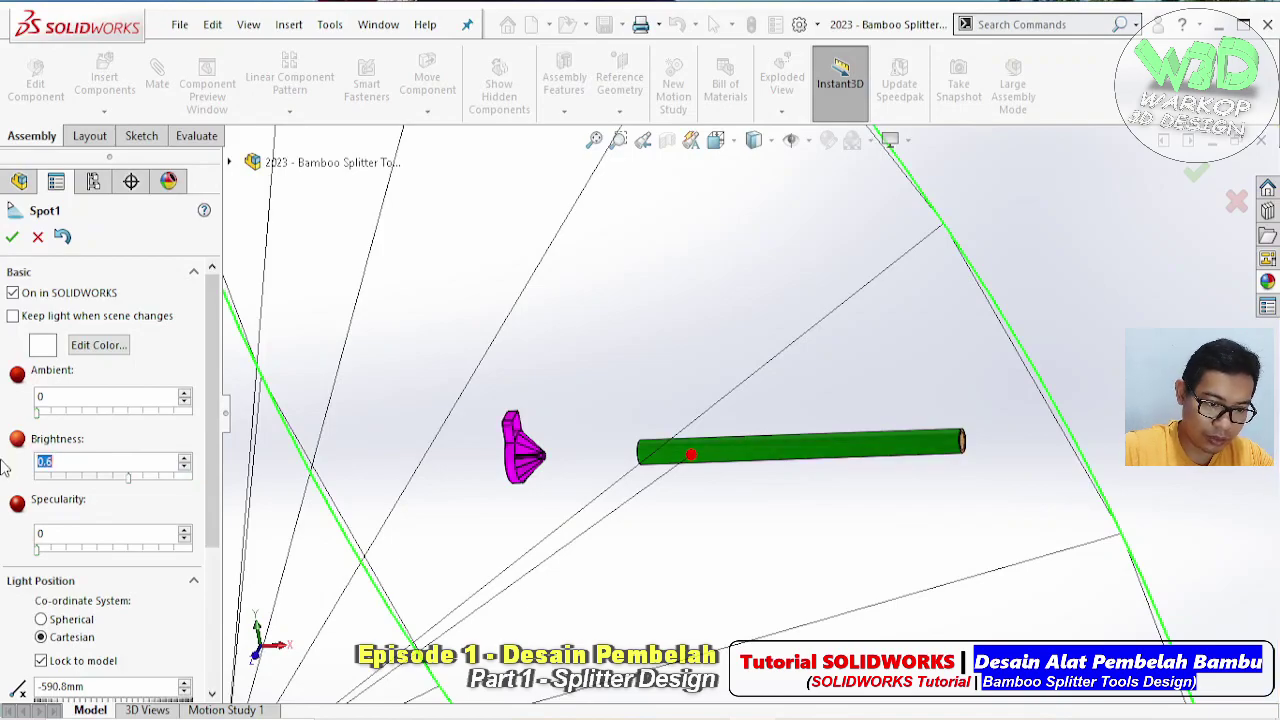
Accept the first spot light and add a second spot light to the scene
{"action": "left_click", "coordinate": [12, 240]}
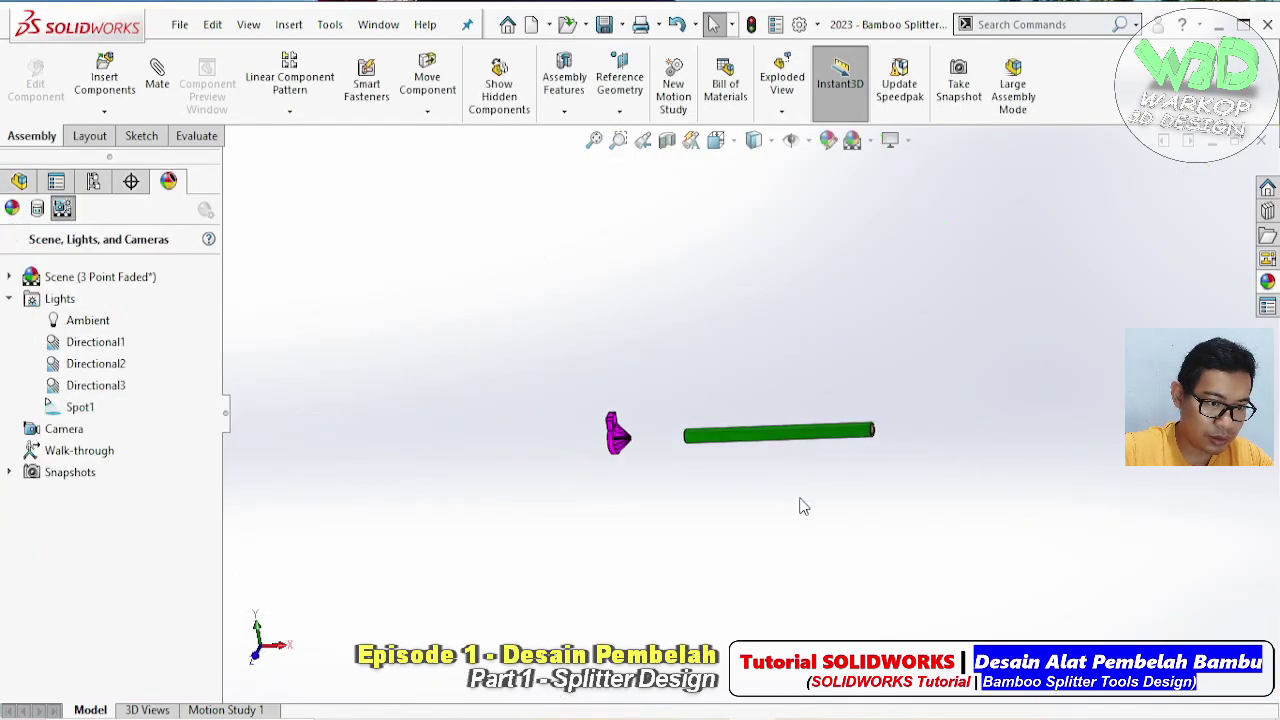
{"action": "middle_click_drag", "start_coordinate": [800, 506], "coordinate": [712, 474]}
{"action": "right_click", "coordinate": [88, 392]}
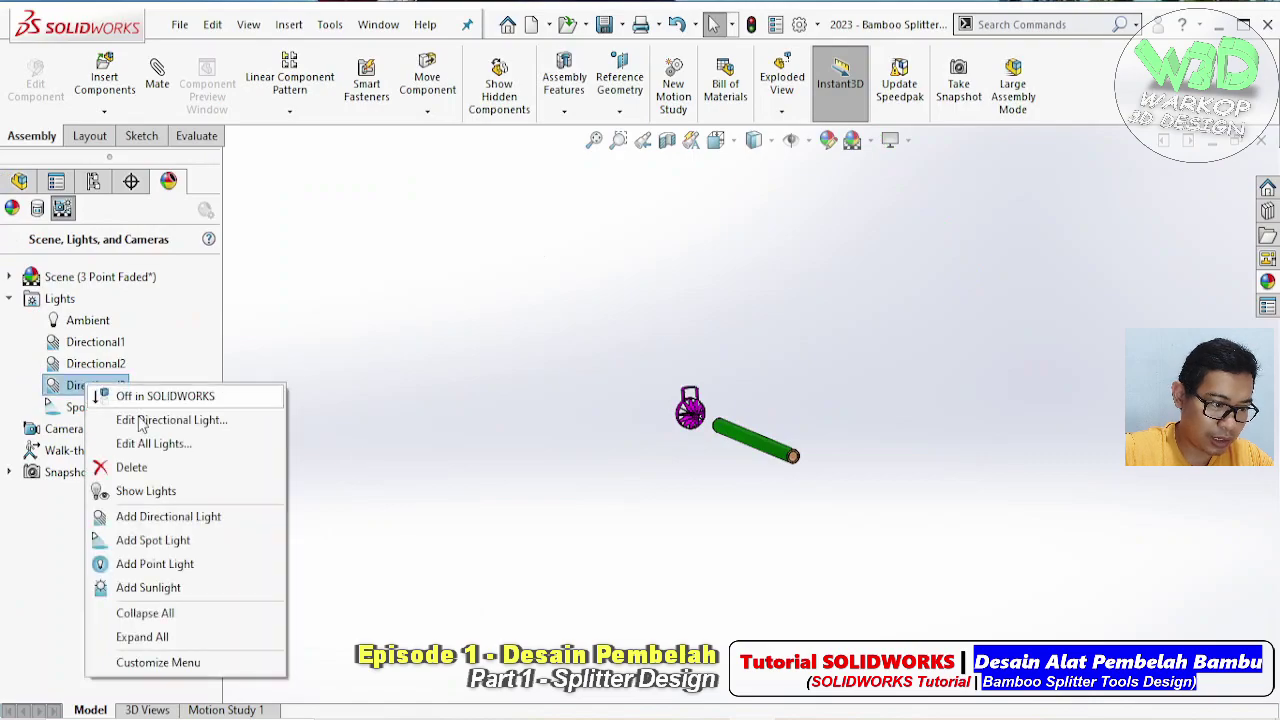
{"action": "left_click", "coordinate": [166, 537]}
Place Spot2 below the bamboo pipe aiming up at it, with brightness 0.6
{"action": "middle_click_drag", "start_coordinate": [690, 412], "coordinate": [693, 489]}
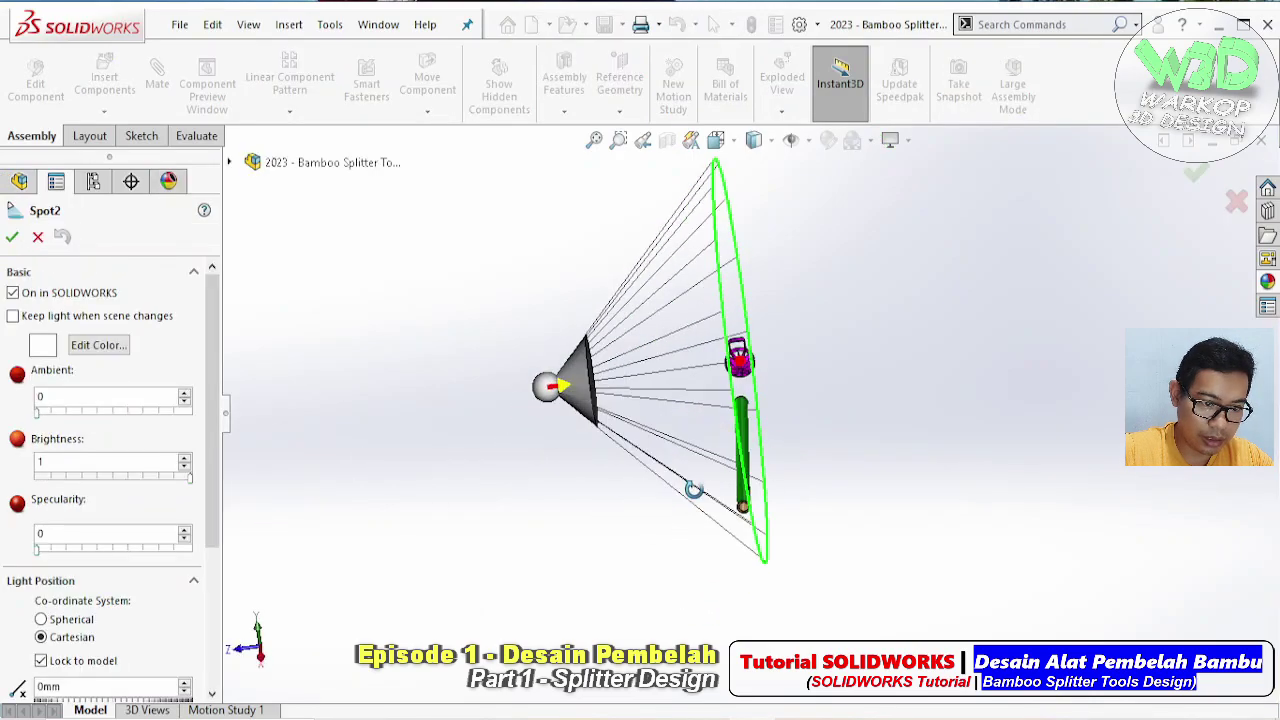
{"action": "left_click_drag", "start_coordinate": [565, 397], "coordinate": [1060, 280]}
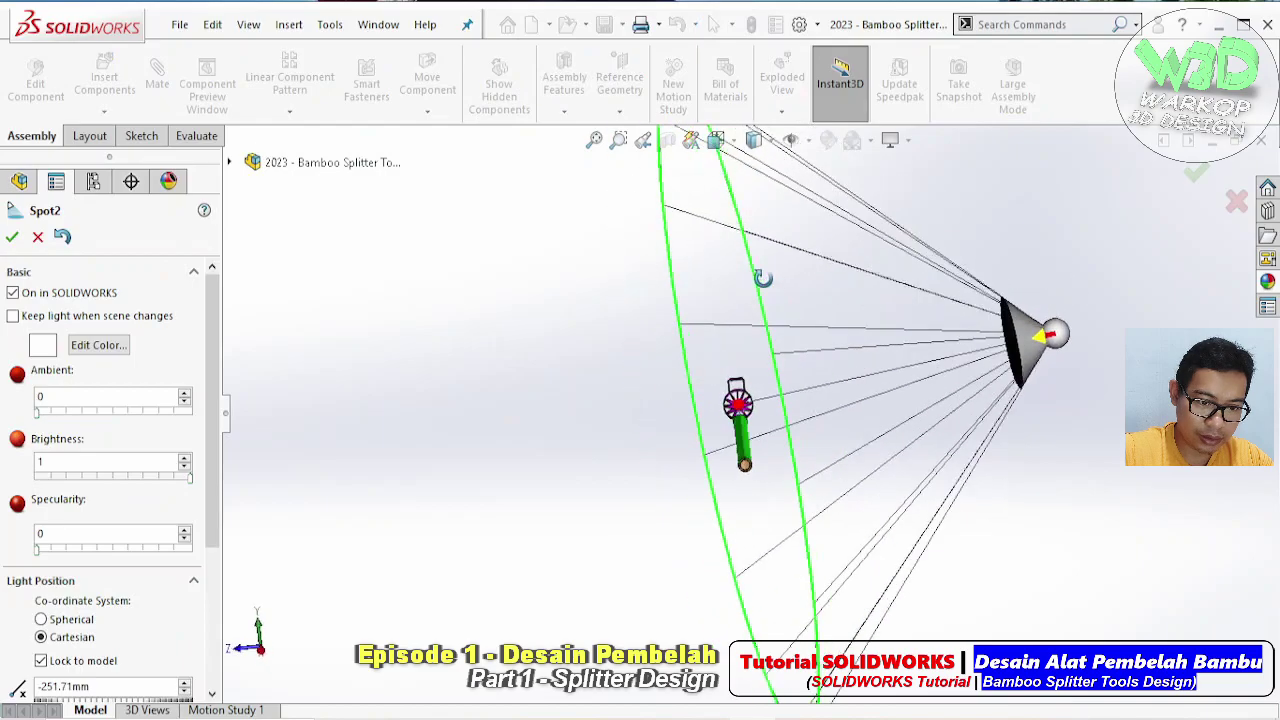
{"action": "middle_click_drag", "start_coordinate": [1043, 334], "coordinate": [800, 440]}
{"action": "left_click_drag", "start_coordinate": [800, 440], "coordinate": [760, 415]}
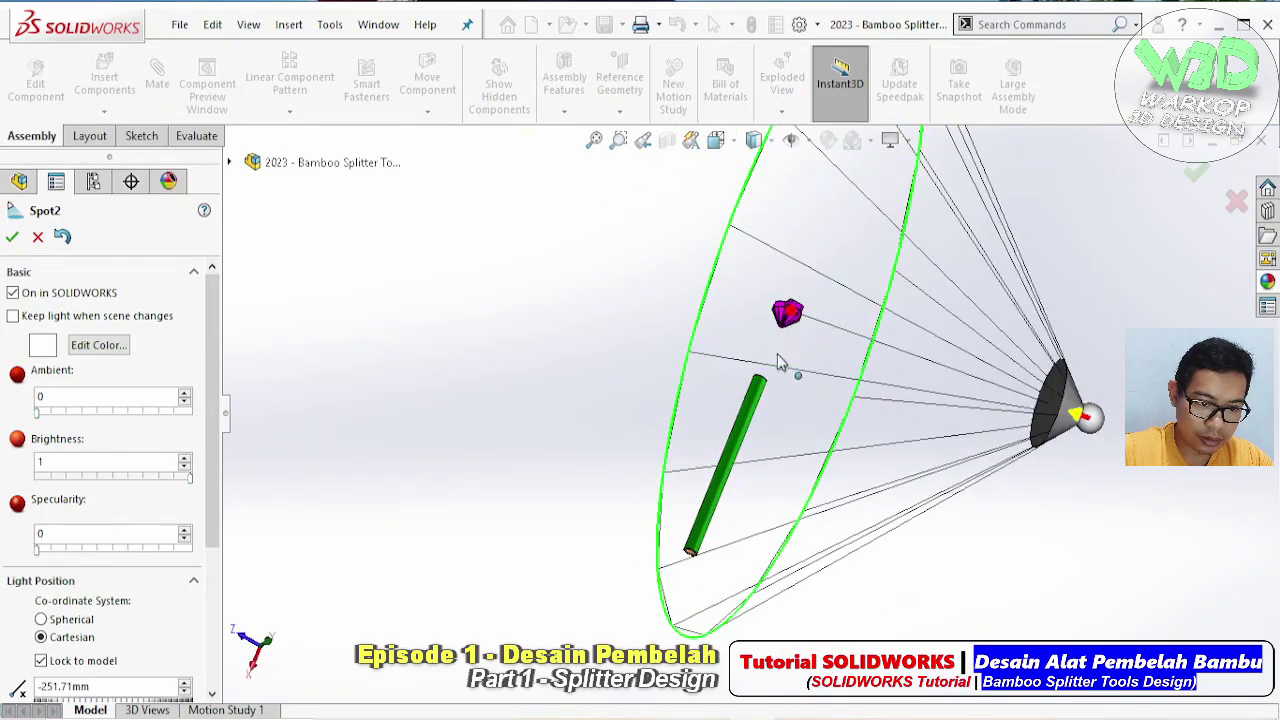
{"action": "middle_click_drag", "start_coordinate": [757, 418], "coordinate": [1093, 527]}
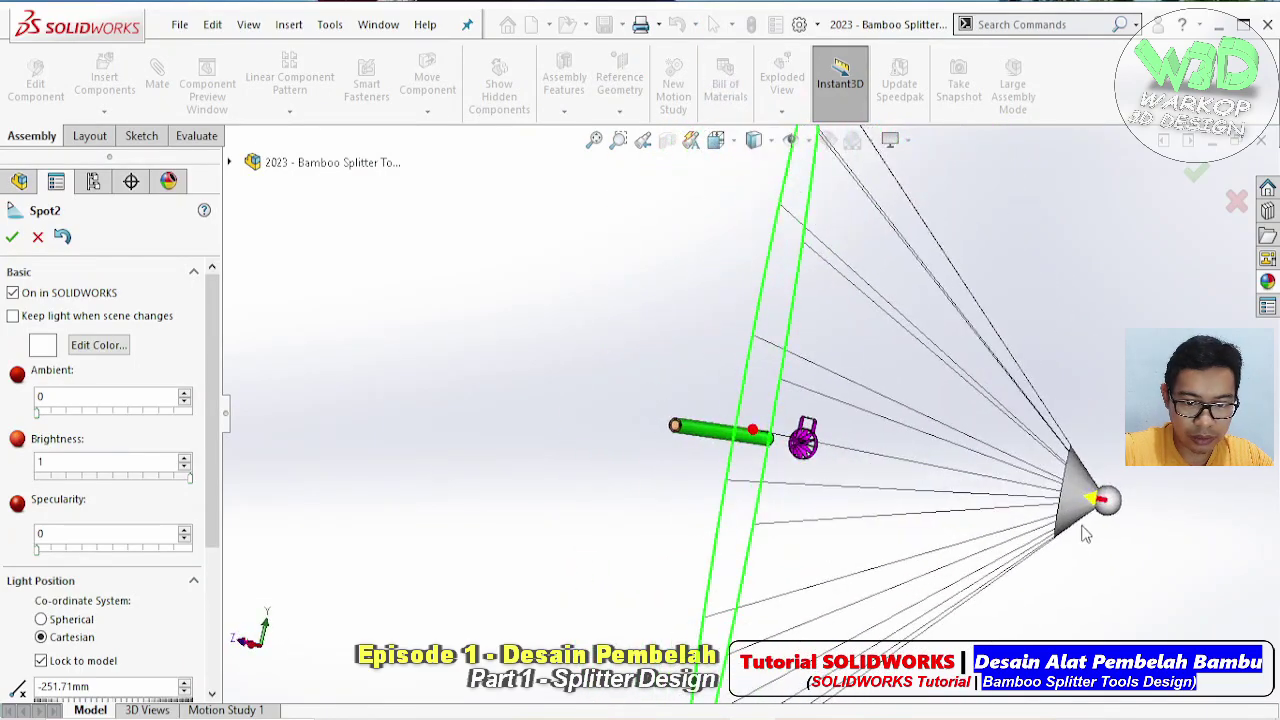
{"action": "left_click_drag", "start_coordinate": [1093, 527], "coordinate": [805, 582]}
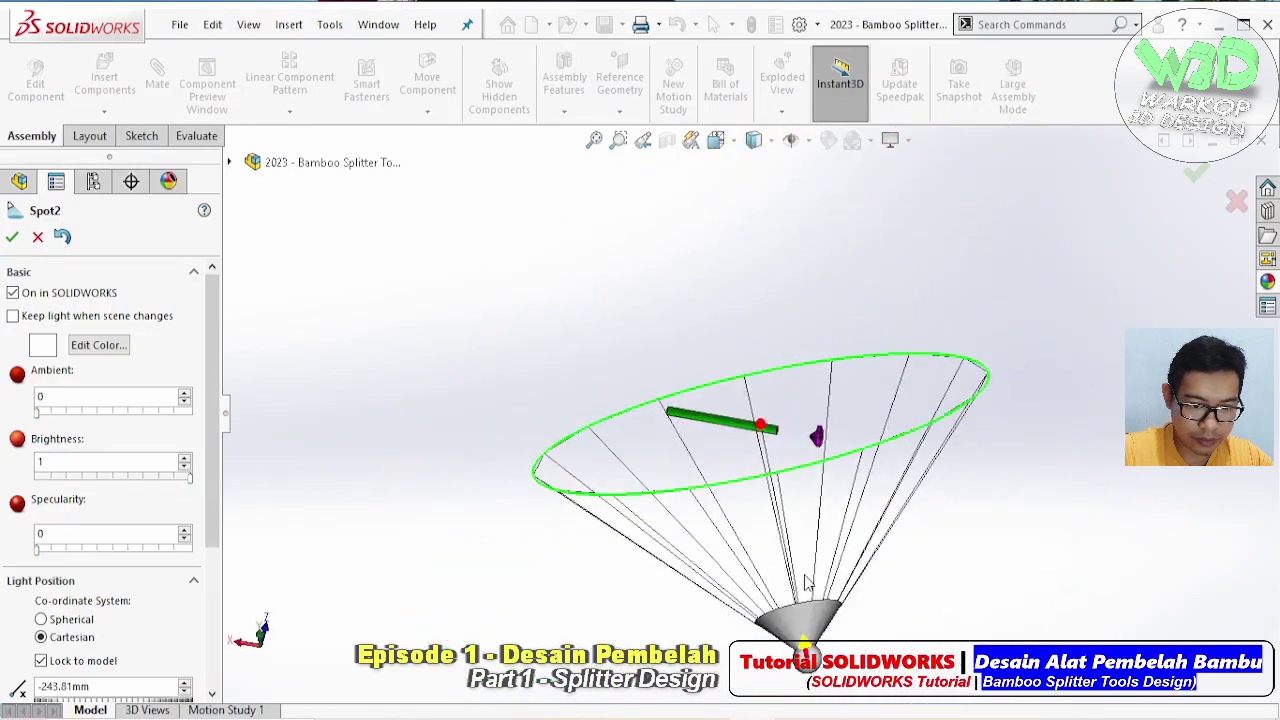
{"action": "left_click_drag", "start_coordinate": [805, 645], "coordinate": [524, 567]}
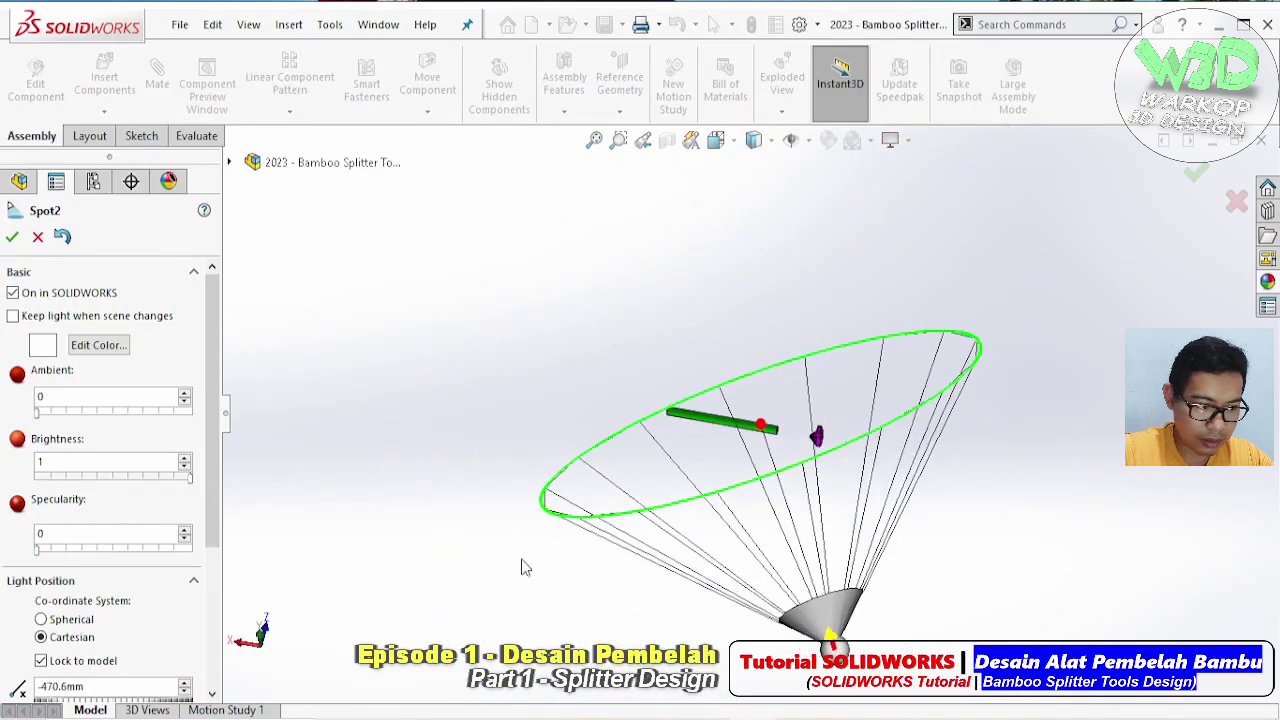
{"action": "double_click", "coordinate": [103, 466]}
{"action": "type", "text": "0.6"}
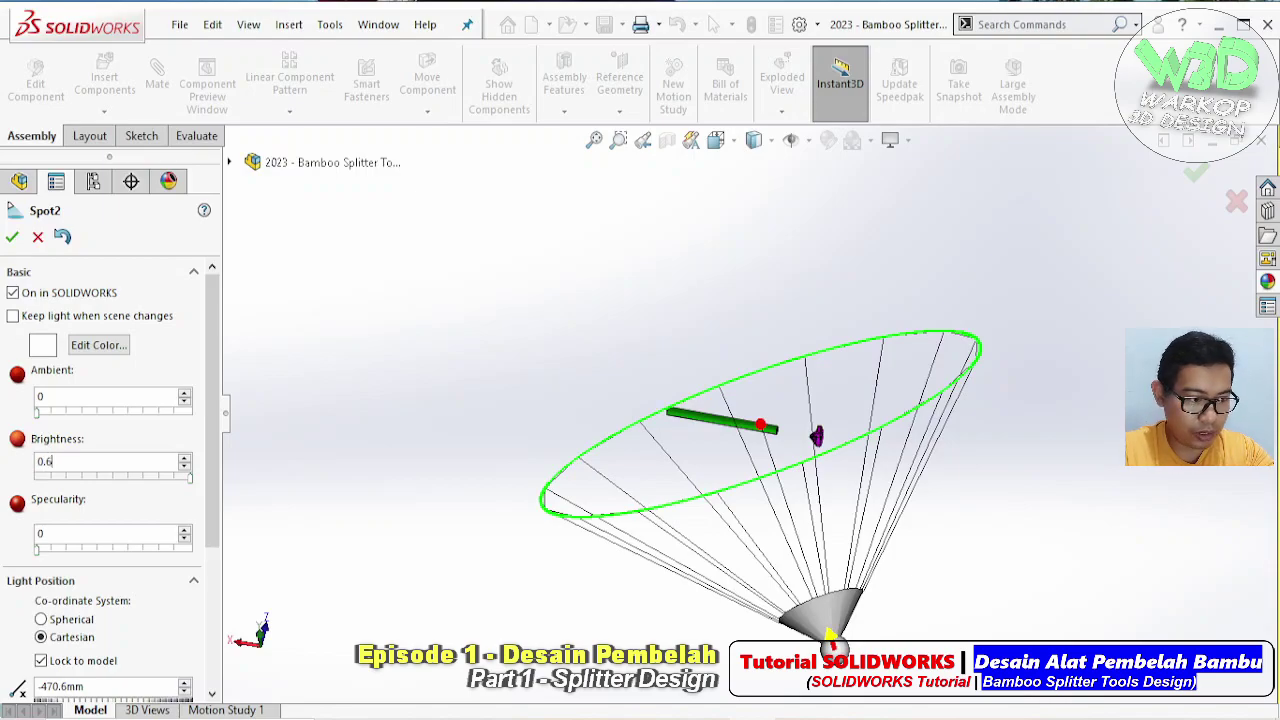
{"action": "key", "text": "Return"}
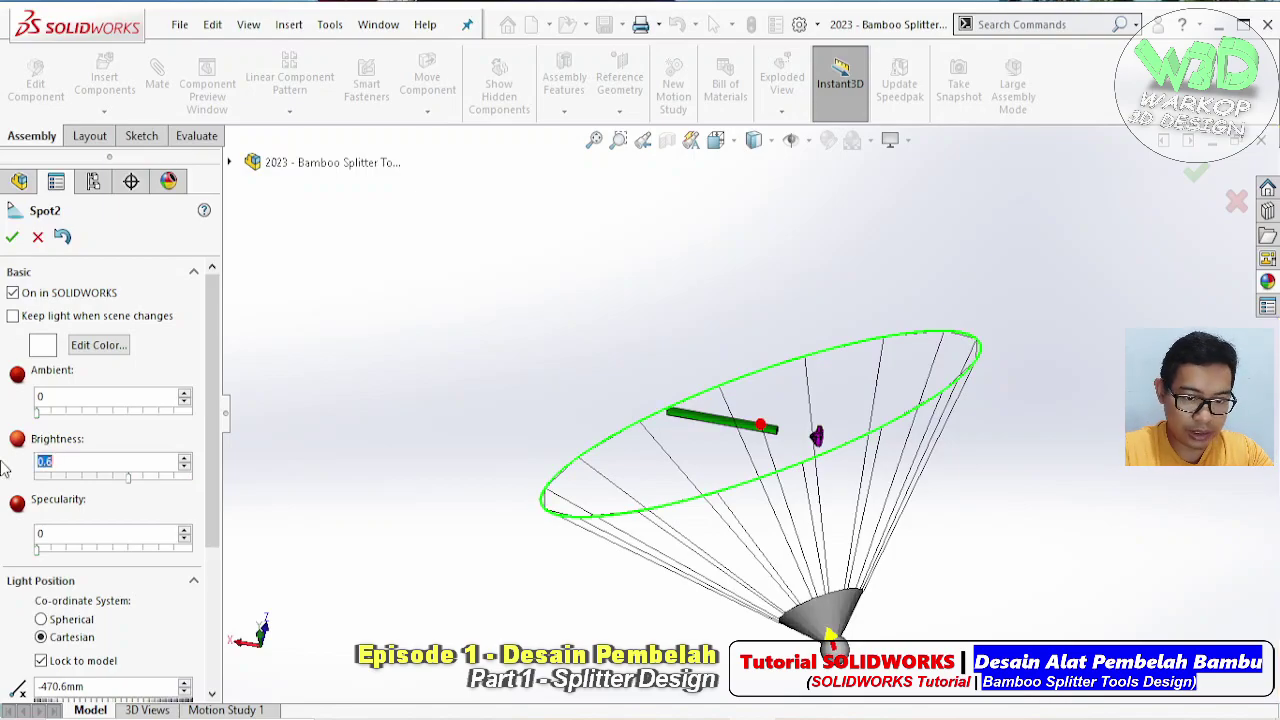
Accept Spot2 and orbit the assembly so the splitter faces front
{"action": "left_click", "coordinate": [11, 237]}
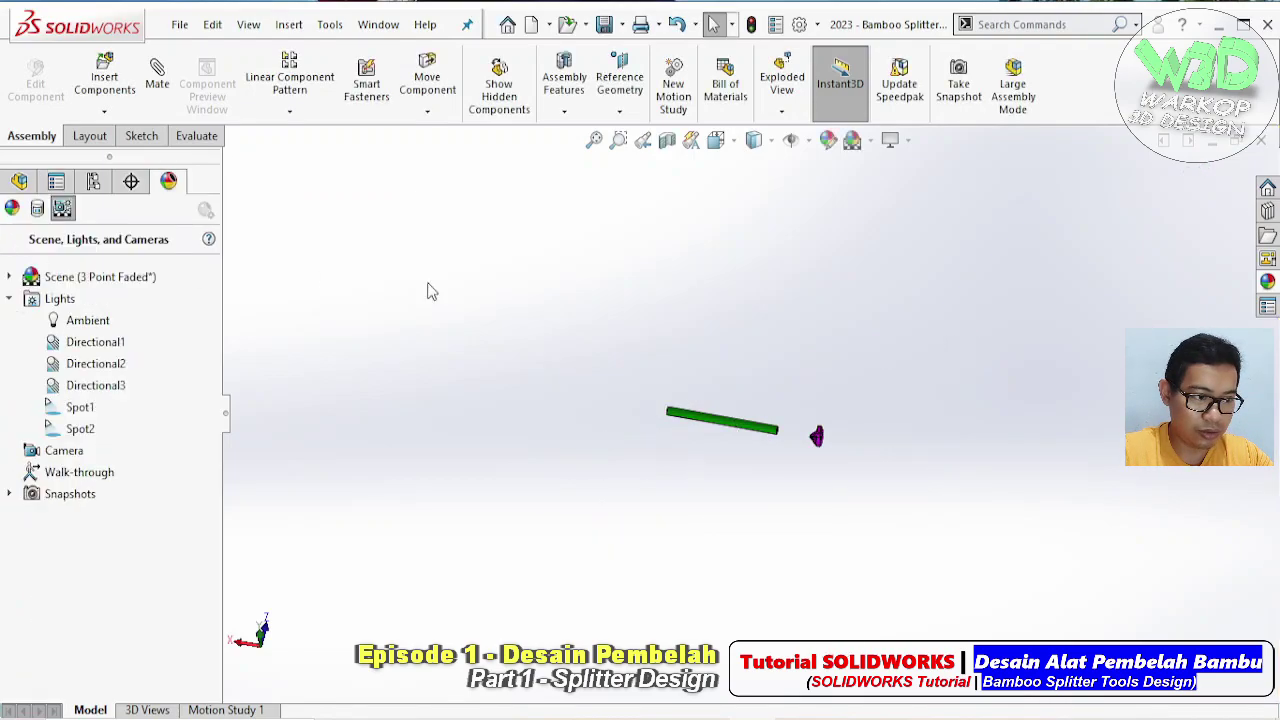
{"action": "mouse_move", "coordinate": [703, 420]}
{"action": "middle_mouse_down"}
{"action": "mouse_move", "coordinate": [320, 229]}
{"action": "mouse_move", "coordinate": [540, 363]}
{"action": "middle_mouse_up"}
{"action": "scroll", "coordinate": [771, 428], "scroll_direction": "up", "scroll_amount": 3}
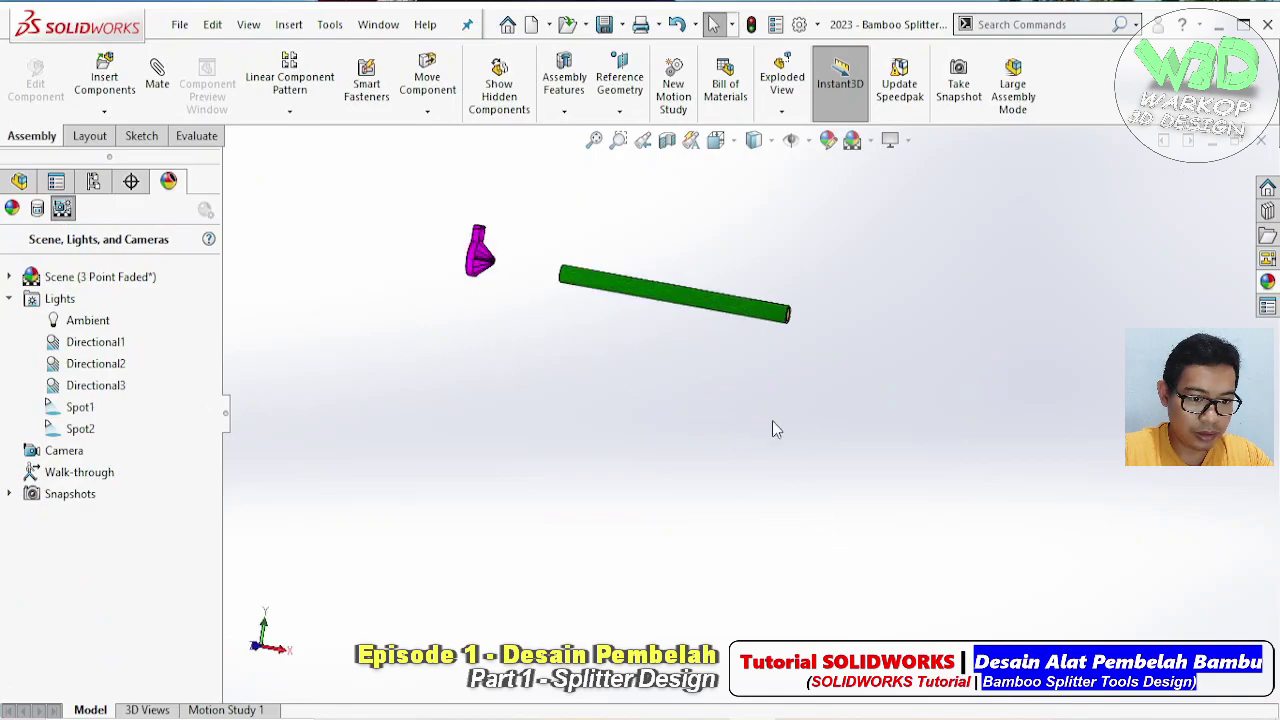
{"action": "scroll", "coordinate": [539, 287], "scroll_direction": "up", "scroll_amount": 3}
{"action": "mouse_move", "coordinate": [539, 287]}
{"action": "middle_mouse_down"}
{"action": "mouse_move", "coordinate": [514, 320]}
{"action": "mouse_move", "coordinate": [449, 306]}
{"action": "mouse_move", "coordinate": [1071, 557]}
{"action": "middle_mouse_up"}
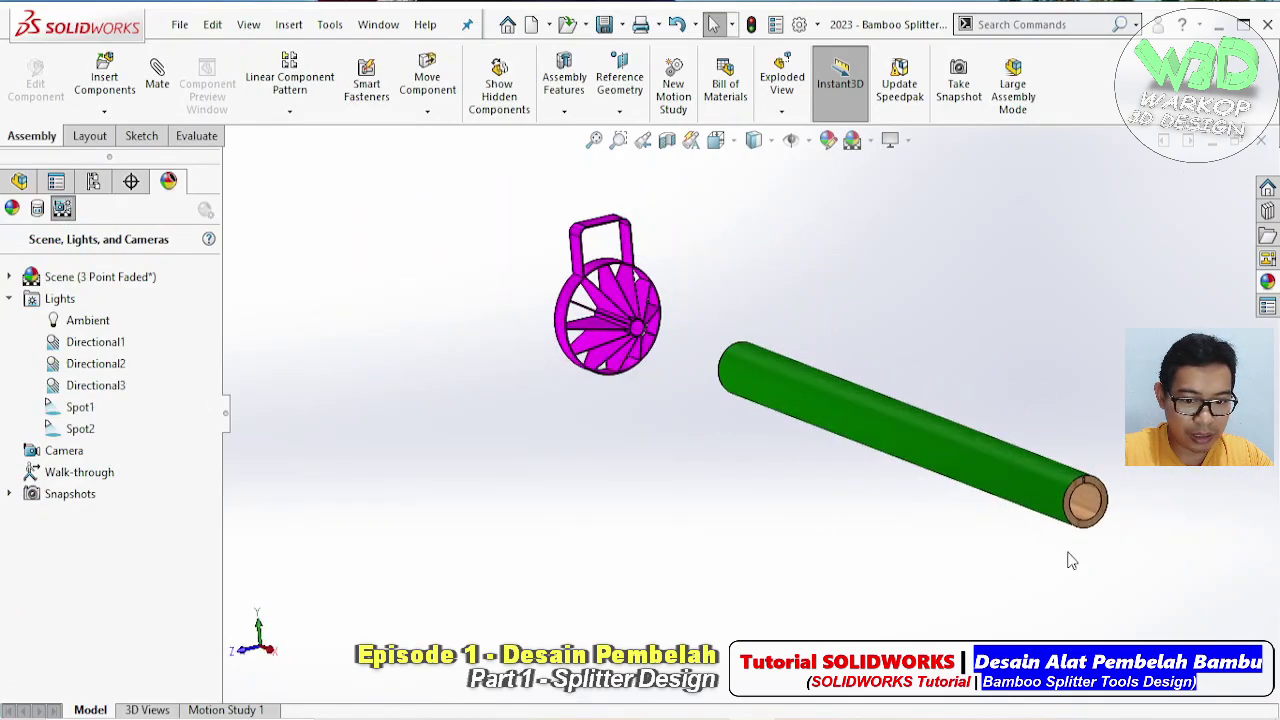
{"action": "middle_click_drag", "start_coordinate": [936, 437], "coordinate": [328, 412]}
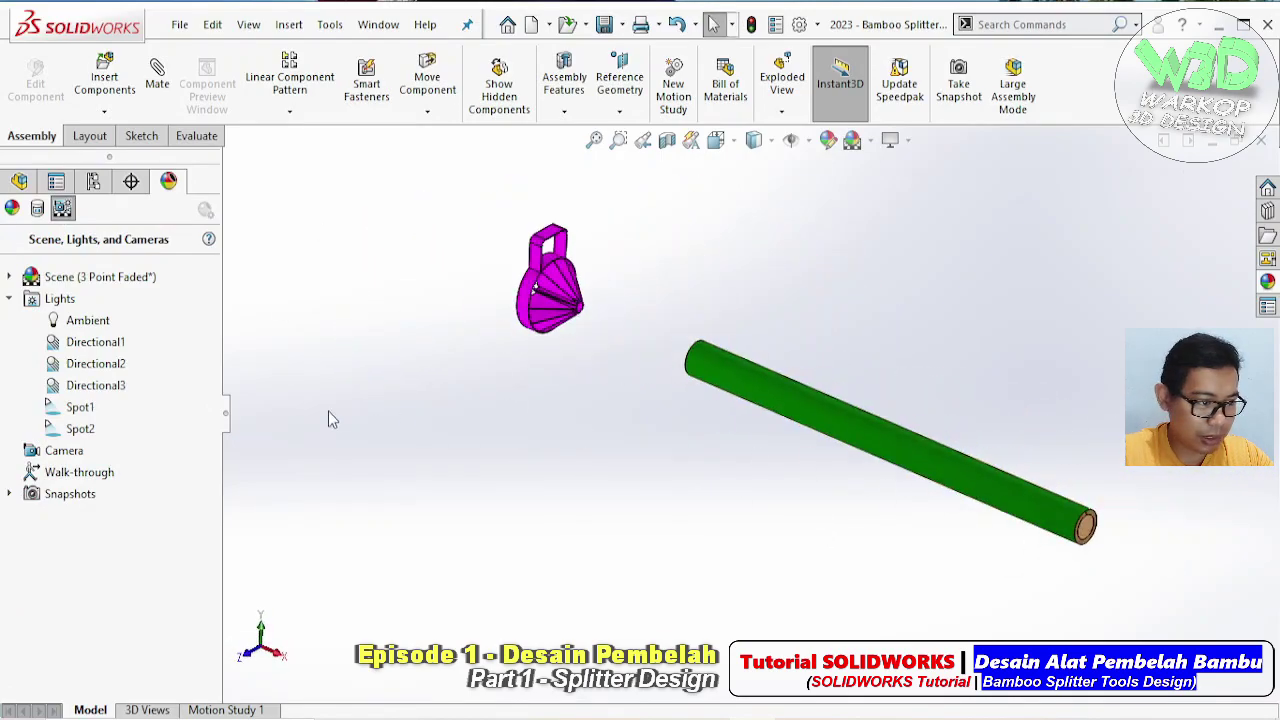
Edit Spot2 and move the light out to 2770.6mm, accepting the change
{"action": "right_click", "coordinate": [82, 430]}
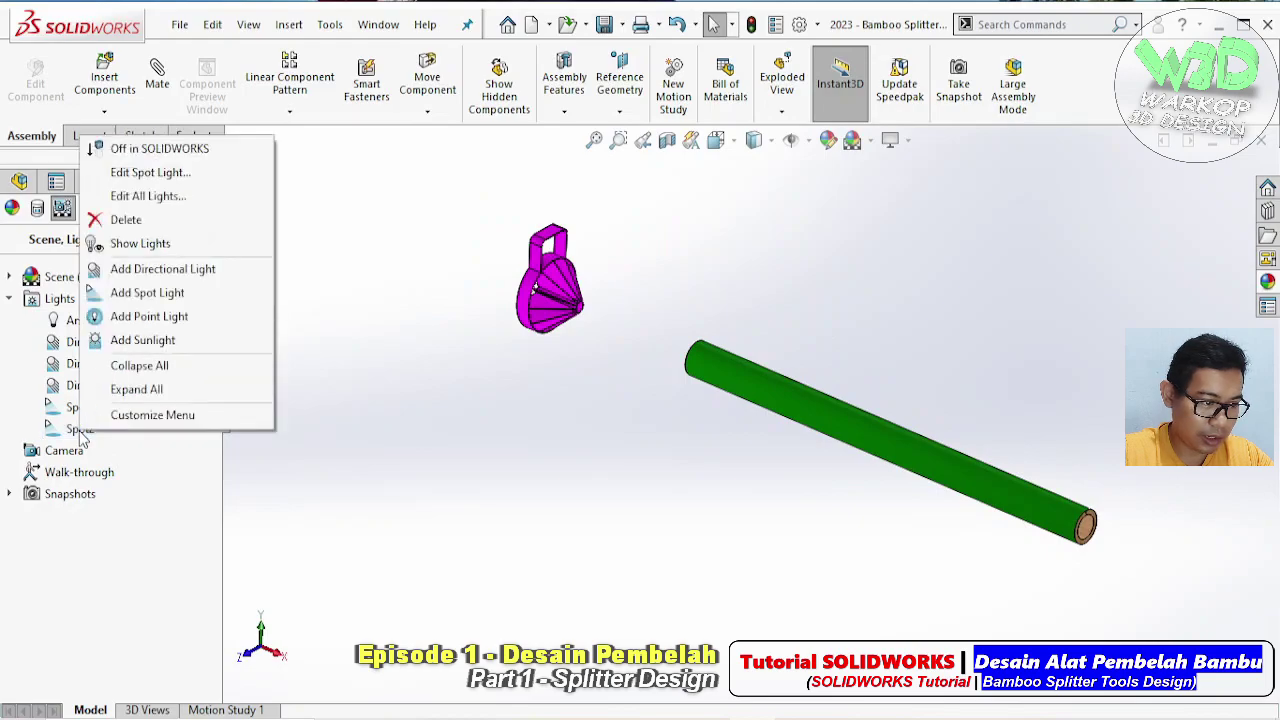
{"action": "left_click", "coordinate": [160, 172]}
{"action": "mouse_move", "coordinate": [835, 447]}
{"action": "middle_mouse_down"}
{"action": "mouse_move", "coordinate": [808, 568]}
{"action": "mouse_move", "coordinate": [817, 600]}
{"action": "mouse_move", "coordinate": [814, 383]}
{"action": "mouse_move", "coordinate": [802, 462]}
{"action": "middle_mouse_up"}
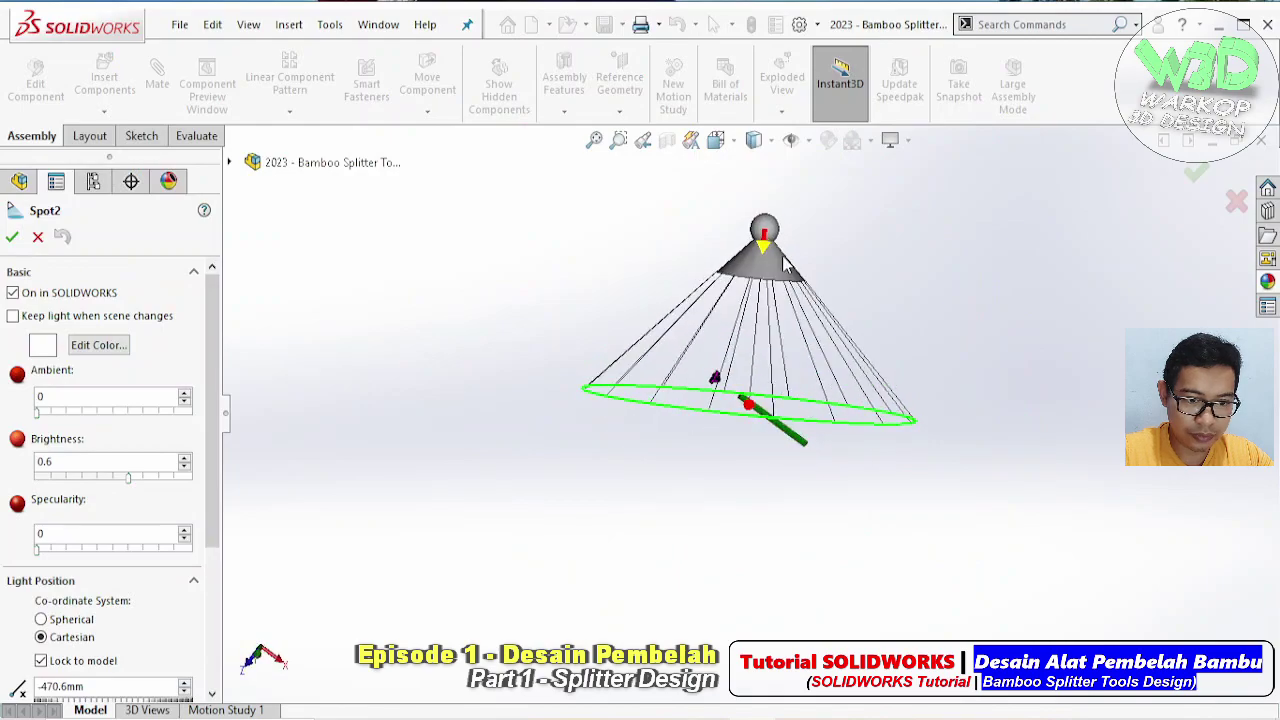
{"action": "left_click_drag", "start_coordinate": [785, 262], "coordinate": [971, 434]}
{"action": "mouse_move", "coordinate": [971, 434]}
{"action": "middle_mouse_down"}
{"action": "mouse_move", "coordinate": [846, 149]}
{"action": "mouse_move", "coordinate": [800, 457]}
{"action": "middle_mouse_up"}
{"action": "scroll", "coordinate": [755, 359], "scroll_direction": "down", "scroll_amount": 5}
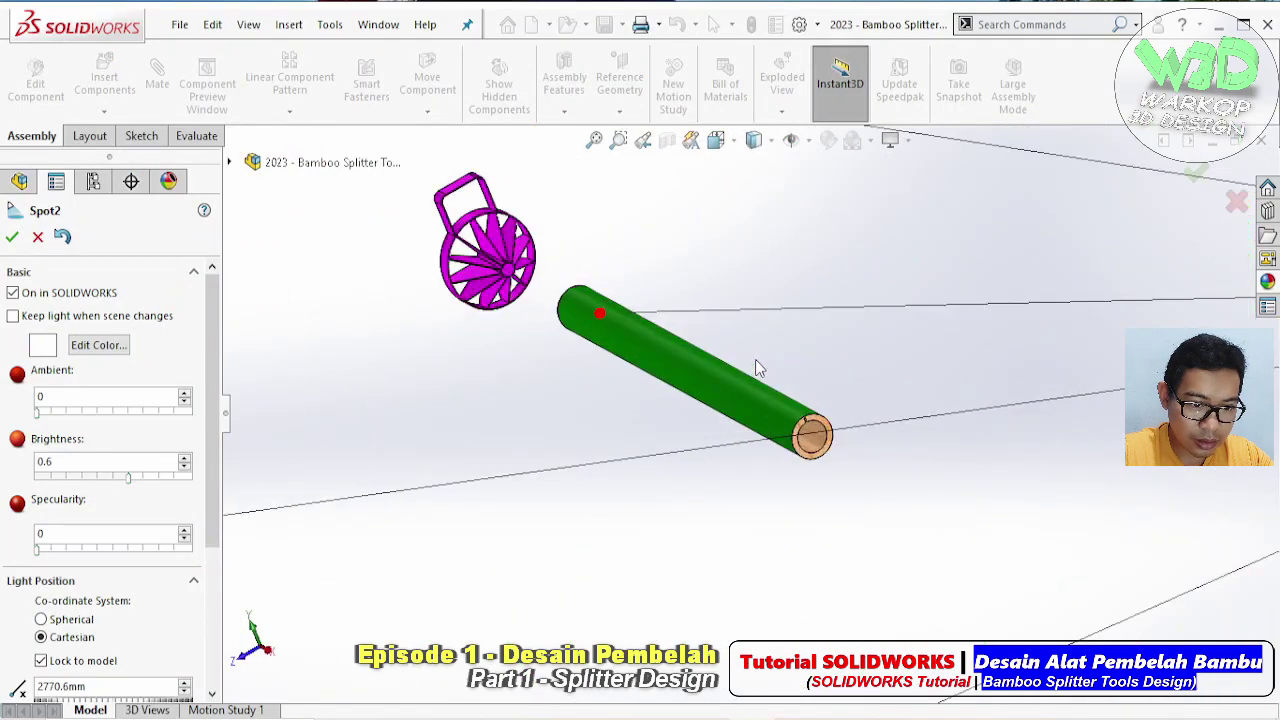
{"action": "middle_click_drag", "start_coordinate": [757, 368], "coordinate": [240, 240]}
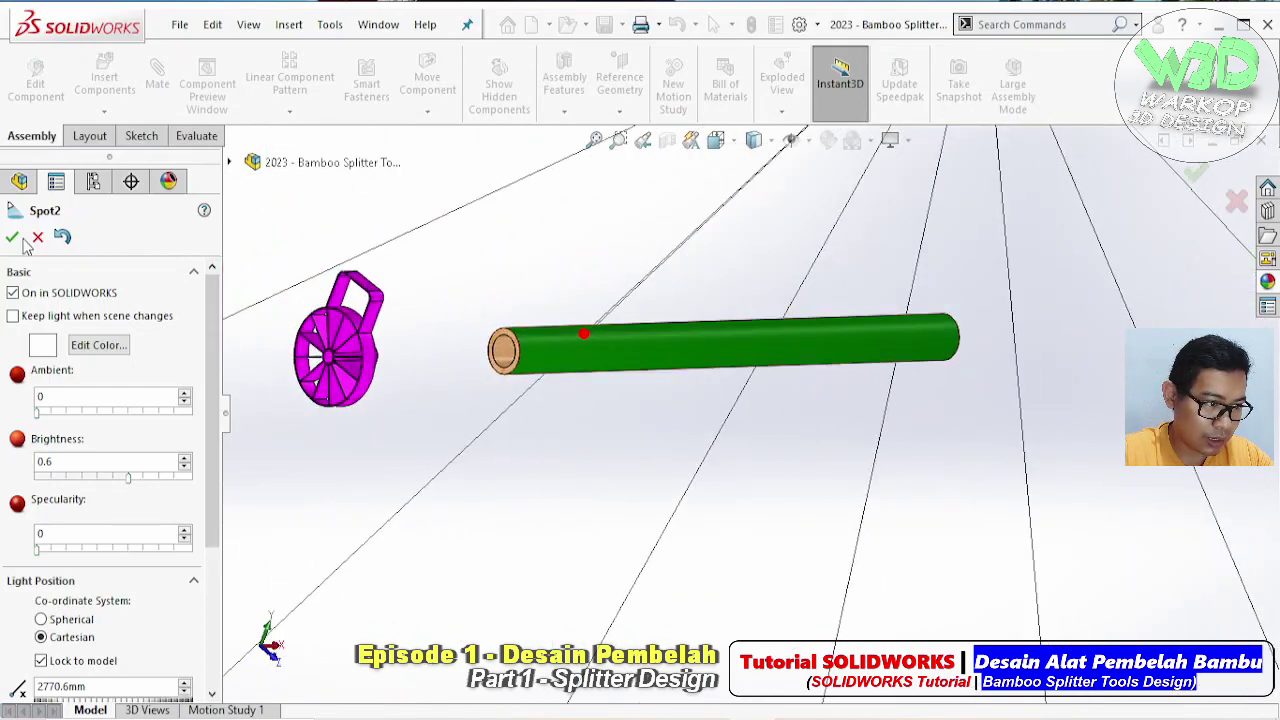
{"action": "left_click", "coordinate": [13, 238]}
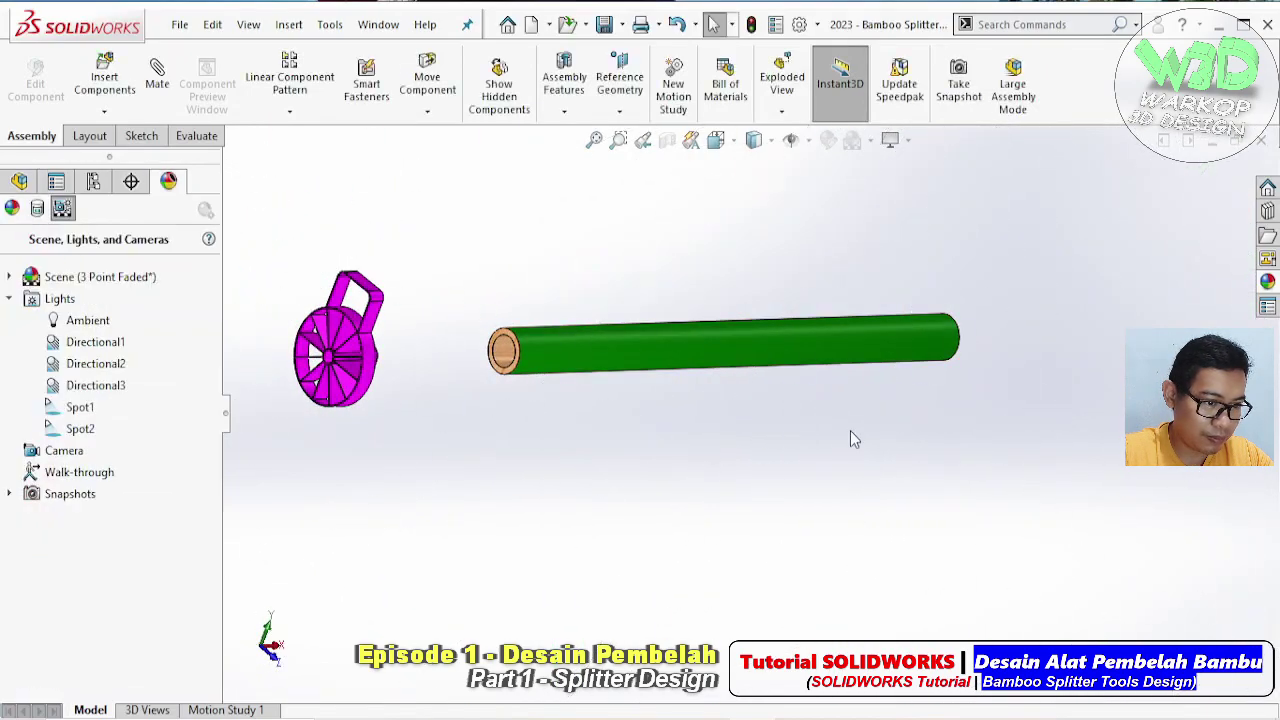
Return to the FeatureManager design tree and collapse the History folder
{"action": "left_click", "coordinate": [27, 190]}
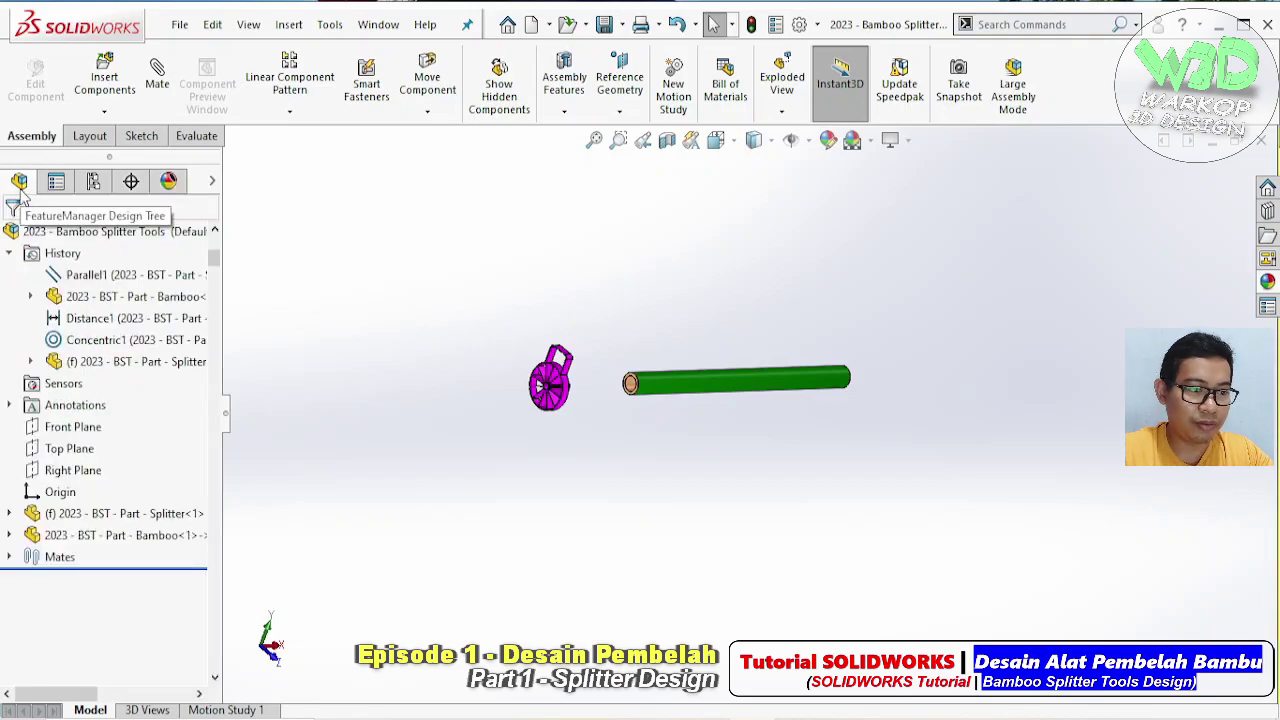
{"action": "left_click", "coordinate": [10, 253]}
{"action": "mouse_move", "coordinate": [517, 257]}
{"action": "middle_mouse_down"}
{"action": "mouse_move", "coordinate": [686, 357]}
{"action": "mouse_move", "coordinate": [663, 354]}
{"action": "middle_mouse_up"}
{"action": "scroll", "coordinate": [650, 310], "scroll_direction": "down", "scroll_amount": 3}
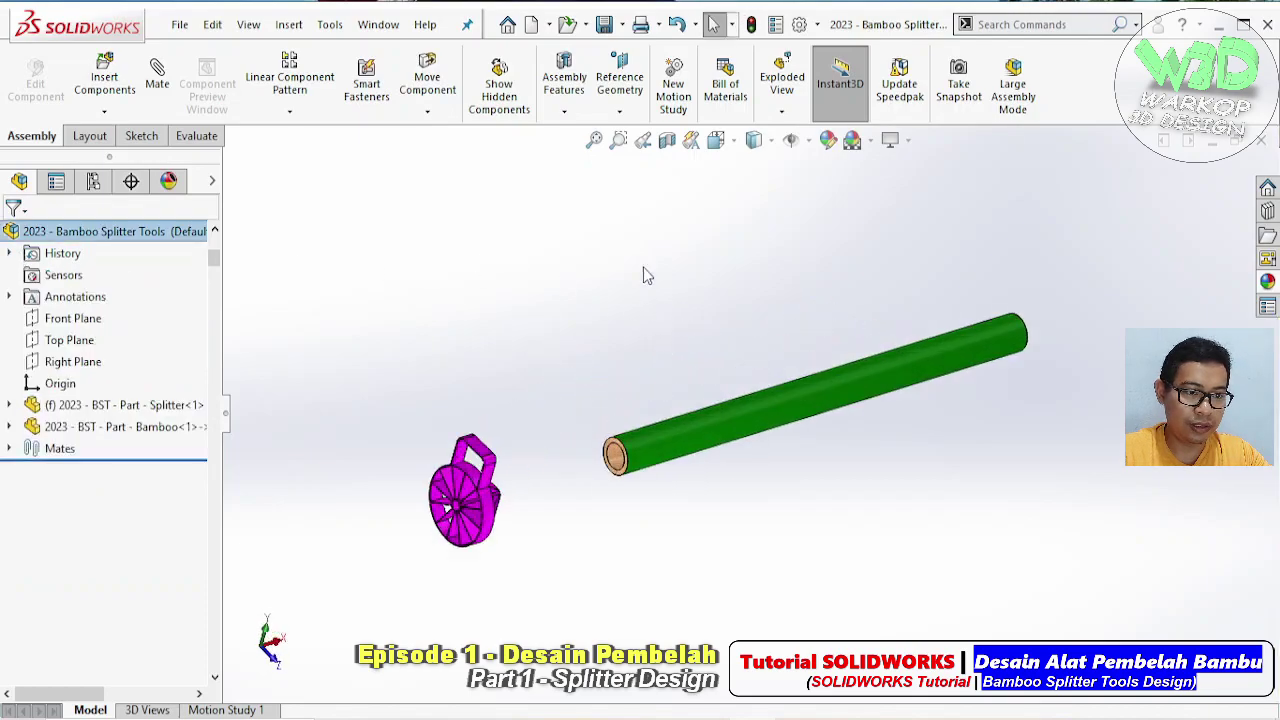